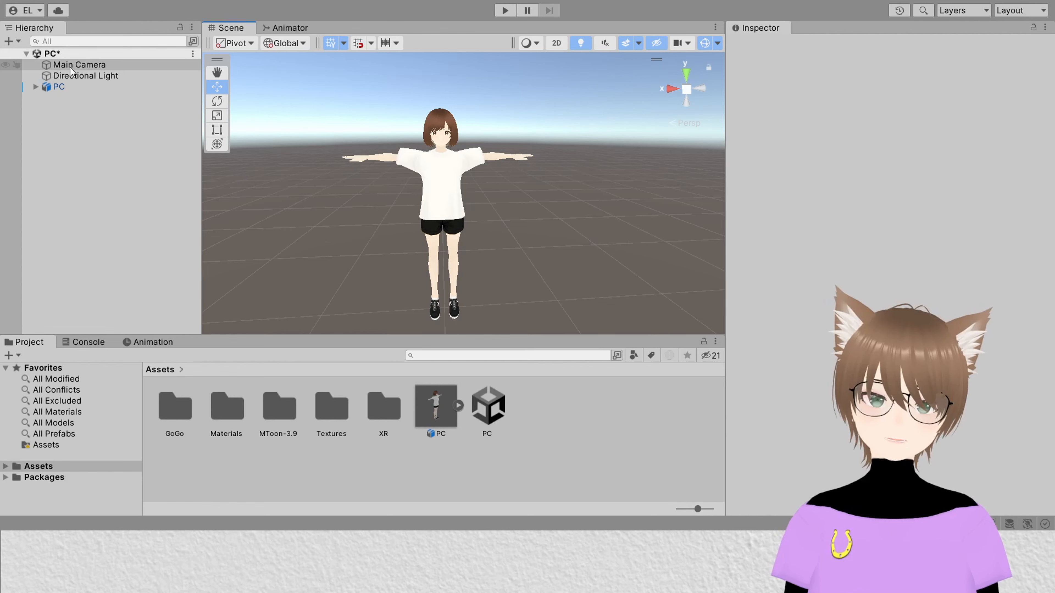
Step: Open package management for the PC Tutorial project
{"action": "left_click", "coordinate": [59, 86]}
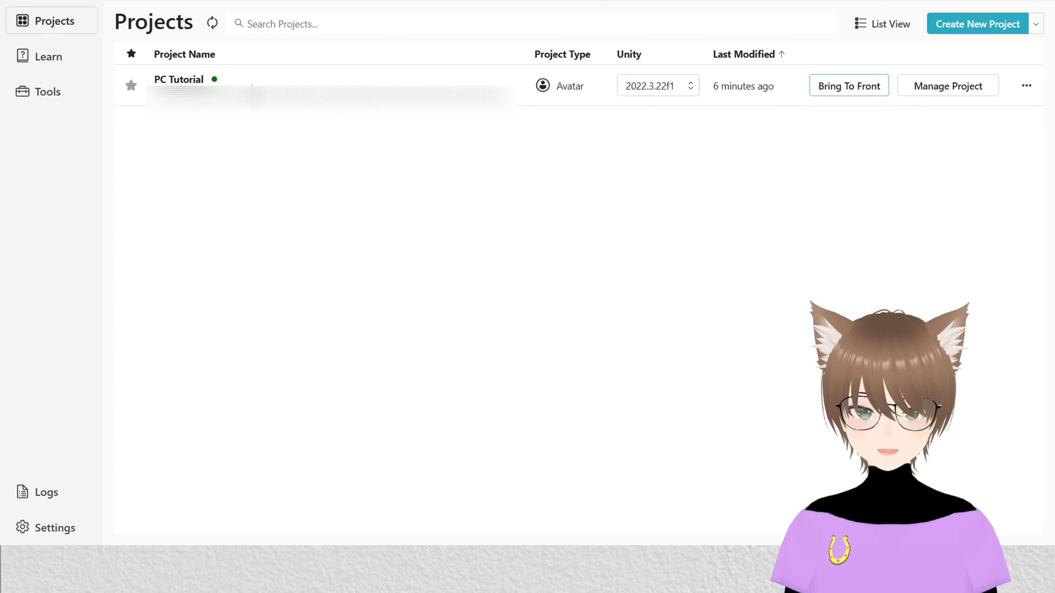
{"action": "left_click", "coordinate": [957, 83]}
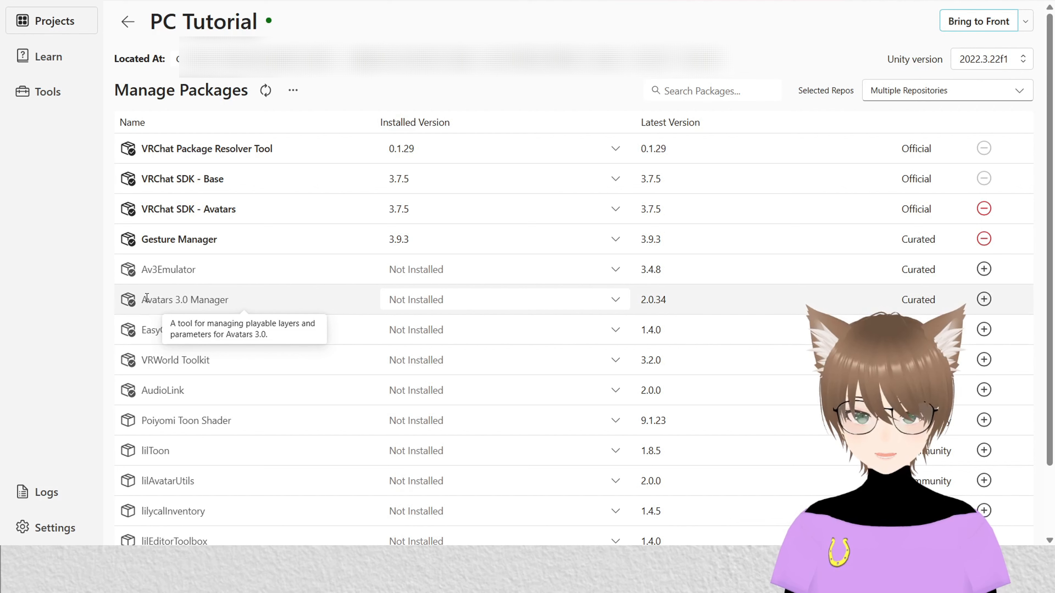
Step: Add the Avatars 3.0 Manager package to the project and return to the project list
{"action": "left_click_drag", "start_coordinate": [143, 299], "coordinate": [232, 298]}
{"action": "left_click", "coordinate": [232, 298]}
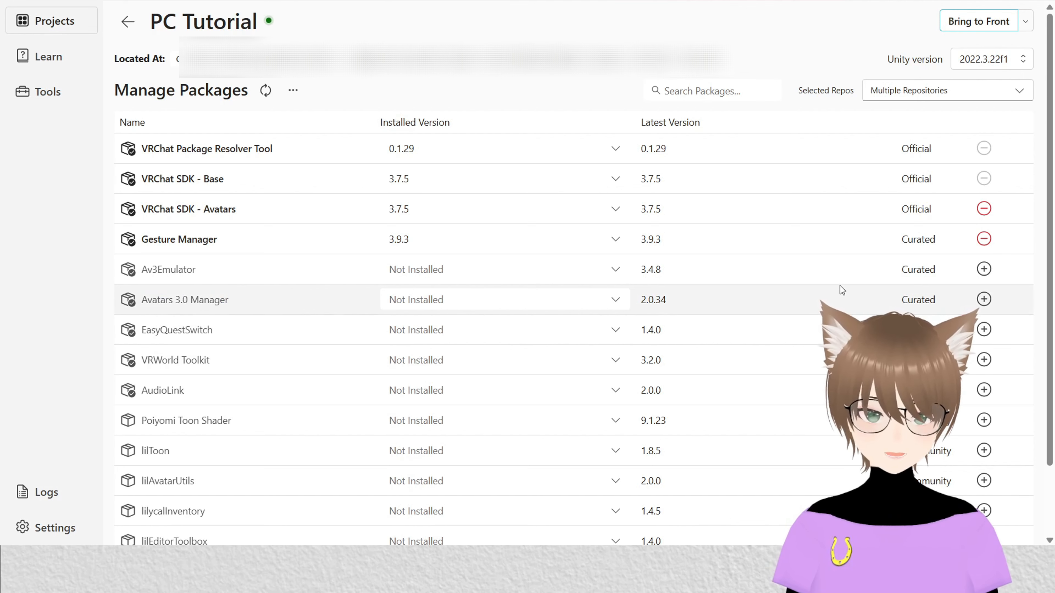
{"action": "left_click", "coordinate": [984, 300]}
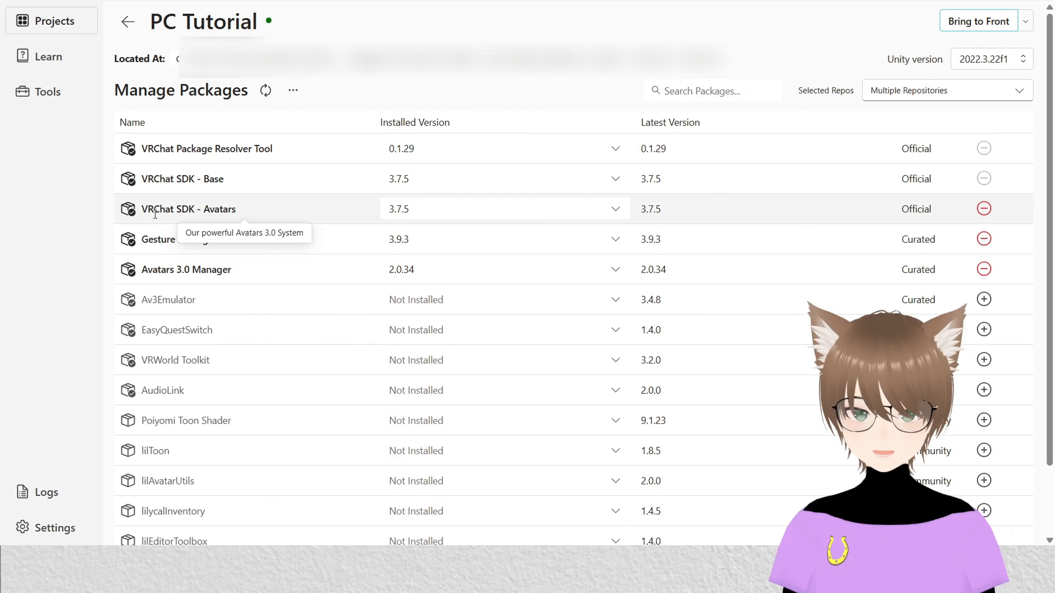
{"action": "left_click", "coordinate": [134, 31]}
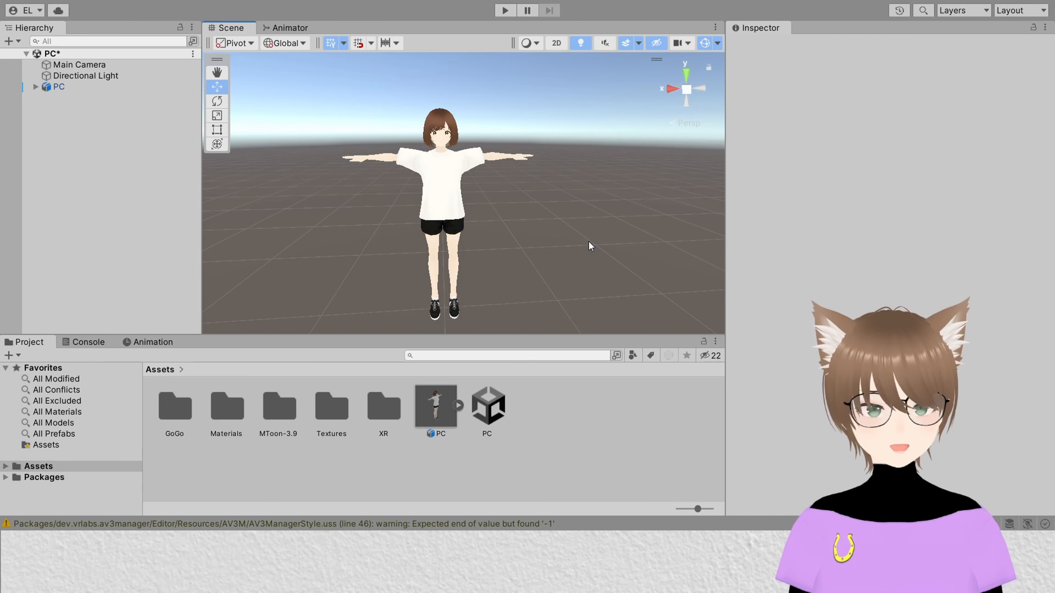
Step: Search package assets for "hands" and select the Vrc_Avatar V3 Hands Layer animator controller
{"action": "left_click", "coordinate": [456, 357]}
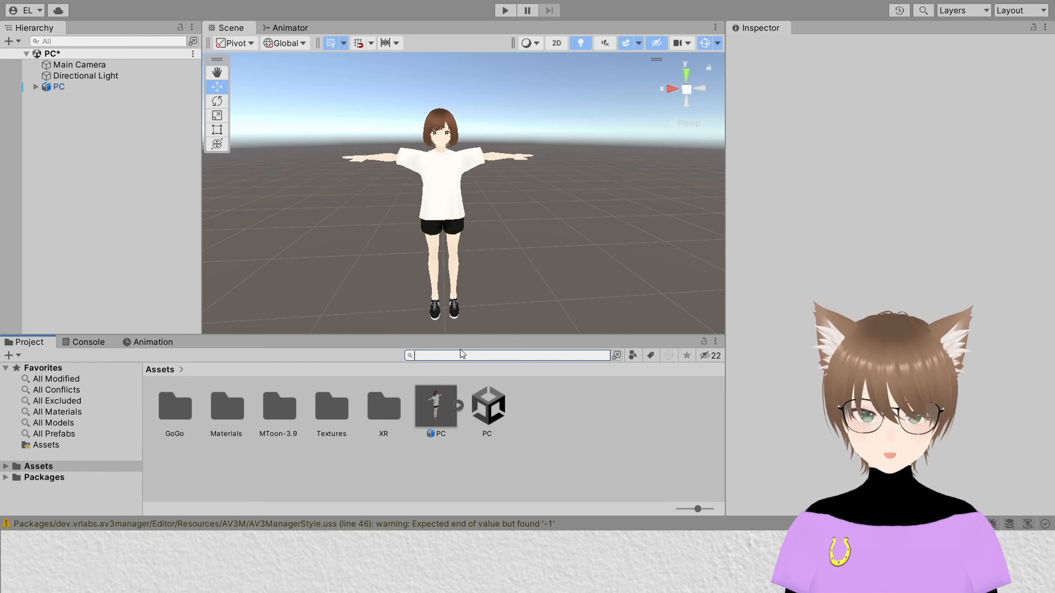
{"action": "type", "text": "hands"}
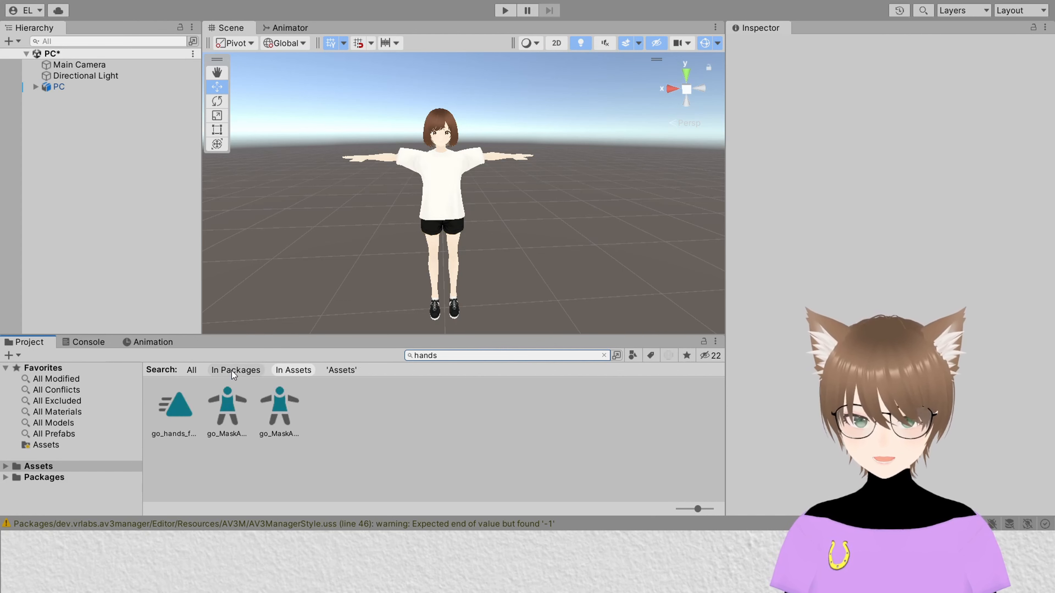
{"action": "left_click", "coordinate": [232, 371]}
{"action": "left_click", "coordinate": [220, 491]}
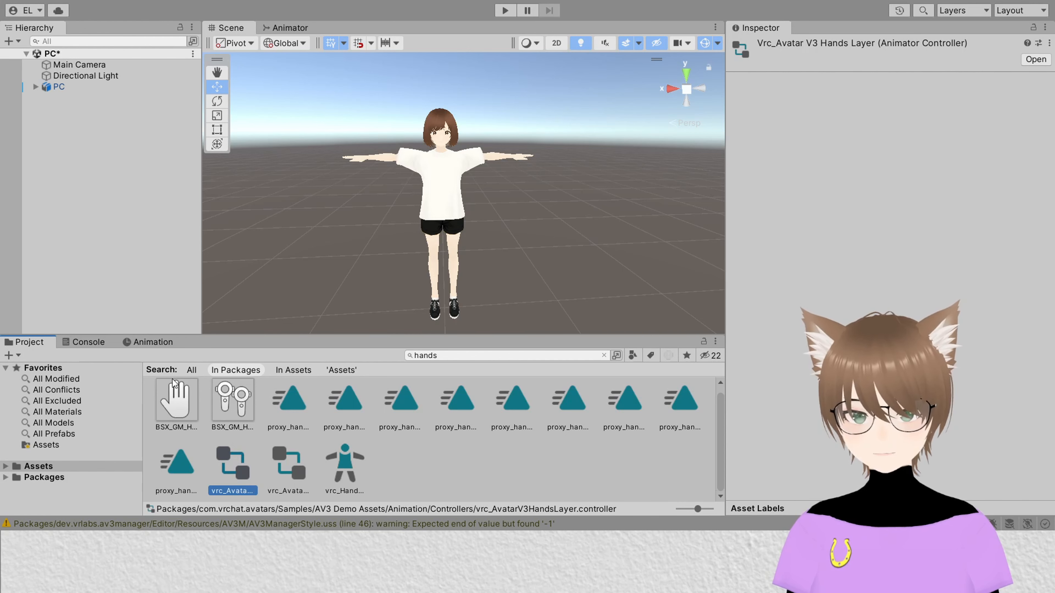
Step: Paste a copy of the hands layer controller into the Assets folder
{"action": "left_click", "coordinate": [47, 465]}
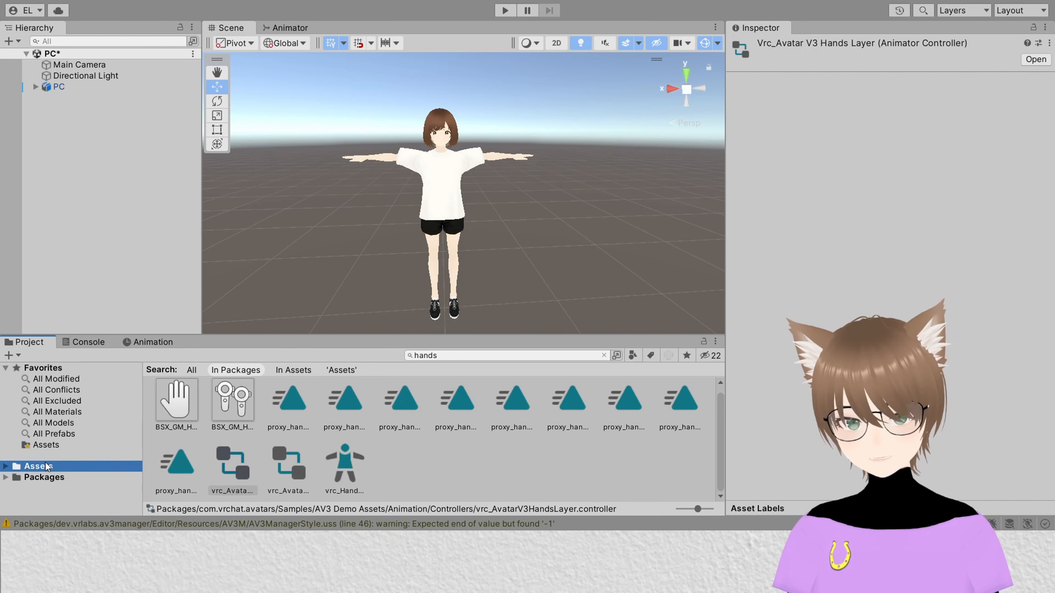
{"action": "left_click", "coordinate": [574, 355]}
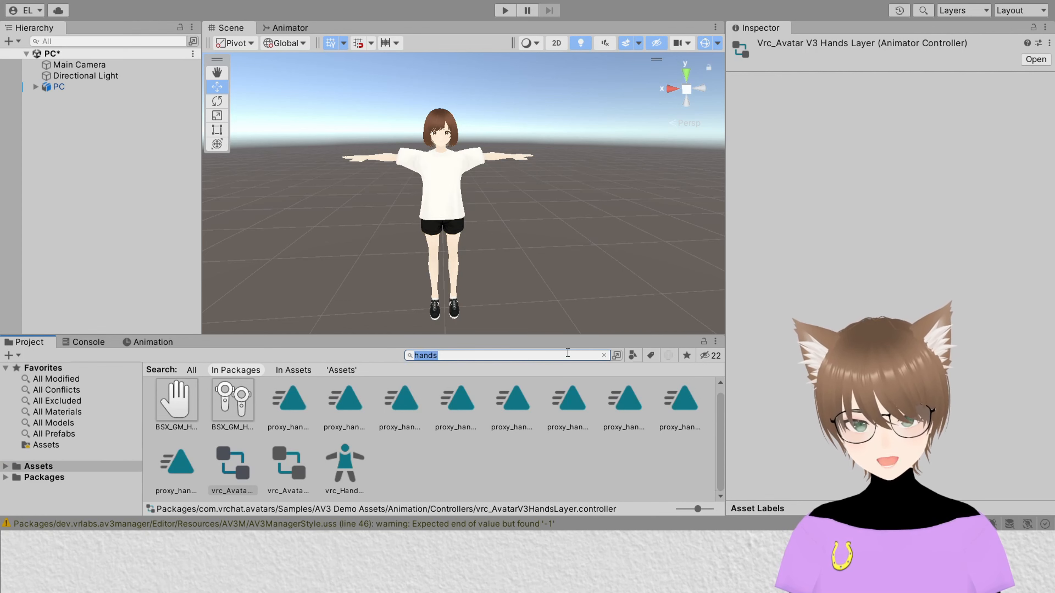
{"action": "key", "text": "BackSpace"}
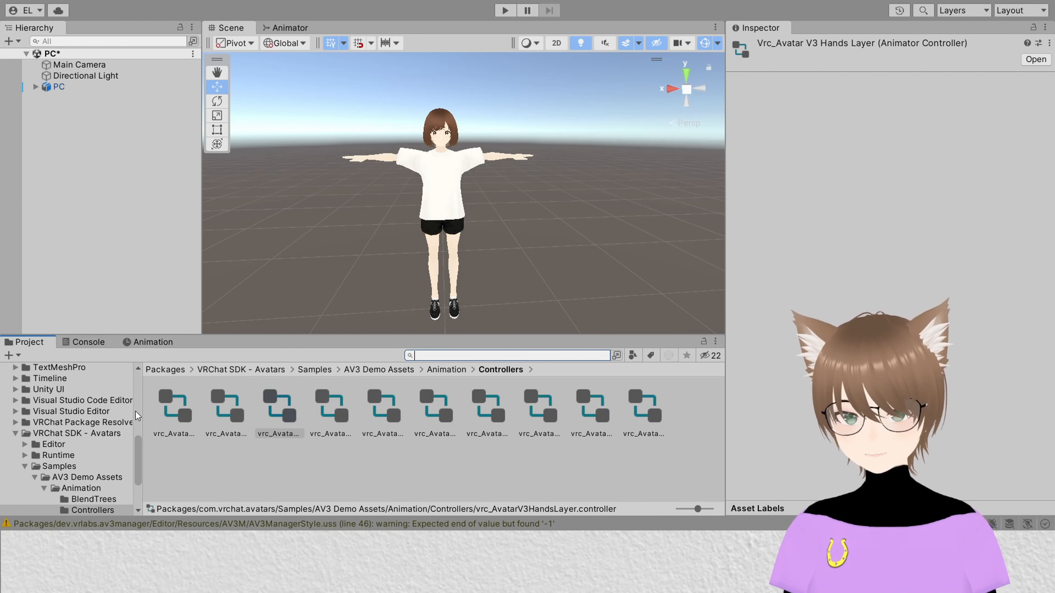
{"action": "scroll", "coordinate": [37, 430], "scroll_direction": "up", "scroll_amount": 10}
{"action": "left_click", "coordinate": [61, 381]}
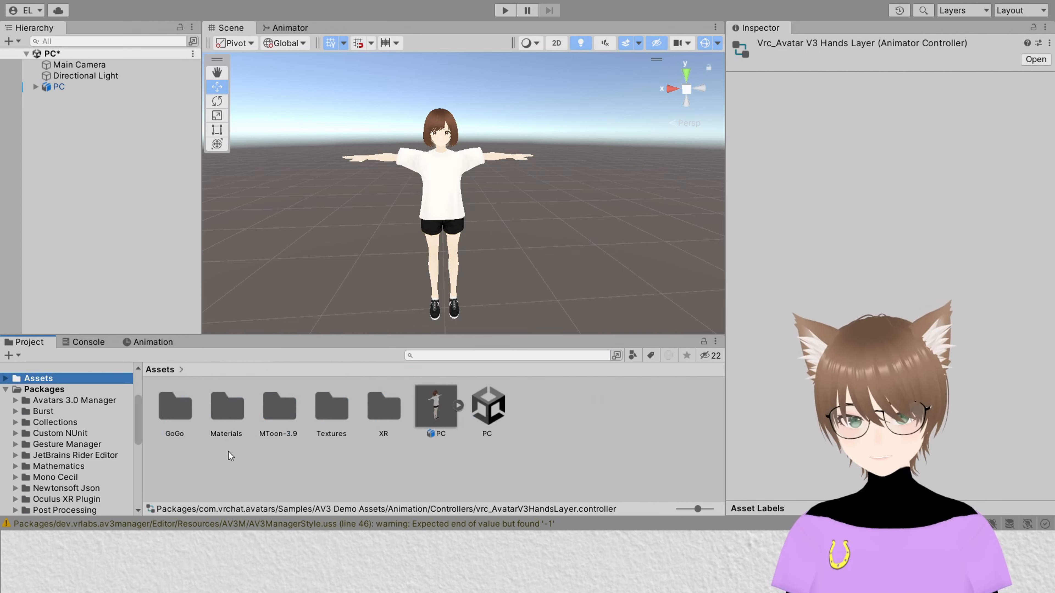
{"action": "left_click", "coordinate": [267, 469]}
{"action": "key", "text": "ctrl+v"}
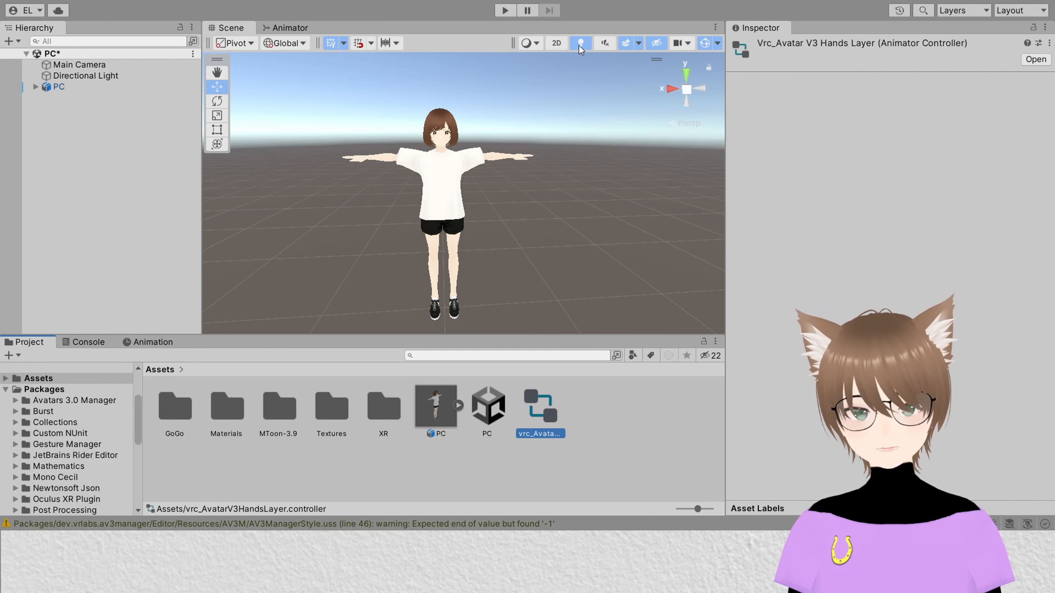
Step: Rename the copied controller to Hand_Faces
{"action": "key", "text": "F2"}
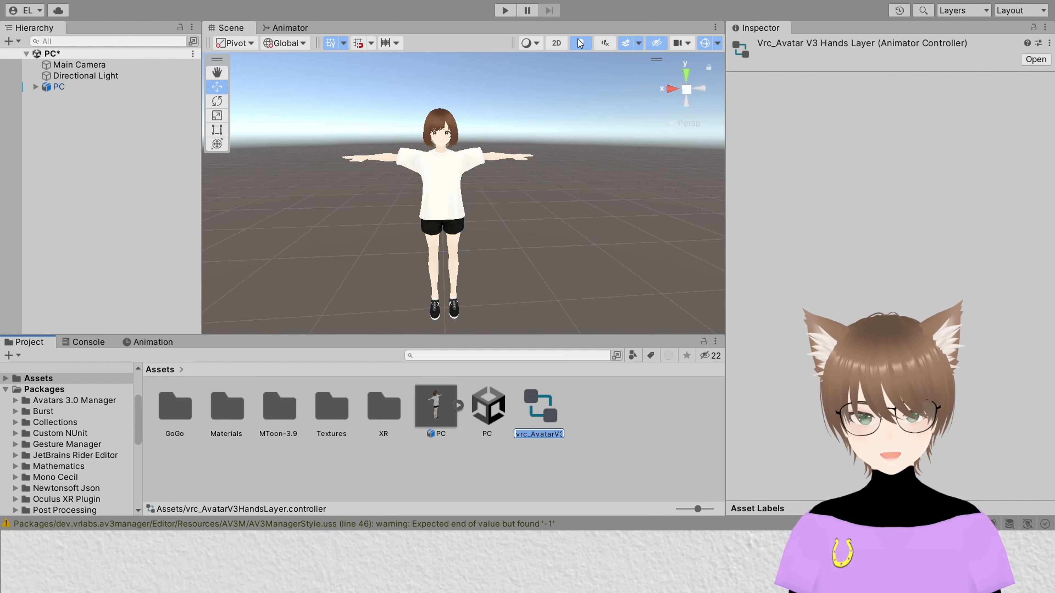
{"action": "type", "text": "Ha"}
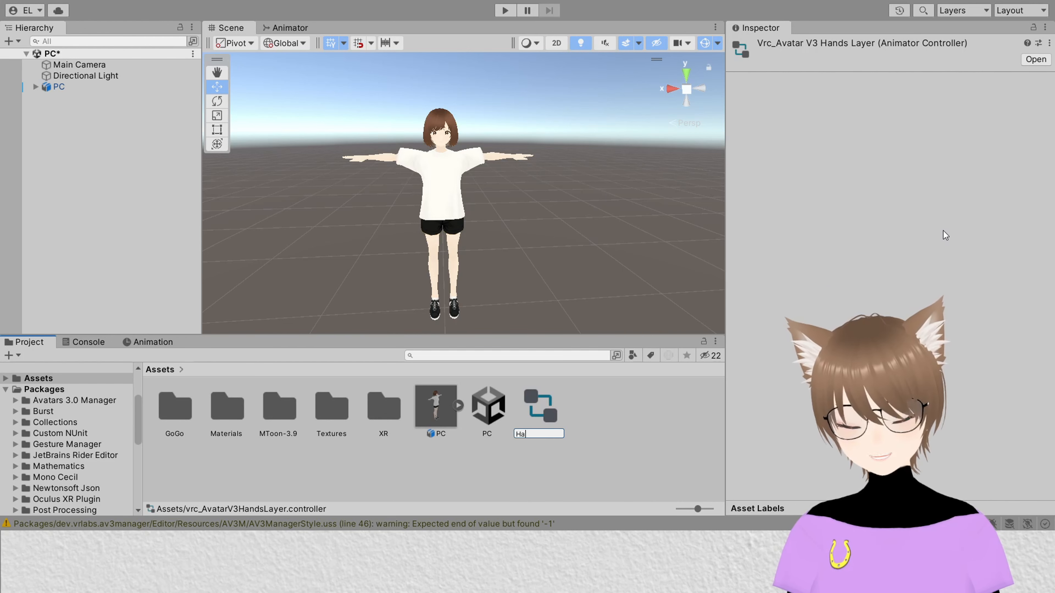
{"action": "type", "text": "nd_Fac"}
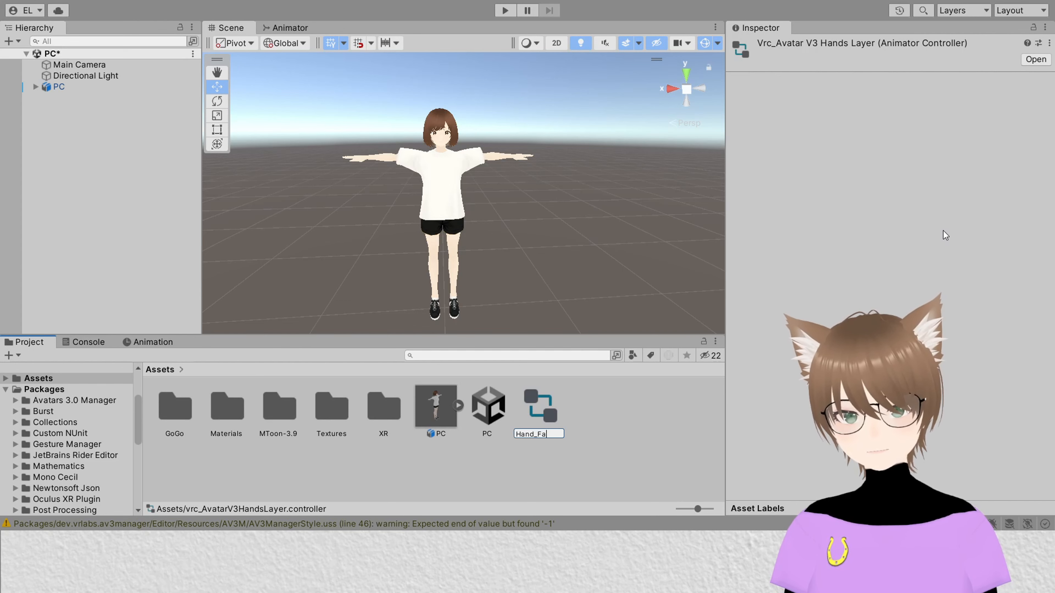
{"action": "type", "text": "es"}
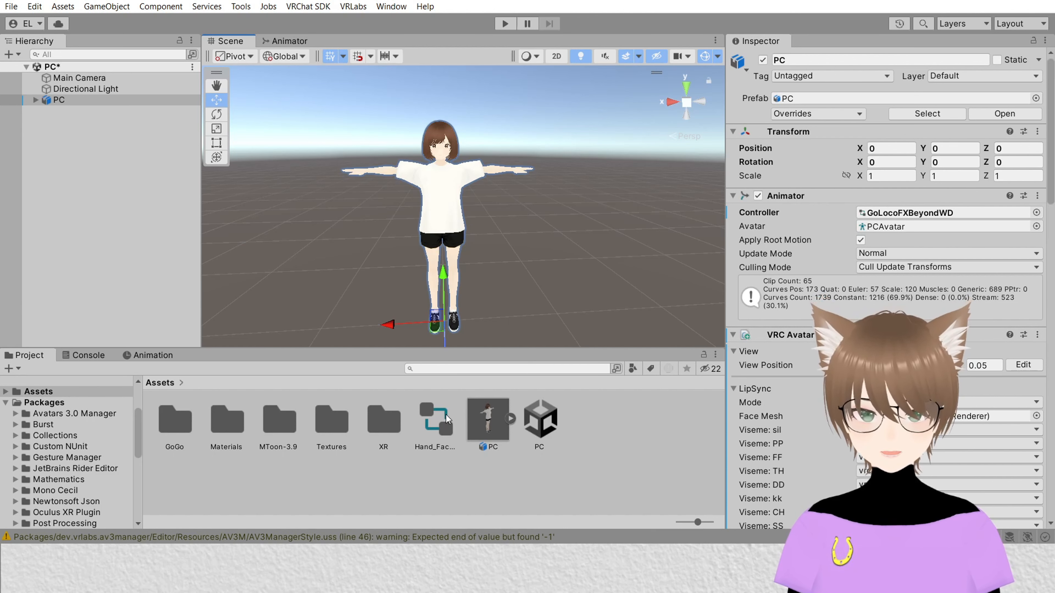
Step: Open the Hand_Faces controller in the Animator to view its hand layers, then return to the Scene
{"action": "left_click", "coordinate": [436, 421]}
{"action": "double_click", "coordinate": [436, 421]}
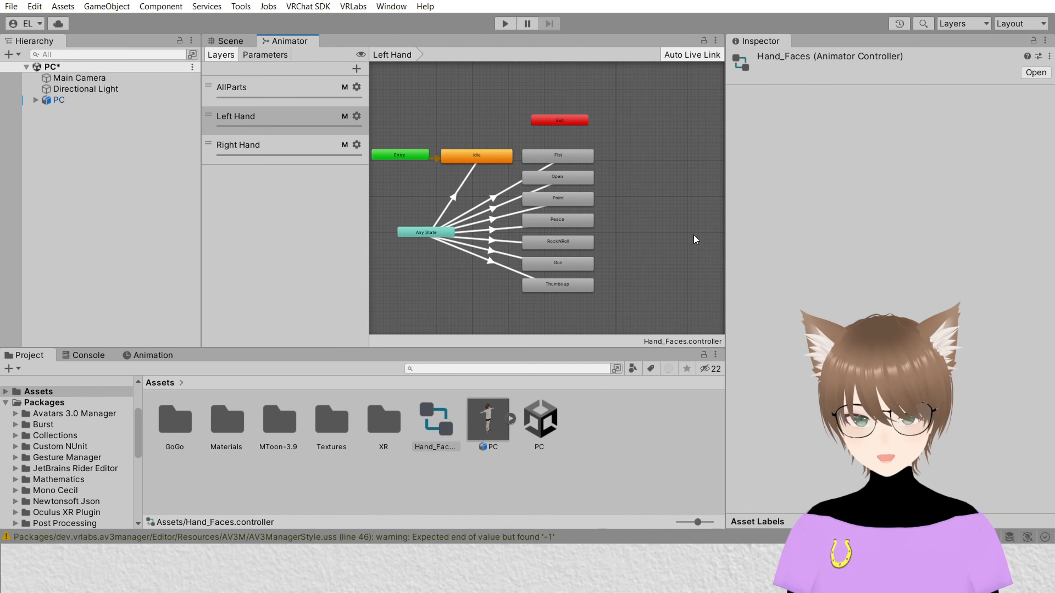
{"action": "left_click", "coordinate": [232, 41]}
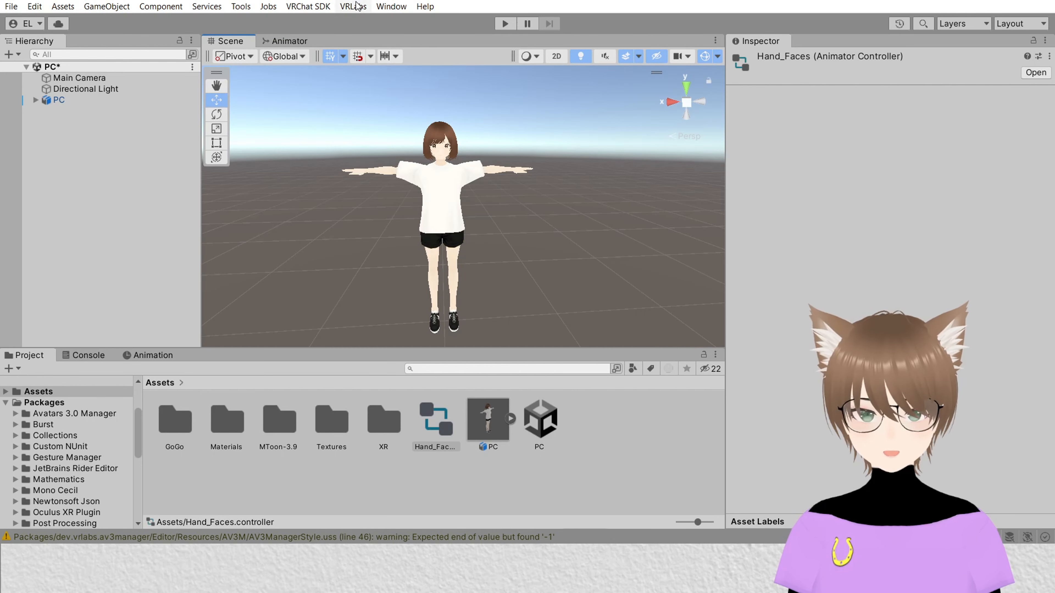
Step: Open the Avatars 3.0 Manager and assign the PC avatar to it
{"action": "left_click", "coordinate": [120, 100]}
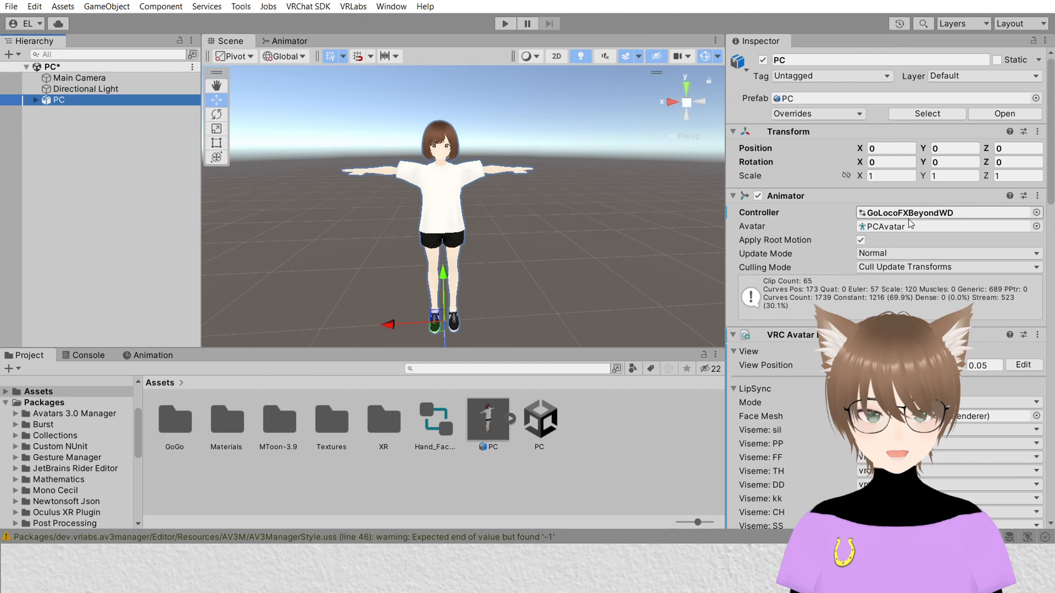
{"action": "scroll", "coordinate": [889, 212], "scroll_direction": "down", "scroll_amount": 5}
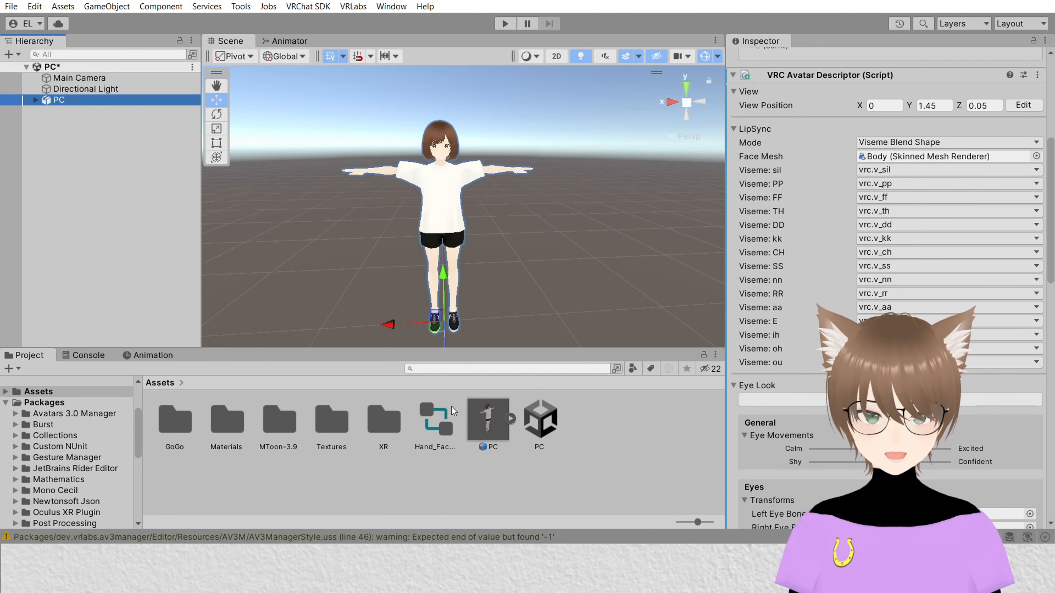
{"action": "left_click", "coordinate": [352, 6]}
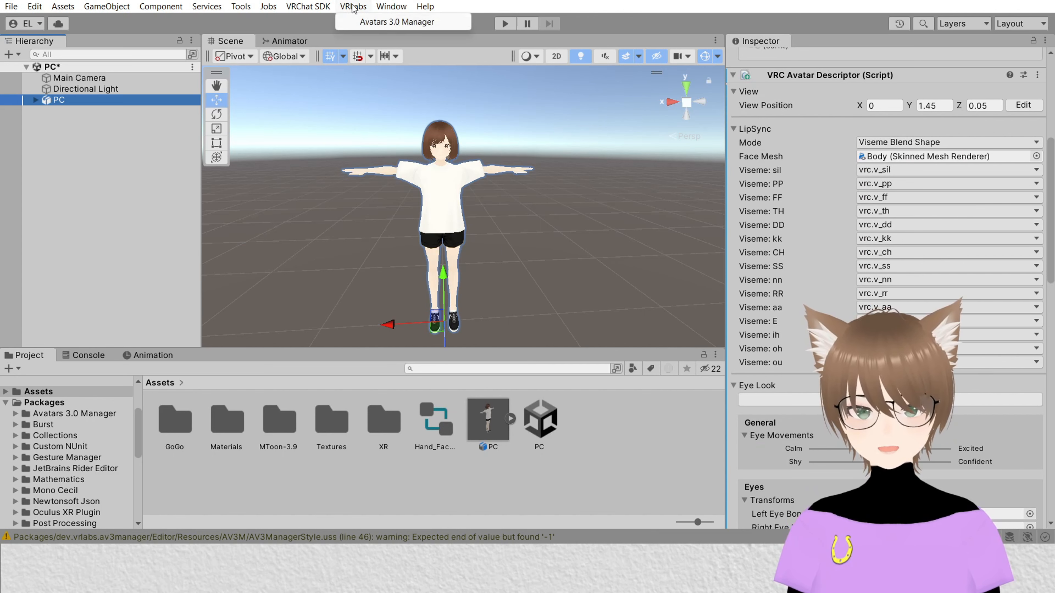
{"action": "left_click", "coordinate": [373, 22]}
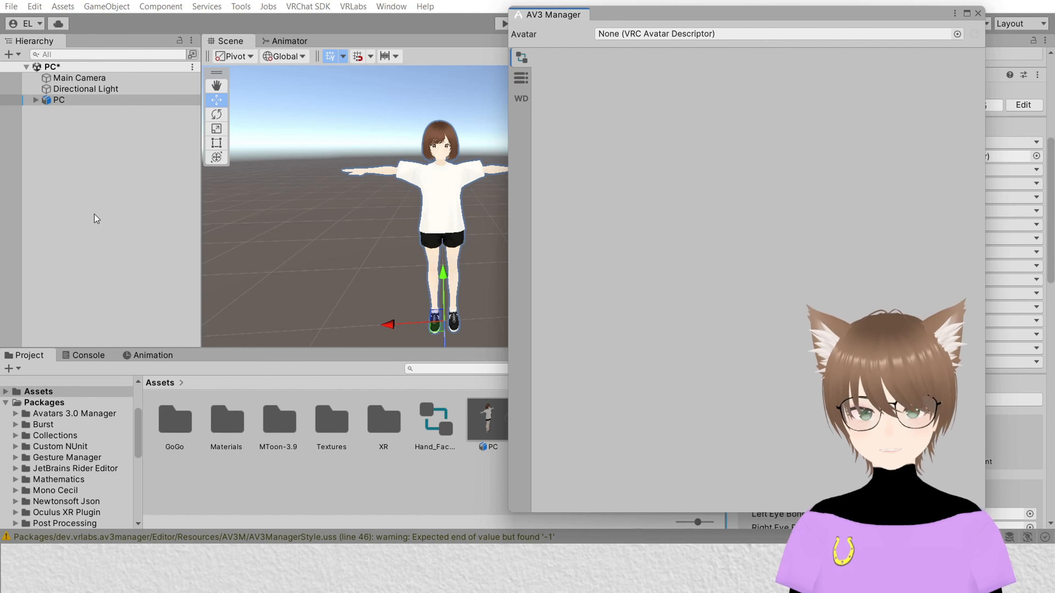
{"action": "left_click_drag", "start_coordinate": [89, 101], "coordinate": [682, 33]}
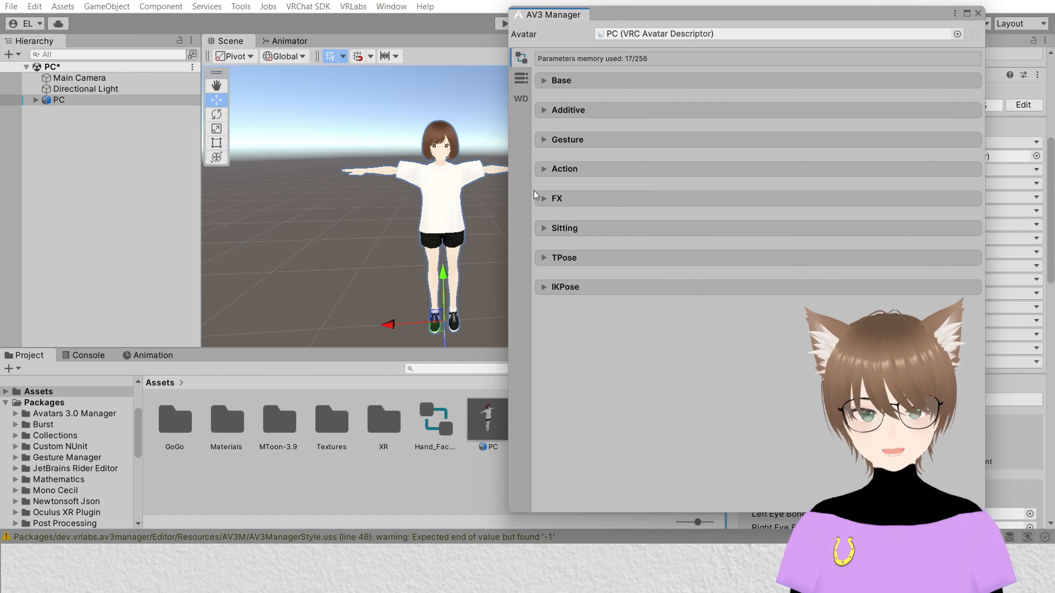
Step: Merge the Hand_Faces animator into the FX controller on current, then close the manager
{"action": "left_click", "coordinate": [542, 199]}
{"action": "scroll", "coordinate": [612, 195], "scroll_direction": "down", "scroll_amount": 5}
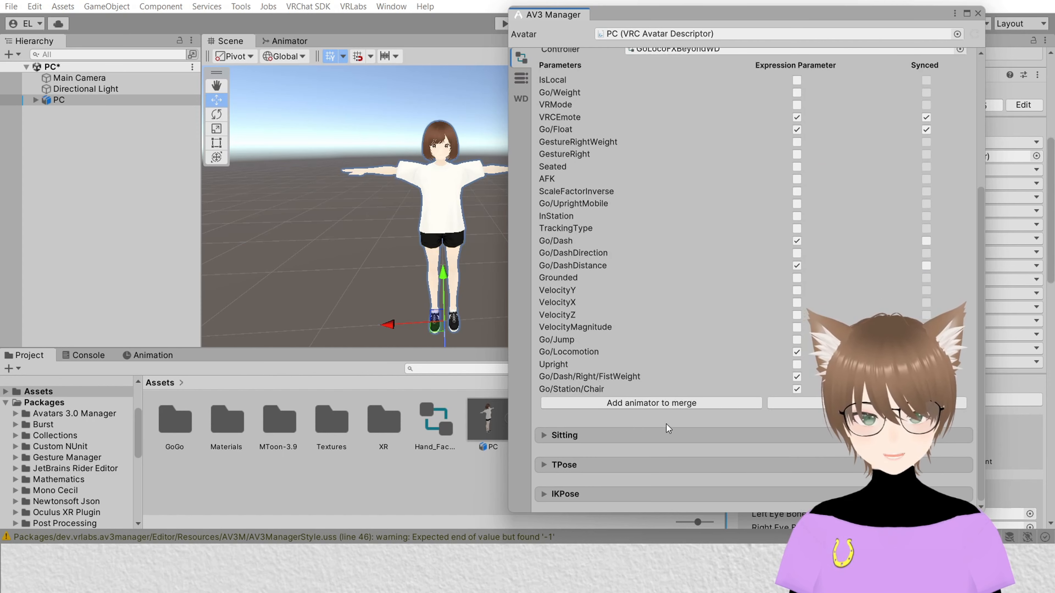
{"action": "left_click", "coordinate": [664, 410]}
{"action": "scroll", "coordinate": [643, 340], "scroll_direction": "down", "scroll_amount": 5}
{"action": "left_click_drag", "start_coordinate": [435, 421], "coordinate": [671, 365]}
{"action": "scroll", "coordinate": [620, 358], "scroll_direction": "down", "scroll_amount": 5}
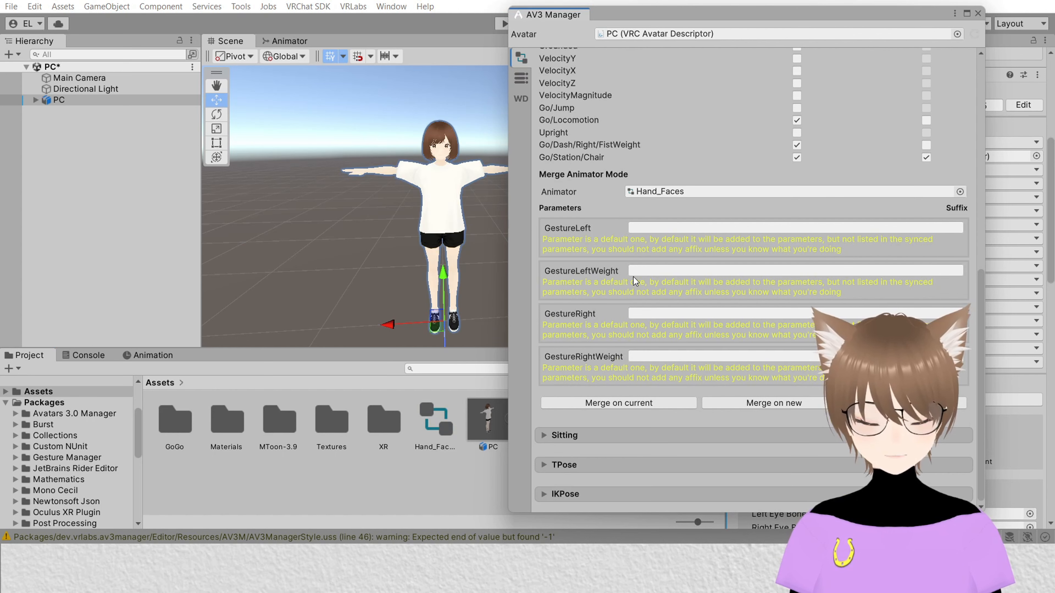
{"action": "left_click", "coordinate": [632, 402]}
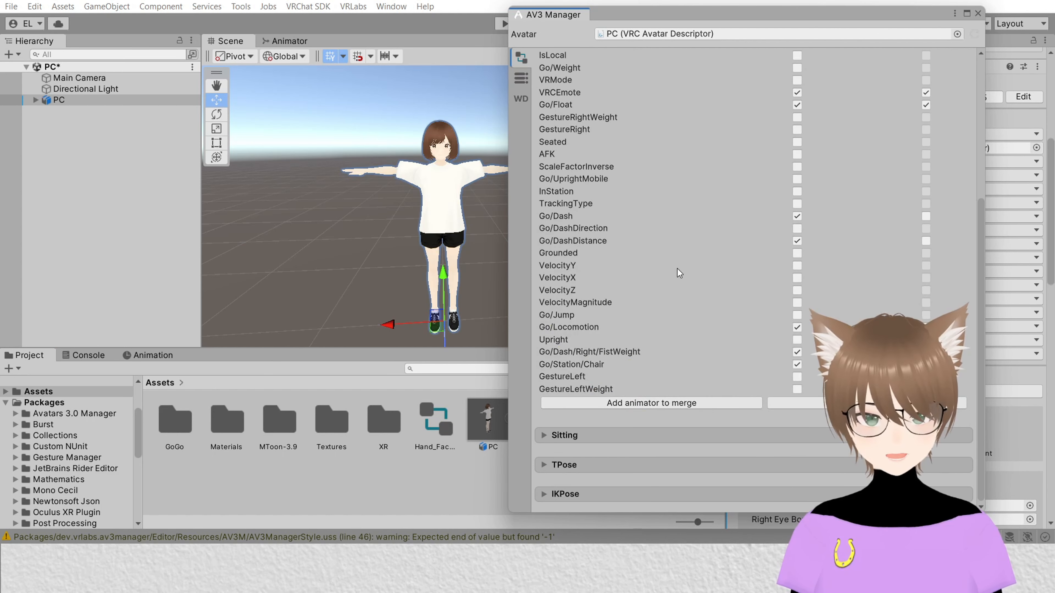
{"action": "left_click", "coordinate": [978, 13]}
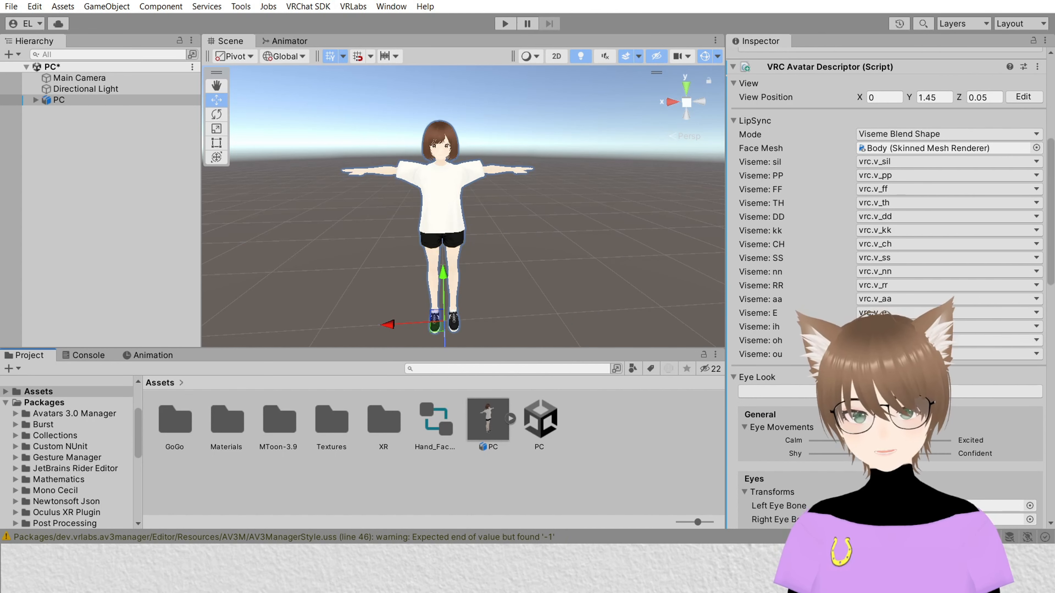
Step: Delete the Hand_Faces controller asset from the Assets folder
{"action": "left_click", "coordinate": [430, 417]}
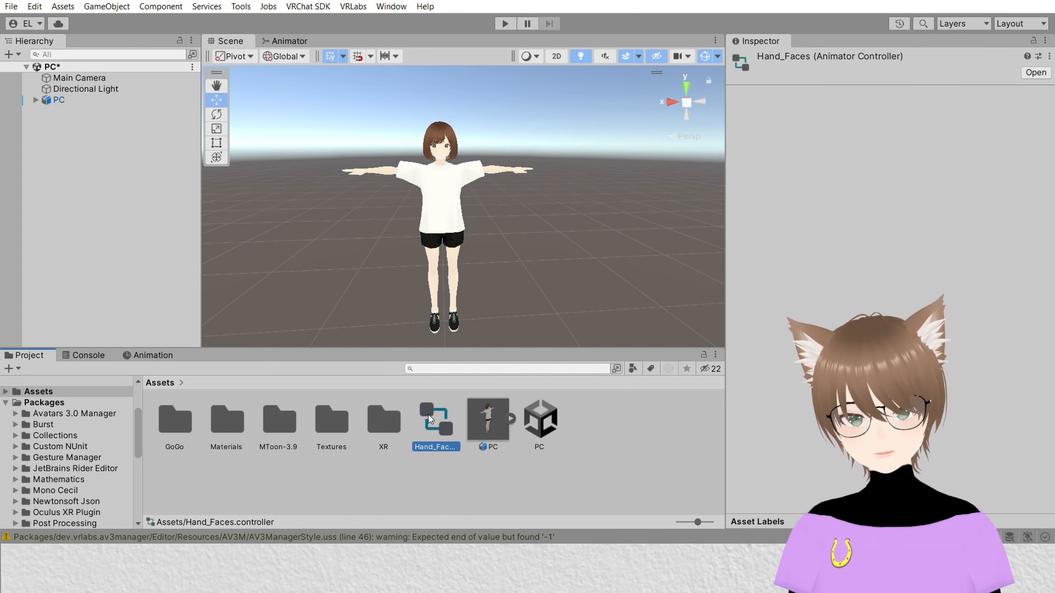
{"action": "left_click", "coordinate": [66, 100]}
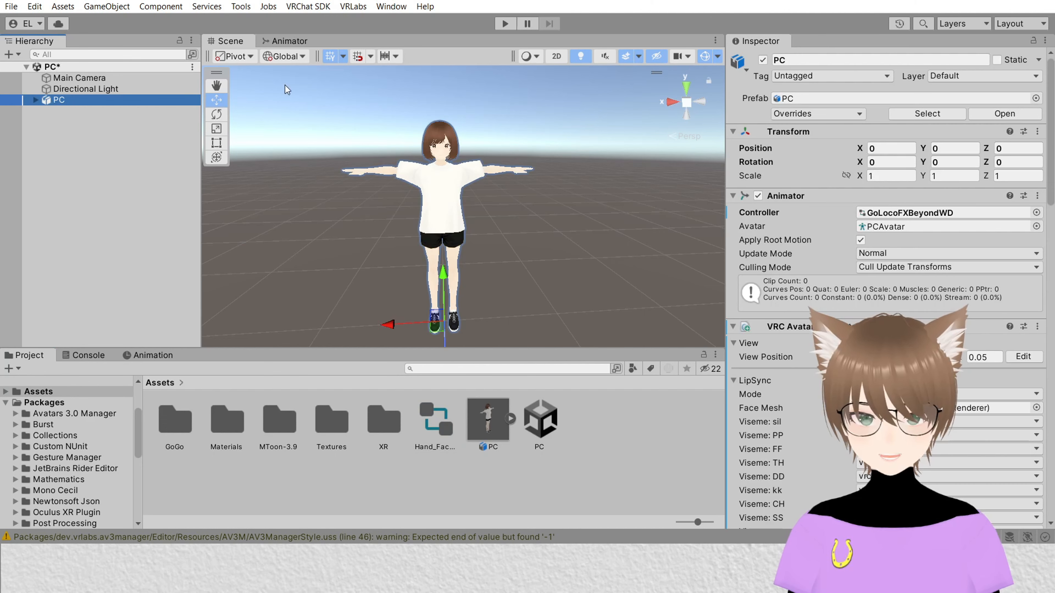
{"action": "left_click", "coordinate": [433, 416]}
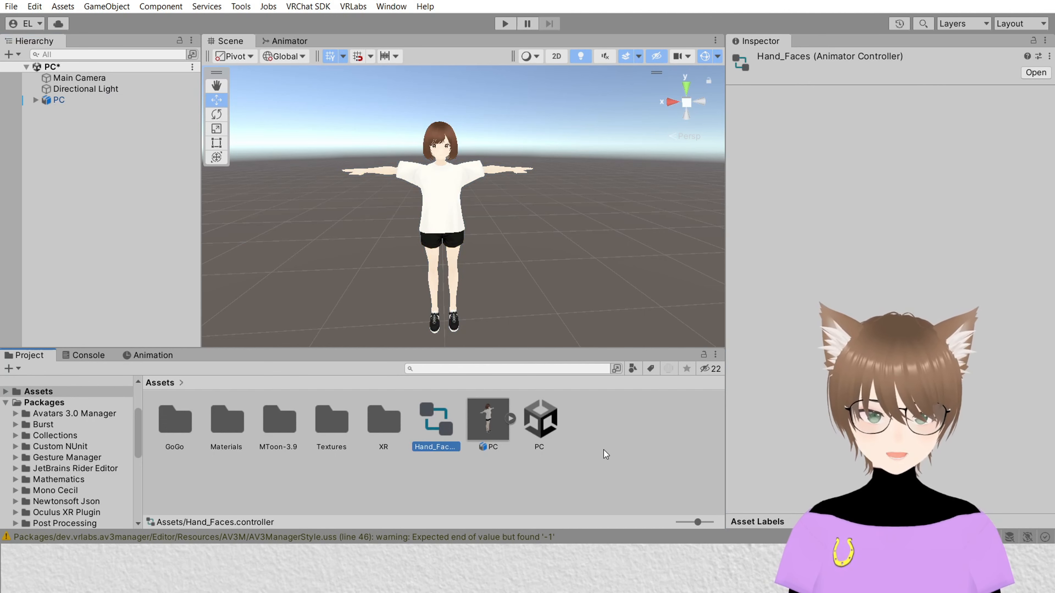
{"action": "key", "text": "Delete"}
{"action": "key", "text": "Return"}
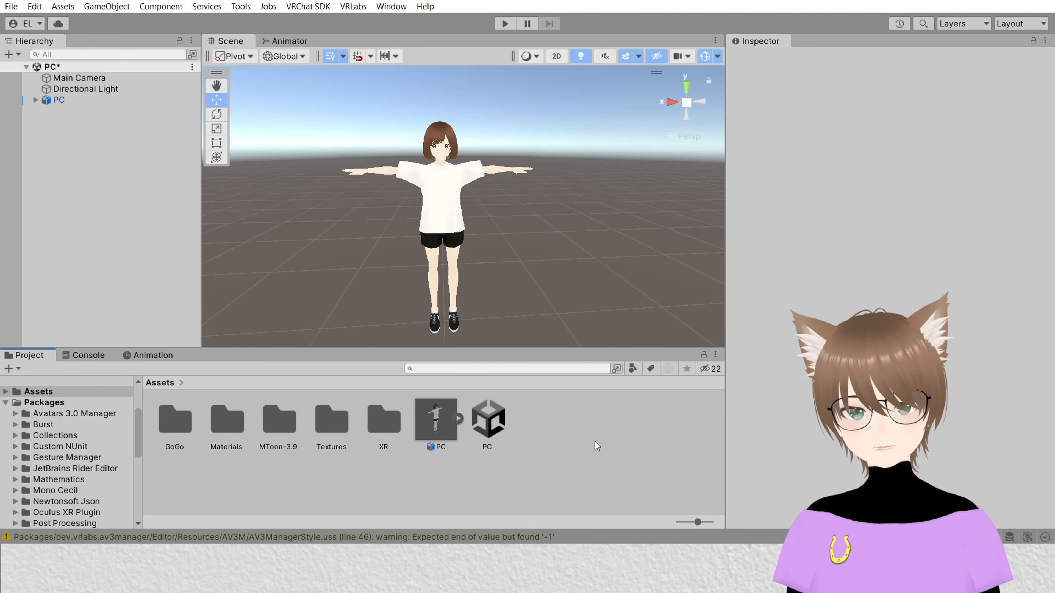
Step: Open the PC avatar's FX controller in the Animator to check its layers
{"action": "left_click", "coordinate": [60, 101]}
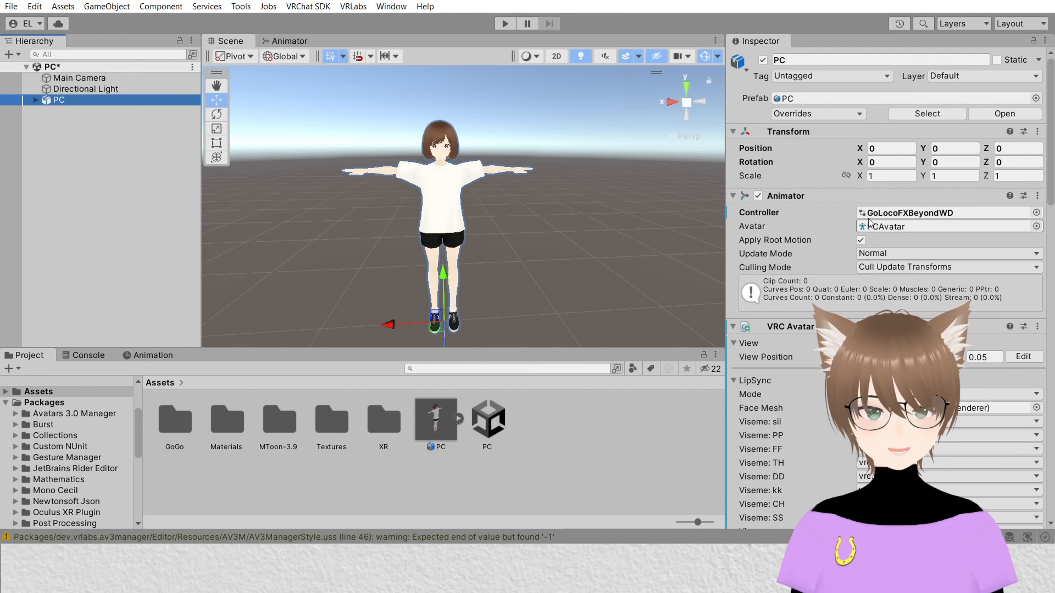
{"action": "double_click", "coordinate": [907, 207]}
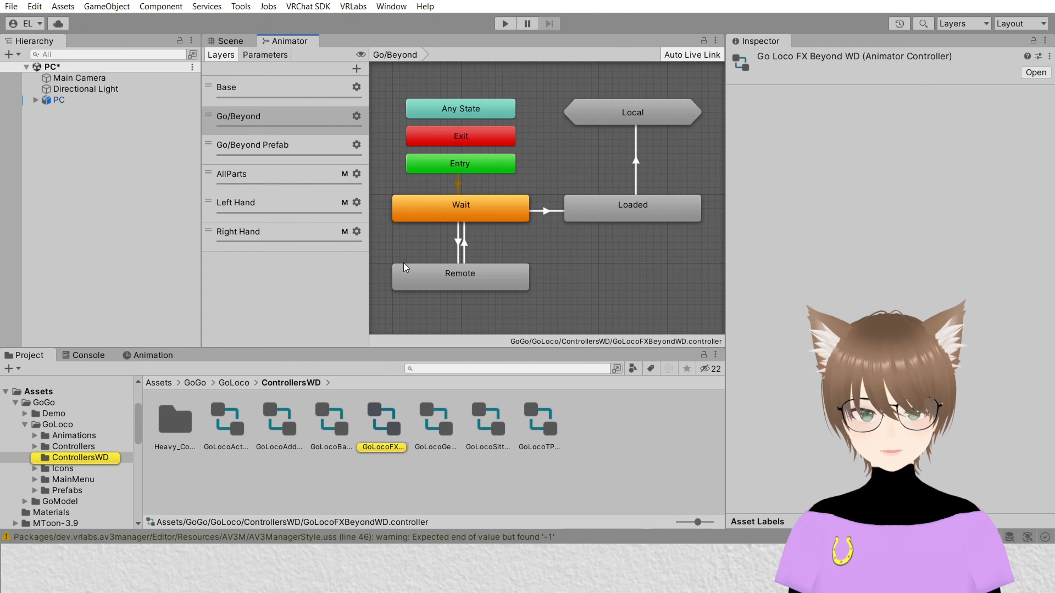
{"action": "scroll", "coordinate": [514, 238], "scroll_direction": "down", "scroll_amount": 2}
{"action": "scroll", "coordinate": [508, 252], "scroll_direction": "up", "scroll_amount": 1}
{"action": "scroll", "coordinate": [535, 239], "scroll_direction": "down", "scroll_amount": 2}
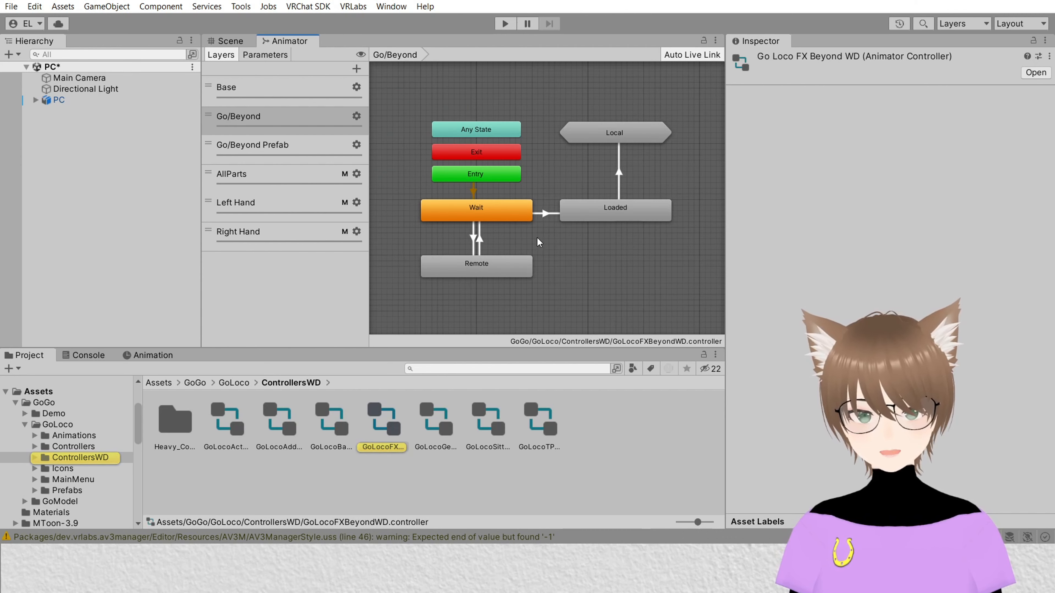
Step: Inspect the state graphs of the AllParts and Left Hand layers in the FX controller
{"action": "middle_click_drag", "start_coordinate": [570, 266], "coordinate": [585, 276]}
{"action": "left_click", "coordinate": [251, 171]}
{"action": "scroll", "coordinate": [537, 207], "scroll_direction": "down", "scroll_amount": 2}
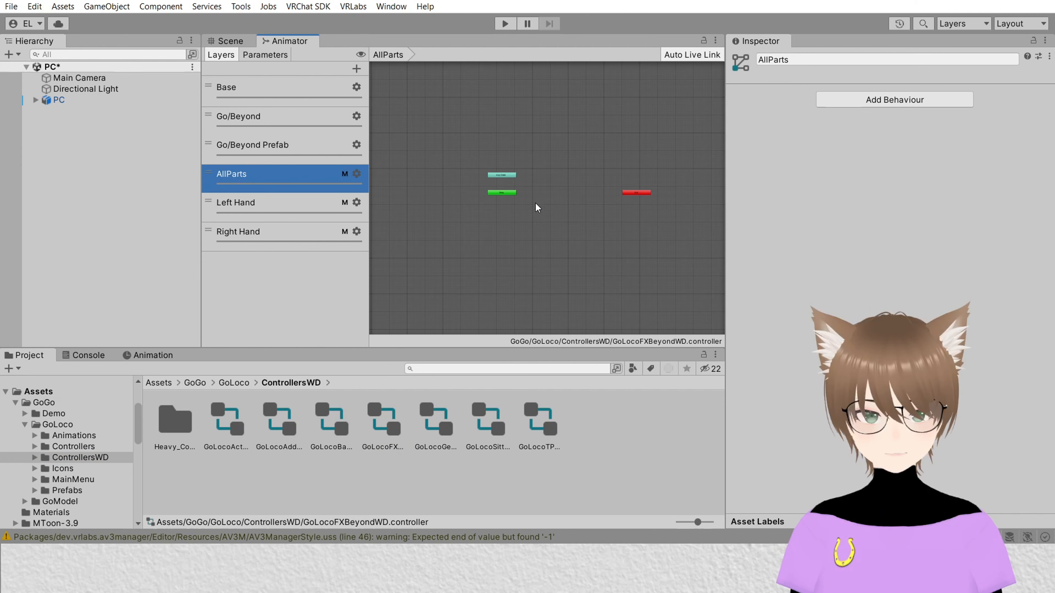
{"action": "scroll", "coordinate": [589, 203], "scroll_direction": "up", "scroll_amount": 2}
{"action": "middle_click_drag", "start_coordinate": [589, 203], "coordinate": [592, 232]}
{"action": "left_click", "coordinate": [290, 203]}
{"action": "scroll", "coordinate": [518, 233], "scroll_direction": "down", "scroll_amount": 1}
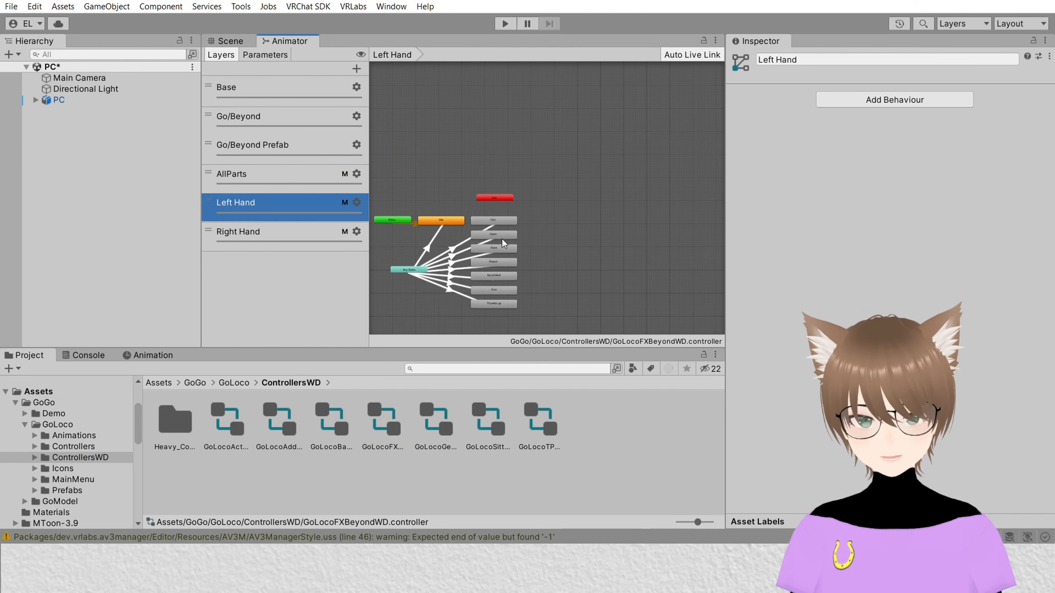
{"action": "middle_click_drag", "start_coordinate": [525, 228], "coordinate": [662, 146]}
{"action": "scroll", "coordinate": [661, 146], "scroll_direction": "up", "scroll_amount": 2}
{"action": "scroll", "coordinate": [628, 182], "scroll_direction": "up", "scroll_amount": 3}
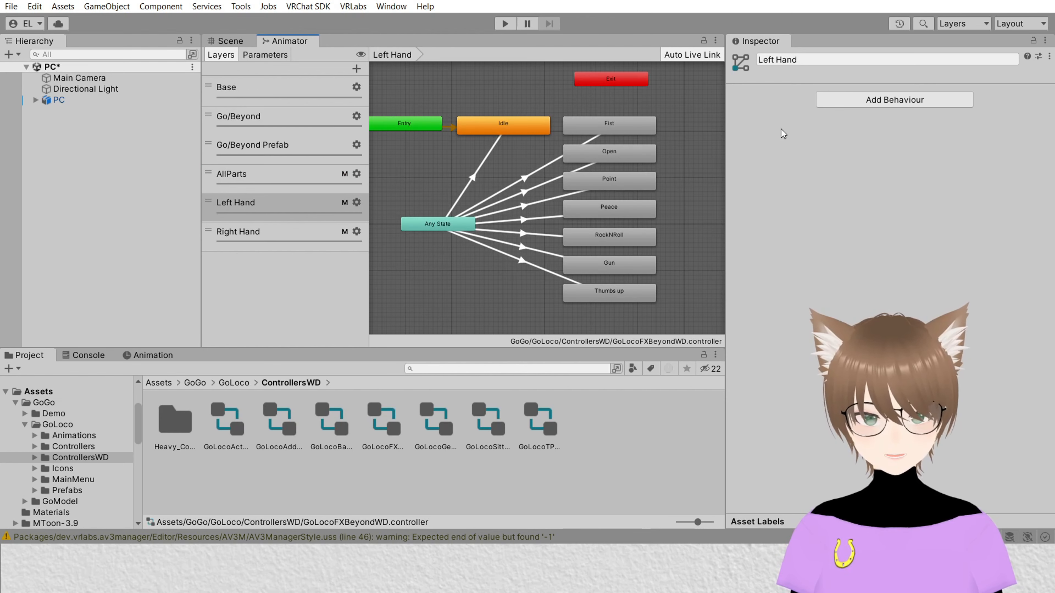
Step: Set the Left Hand layer's Idle state motion to None
{"action": "left_click", "coordinate": [511, 123]}
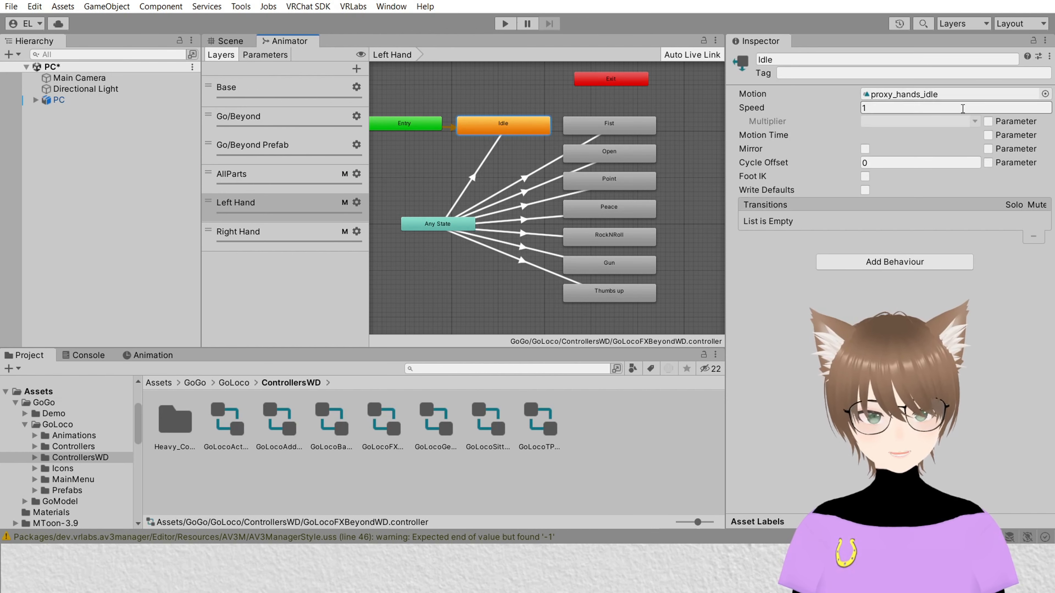
{"action": "left_click", "coordinate": [1032, 97]}
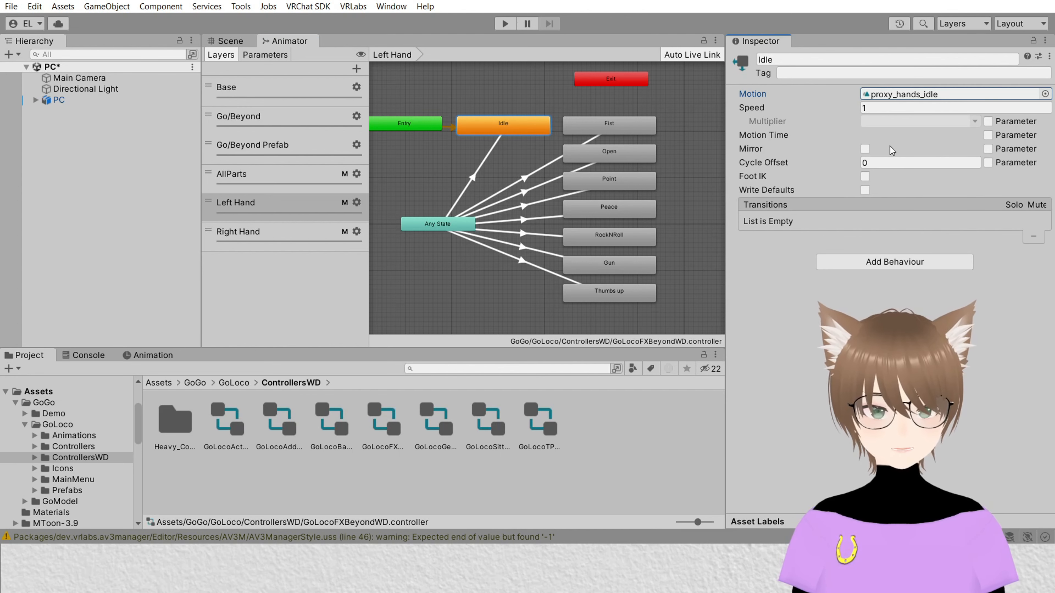
{"action": "left_click", "coordinate": [922, 100]}
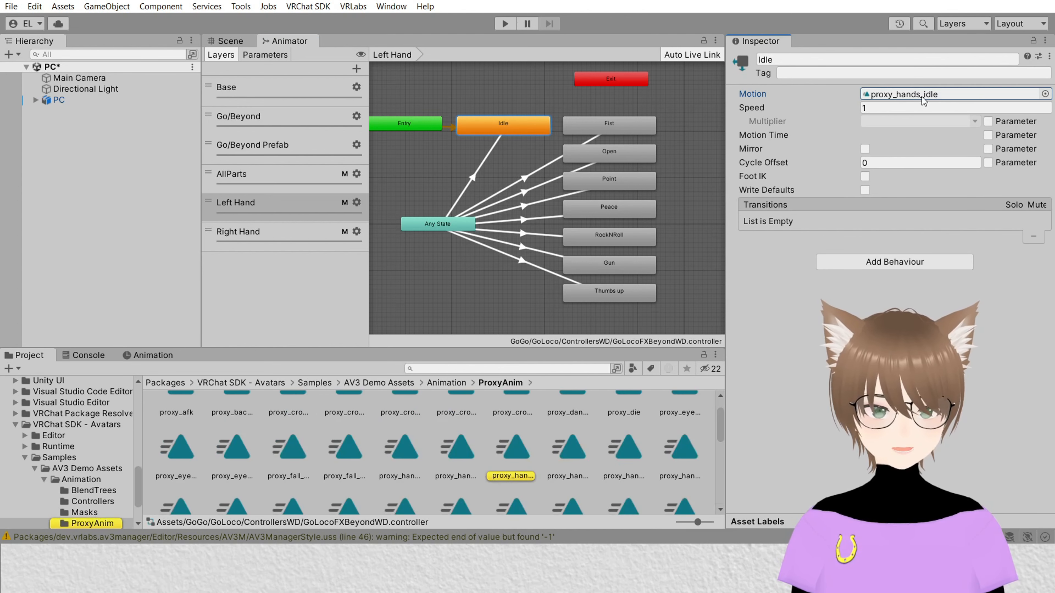
{"action": "left_click", "coordinate": [1045, 94]}
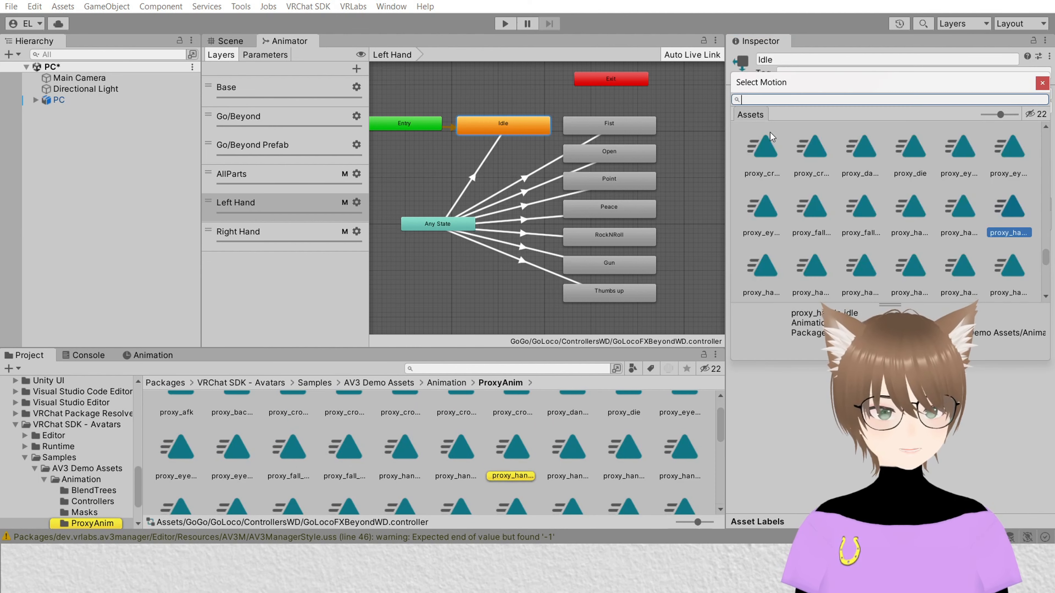
{"action": "scroll", "coordinate": [799, 131], "scroll_direction": "up", "scroll_amount": 3}
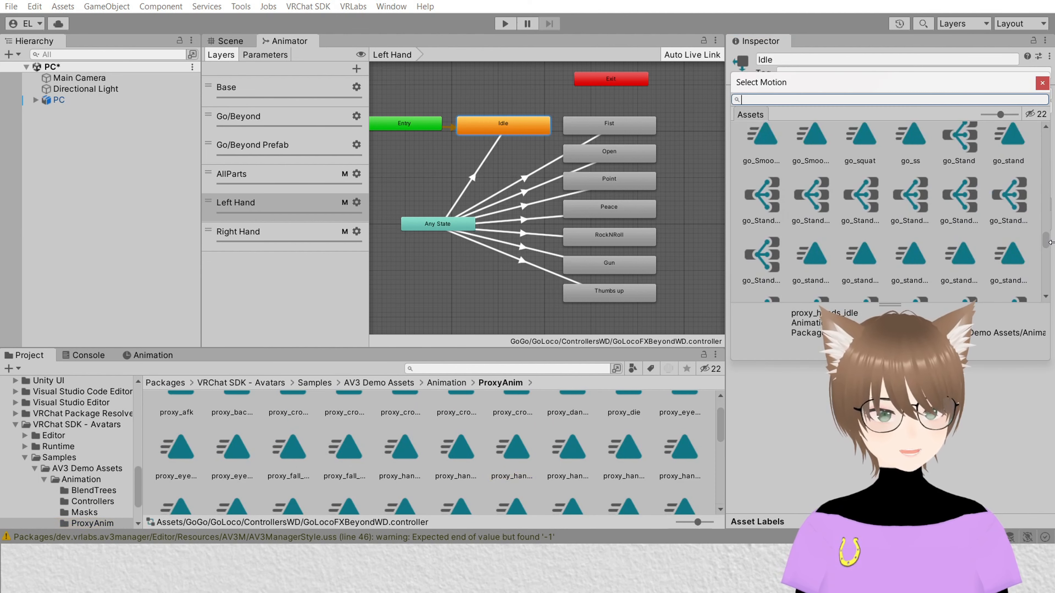
{"action": "left_click_drag", "start_coordinate": [1045, 246], "coordinate": [1038, 139]}
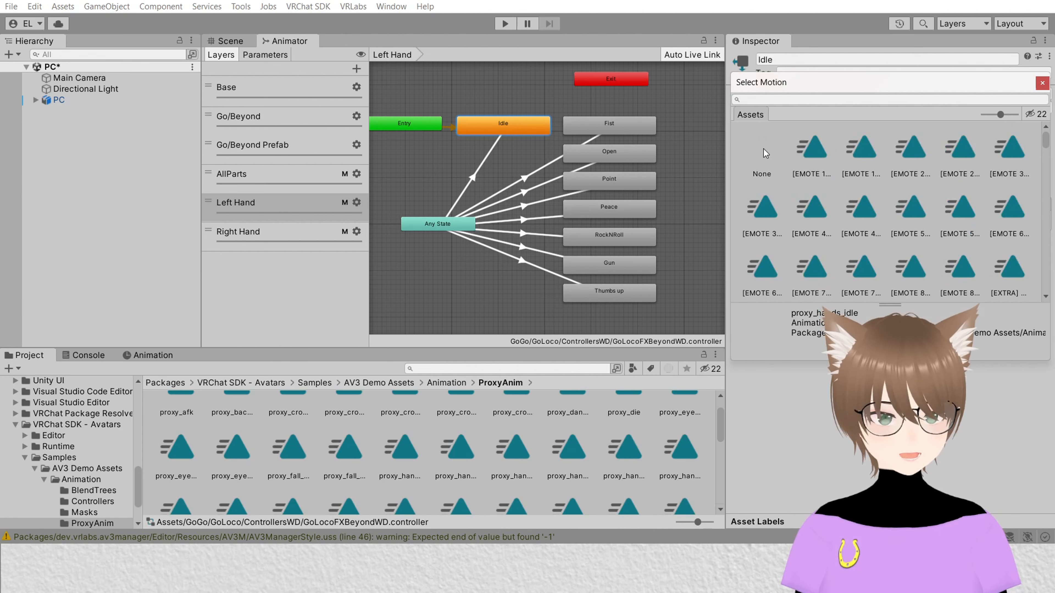
{"action": "double_click", "coordinate": [763, 158]}
Step: Clear the motions of the Left Hand layer's Fist and Open states
{"action": "left_click", "coordinate": [629, 127]}
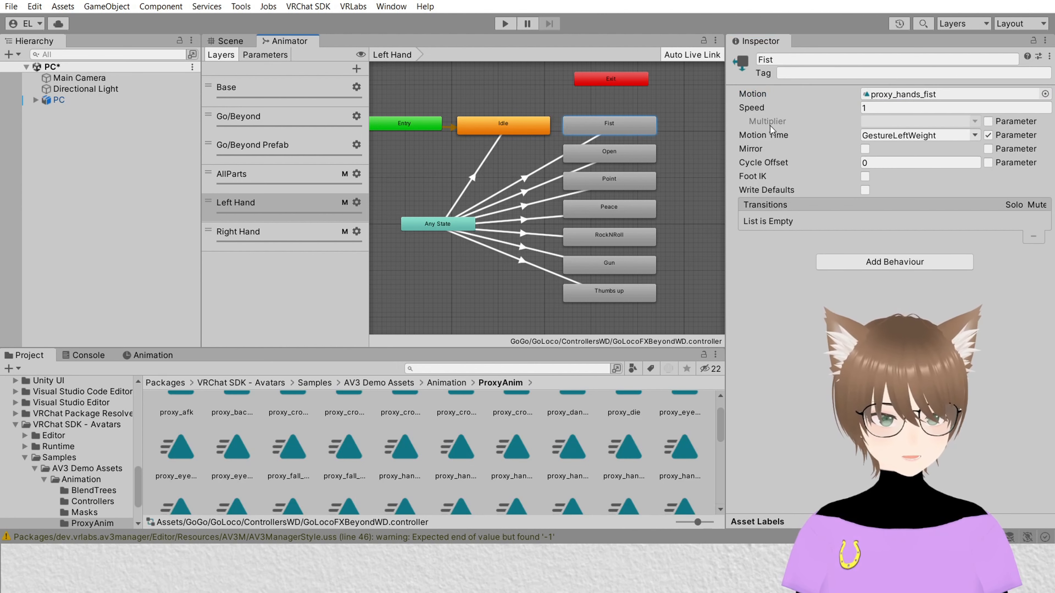
{"action": "left_click", "coordinate": [902, 94]}
{"action": "key", "text": "Delete"}
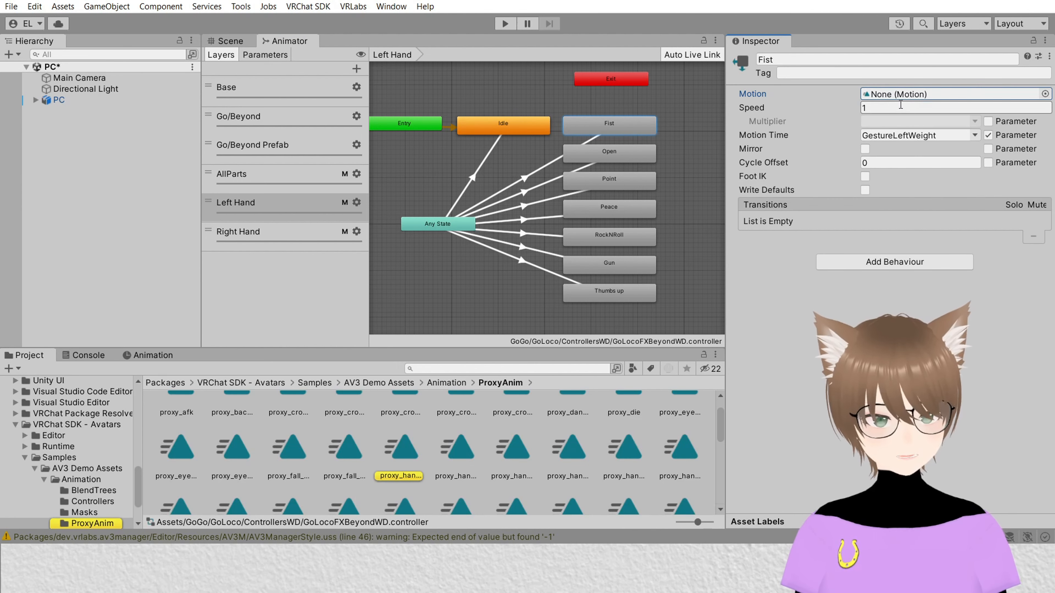
{"action": "left_click", "coordinate": [609, 153]}
{"action": "left_click", "coordinate": [913, 94]}
{"action": "key", "text": "Delete"}
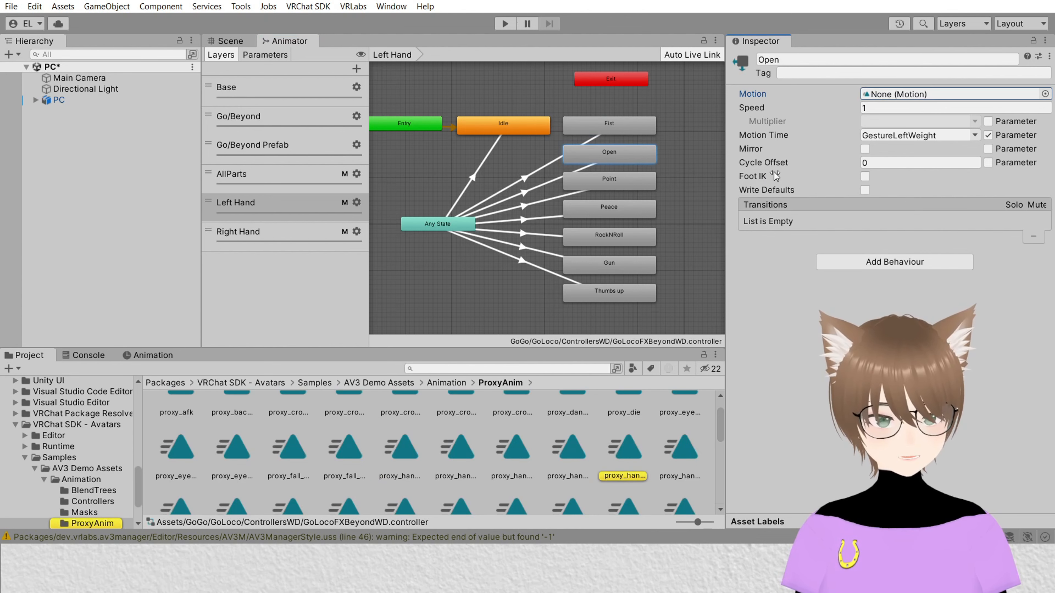
Step: Clear the motions of the Left Hand layer's Point and Peace states
{"action": "left_click", "coordinate": [607, 183]}
{"action": "left_click", "coordinate": [913, 95]}
{"action": "key", "text": "Delete"}
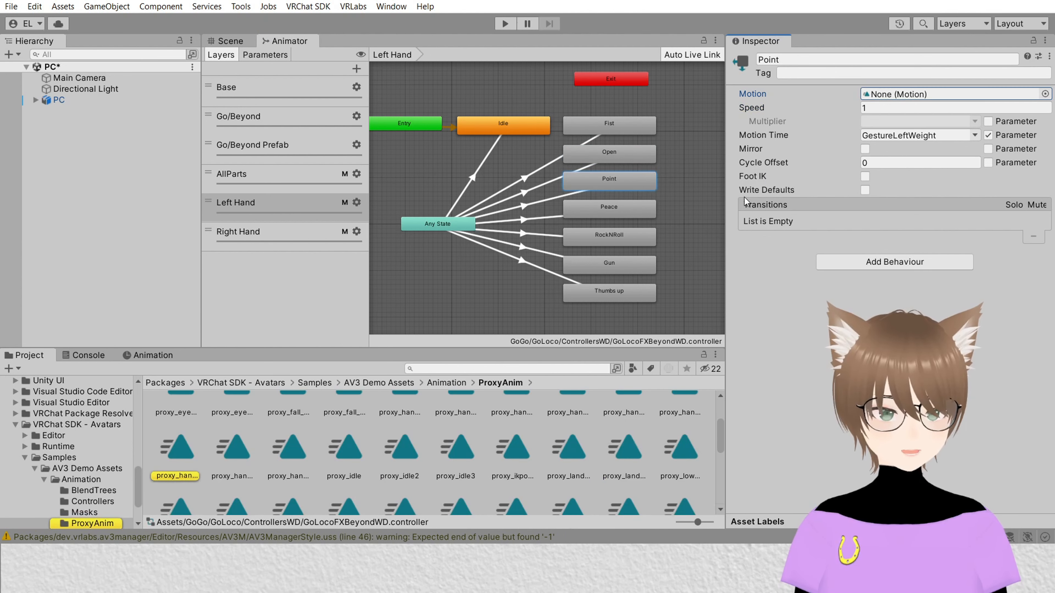
{"action": "left_click", "coordinate": [627, 212]}
{"action": "left_click", "coordinate": [900, 94]}
{"action": "key", "text": "Delete"}
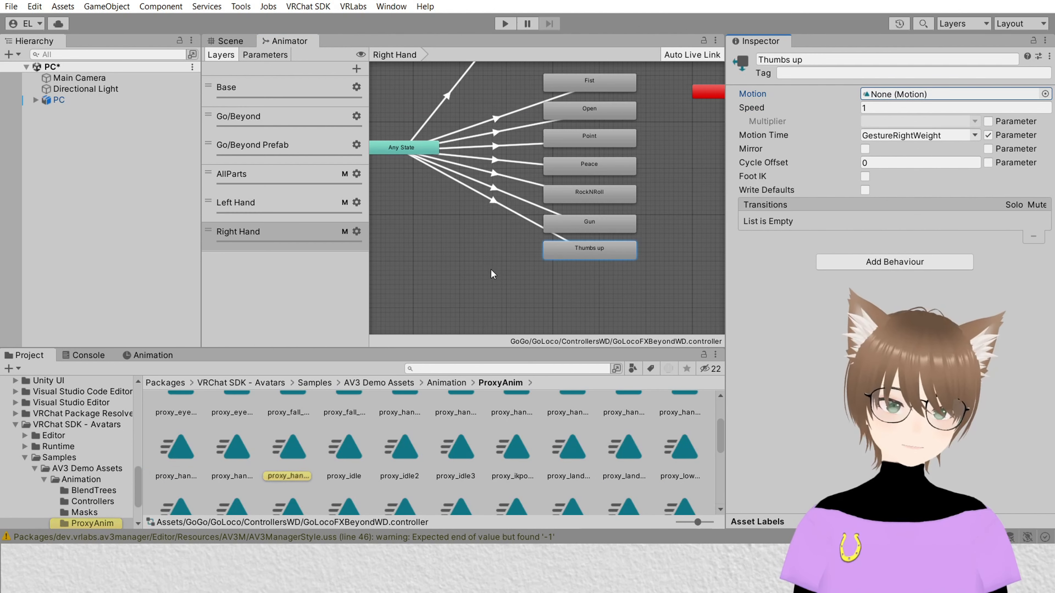
Step: Remove the vrc_Hand Left avatar mask from the Left Hand layer's settings, leaving it as None
{"action": "left_click", "coordinate": [255, 204]}
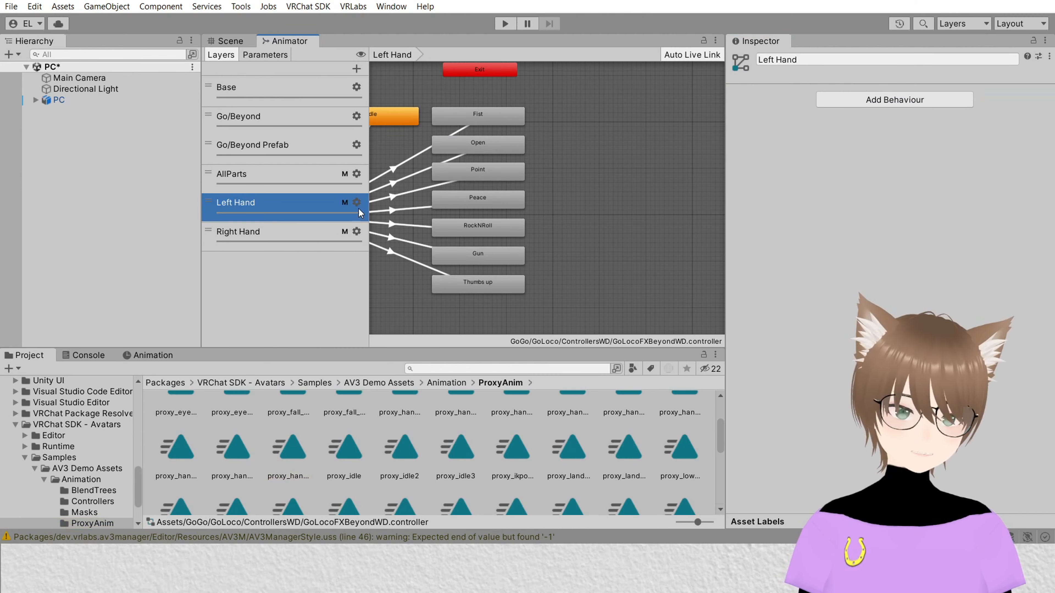
{"action": "scroll", "coordinate": [491, 203], "scroll_direction": "down", "scroll_amount": 1}
{"action": "middle_click_drag", "start_coordinate": [578, 175], "coordinate": [646, 181]}
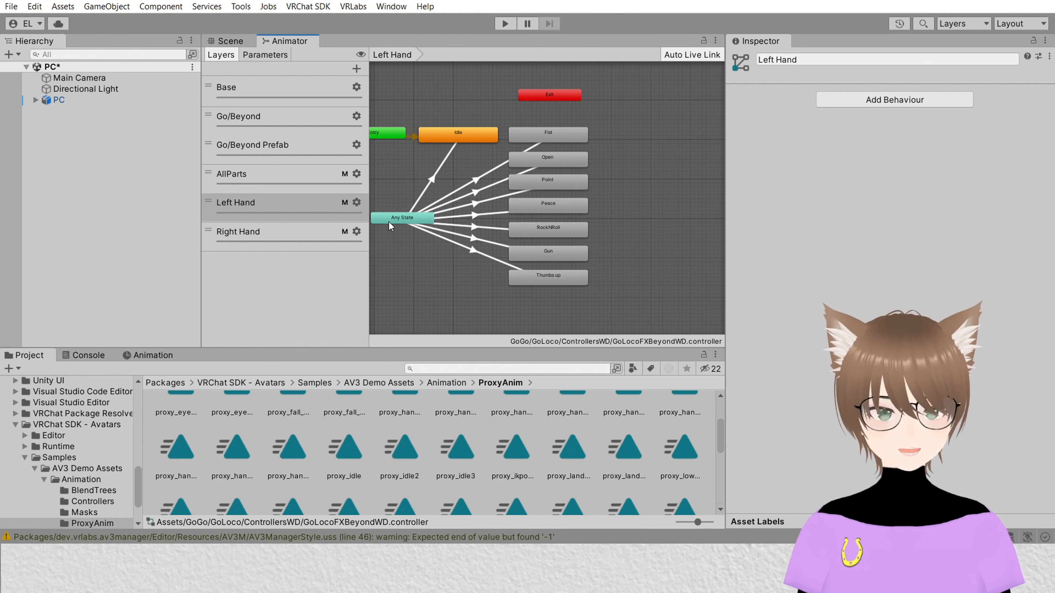
{"action": "left_click", "coordinate": [274, 235]}
{"action": "left_click", "coordinate": [290, 203]}
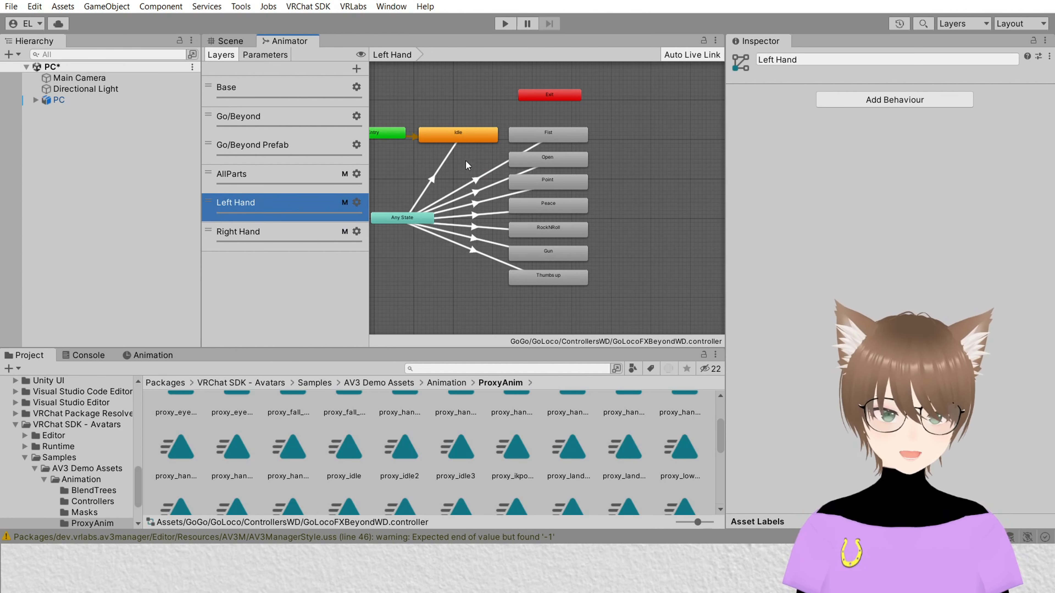
{"action": "left_click", "coordinate": [356, 202]}
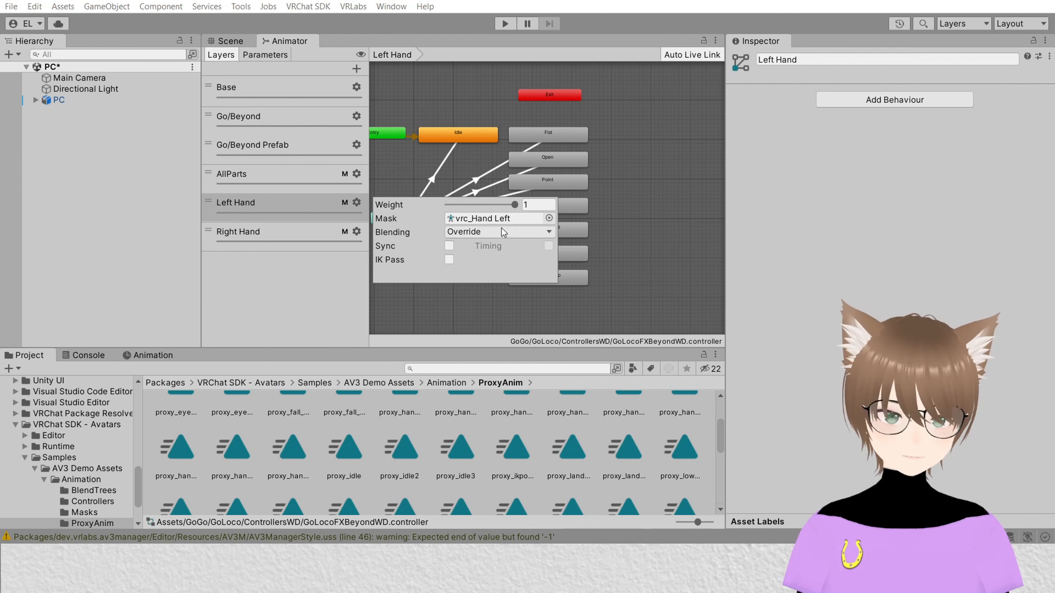
{"action": "left_click", "coordinate": [552, 218]}
{"action": "double_click", "coordinate": [593, 274]}
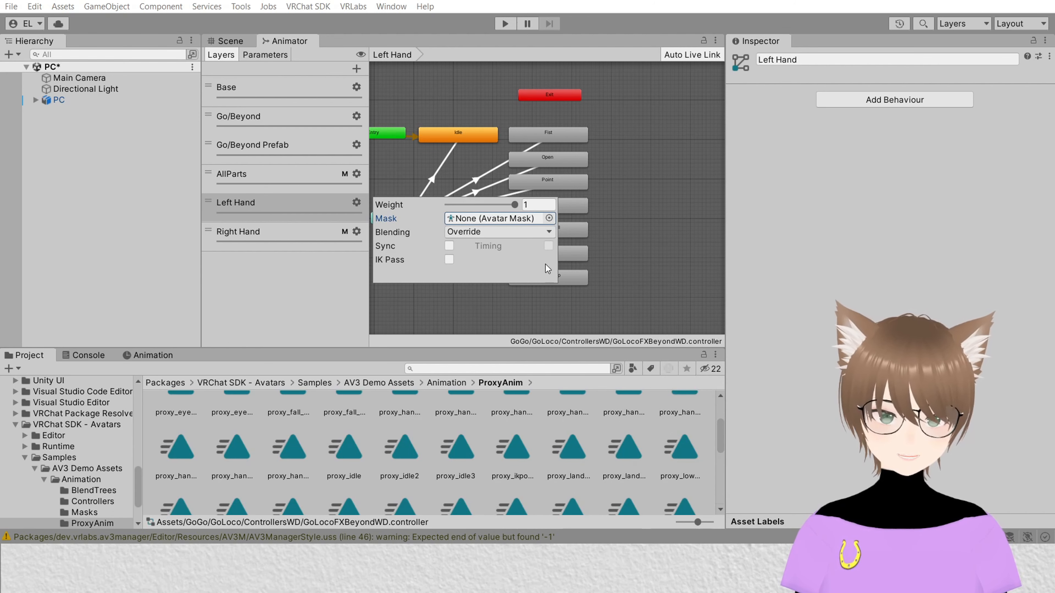
{"action": "left_click", "coordinate": [358, 100]}
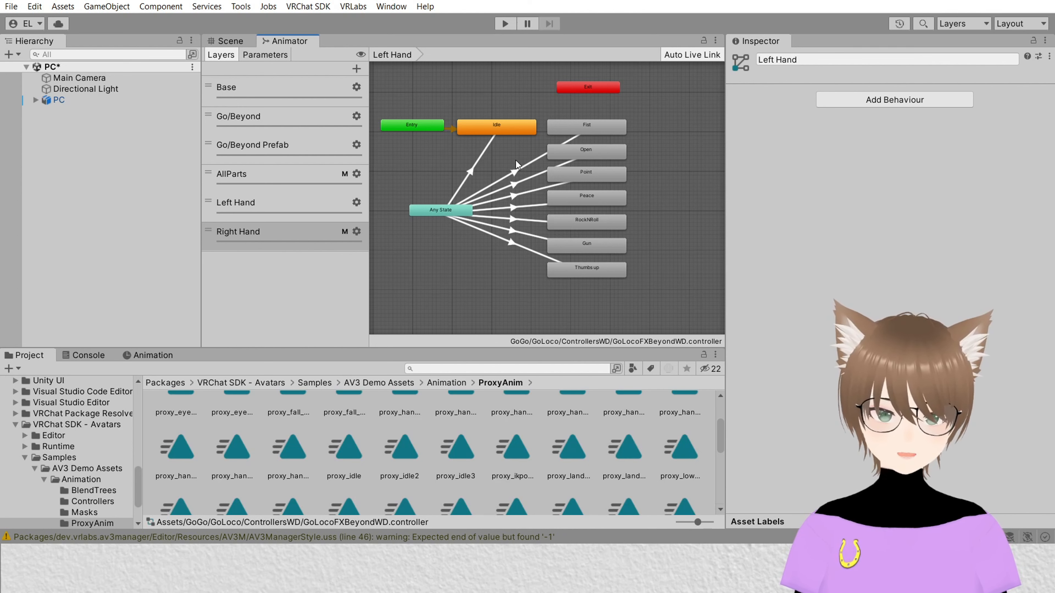
Step: Switch to the Scene view and open the Animation window
{"action": "left_click", "coordinate": [605, 123]}
{"action": "scroll", "coordinate": [677, 205], "scroll_direction": "up", "scroll_amount": 1}
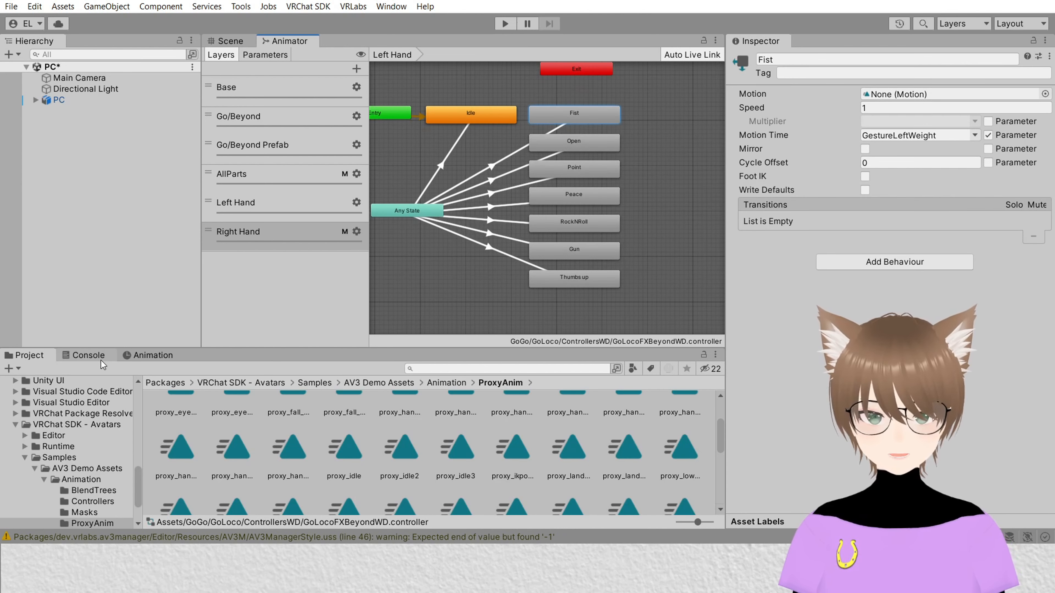
{"action": "left_click", "coordinate": [231, 41]}
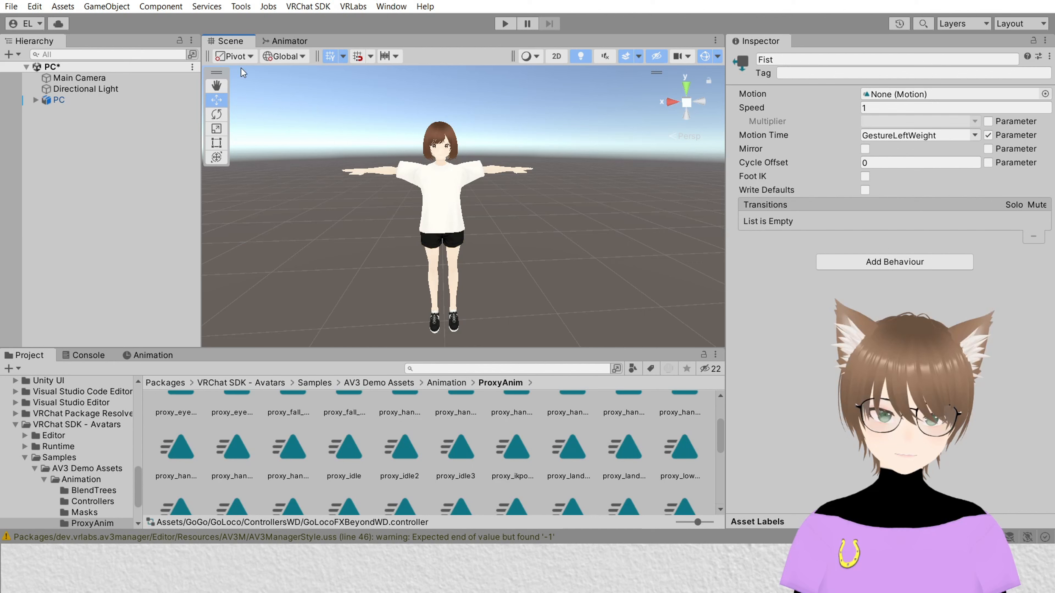
{"action": "left_click", "coordinate": [122, 356]}
{"action": "left_click", "coordinate": [45, 354]}
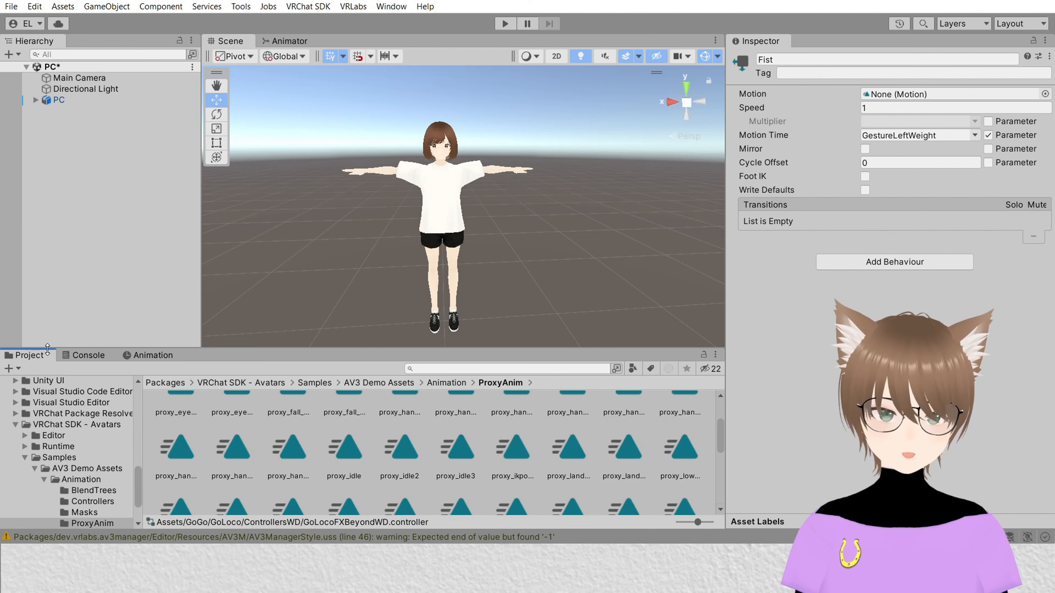
{"action": "left_click", "coordinate": [387, 7]}
{"action": "mouse_move", "coordinate": [478, 50]}
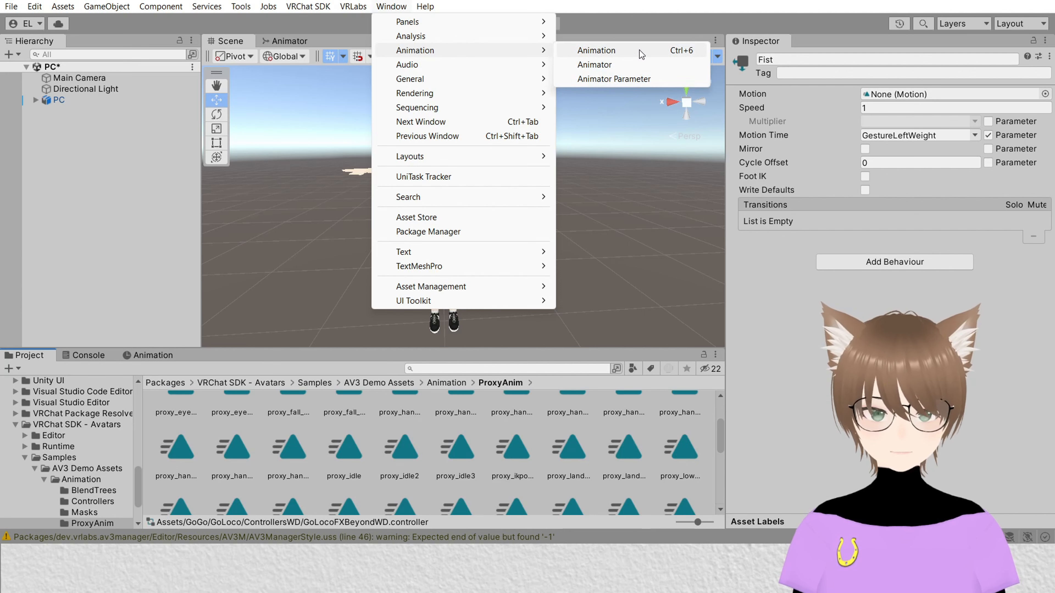
{"action": "left_click", "coordinate": [140, 356]}
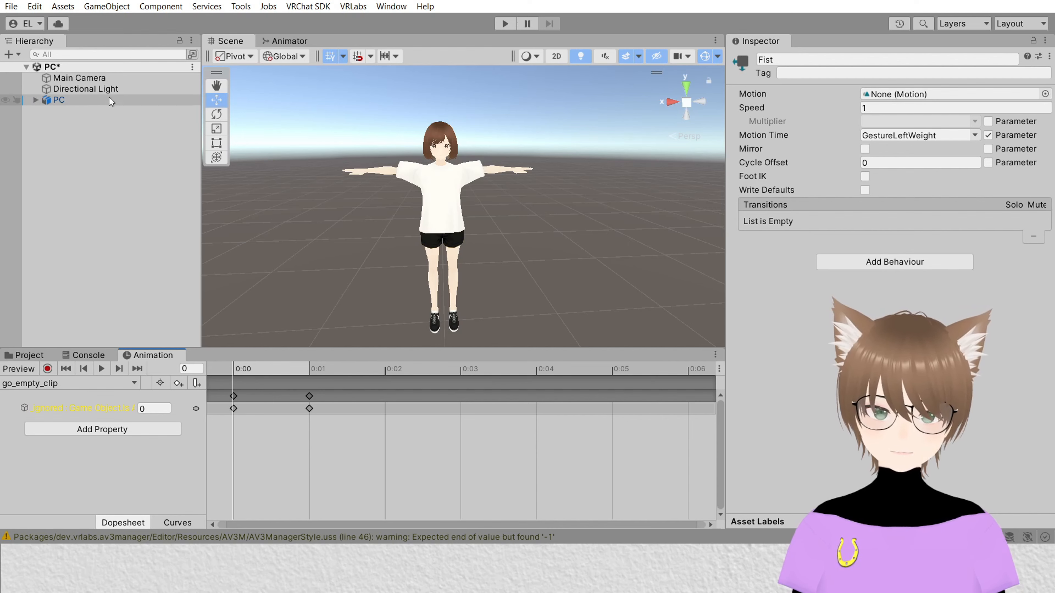
Step: Select the PC avatar and start creating a new animation clip for it
{"action": "left_click", "coordinate": [97, 103]}
{"action": "scroll", "coordinate": [882, 178], "scroll_direction": "down", "scroll_amount": 5}
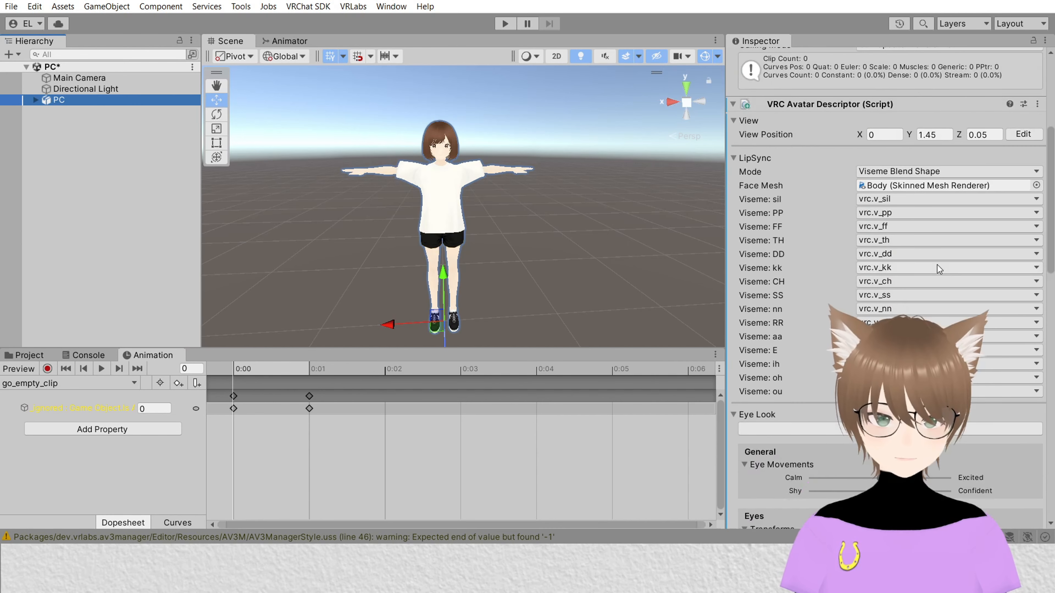
{"action": "scroll", "coordinate": [934, 267], "scroll_direction": "up", "scroll_amount": 4}
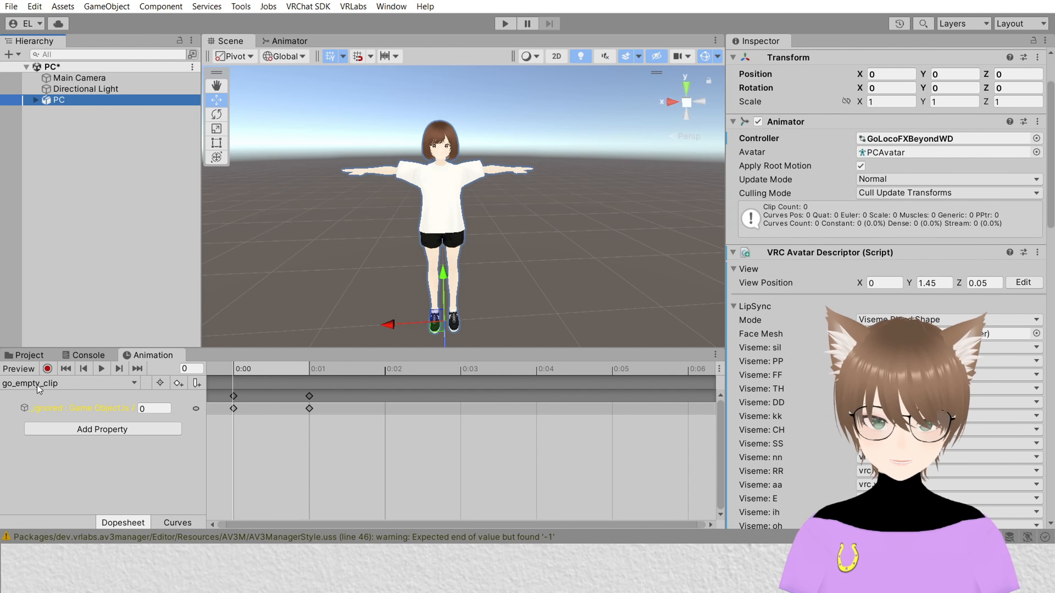
{"action": "left_click", "coordinate": [39, 384]}
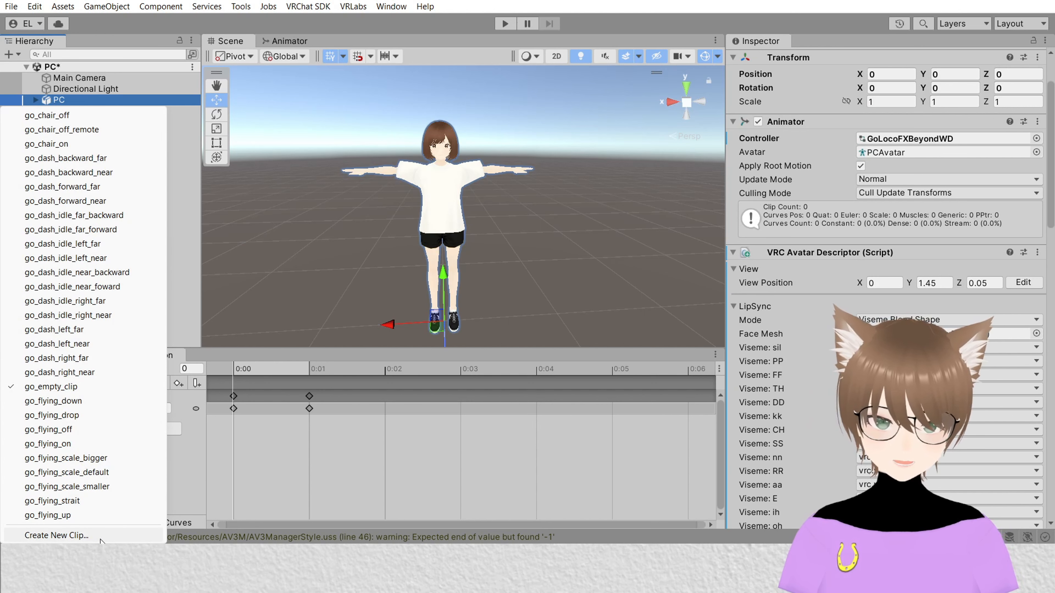
{"action": "left_click", "coordinate": [100, 539]}
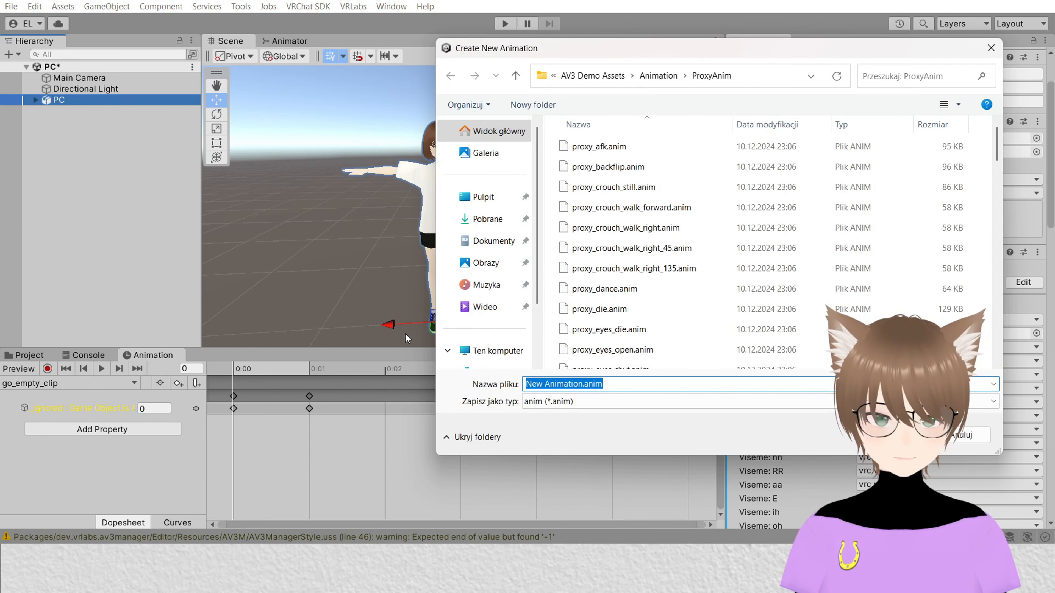
Step: In the save dialog, go to the PC Tutorial project's Assets folder and create and open a new folder named Animations
{"action": "scroll", "coordinate": [644, 290], "scroll_direction": "down", "scroll_amount": 7}
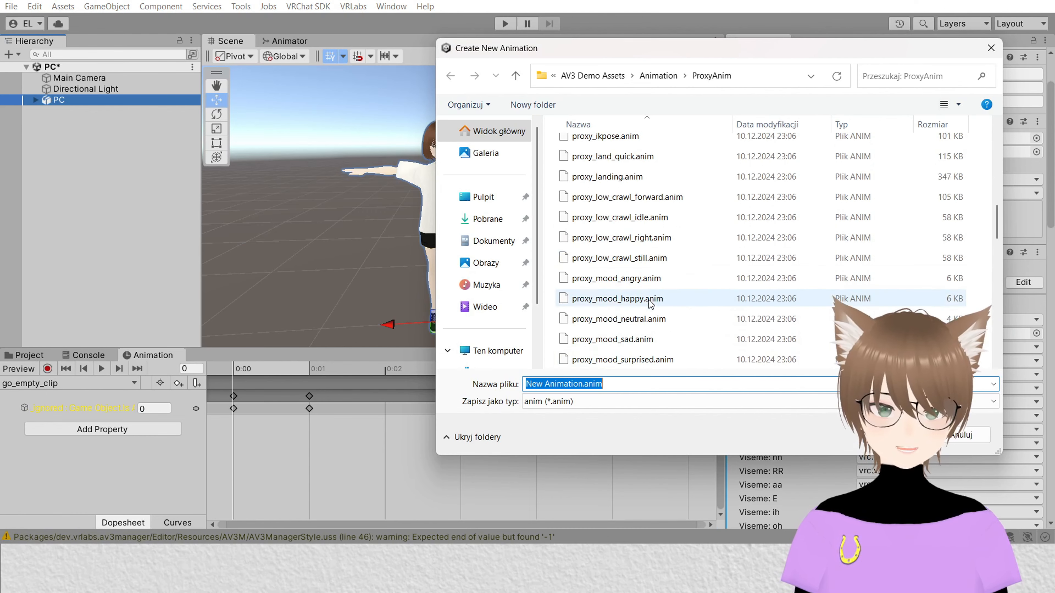
{"action": "scroll", "coordinate": [660, 251], "scroll_direction": "down", "scroll_amount": 10}
{"action": "left_click", "coordinate": [586, 77]}
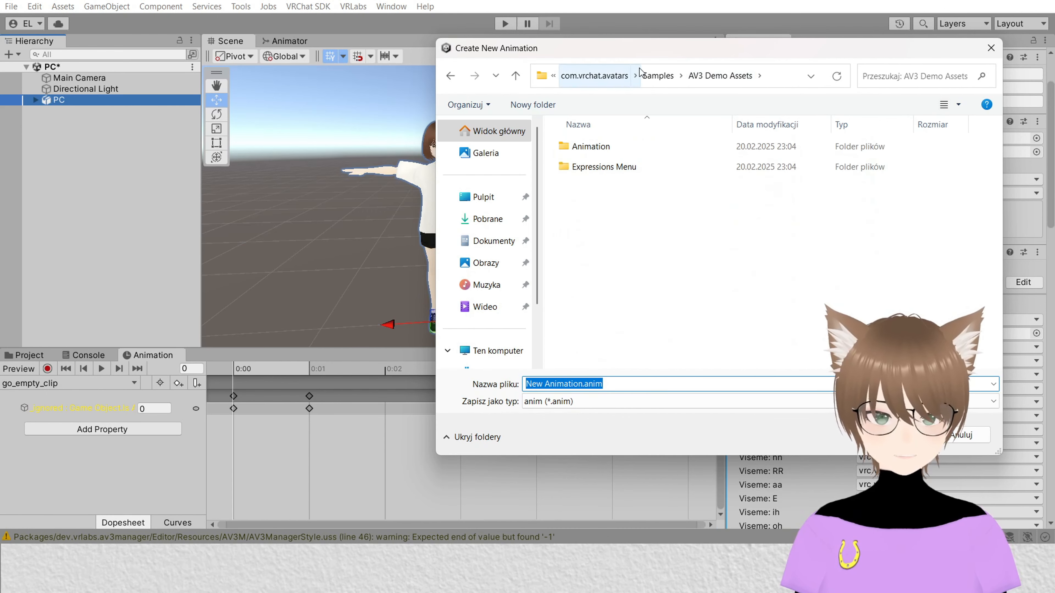
{"action": "left_click", "coordinate": [657, 75]}
{"action": "left_click", "coordinate": [635, 75]}
{"action": "left_click", "coordinate": [655, 77]}
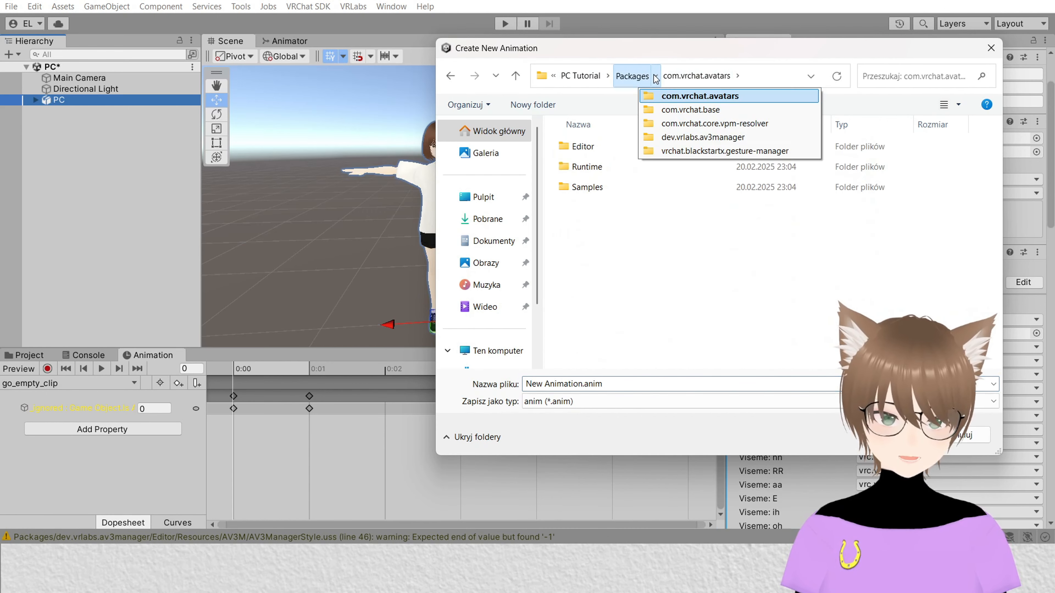
{"action": "left_click", "coordinate": [631, 75]}
{"action": "left_click", "coordinate": [670, 75]}
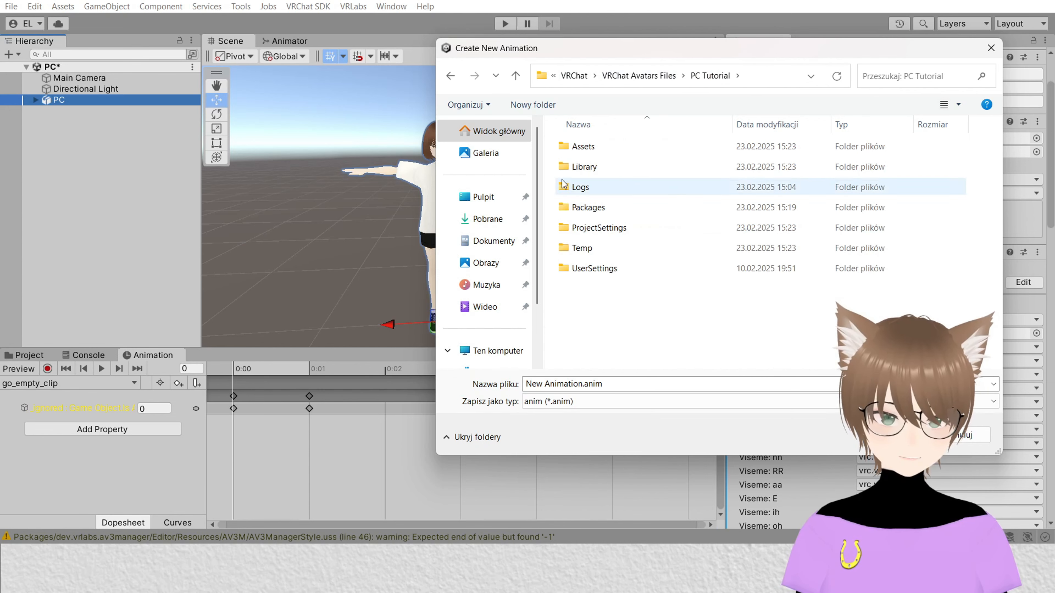
{"action": "double_click", "coordinate": [608, 144]}
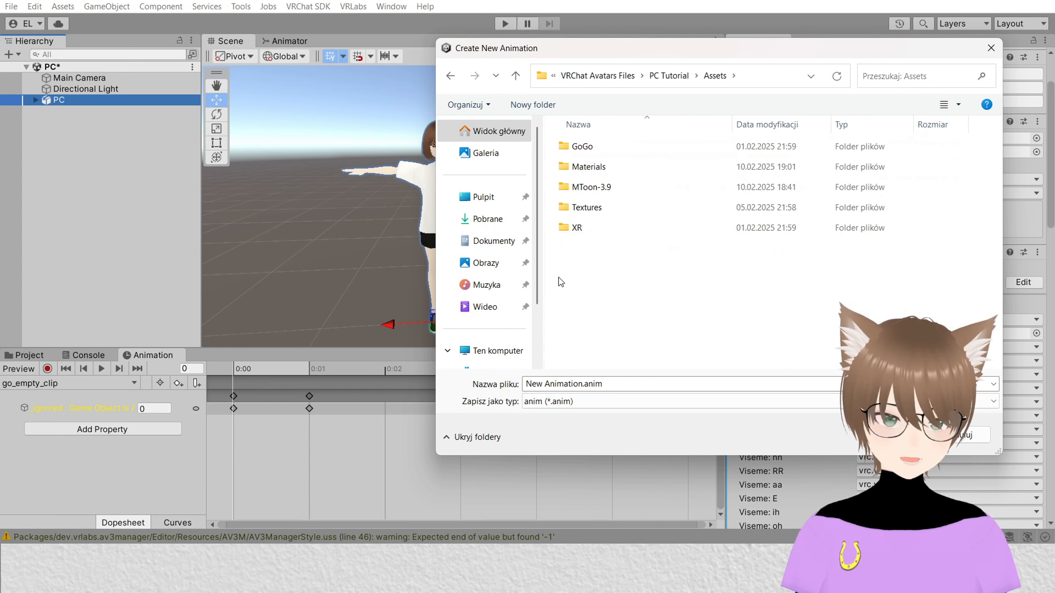
{"action": "right_click", "coordinate": [634, 273]}
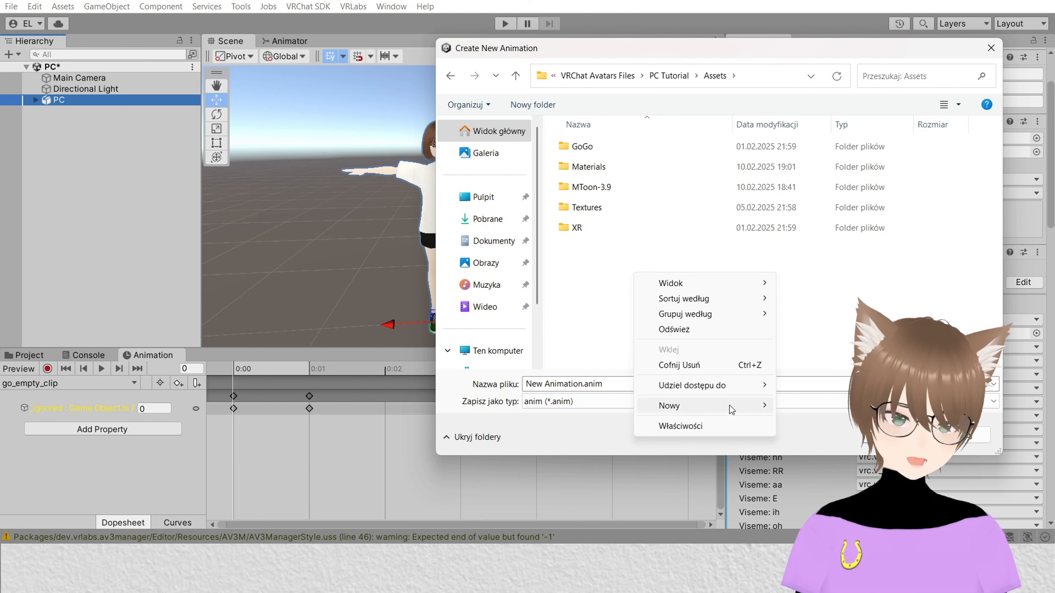
{"action": "mouse_move", "coordinate": [729, 405]}
{"action": "left_click", "coordinate": [827, 406]}
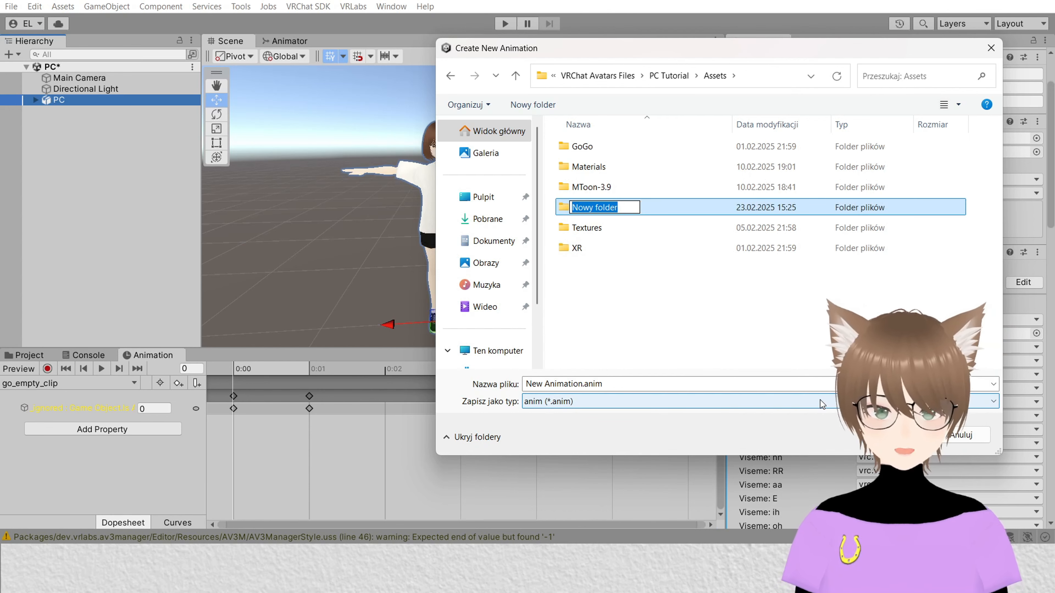
{"action": "type", "text": "Animatio"}
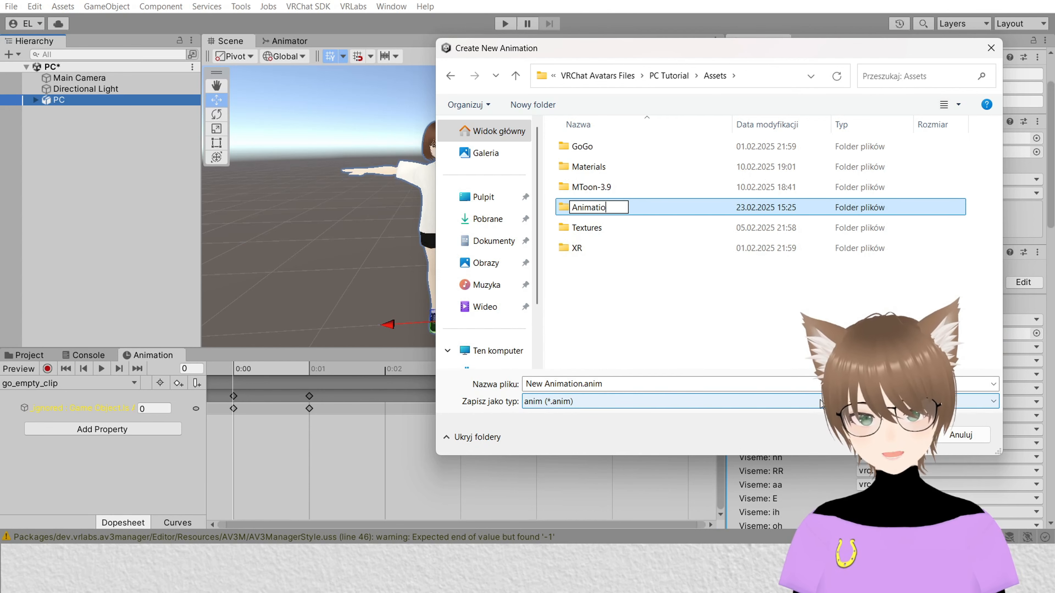
{"action": "type", "text": "ns"}
{"action": "key", "text": "Return"}
{"action": "key", "text": "Return"}
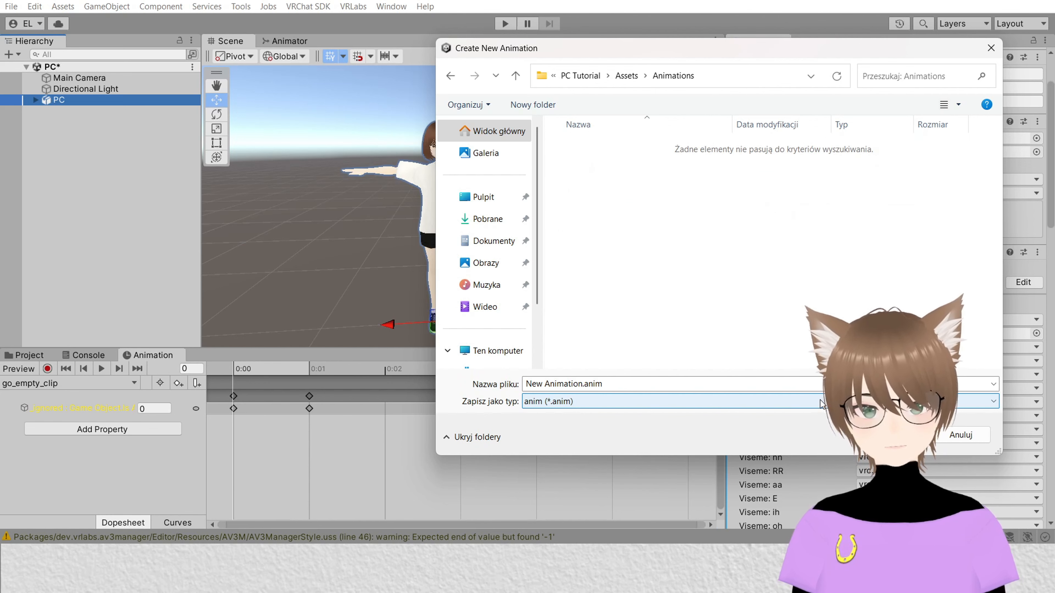
Step: Save the new animation clip as Angry
{"action": "left_click", "coordinate": [643, 385]}
{"action": "type", "text": "Ang"}
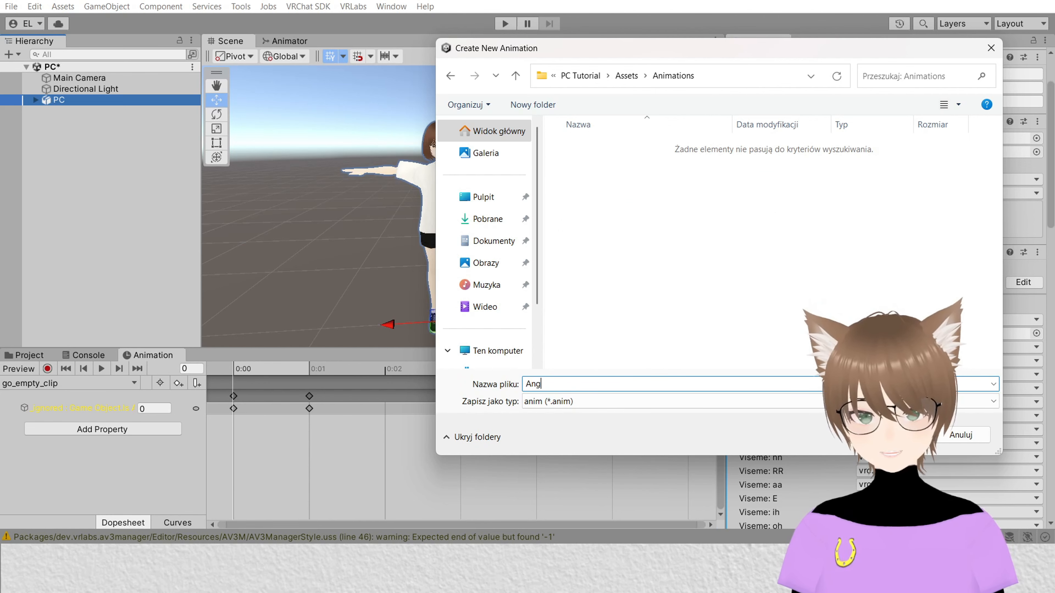
{"action": "type", "text": "ry"}
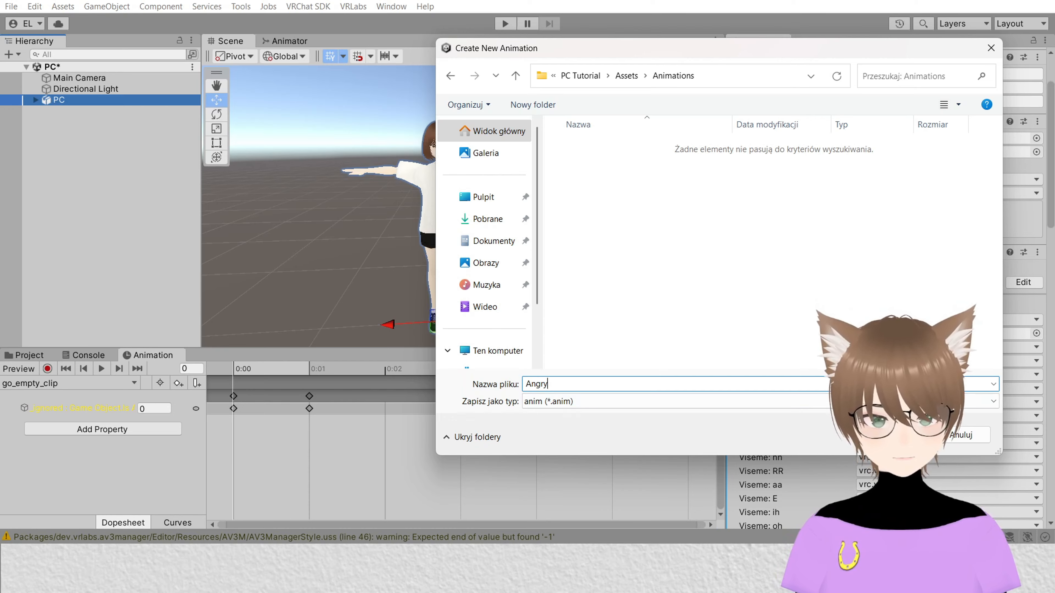
{"action": "key", "text": "Return"}
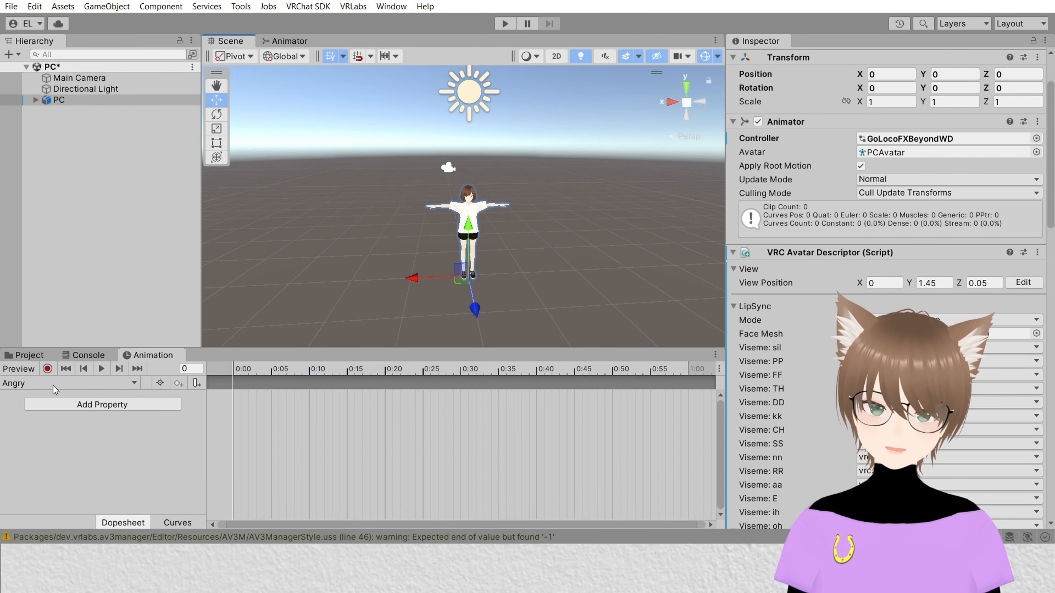
Step: Record a keyframe in the Angry clip setting the Body mesh's Fcl_ALL_Angry blendshape to 100, then stop recording
{"action": "left_click", "coordinate": [47, 369]}
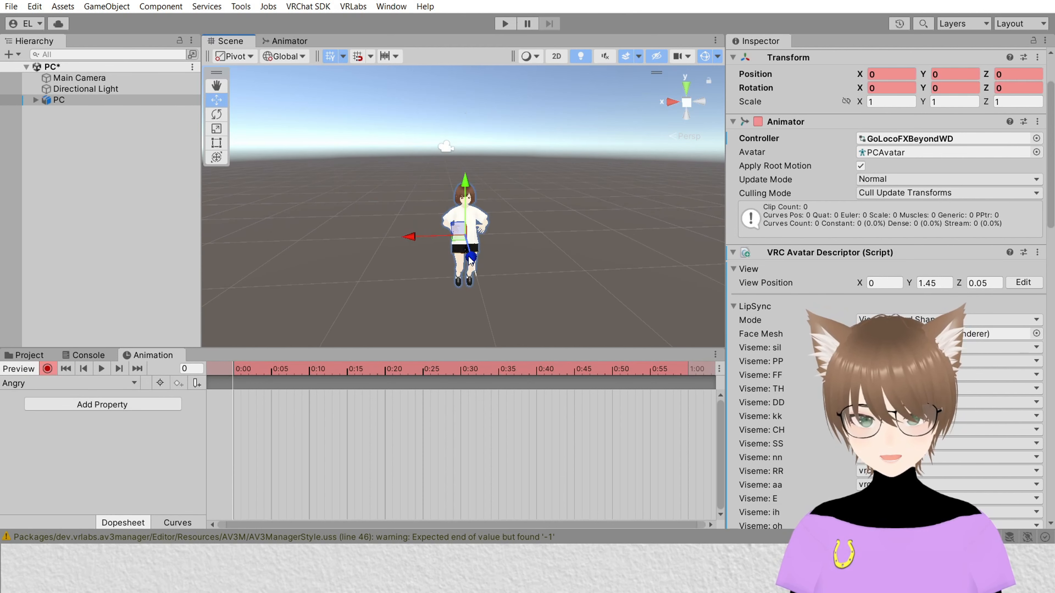
{"action": "left_click", "coordinate": [36, 100]}
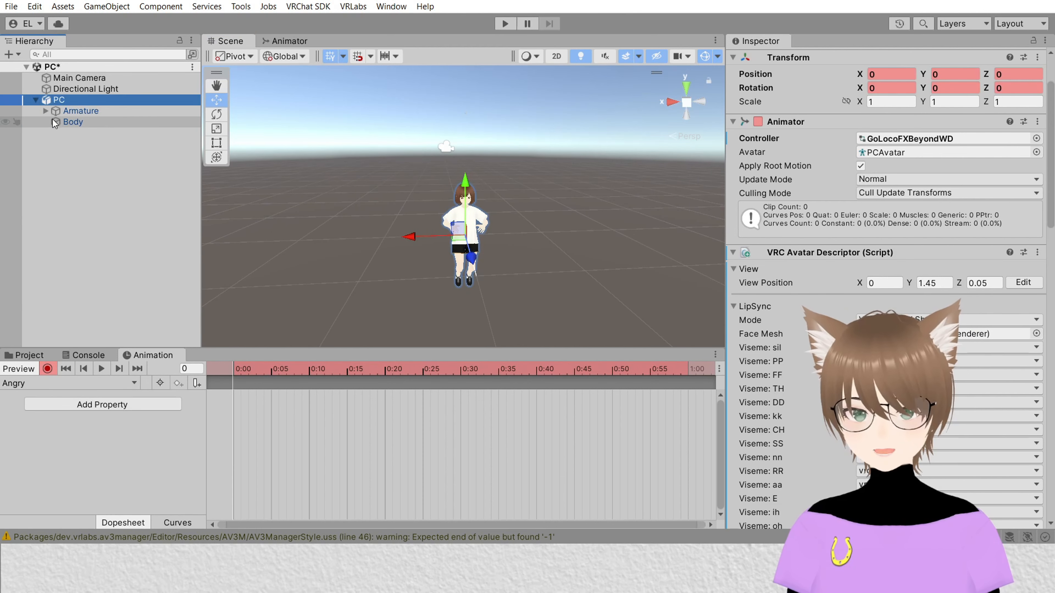
{"action": "left_click", "coordinate": [95, 122]}
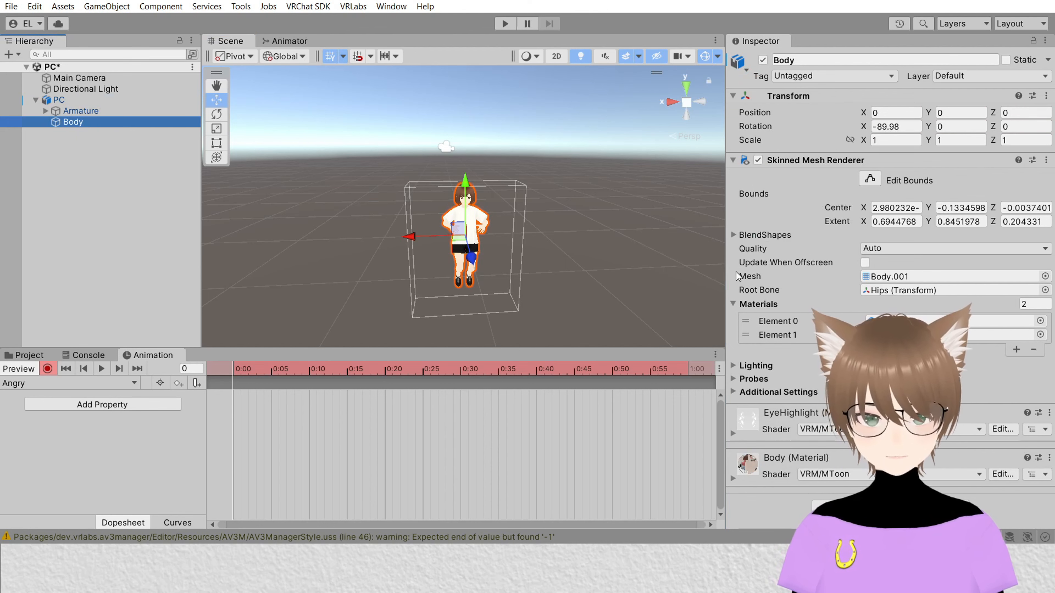
{"action": "left_click", "coordinate": [734, 235]}
{"action": "scroll", "coordinate": [814, 182], "scroll_direction": "down", "scroll_amount": 10}
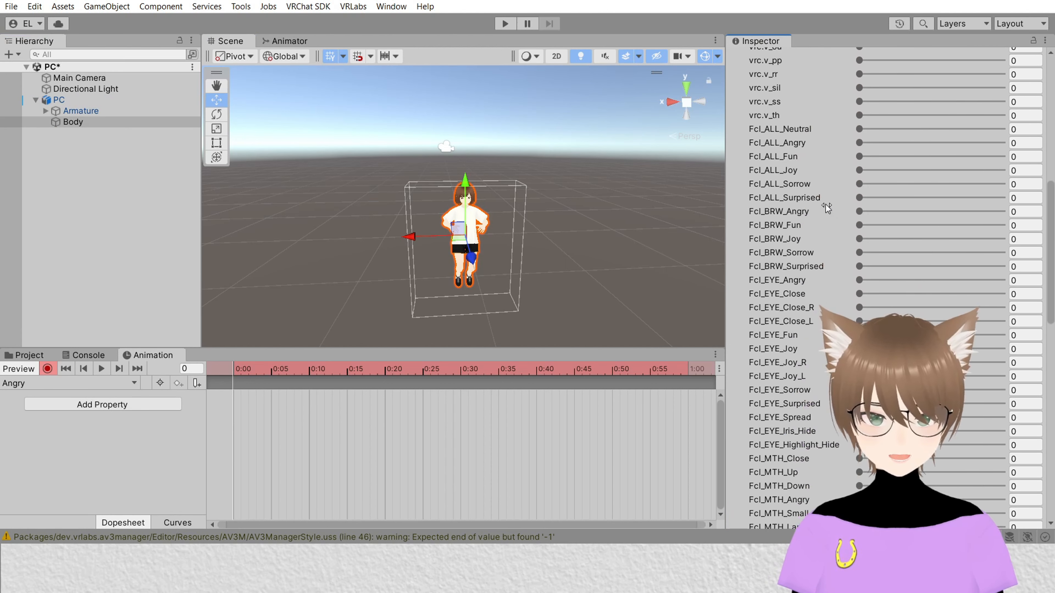
{"action": "key", "text": "f"}
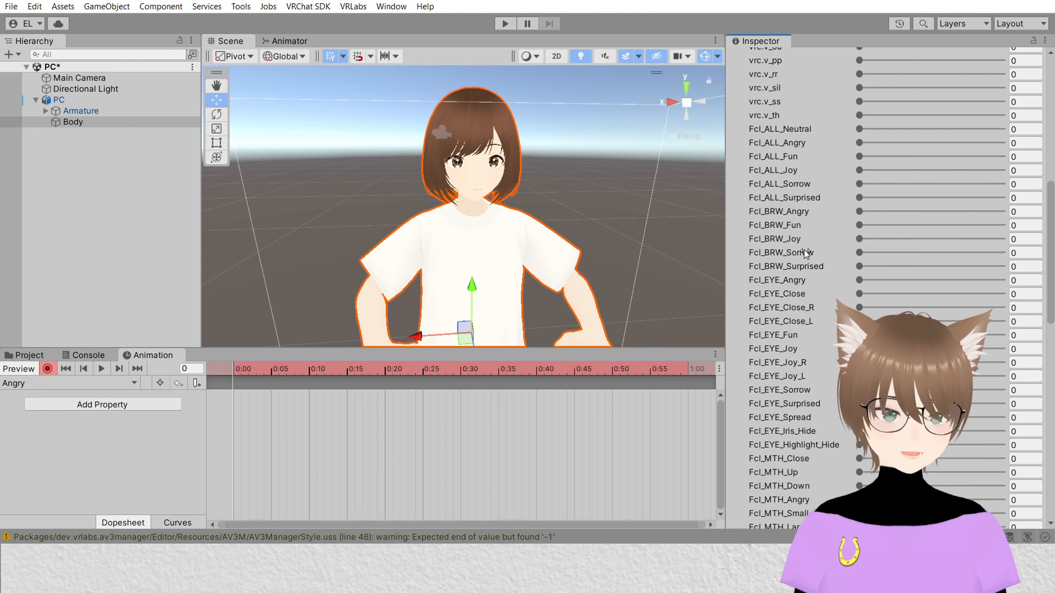
{"action": "scroll", "coordinate": [776, 329], "scroll_direction": "up", "scroll_amount": 5}
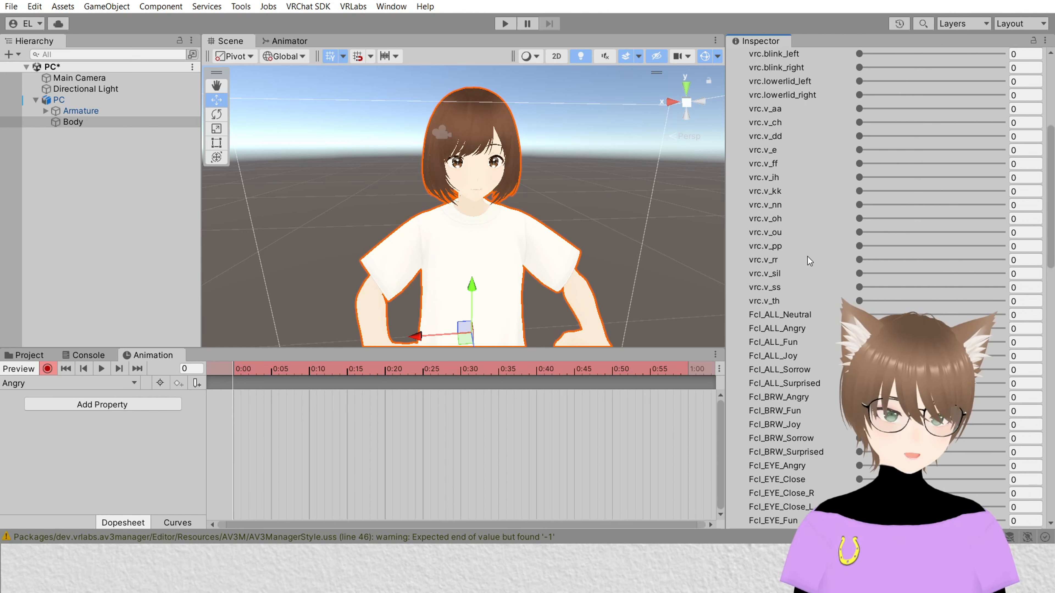
{"action": "scroll", "coordinate": [809, 261], "scroll_direction": "down", "scroll_amount": 12}
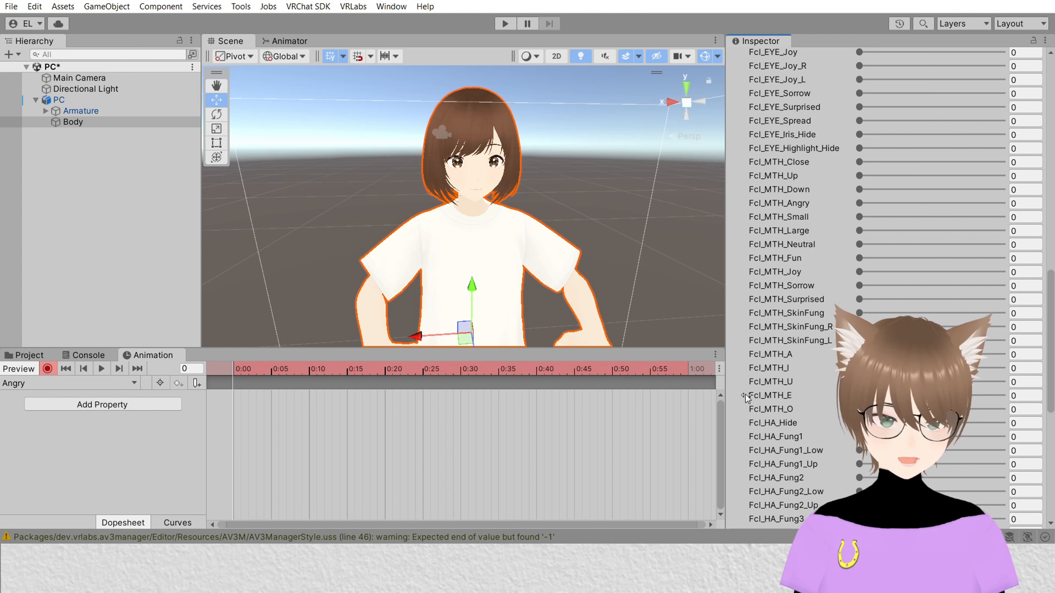
{"action": "scroll", "coordinate": [768, 332], "scroll_direction": "up", "scroll_amount": 5}
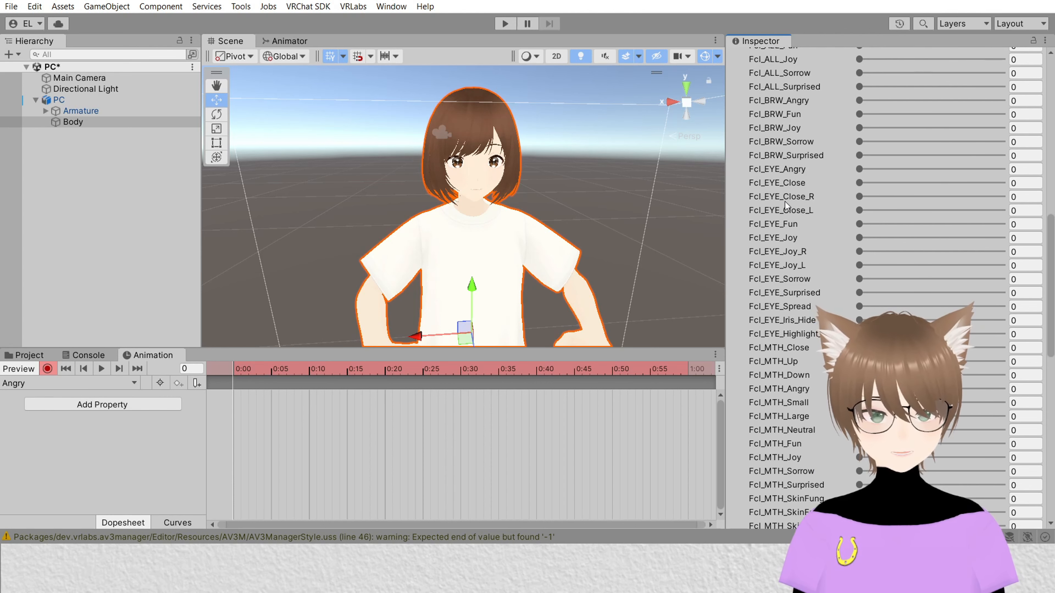
{"action": "scroll", "coordinate": [790, 201], "scroll_direction": "up", "scroll_amount": 5}
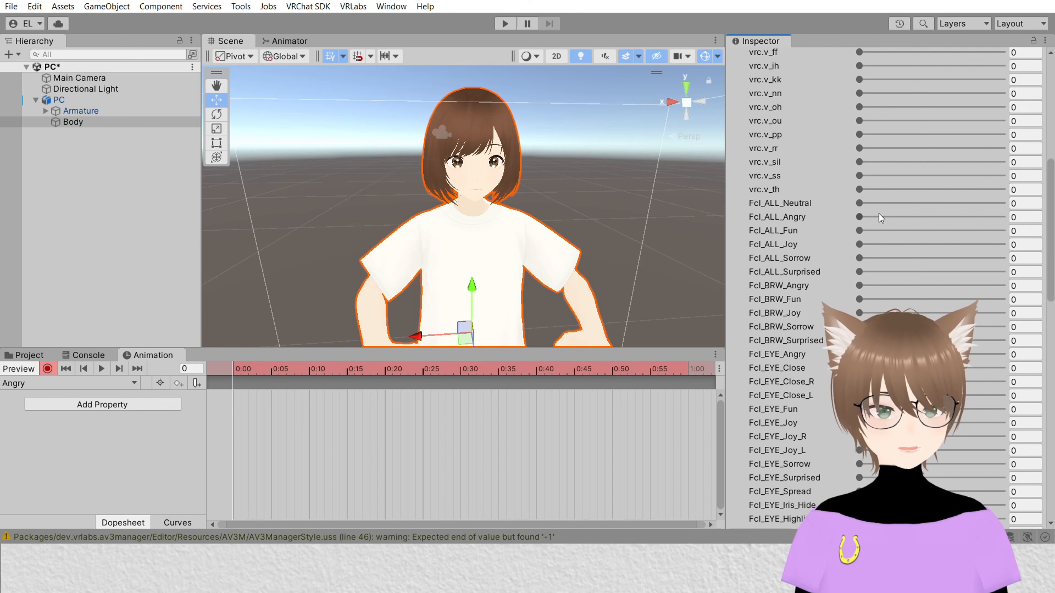
{"action": "left_click_drag", "start_coordinate": [872, 216], "coordinate": [1007, 216]}
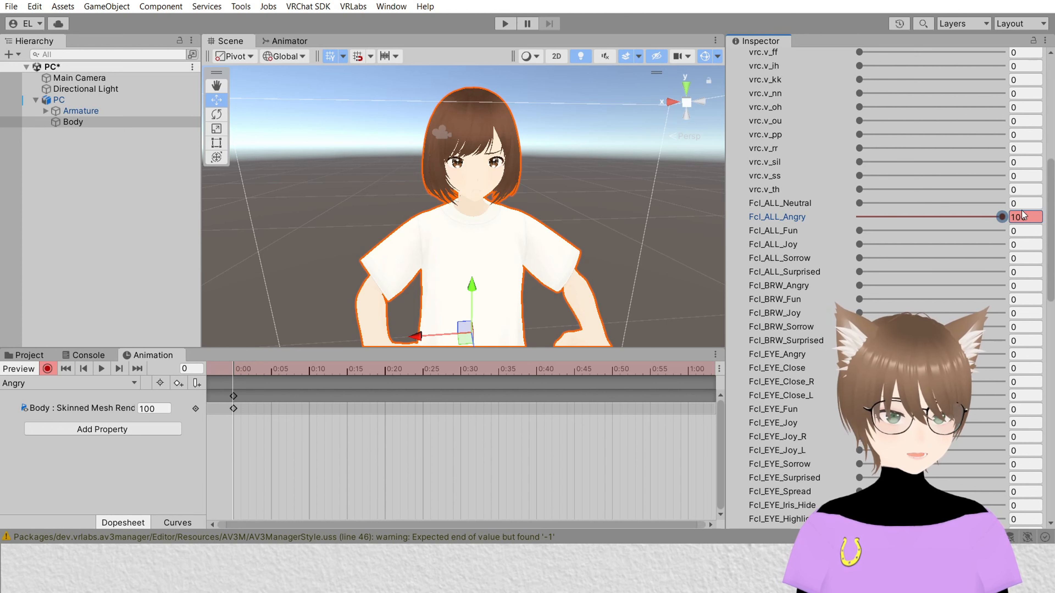
{"action": "left_click", "coordinate": [1027, 219]}
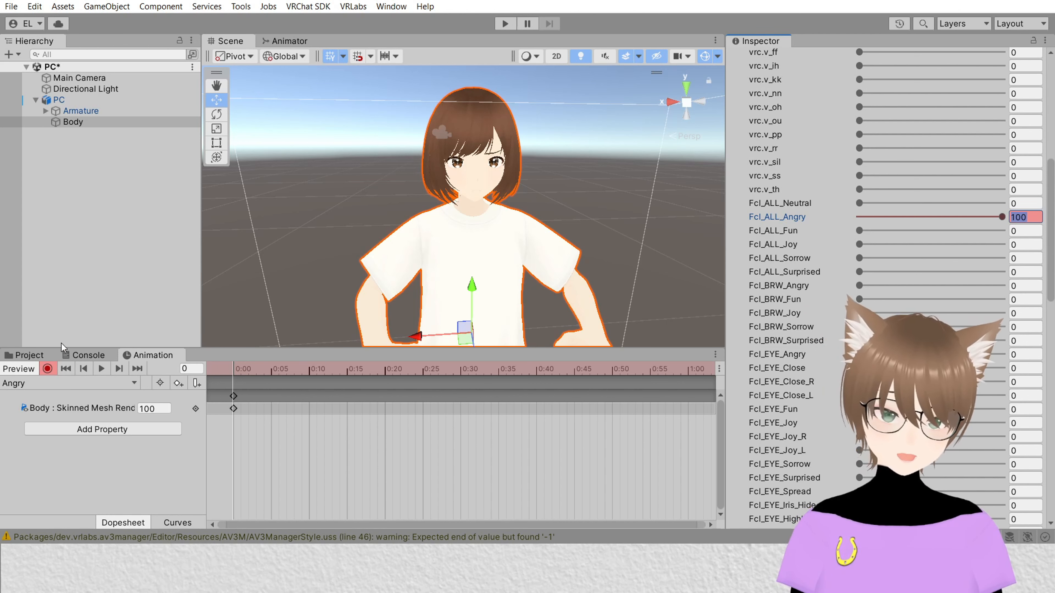
{"action": "left_click", "coordinate": [48, 369]}
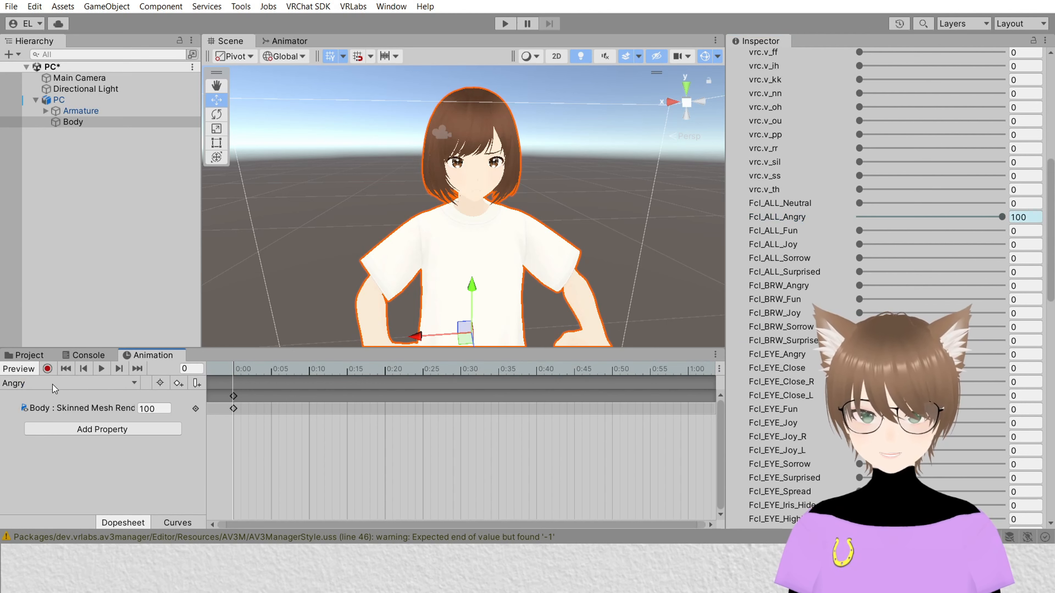
Step: Start creating another new animation clip from the Animation window's clip list
{"action": "left_click", "coordinate": [67, 385]}
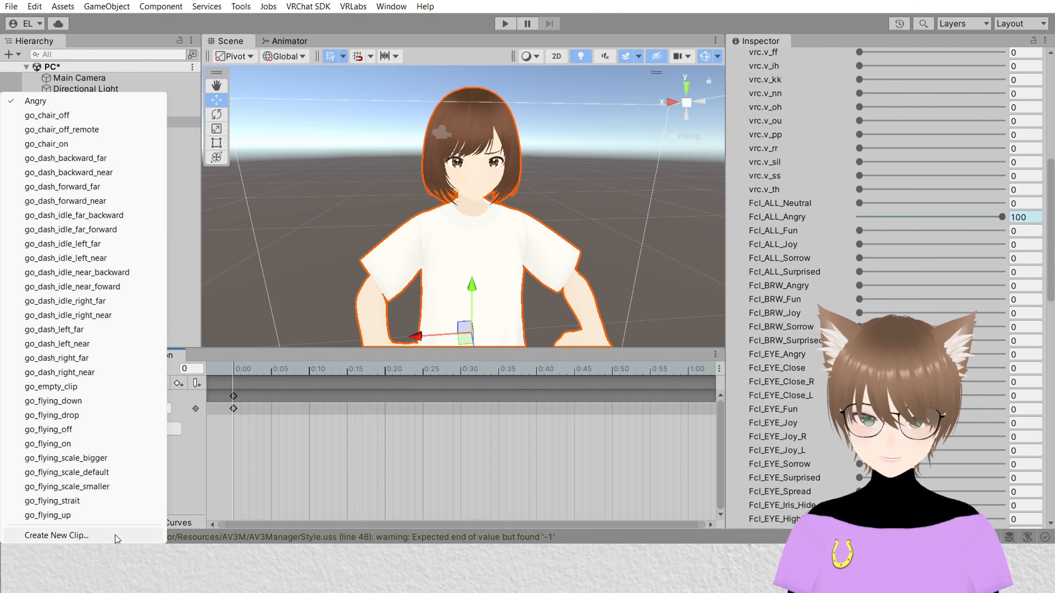
{"action": "left_click", "coordinate": [118, 538]}
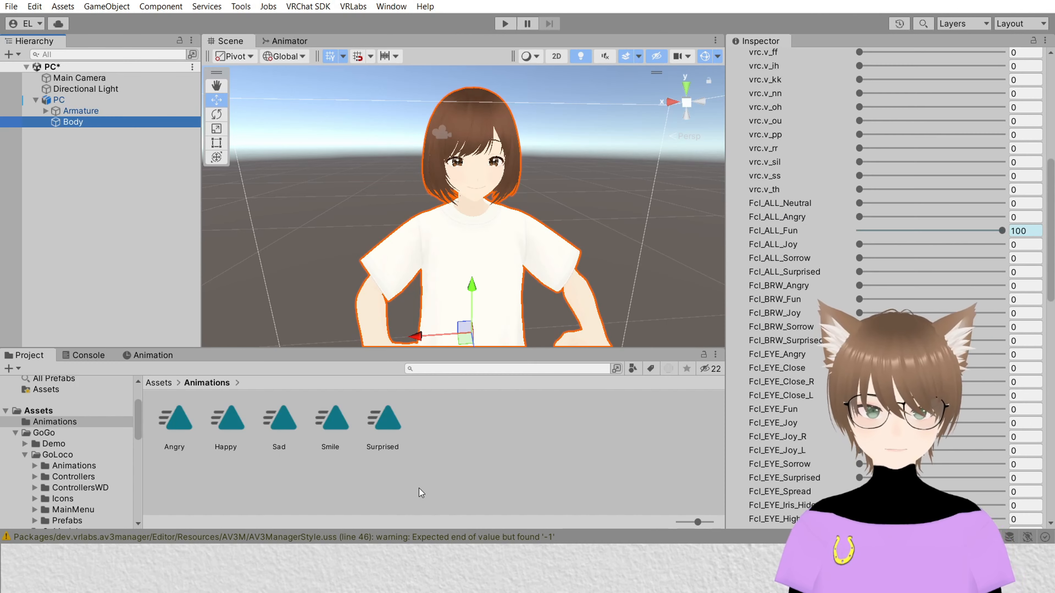
{"action": "left_click", "coordinate": [421, 492]}
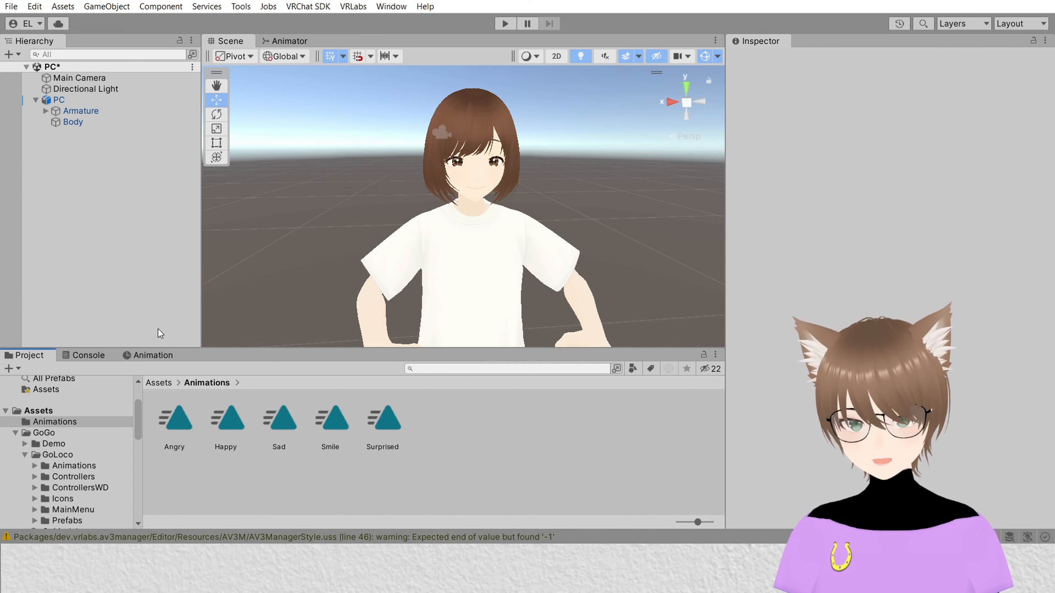
Step: Return to the Animator and locate the PC avatar's GoLocoFXBeyondWD controller asset in the project
{"action": "left_click", "coordinate": [275, 42]}
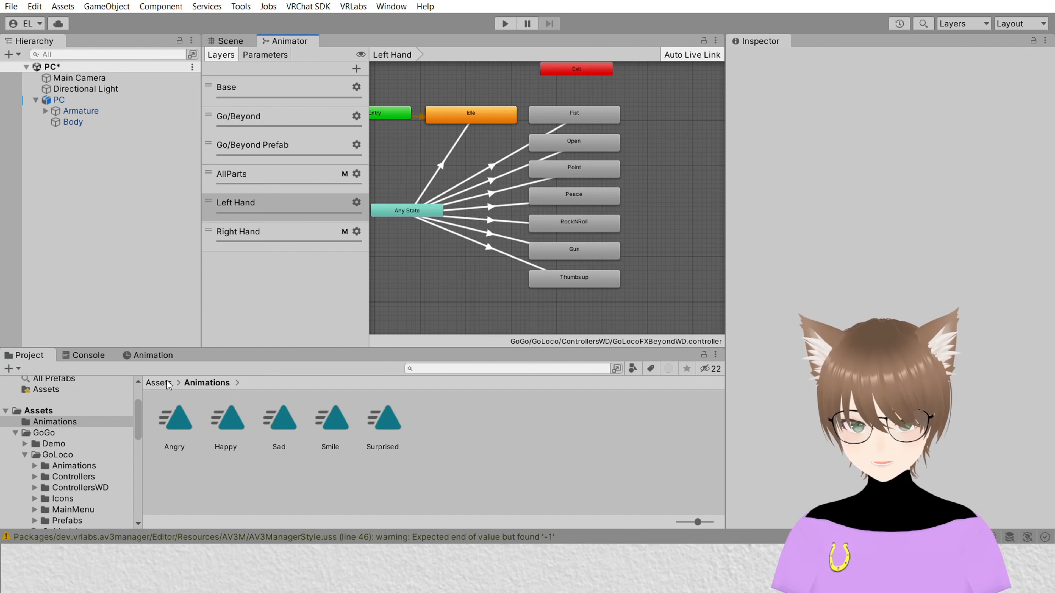
{"action": "left_click", "coordinate": [59, 100]}
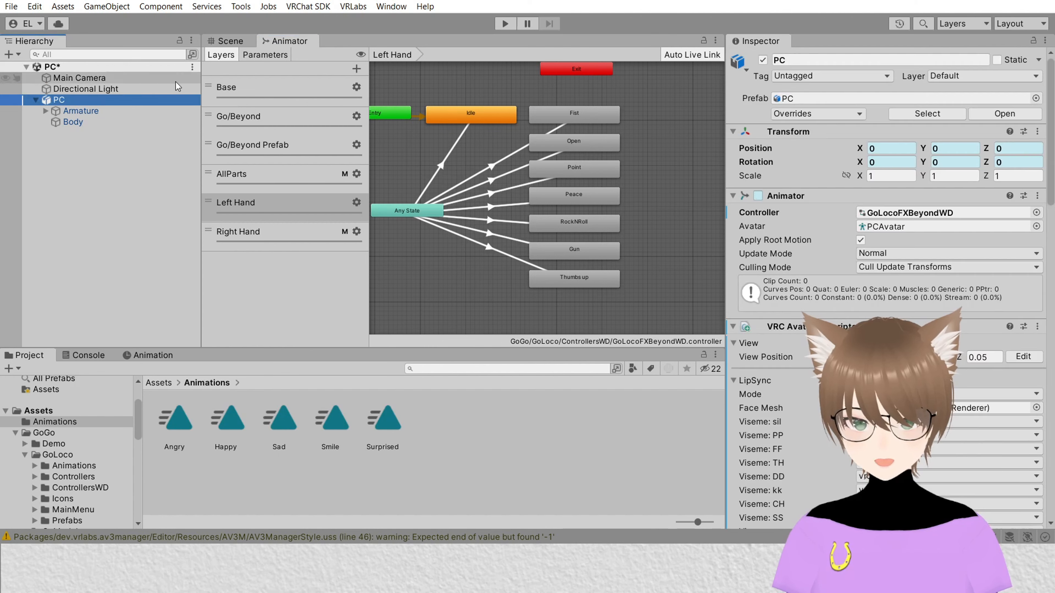
{"action": "double_click", "coordinate": [920, 212]}
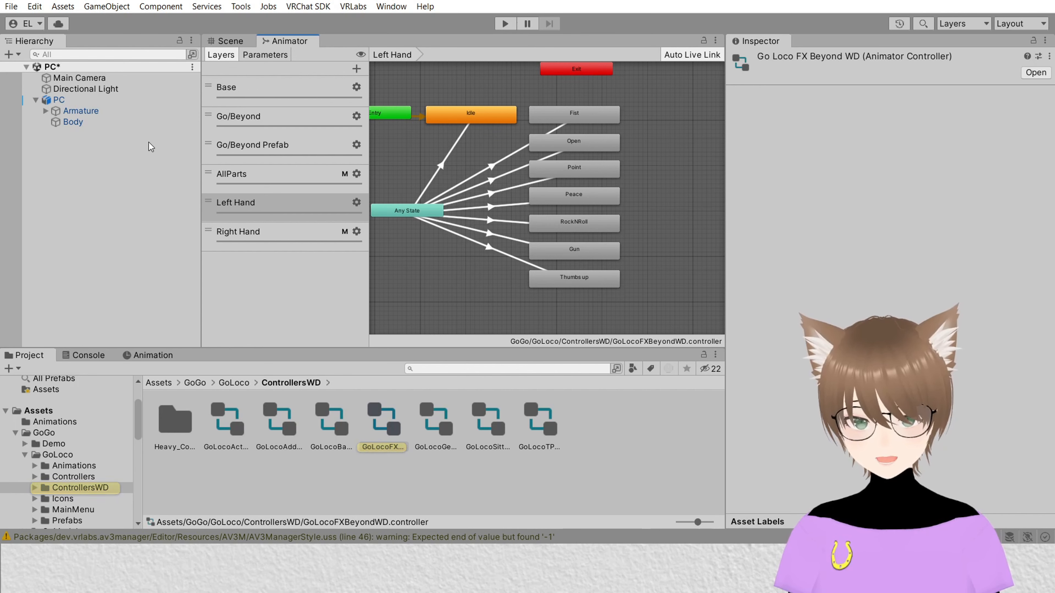
Step: Assign the Angry clip from the Animations folder as the Motion of the Left Hand layer's Fist state
{"action": "left_click", "coordinate": [574, 114]}
{"action": "scroll", "coordinate": [626, 187], "scroll_direction": "up", "scroll_amount": 2}
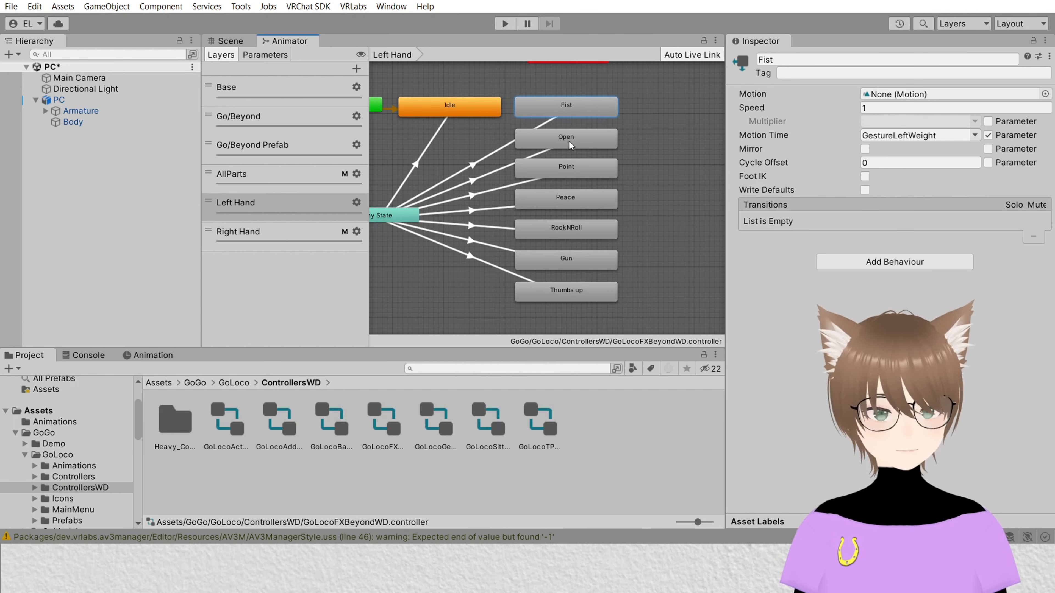
{"action": "left_click", "coordinate": [159, 383]}
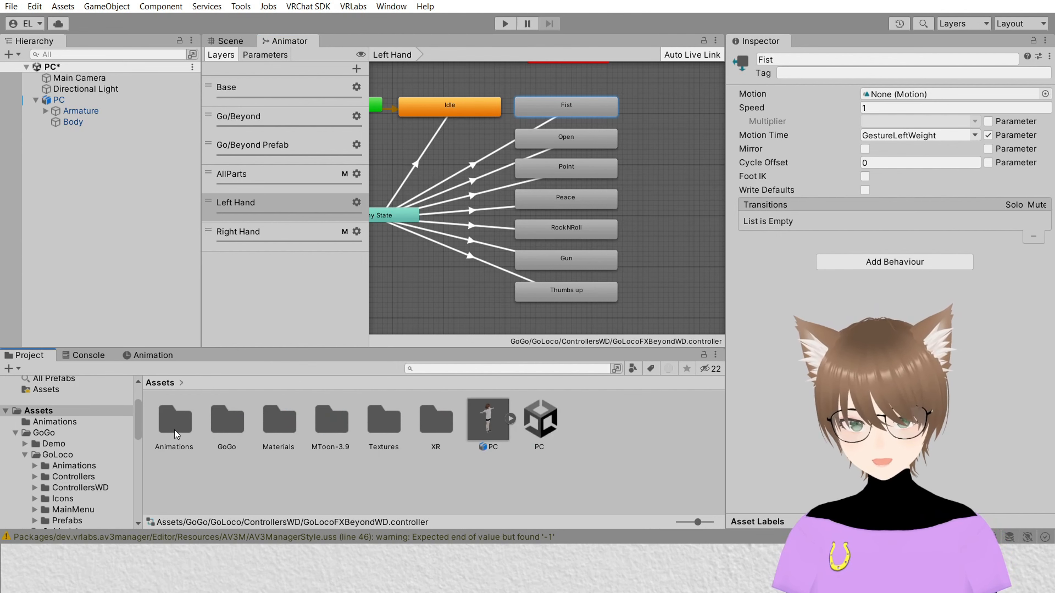
{"action": "double_click", "coordinate": [174, 430]}
{"action": "left_click", "coordinate": [586, 115]}
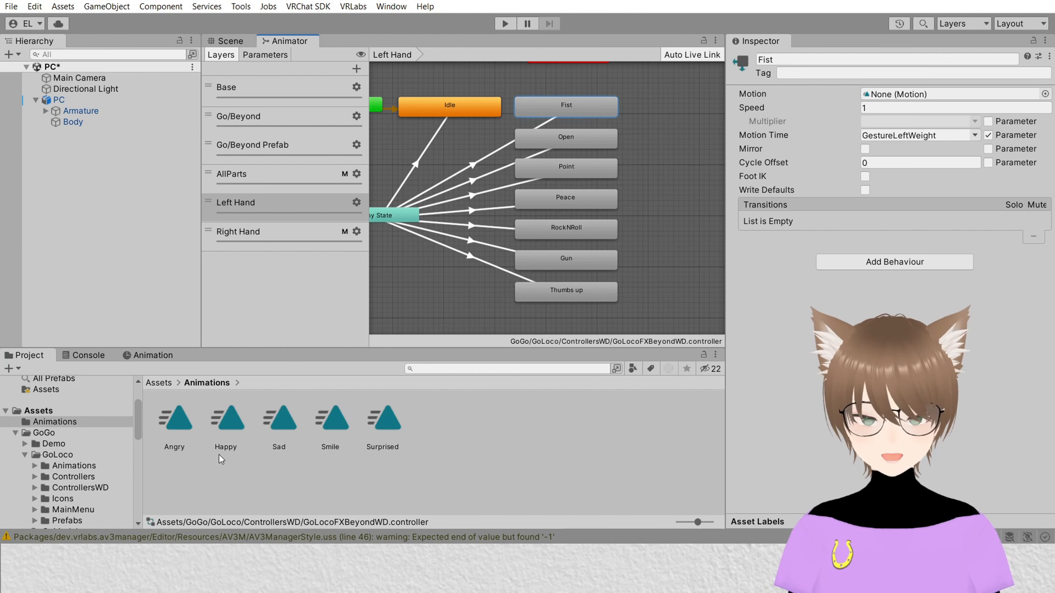
{"action": "left_click_drag", "start_coordinate": [858, 118], "coordinate": [896, 96]}
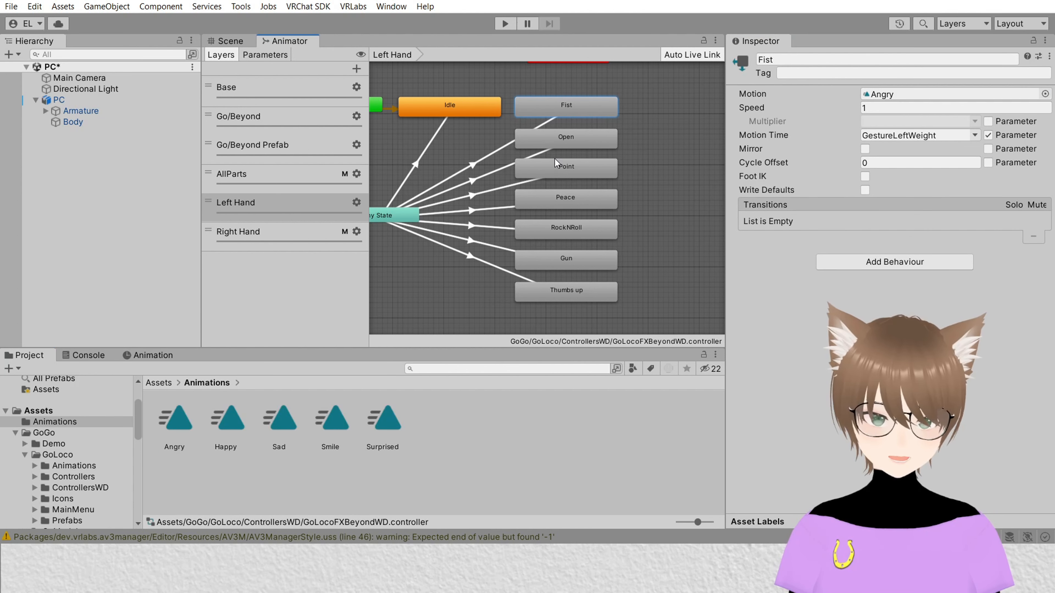
Step: Assign the Happy clip as the Motion of the Left Hand layer's Peace state
{"action": "left_click", "coordinate": [576, 205]}
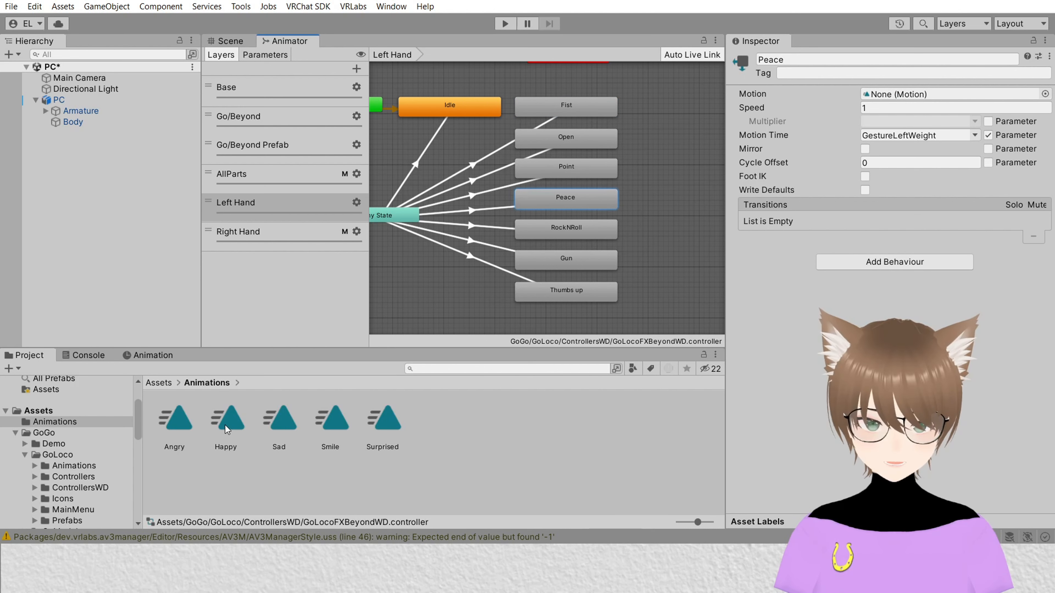
{"action": "left_click_drag", "start_coordinate": [225, 426], "coordinate": [675, 205]}
{"action": "left_click_drag", "start_coordinate": [855, 93], "coordinate": [897, 100]}
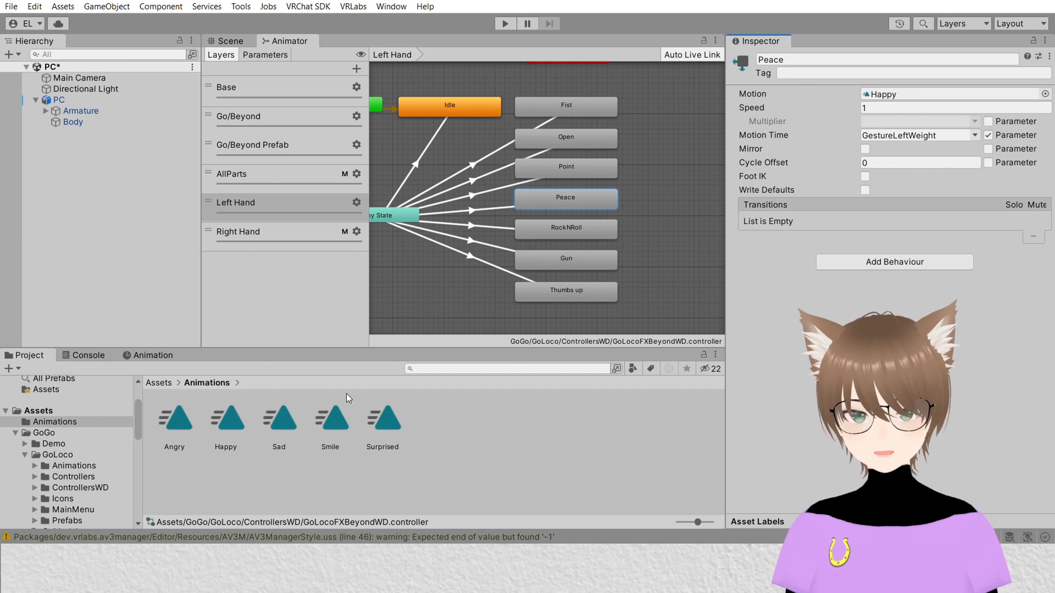
Step: Assign the Sad clip to the Gun state and the Surprised clip to the Point state
{"action": "left_click", "coordinate": [553, 261]}
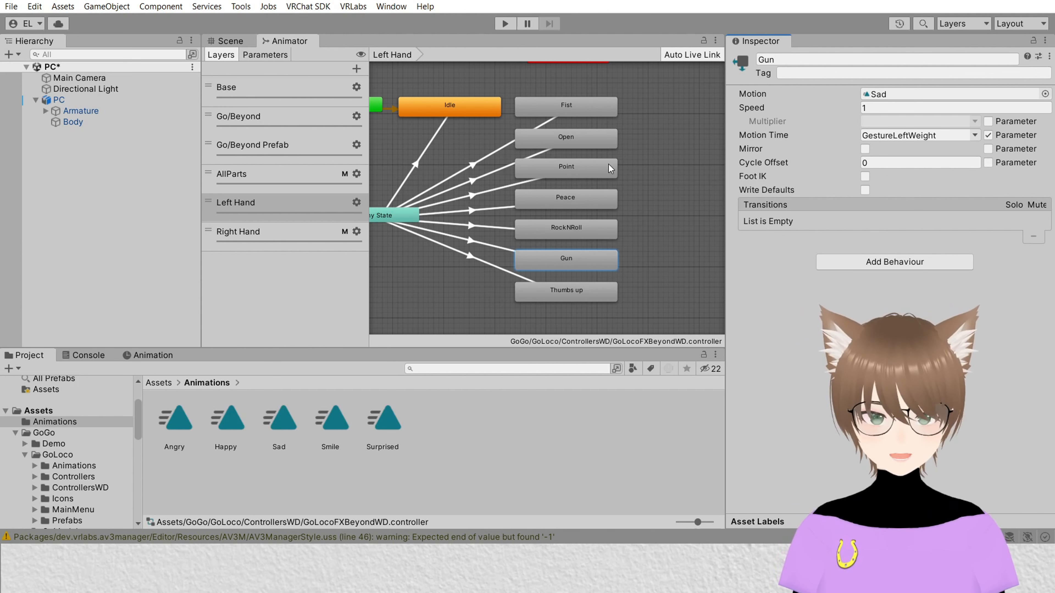
{"action": "left_click", "coordinate": [580, 174]}
{"action": "left_click_drag", "start_coordinate": [372, 430], "coordinate": [913, 99]}
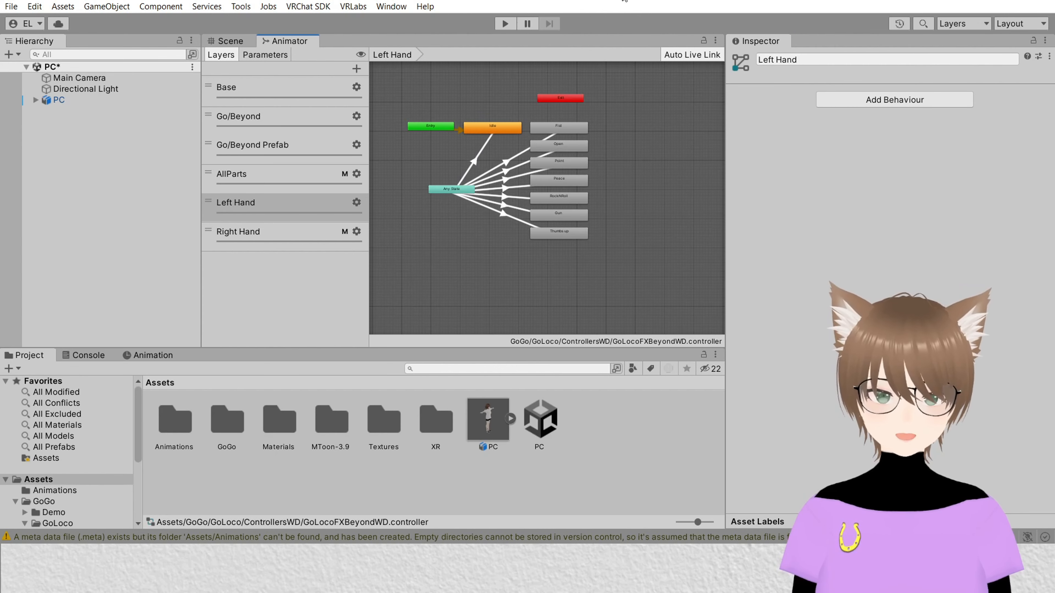
Step: Select all Left Hand states, turn off their Motion Time parameter and enable Write Defaults
{"action": "scroll", "coordinate": [582, 121], "scroll_direction": "up", "scroll_amount": 2}
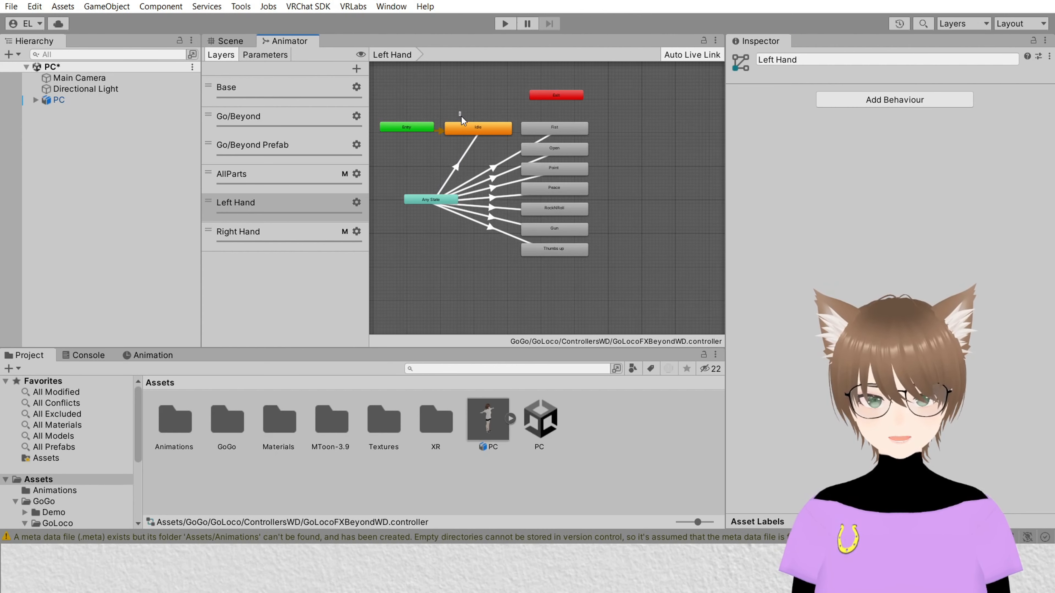
{"action": "left_click_drag", "start_coordinate": [459, 111], "coordinate": [638, 294]}
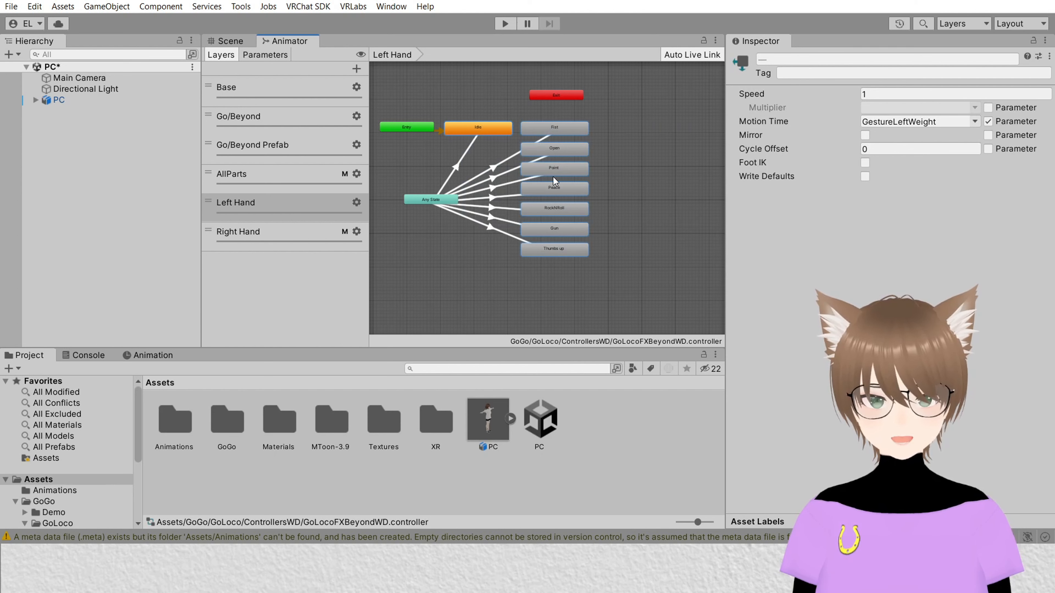
{"action": "left_click", "coordinate": [988, 121]}
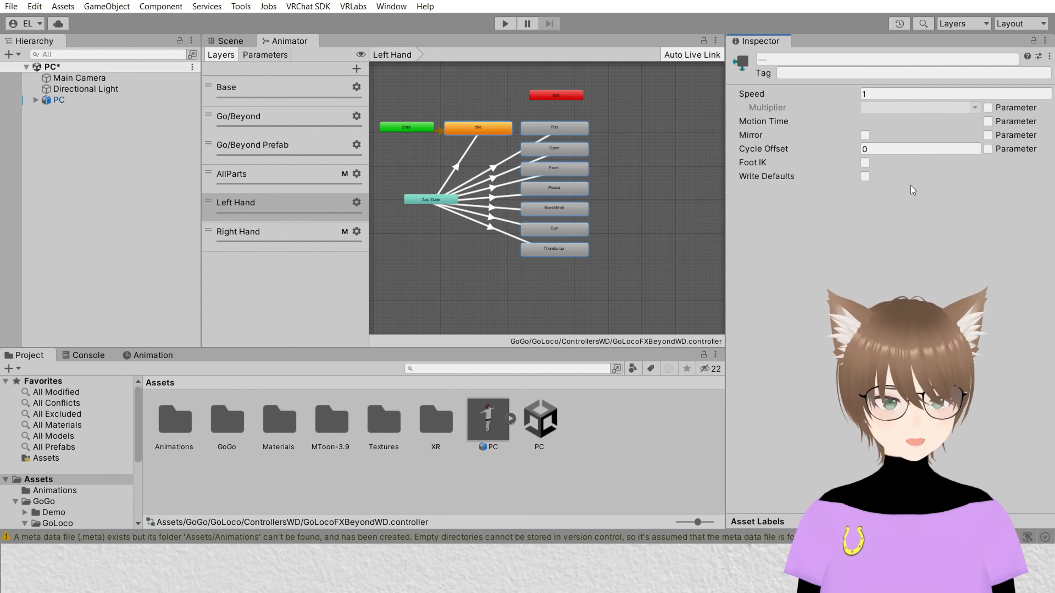
Step: Select all Right Hand layer states, turn off their Motion Time parameter and enable Write Defaults
{"action": "left_click", "coordinate": [272, 233]}
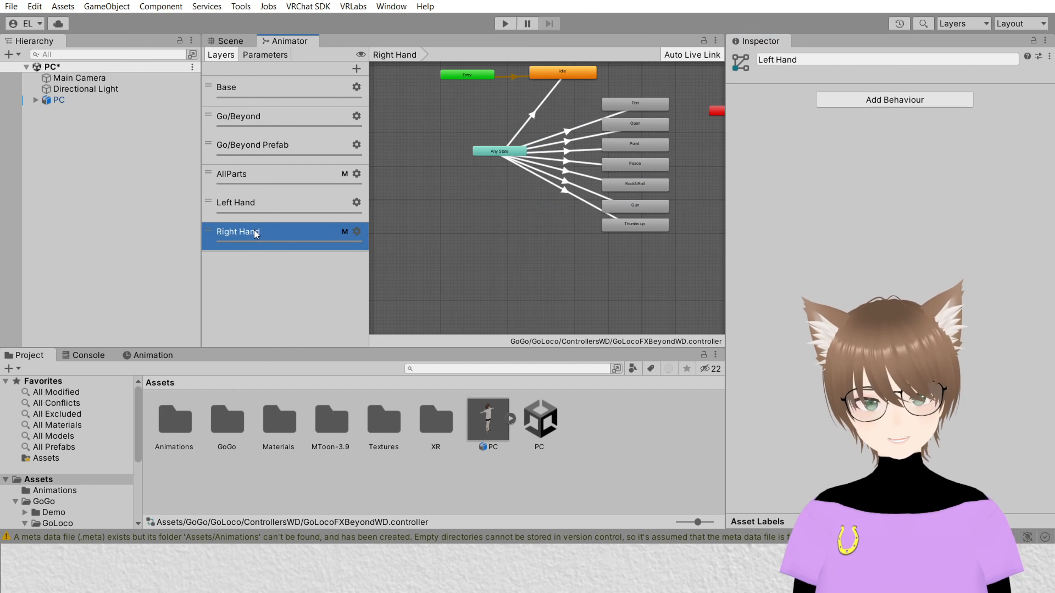
{"action": "middle_click_drag", "start_coordinate": [558, 219], "coordinate": [514, 238]}
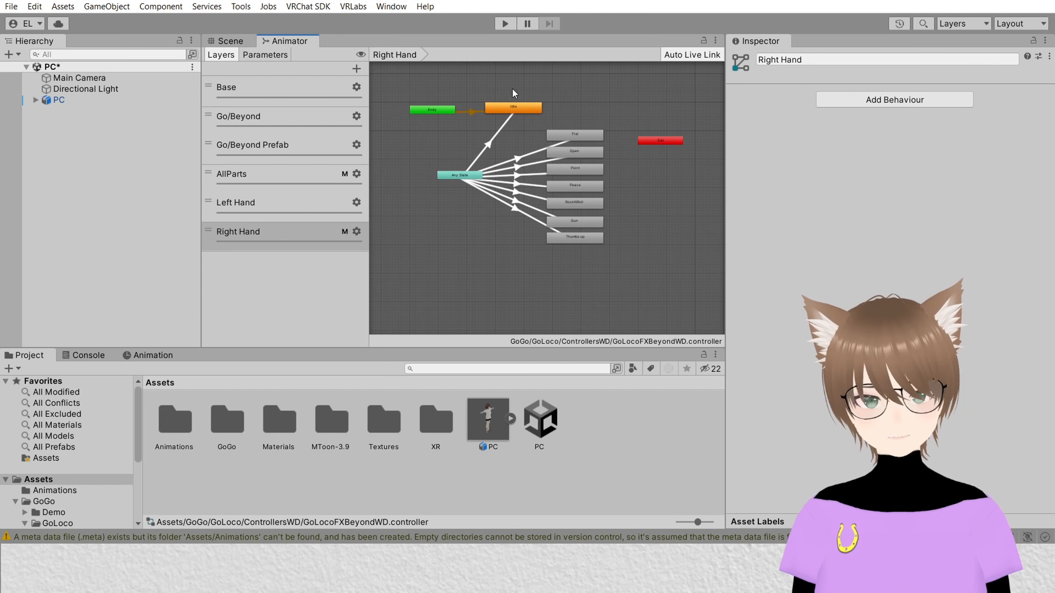
{"action": "left_click_drag", "start_coordinate": [513, 92], "coordinate": [589, 289]}
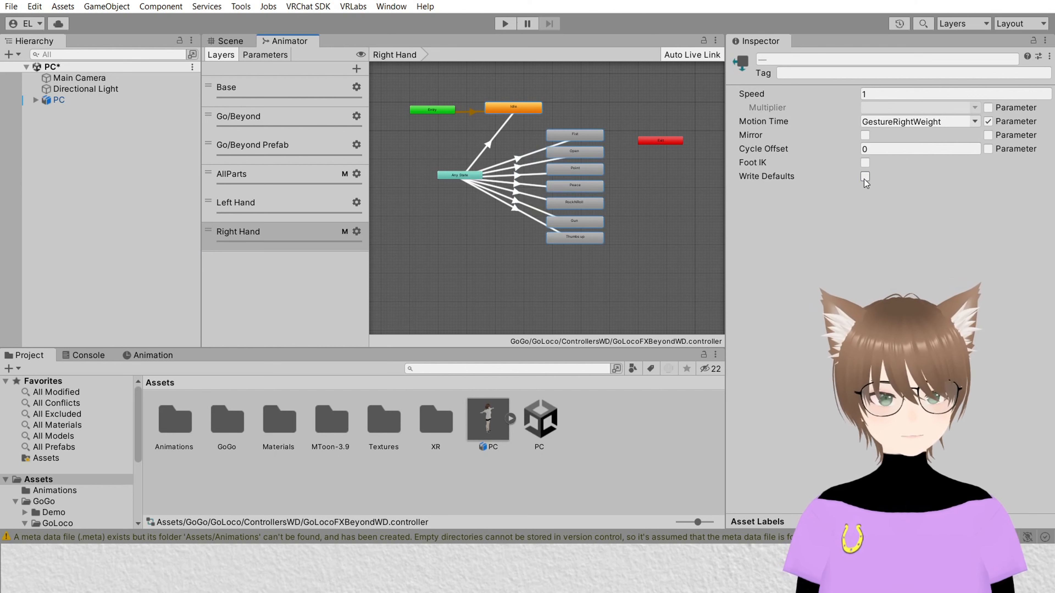
{"action": "left_click", "coordinate": [988, 121]}
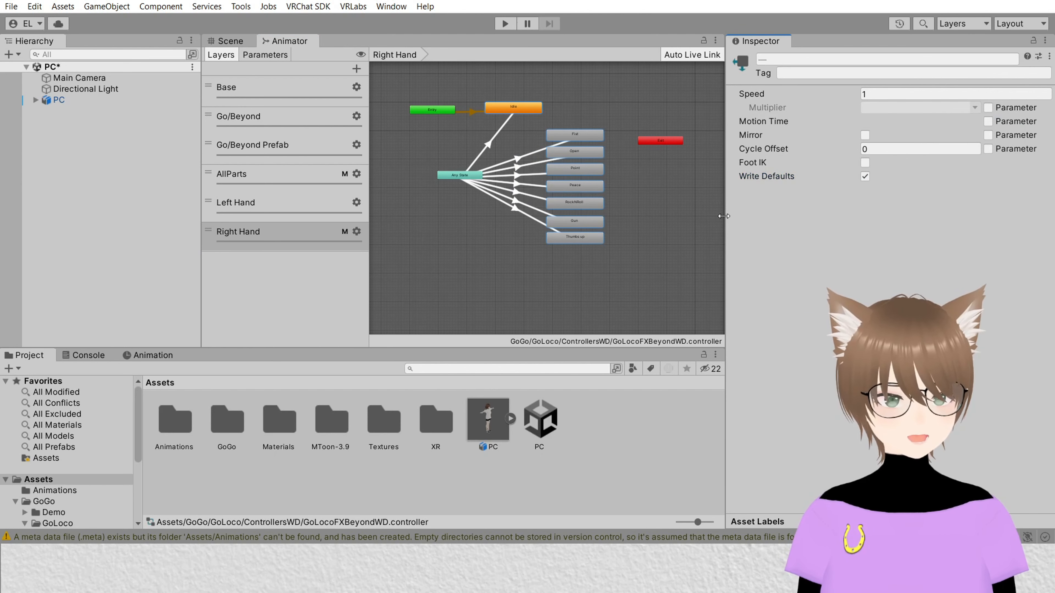
{"action": "left_click", "coordinate": [233, 41]}
{"action": "scroll", "coordinate": [414, 209], "scroll_direction": "down", "scroll_amount": 6}
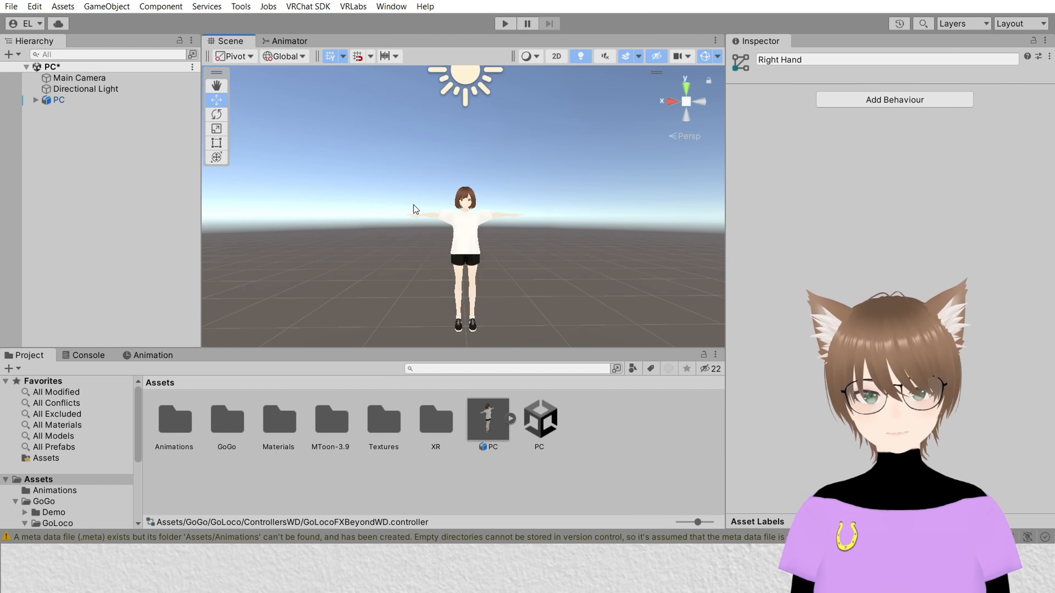
{"action": "scroll", "coordinate": [416, 208], "scroll_direction": "up", "scroll_amount": 3}
{"action": "right_click_drag", "start_coordinate": [575, 175], "coordinate": [543, 225]}
{"action": "middle_click_drag", "start_coordinate": [602, 245], "coordinate": [542, 248]}
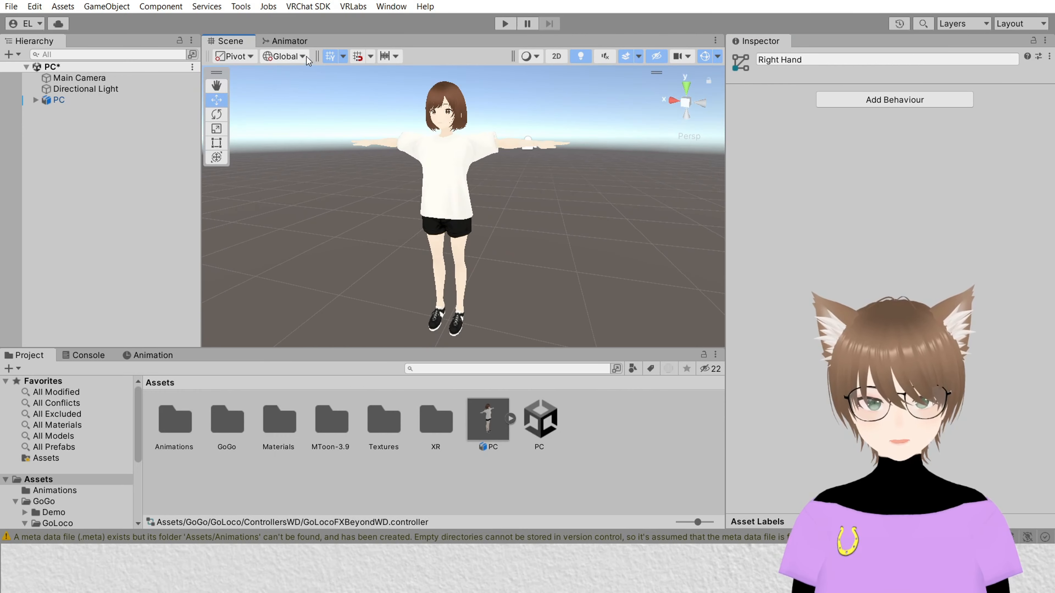
Step: Review the Left Hand layer's Fist state settings
{"action": "left_click", "coordinate": [288, 41]}
{"action": "left_click", "coordinate": [290, 208]}
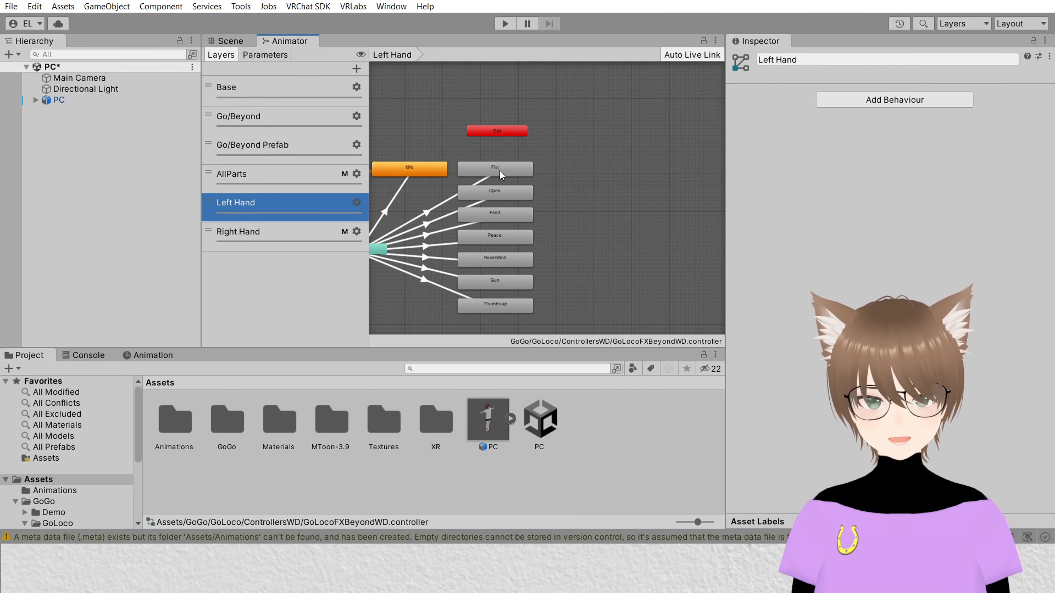
{"action": "left_click", "coordinate": [495, 168]}
{"action": "scroll", "coordinate": [581, 272], "scroll_direction": "down", "scroll_amount": 1}
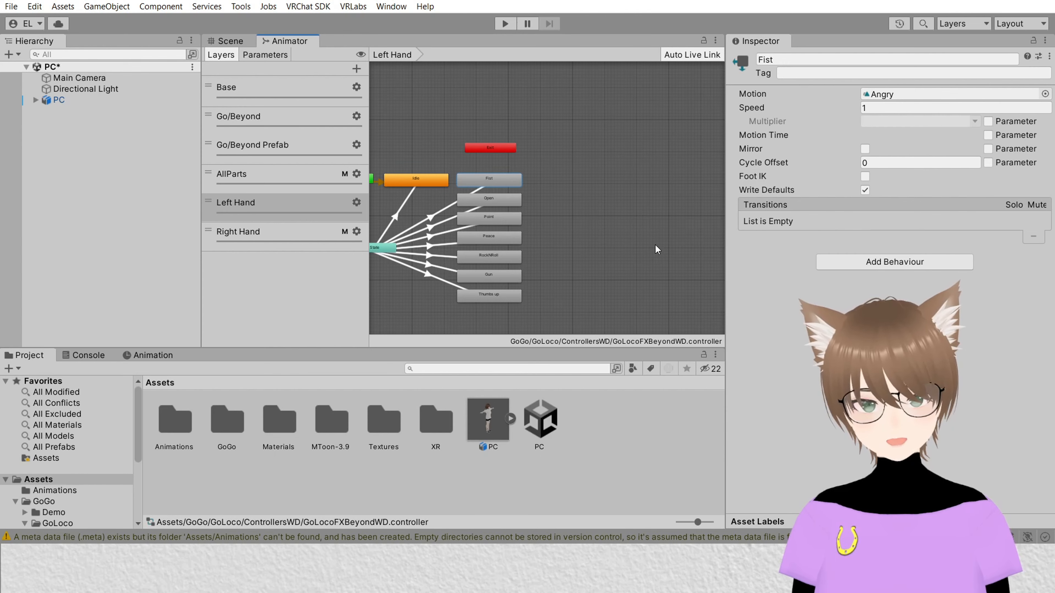
{"action": "middle_click_drag", "start_coordinate": [657, 247], "coordinate": [695, 204]}
Step: Add the Gesture Manager Emulator to the scene
{"action": "left_click", "coordinate": [229, 40]}
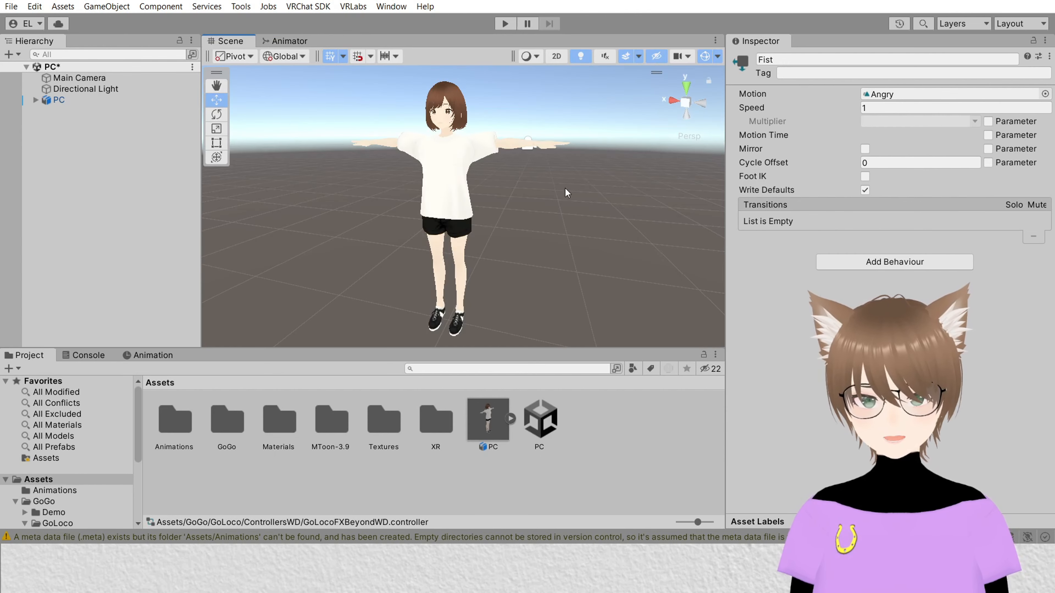
{"action": "left_click", "coordinate": [241, 6]}
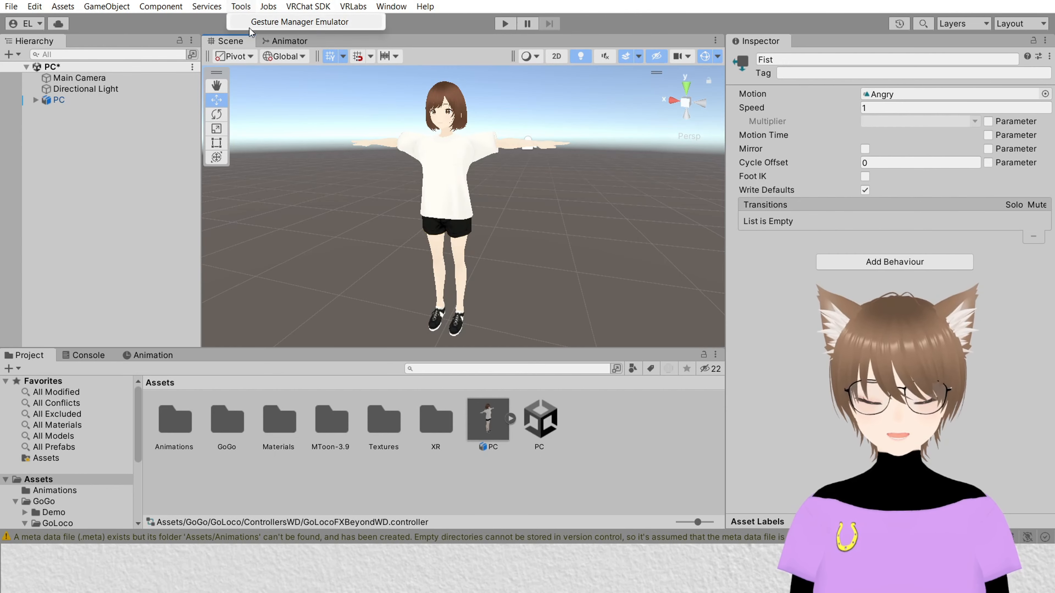
{"action": "left_click", "coordinate": [250, 24]}
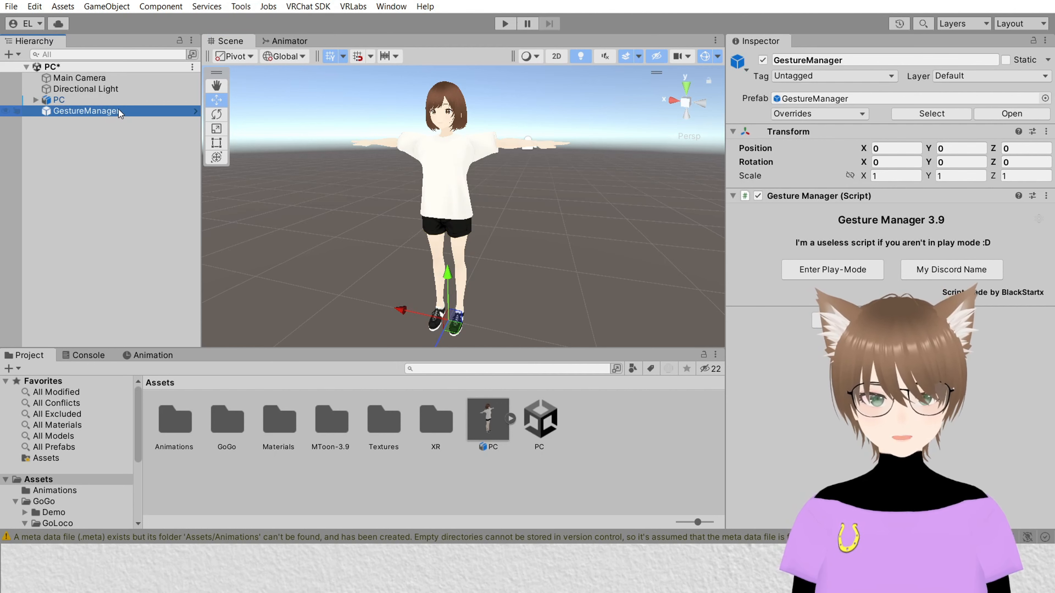
Step: Enter Play mode to test the avatar's face
{"action": "key", "text": "ctrl+p"}
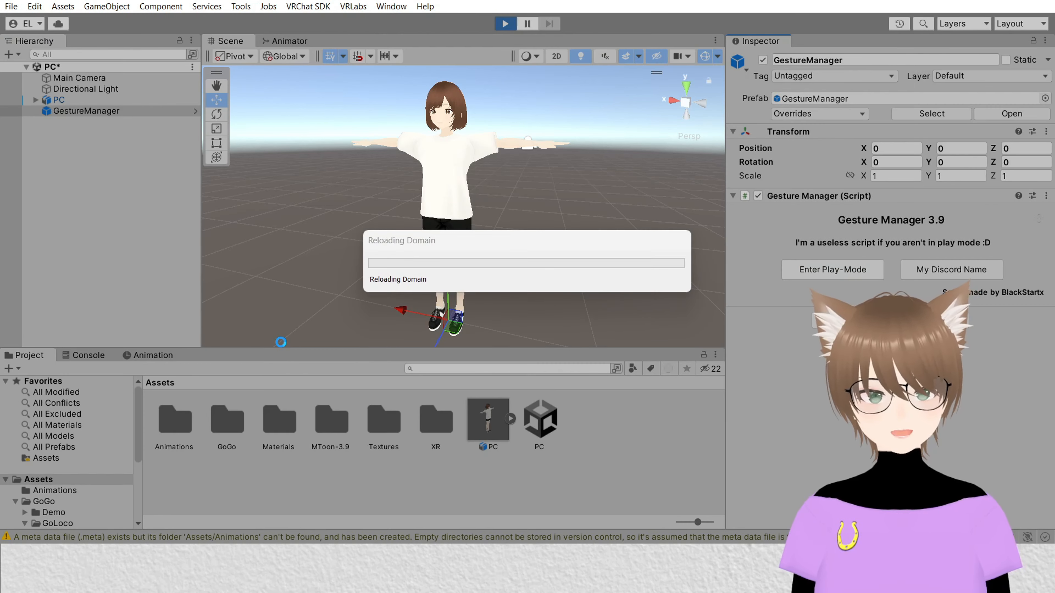
{"action": "scroll", "coordinate": [448, 189], "scroll_direction": "up", "scroll_amount": 10}
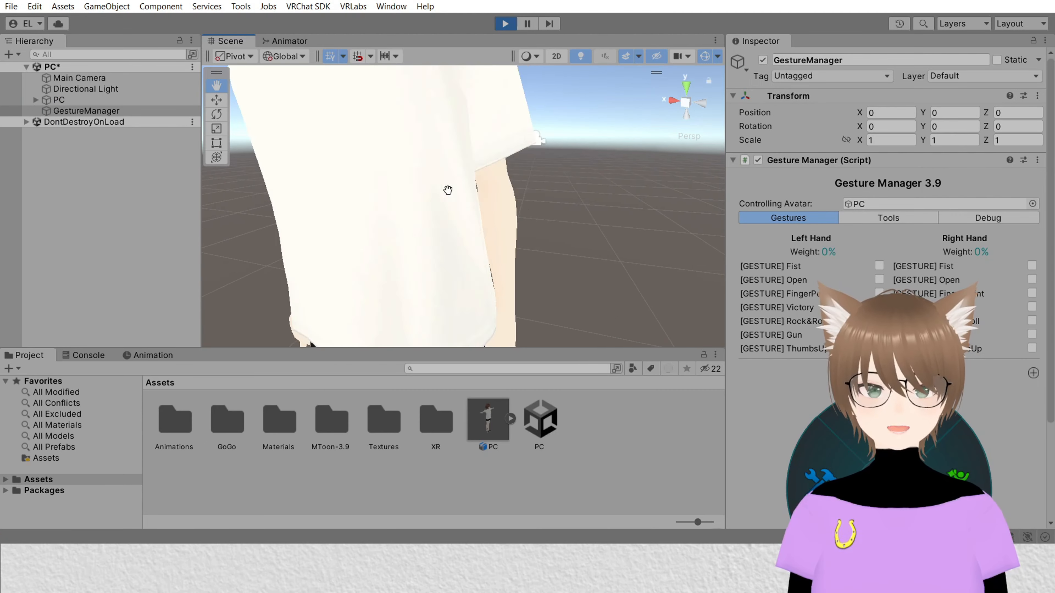
{"action": "middle_click_drag", "start_coordinate": [447, 190], "coordinate": [449, 198]}
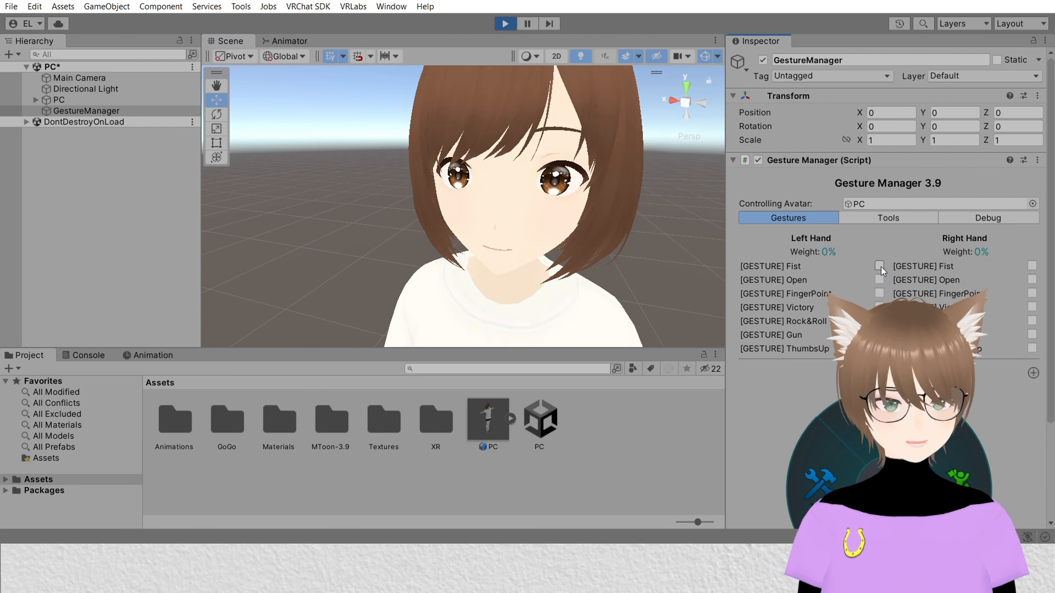
Step: Toggle each left-hand gesture in Gesture Manager to preview the facial expressions, then exit Play mode
{"action": "left_click", "coordinate": [879, 292]}
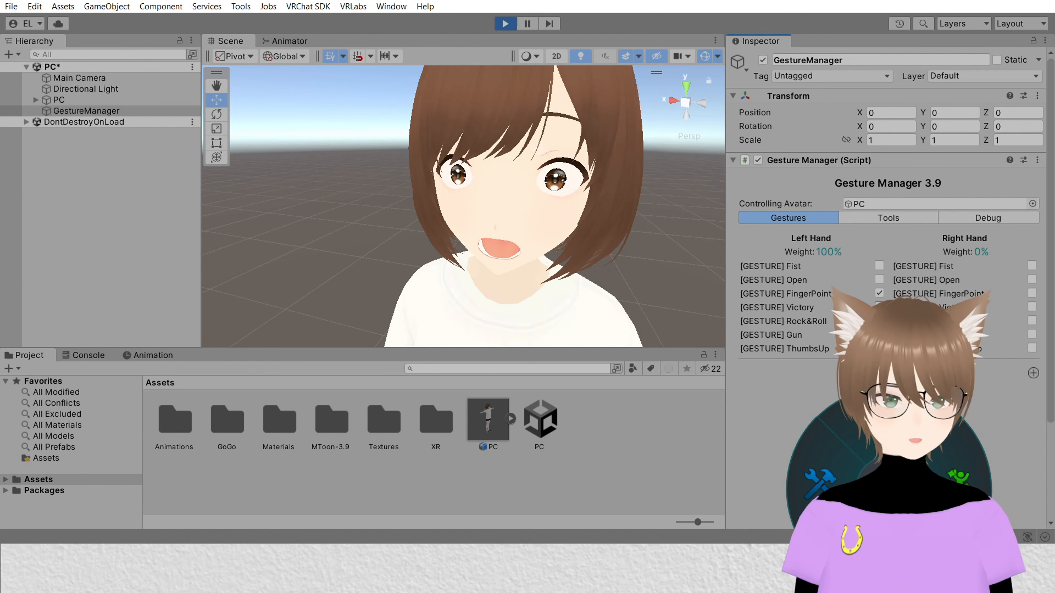
{"action": "left_click", "coordinate": [879, 306]}
{"action": "left_click", "coordinate": [879, 321]}
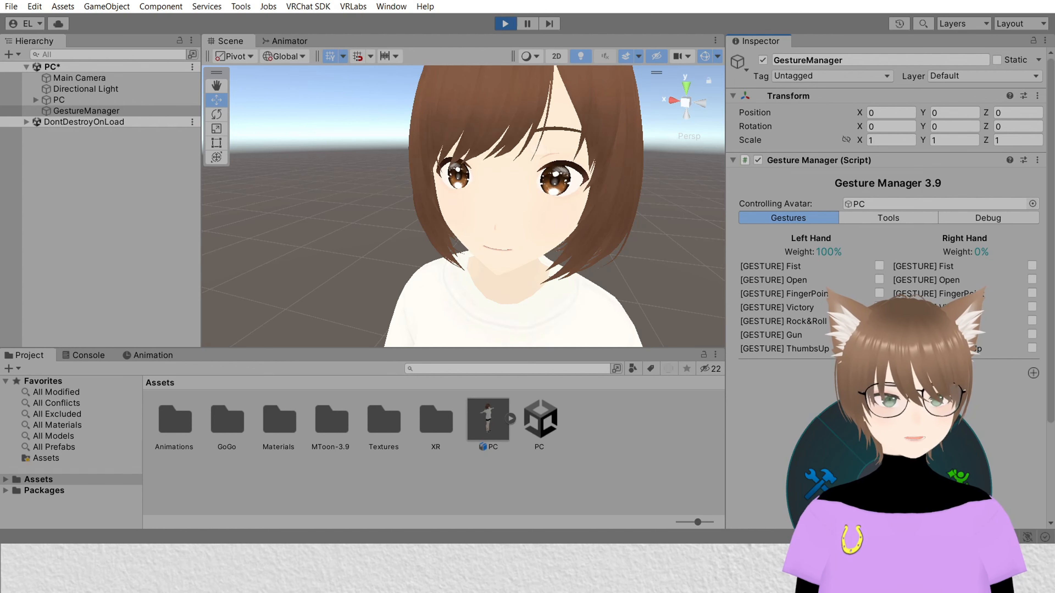
{"action": "left_click", "coordinate": [880, 334]}
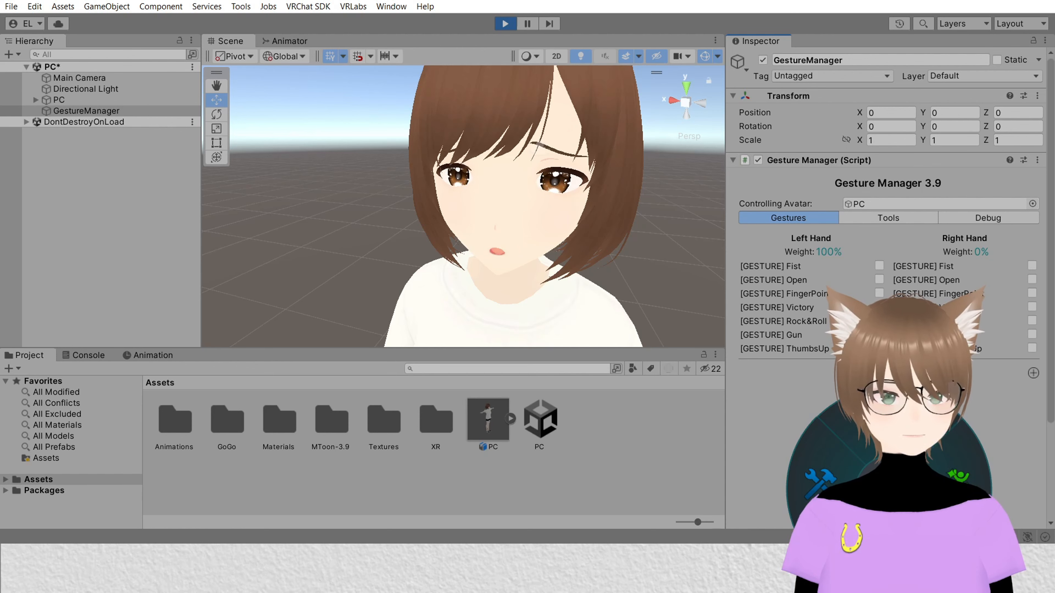
{"action": "left_click", "coordinate": [879, 348]}
{"action": "left_click", "coordinate": [879, 348]}
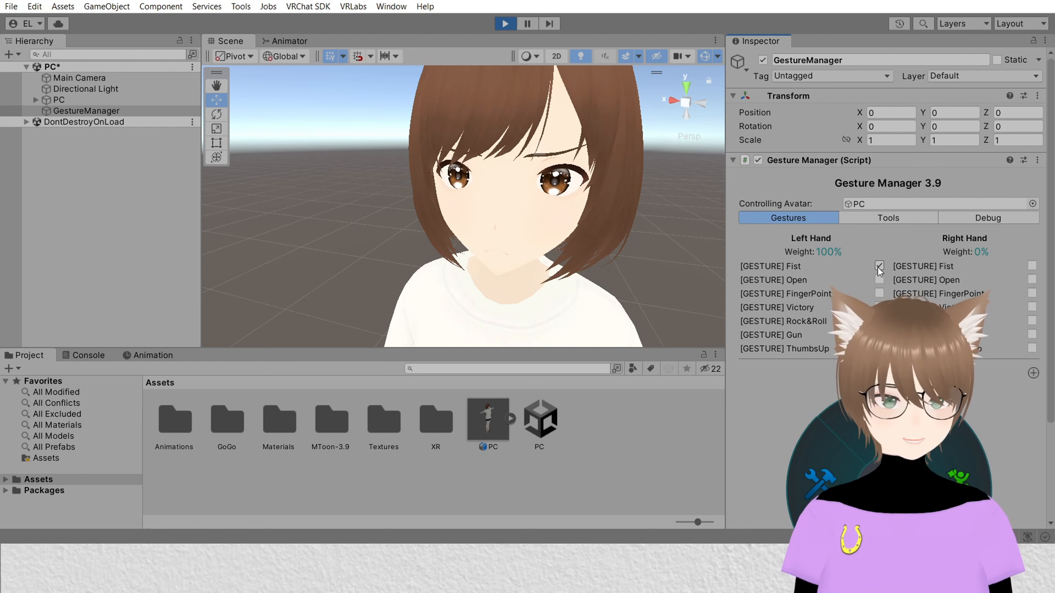
{"action": "scroll", "coordinate": [505, 209], "scroll_direction": "down", "scroll_amount": 10}
{"action": "scroll", "coordinate": [524, 240], "scroll_direction": "up", "scroll_amount": 10}
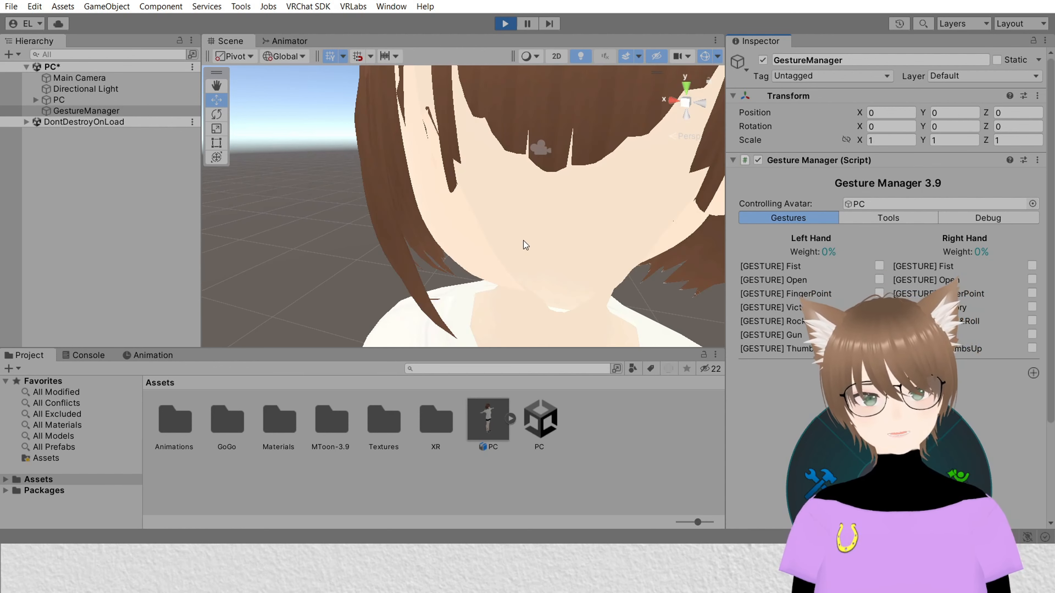
{"action": "scroll", "coordinate": [523, 239], "scroll_direction": "down", "scroll_amount": 7}
{"action": "middle_click_drag", "start_coordinate": [518, 235], "coordinate": [636, 161]}
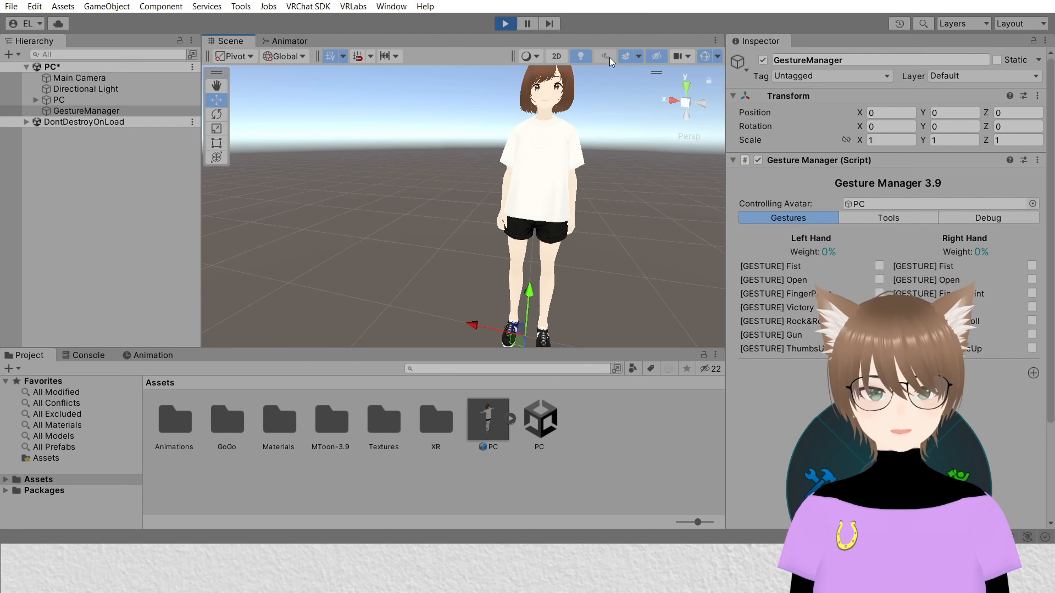
{"action": "left_click", "coordinate": [505, 23]}
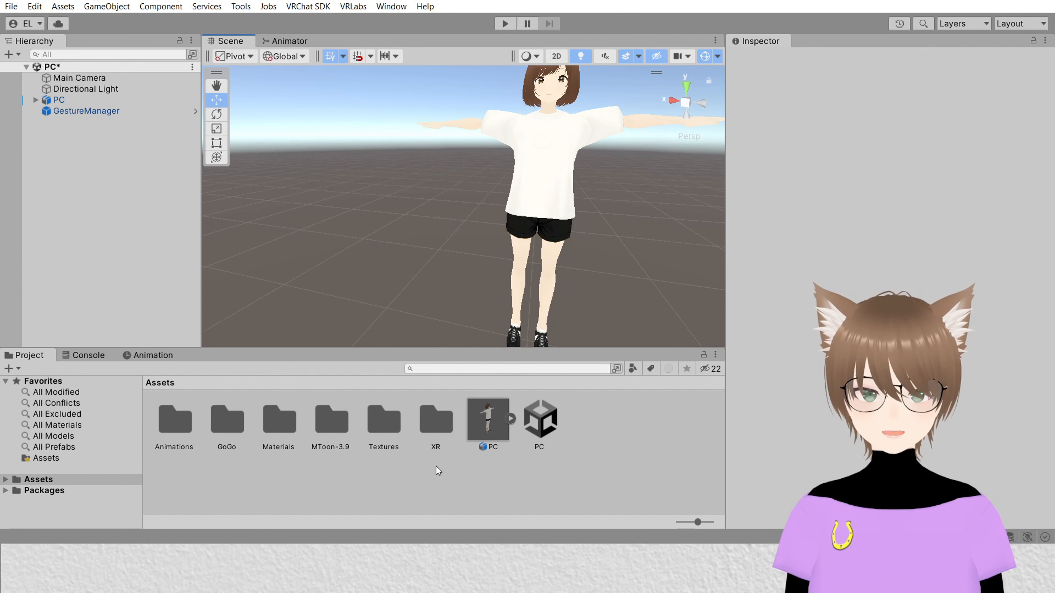
Step: Create a new Animator Controller named FX in the Assets folder
{"action": "left_click", "coordinate": [85, 100]}
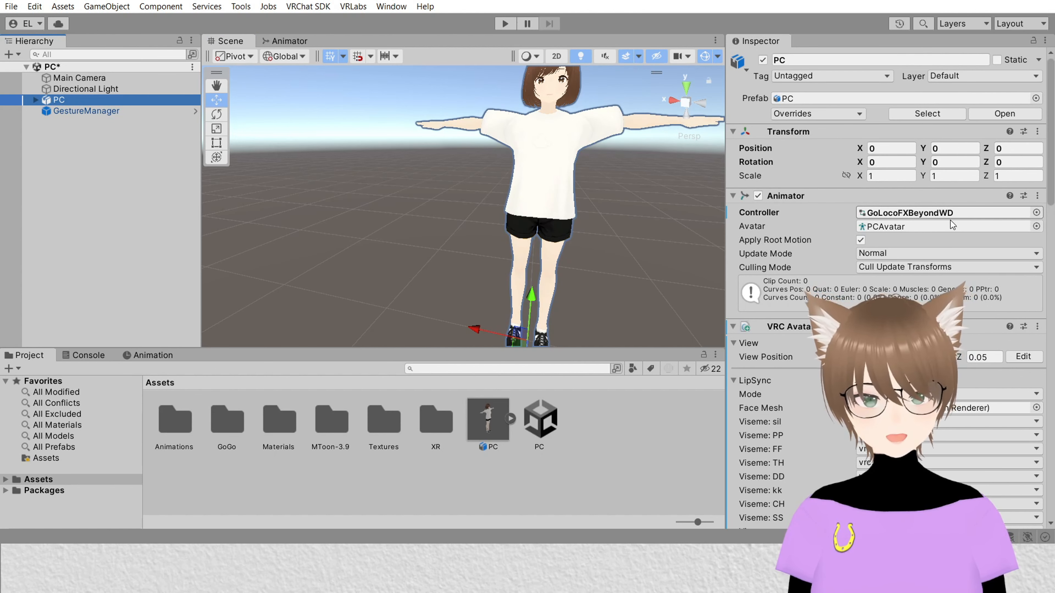
{"action": "left_click", "coordinate": [920, 214]}
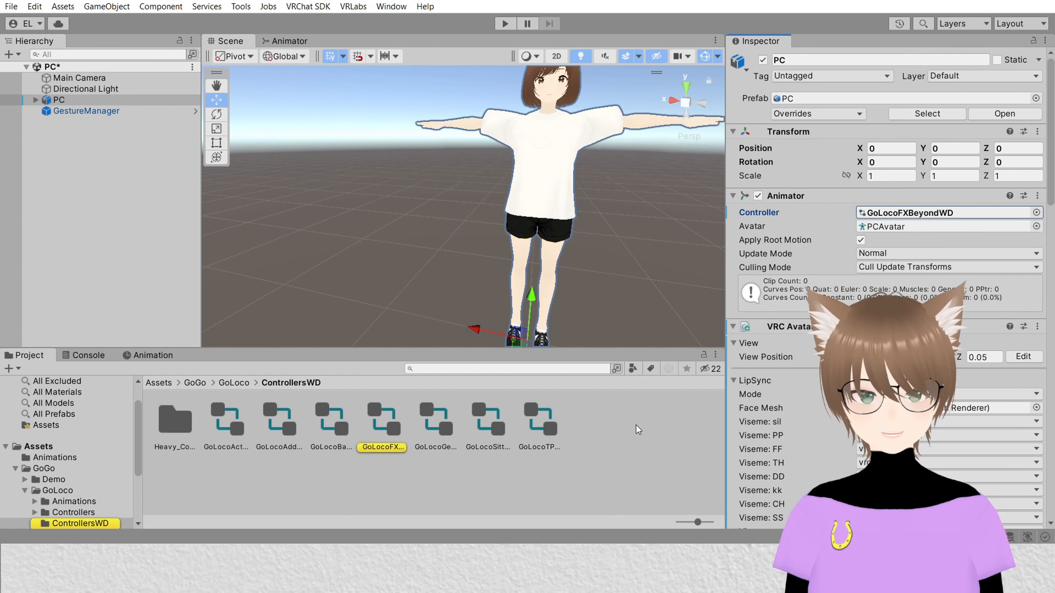
{"action": "left_click", "coordinate": [162, 383]}
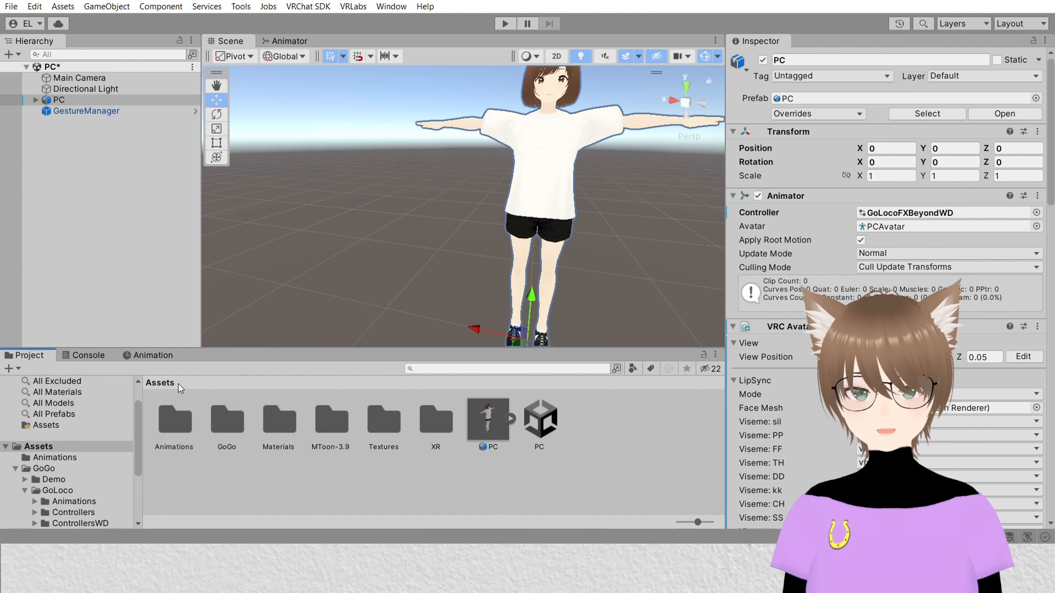
{"action": "right_click", "coordinate": [414, 472]}
{"action": "mouse_move", "coordinate": [534, 51]}
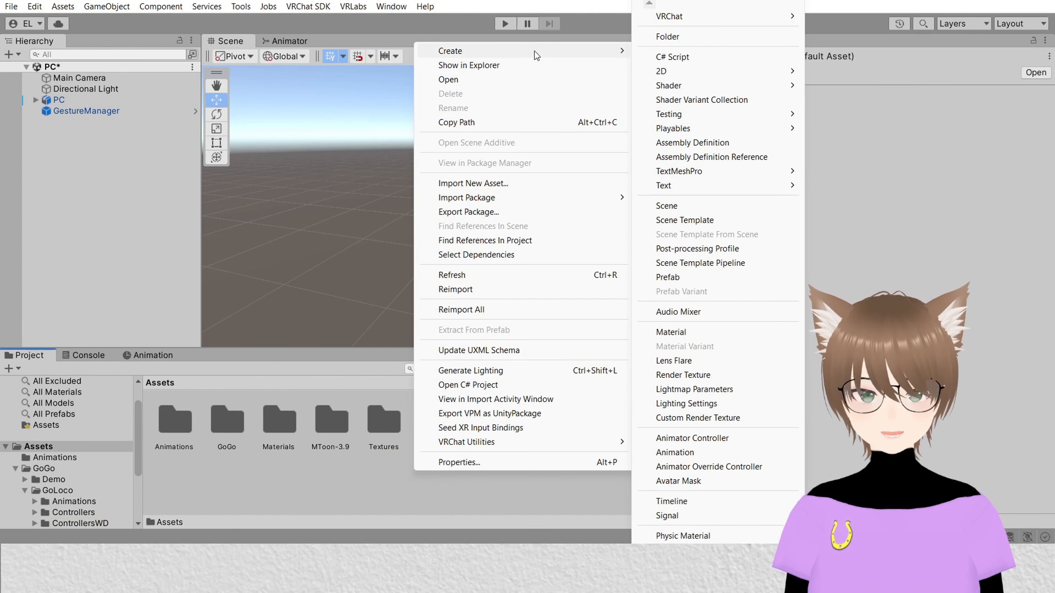
{"action": "left_click", "coordinate": [734, 437]}
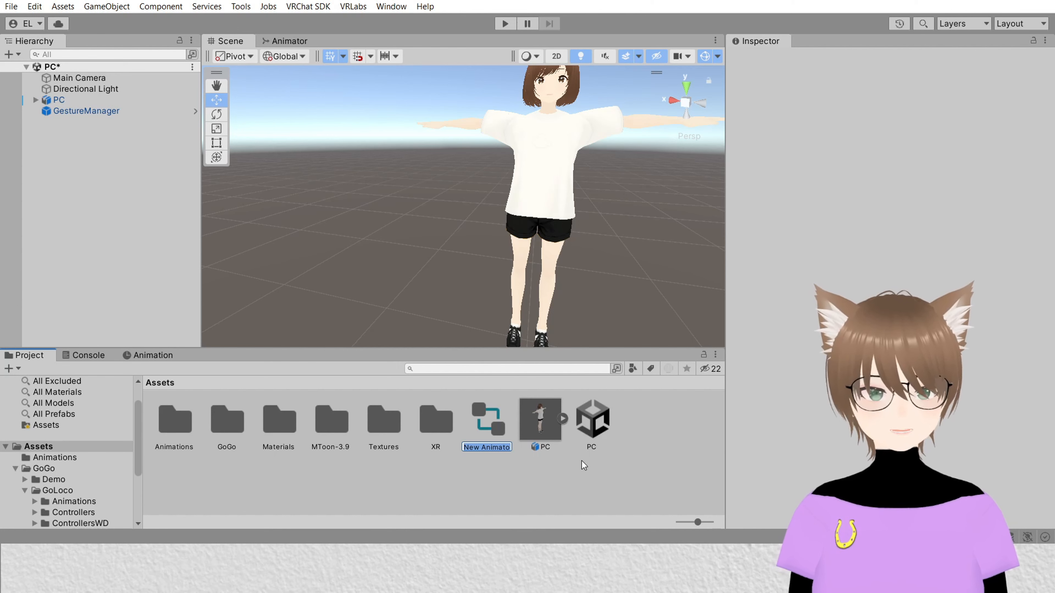
{"action": "type", "text": "FX"}
{"action": "key", "text": "Return"}
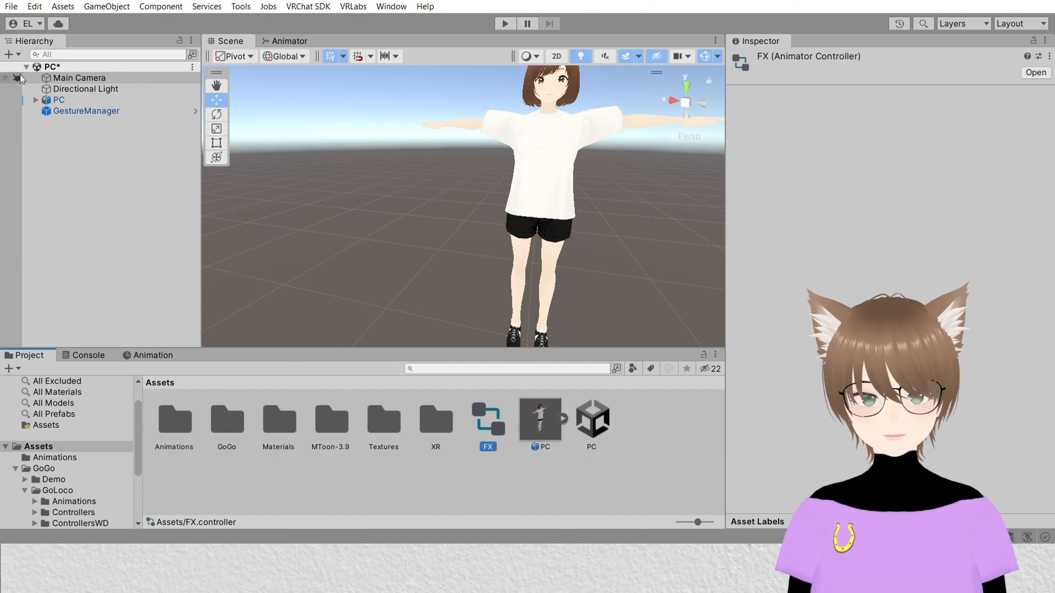
Step: Delete the newly created FX Animator Controller from the Assets folder
{"action": "left_click", "coordinate": [58, 100]}
{"action": "left_click_drag", "start_coordinate": [488, 420], "coordinate": [593, 399]}
{"action": "scroll", "coordinate": [733, 411], "scroll_direction": "down", "scroll_amount": 12}
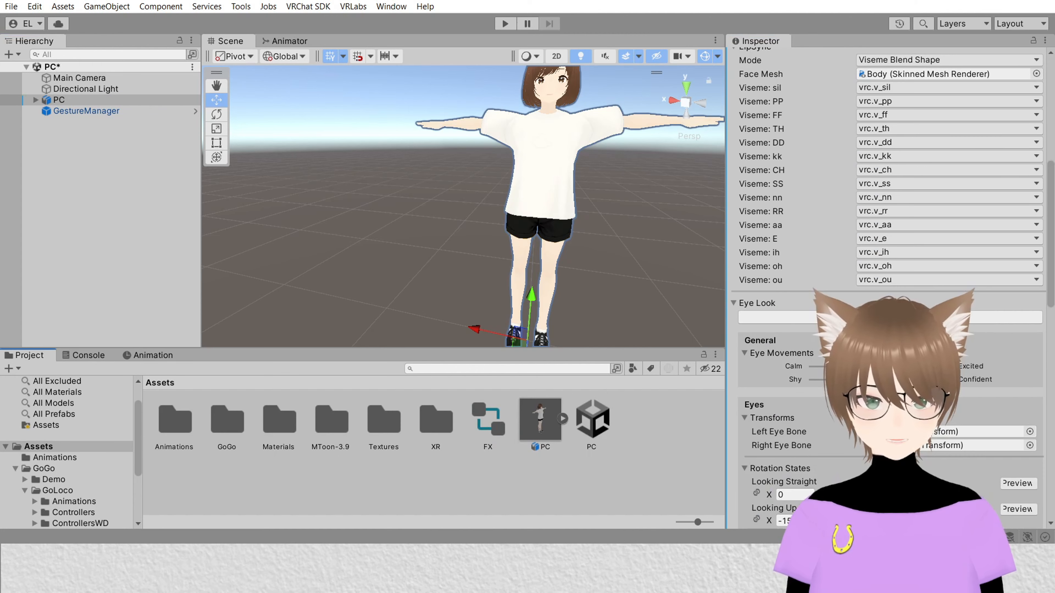
{"action": "scroll", "coordinate": [889, 290], "scroll_direction": "down", "scroll_amount": 5}
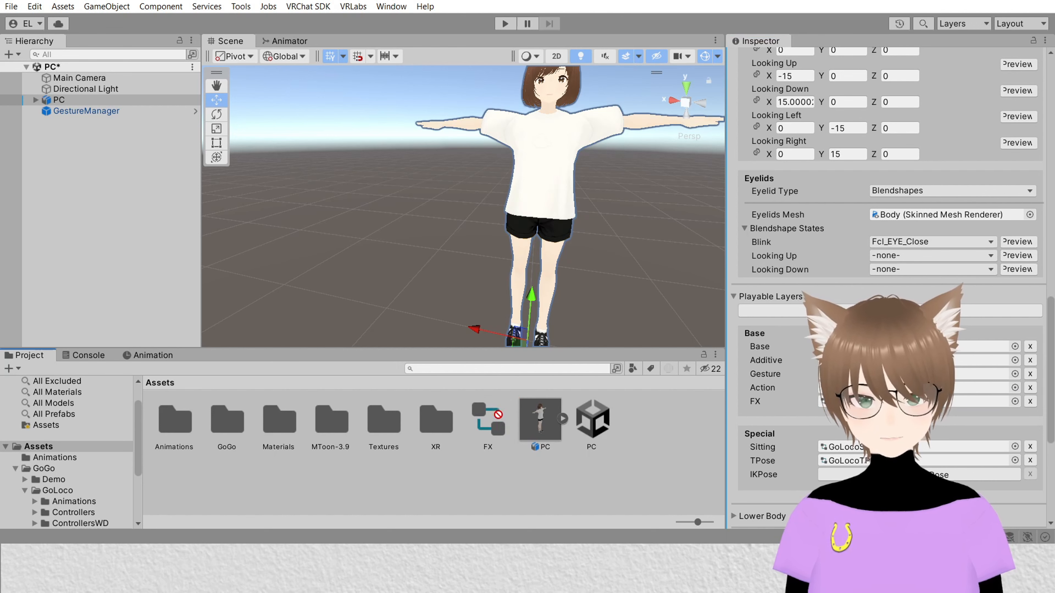
{"action": "left_click", "coordinate": [504, 430]}
{"action": "key", "text": "Delete"}
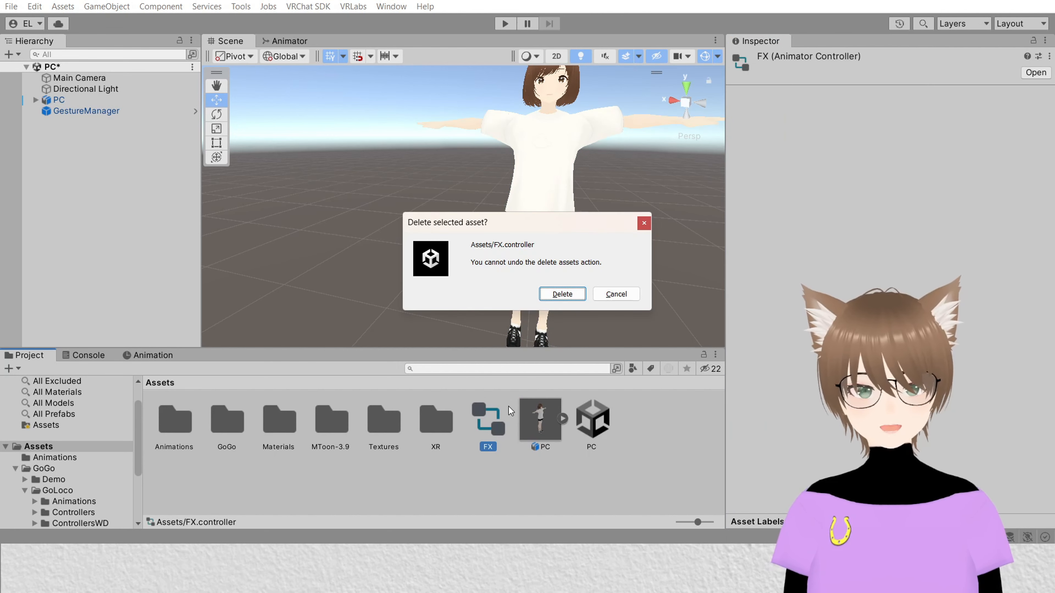
{"action": "key", "text": "Return"}
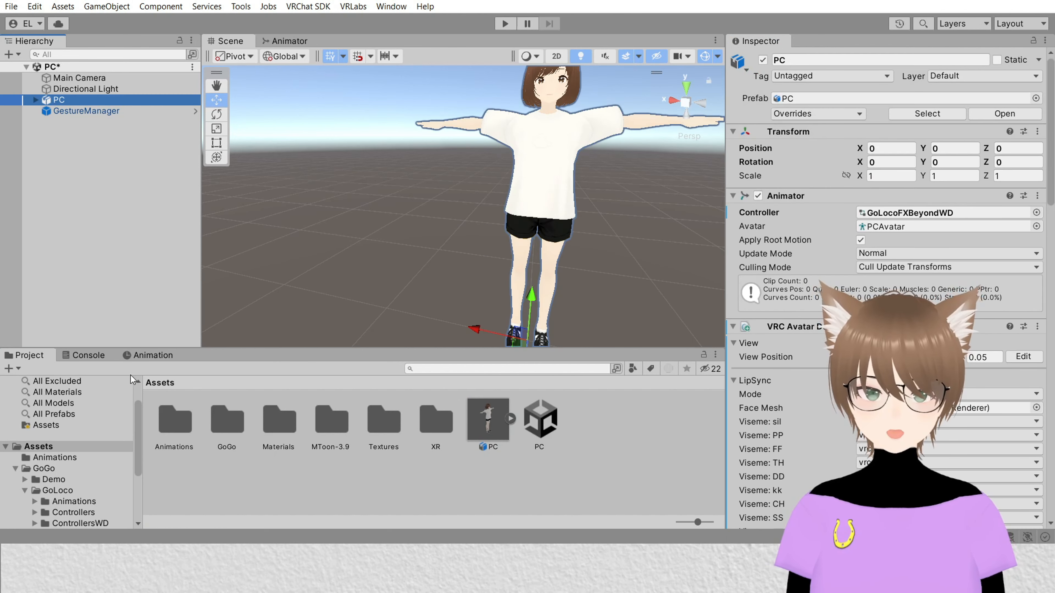
Step: Select the avatar's Body mesh and open the Animation window
{"action": "left_click", "coordinate": [36, 100]}
{"action": "left_click", "coordinate": [89, 126]}
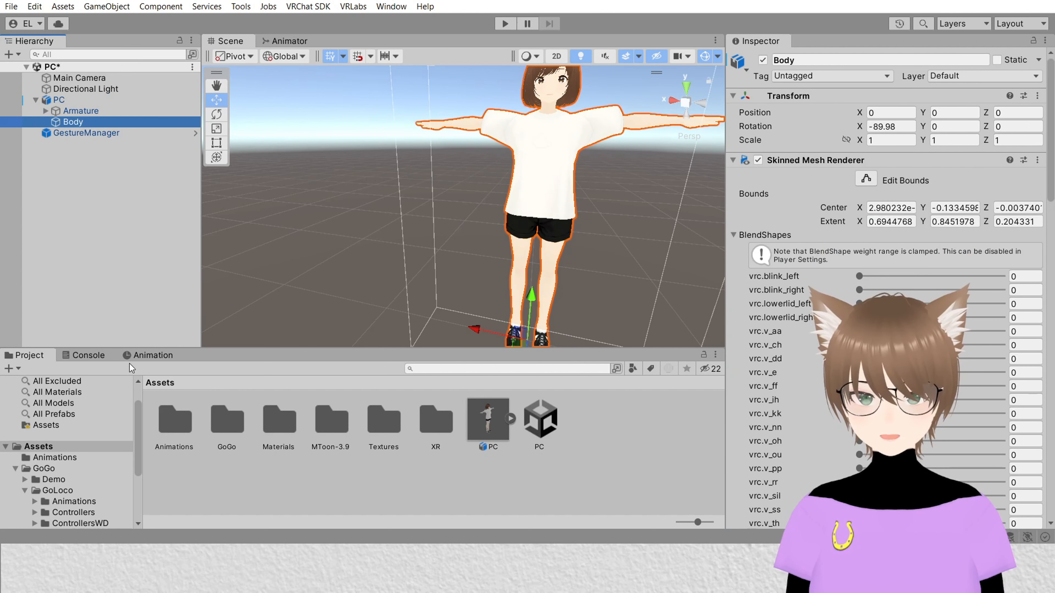
{"action": "left_click", "coordinate": [137, 356]}
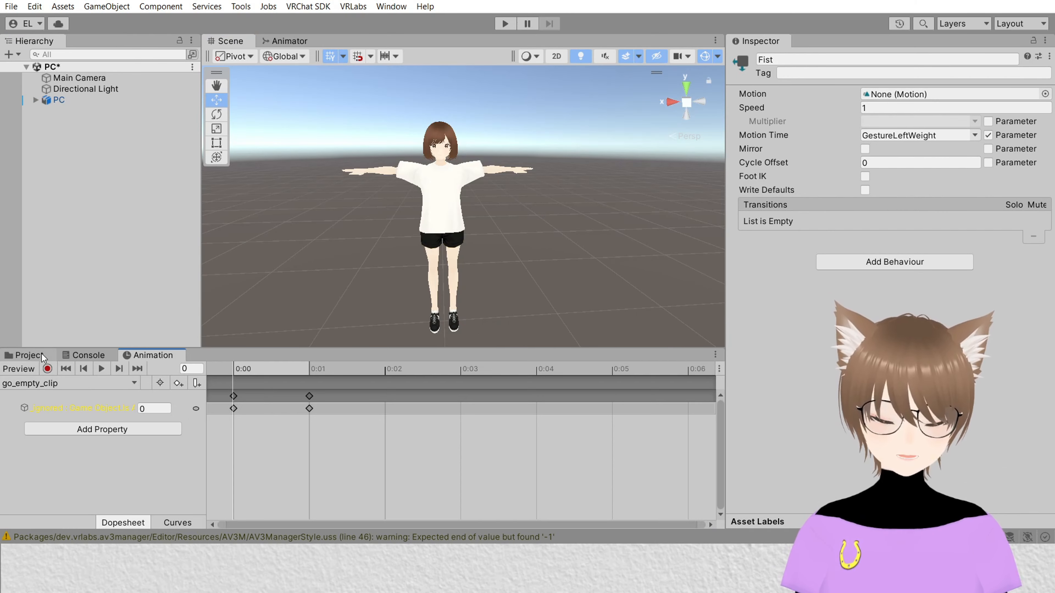
{"action": "left_click", "coordinate": [41, 353]}
{"action": "left_click", "coordinate": [377, 7]}
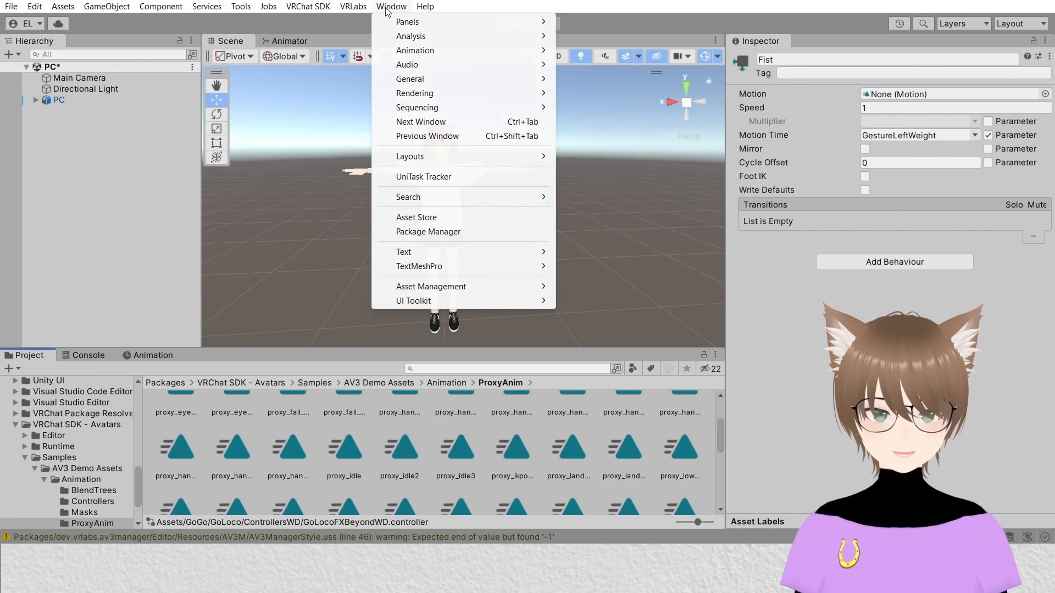
{"action": "mouse_move", "coordinate": [472, 52]}
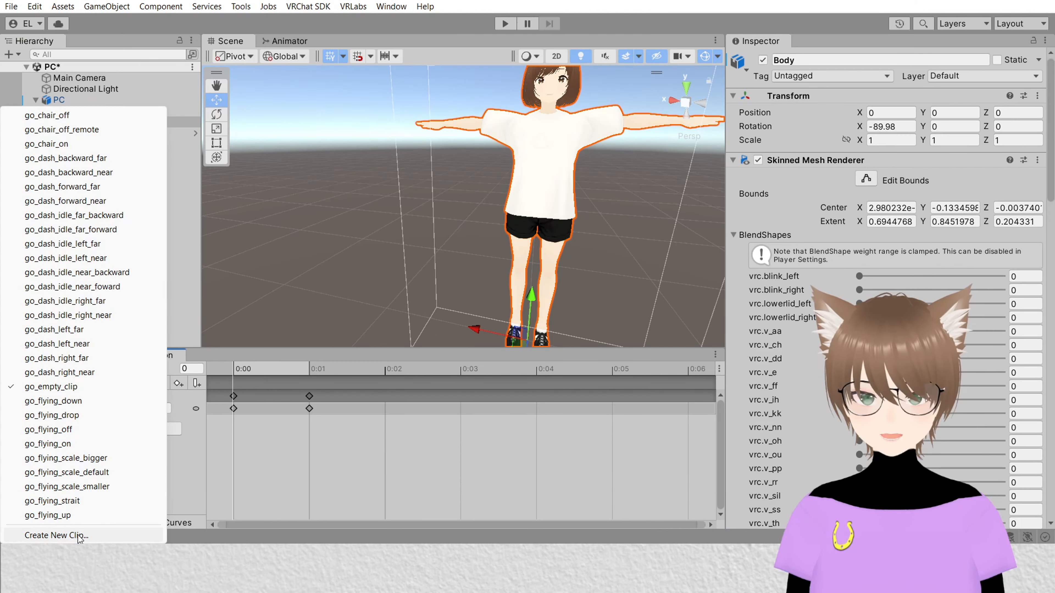
Step: Create a new animation clip named test in the Assets/Animations folder
{"action": "left_click", "coordinate": [79, 536]}
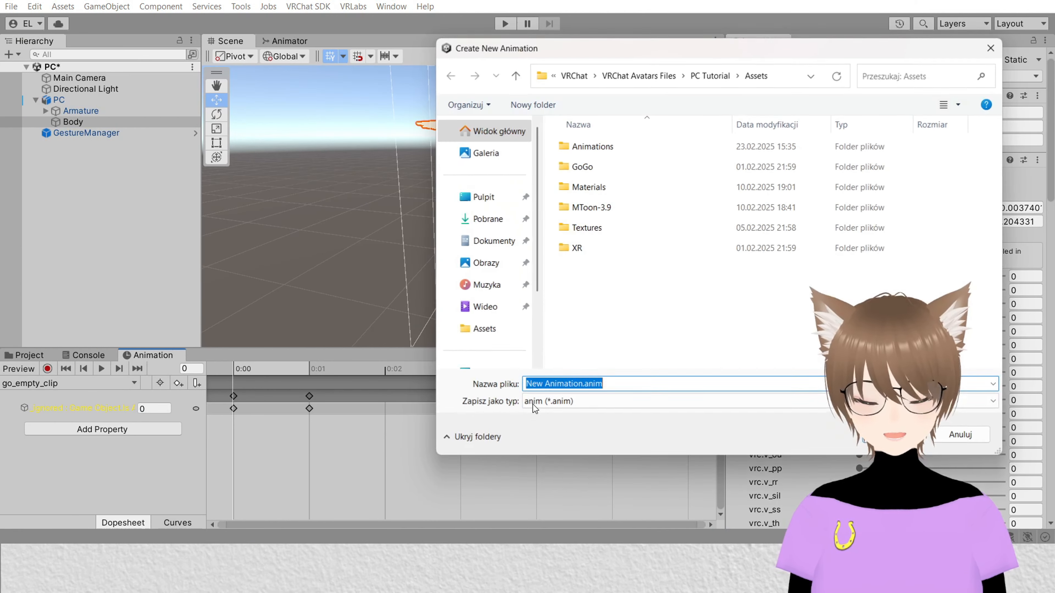
{"action": "double_click", "coordinate": [602, 150]}
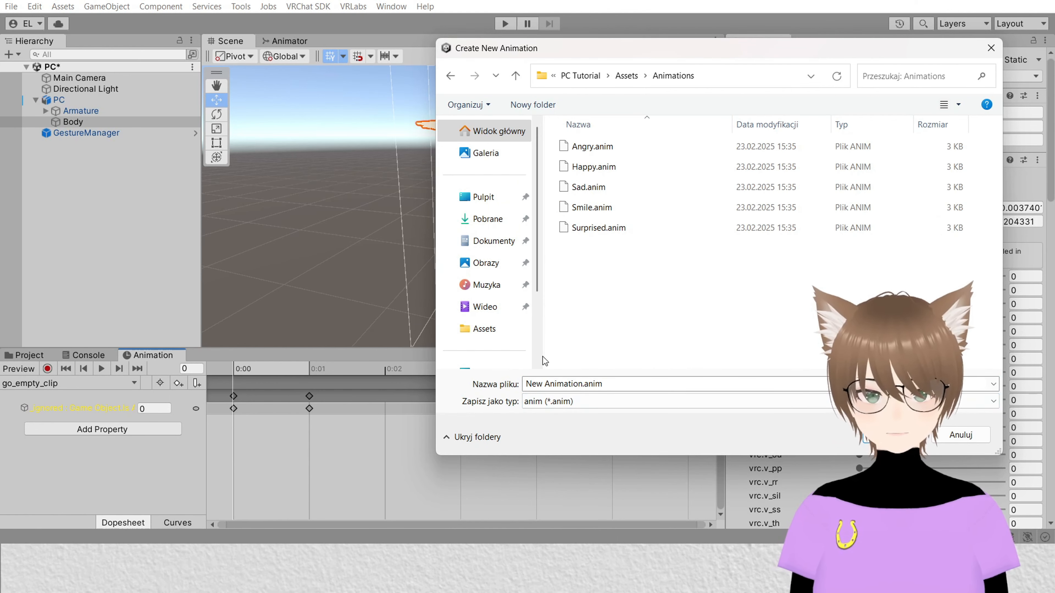
{"action": "left_click", "coordinate": [637, 384]}
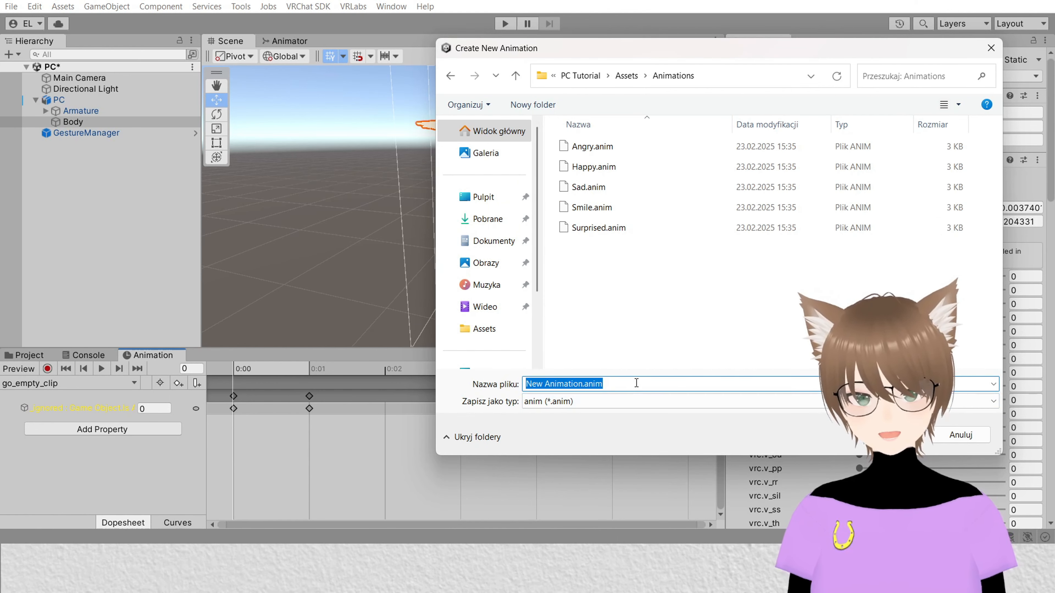
{"action": "key", "text": "Return"}
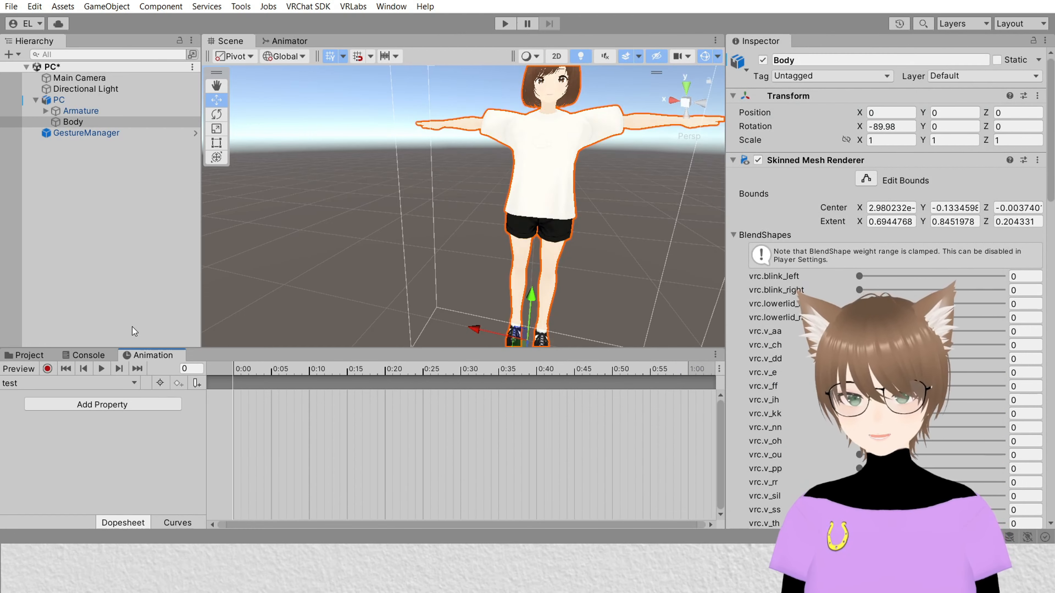
Step: Record a keyframe in the test clip setting the Fcl_EYE_Angry blend shape to 48.7, then stop recording
{"action": "left_click", "coordinate": [50, 368]}
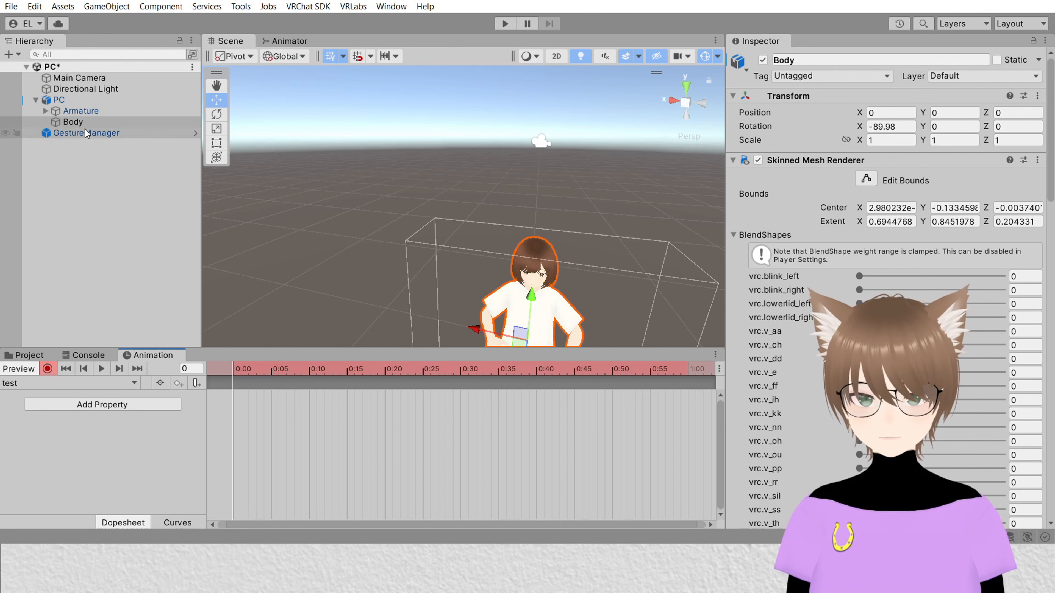
{"action": "left_click", "coordinate": [733, 235]}
{"action": "left_click", "coordinate": [733, 235]}
{"action": "scroll", "coordinate": [789, 249], "scroll_direction": "down", "scroll_amount": 10}
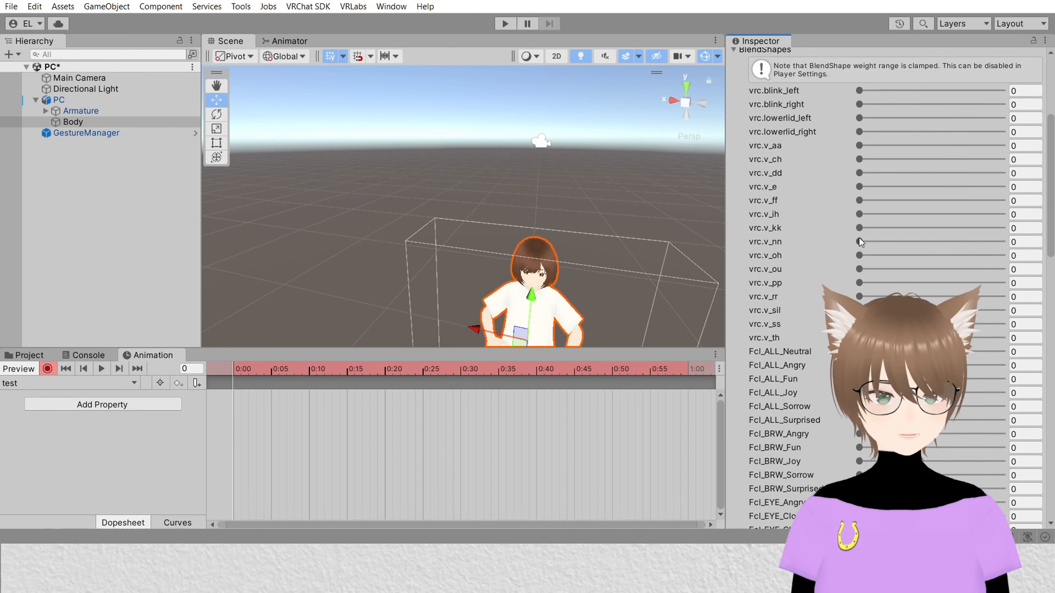
{"action": "scroll", "coordinate": [989, 166], "scroll_direction": "up", "scroll_amount": 3}
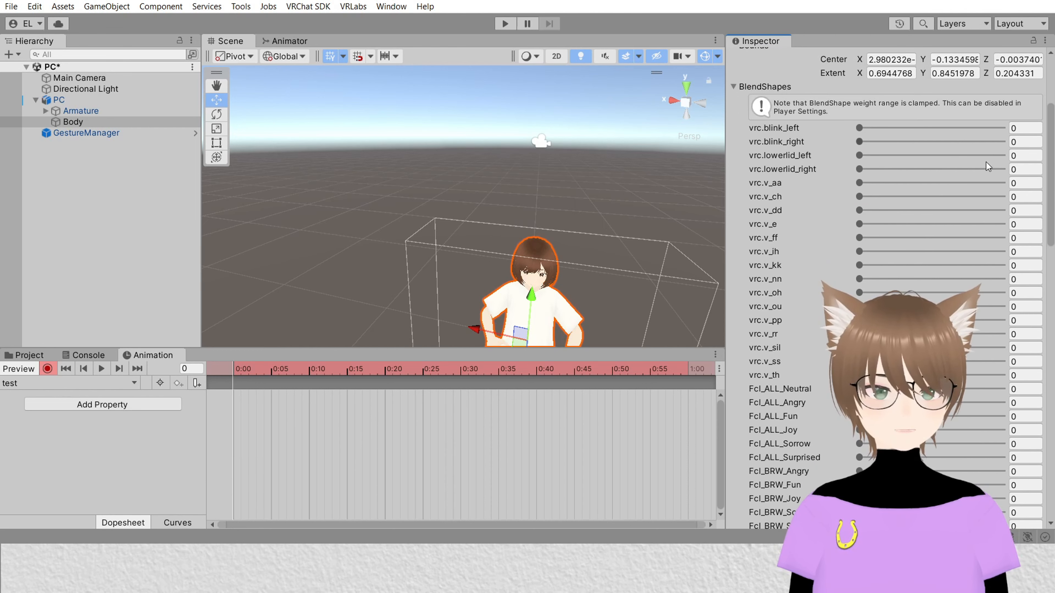
{"action": "scroll", "coordinate": [1003, 390], "scroll_direction": "down", "scroll_amount": 3}
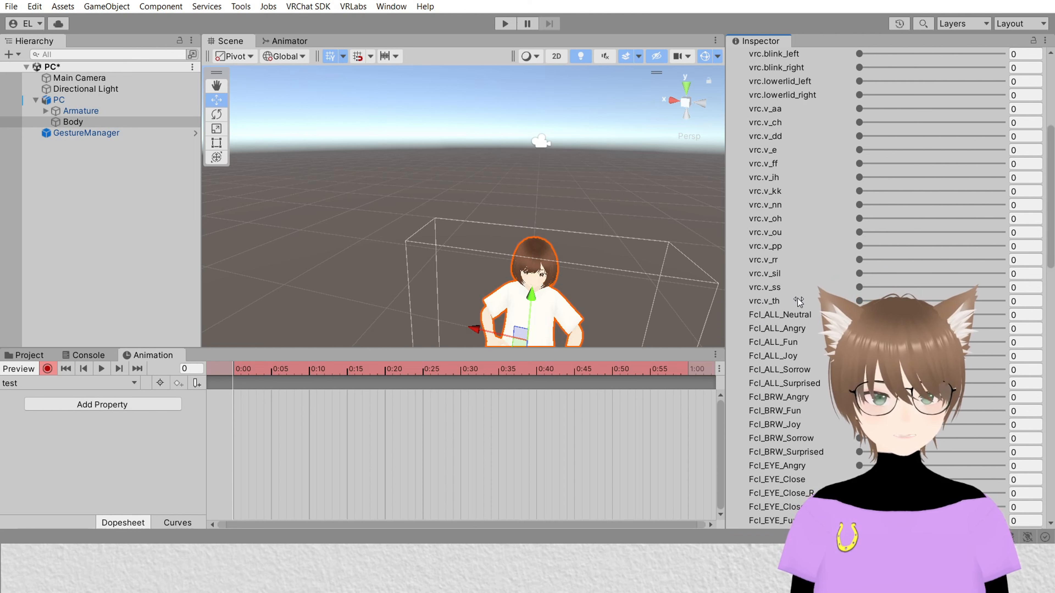
{"action": "scroll", "coordinate": [832, 268], "scroll_direction": "up", "scroll_amount": 2}
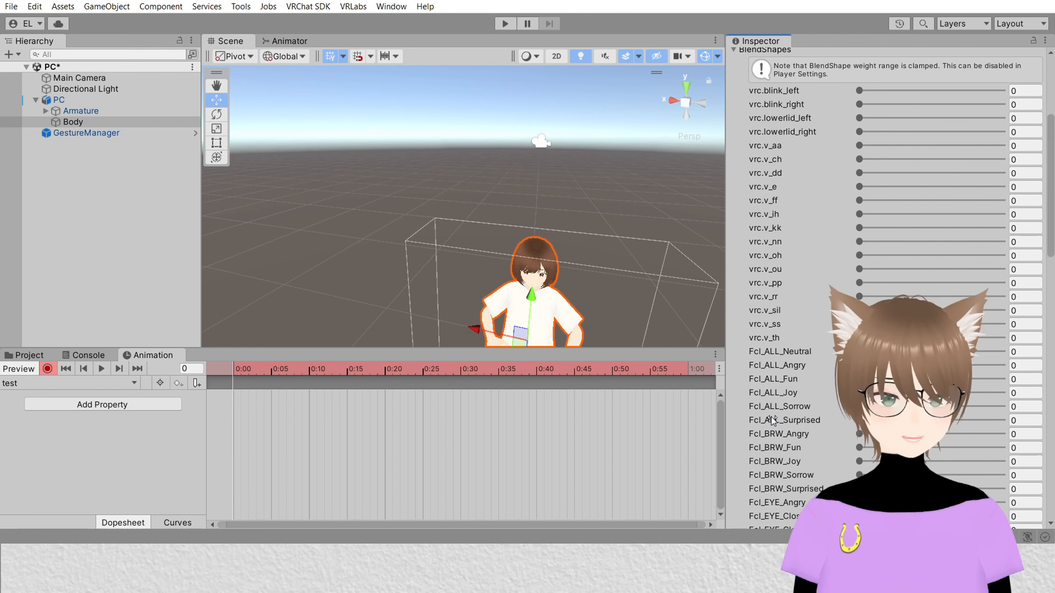
{"action": "scroll", "coordinate": [780, 399], "scroll_direction": "down", "scroll_amount": 20}
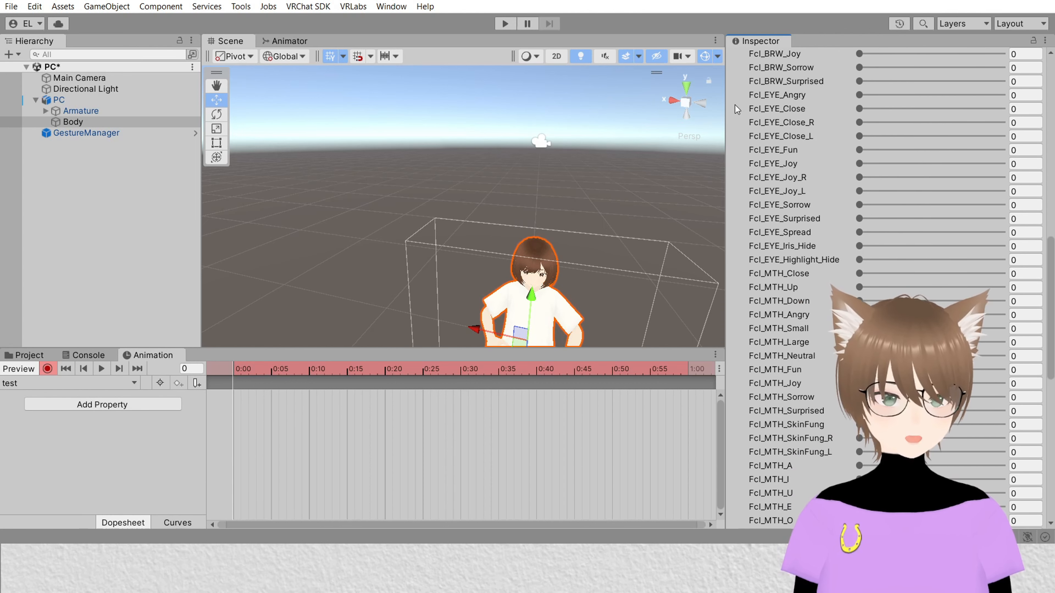
{"action": "scroll", "coordinate": [781, 291], "scroll_direction": "down", "scroll_amount": 9}
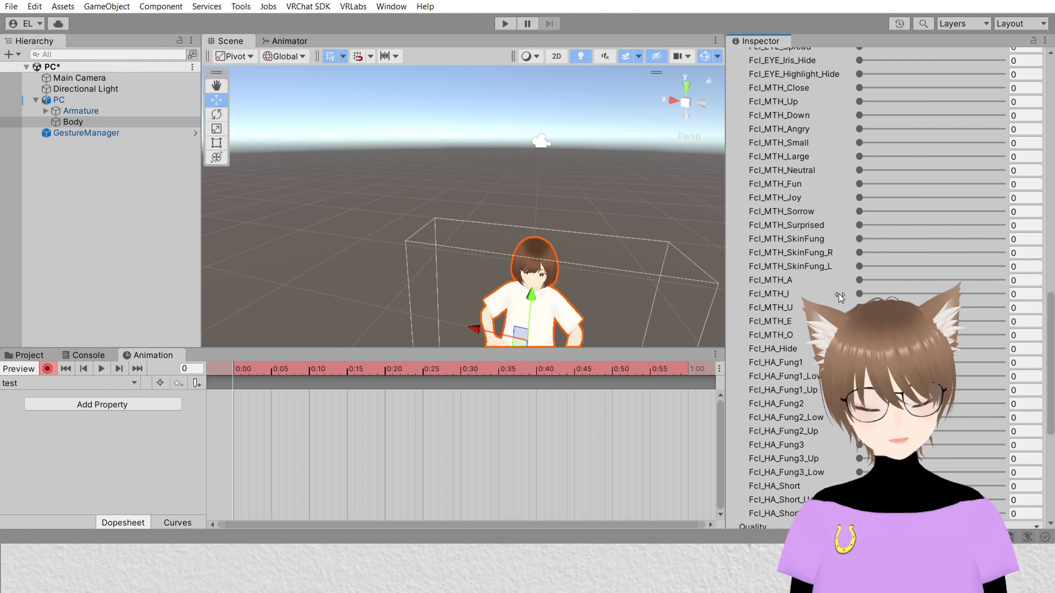
{"action": "scroll", "coordinate": [872, 270], "scroll_direction": "up", "scroll_amount": 5}
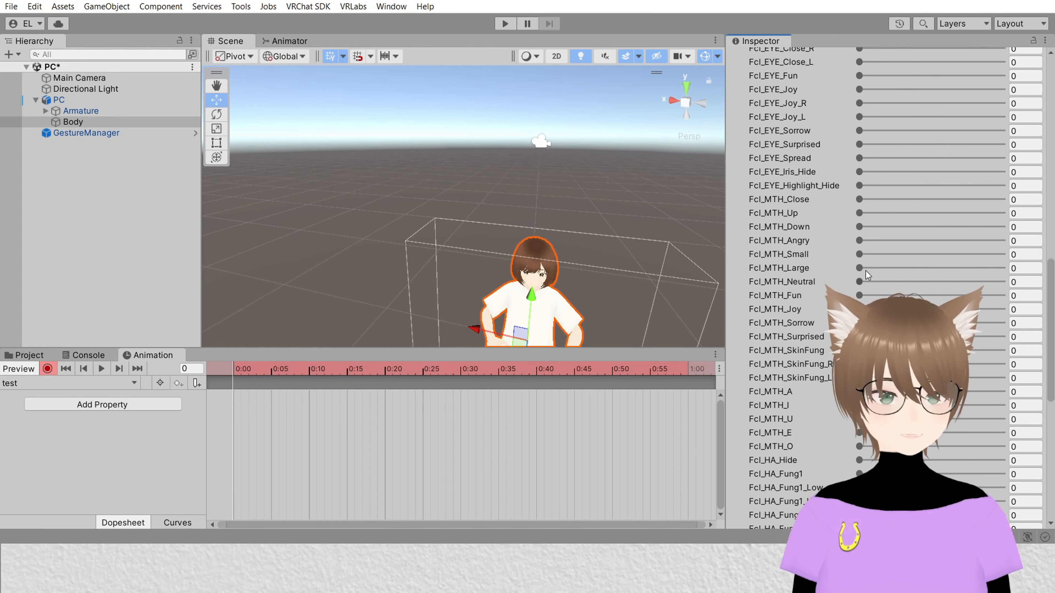
{"action": "scroll", "coordinate": [866, 271], "scroll_direction": "up", "scroll_amount": 7}
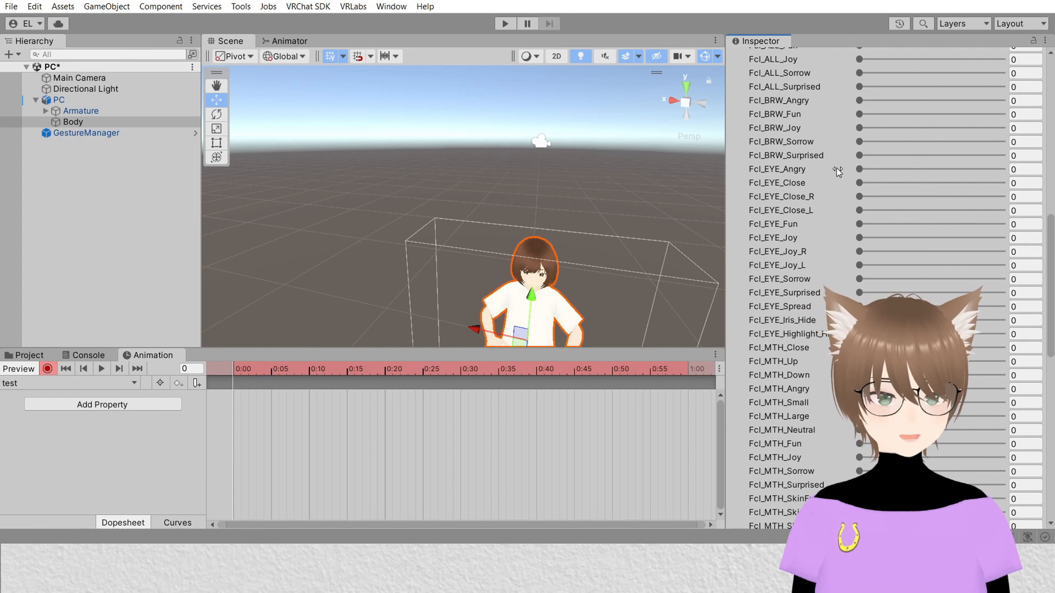
{"action": "left_click_drag", "start_coordinate": [858, 170], "coordinate": [940, 194]}
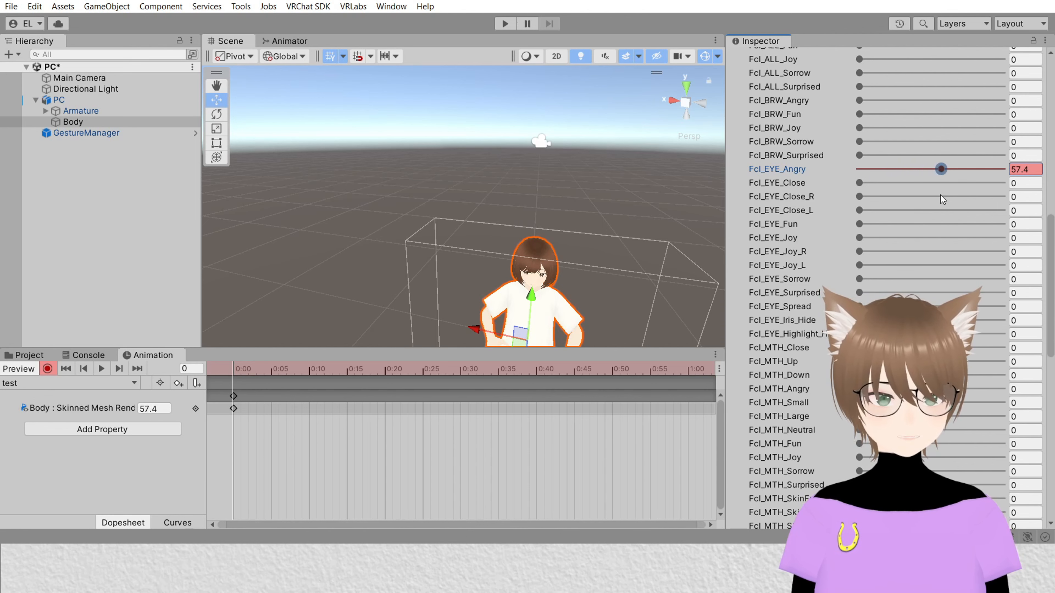
{"action": "mouse_move", "coordinate": [470, 239]}
{"action": "middle_mouse_down"}
{"action": "mouse_move", "coordinate": [471, 215]}
{"action": "mouse_move", "coordinate": [463, 223]}
{"action": "middle_mouse_up"}
{"action": "scroll", "coordinate": [470, 215], "scroll_direction": "up", "scroll_amount": 5}
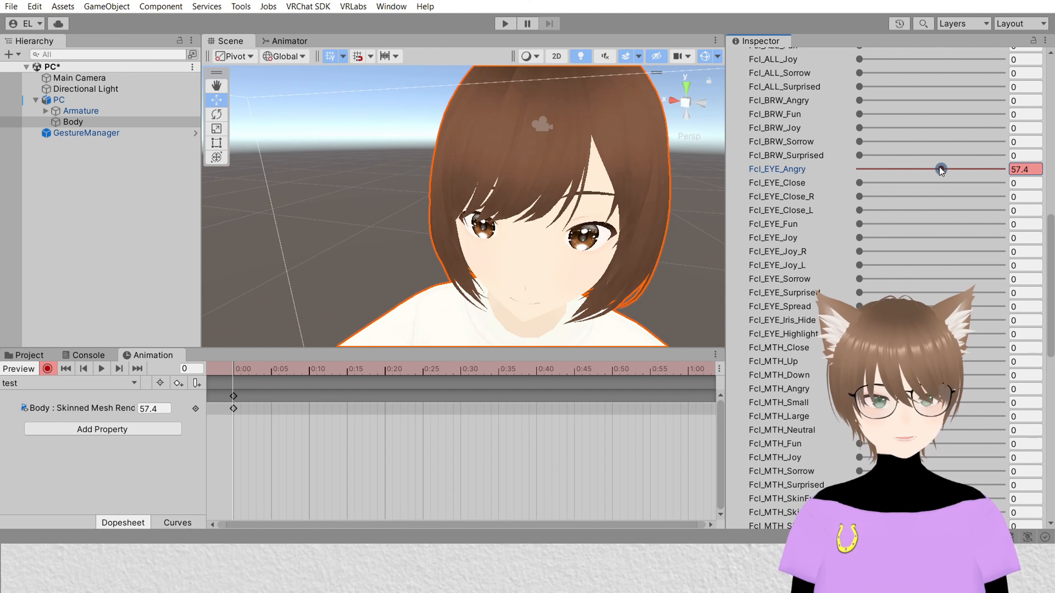
{"action": "mouse_move", "coordinate": [1037, 174]}
{"action": "left_mouse_down"}
{"action": "mouse_move", "coordinate": [821, 175]}
{"action": "mouse_move", "coordinate": [1025, 168]}
{"action": "left_mouse_up"}
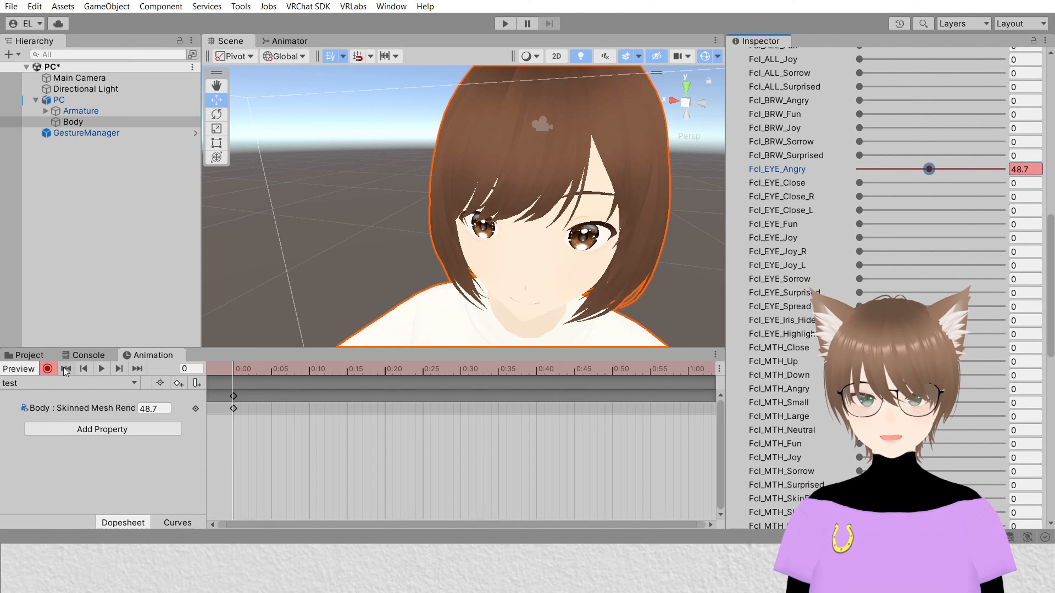
{"action": "left_click", "coordinate": [47, 369]}
Step: Select the PC avatar and examine its Playable Layers in the avatar descriptor
{"action": "left_click", "coordinate": [97, 385]}
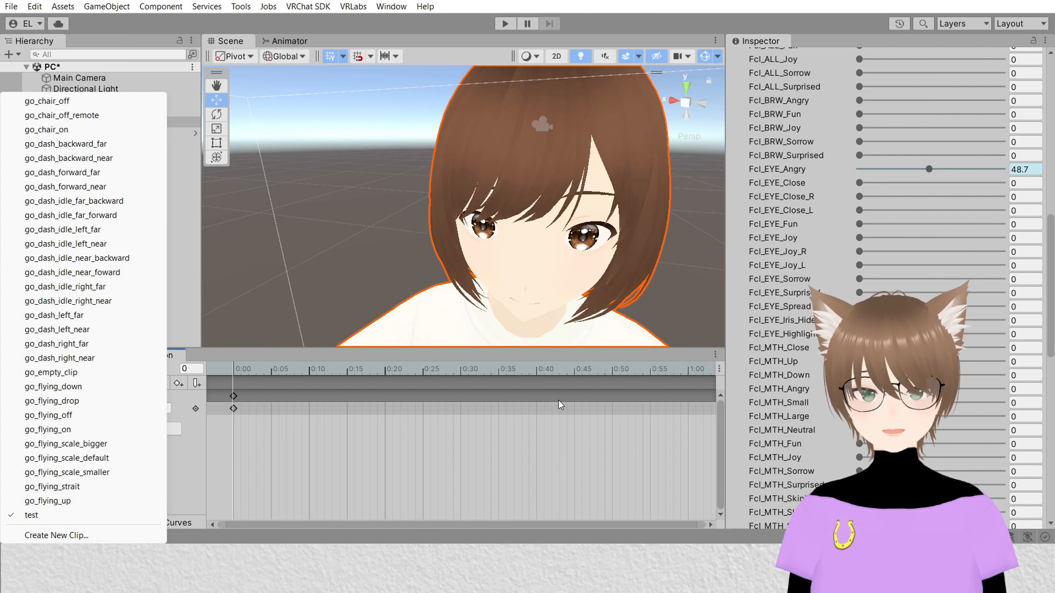
{"action": "left_click", "coordinate": [201, 444]}
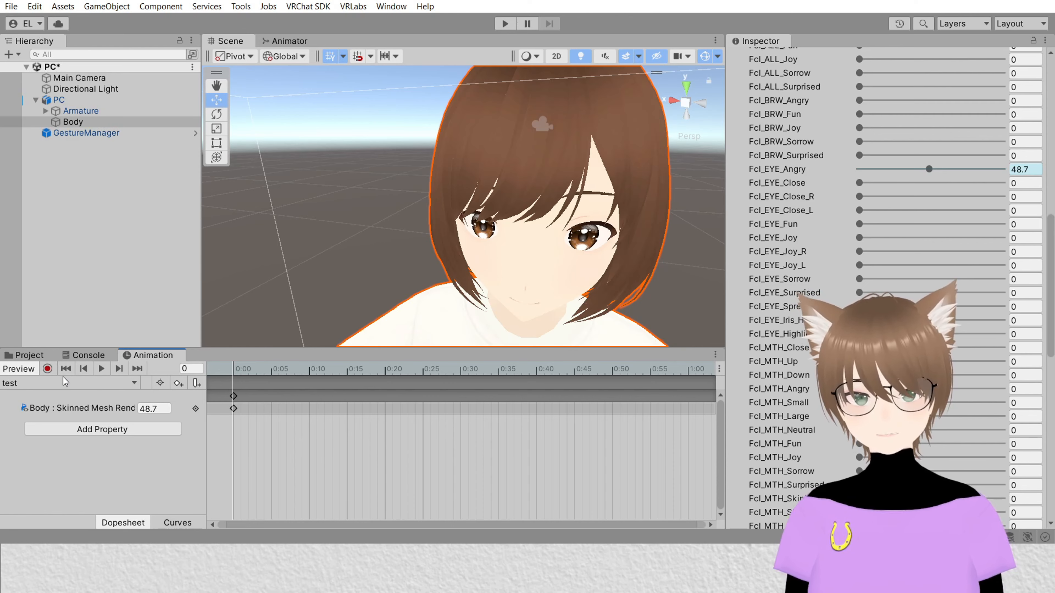
{"action": "left_click", "coordinate": [28, 356]}
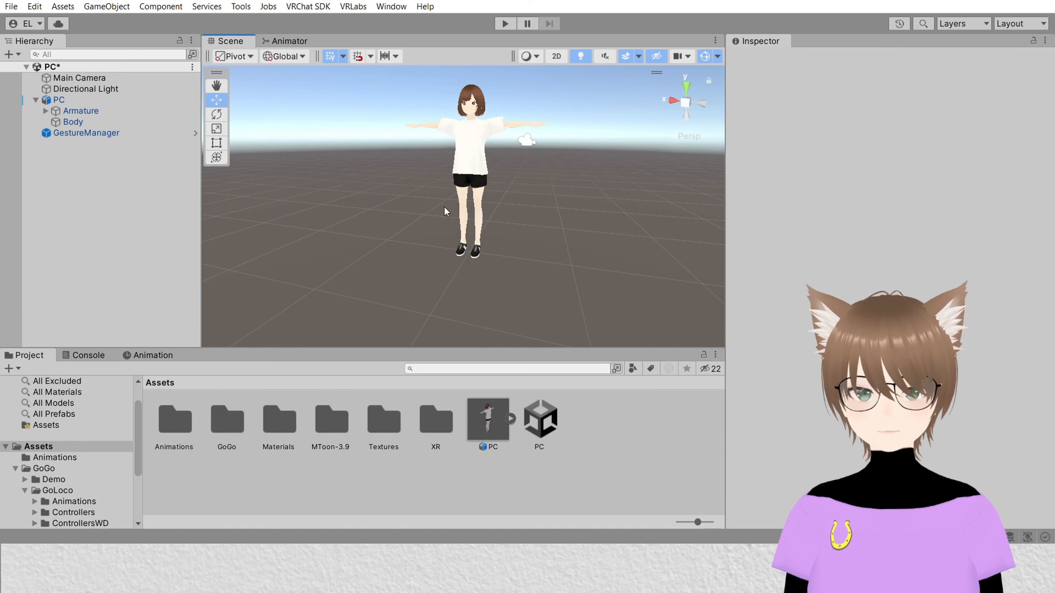
{"action": "scroll", "coordinate": [654, 201], "scroll_direction": "up", "scroll_amount": 5}
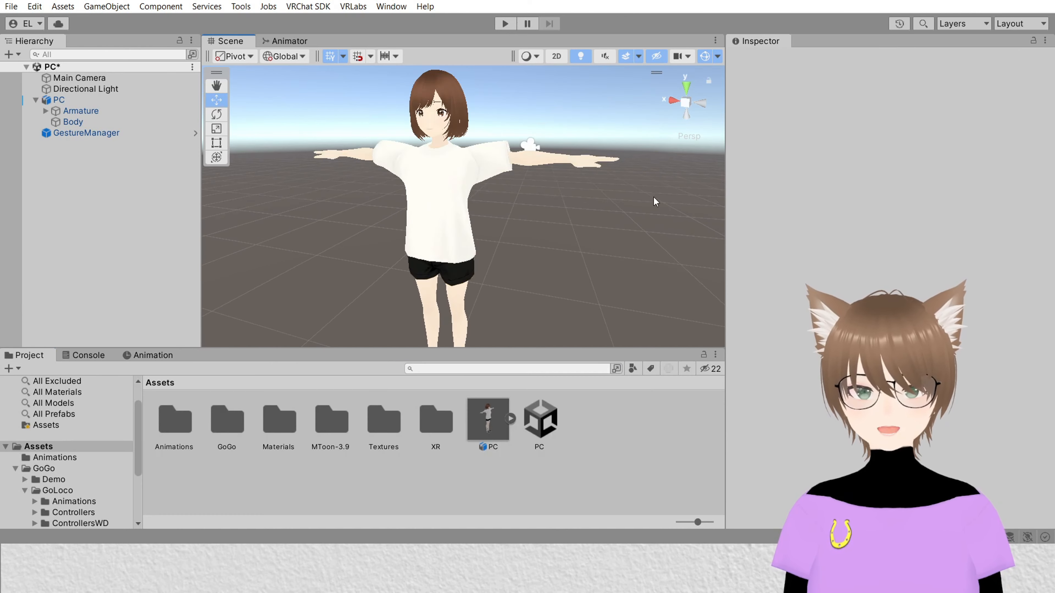
{"action": "left_click", "coordinate": [113, 101]}
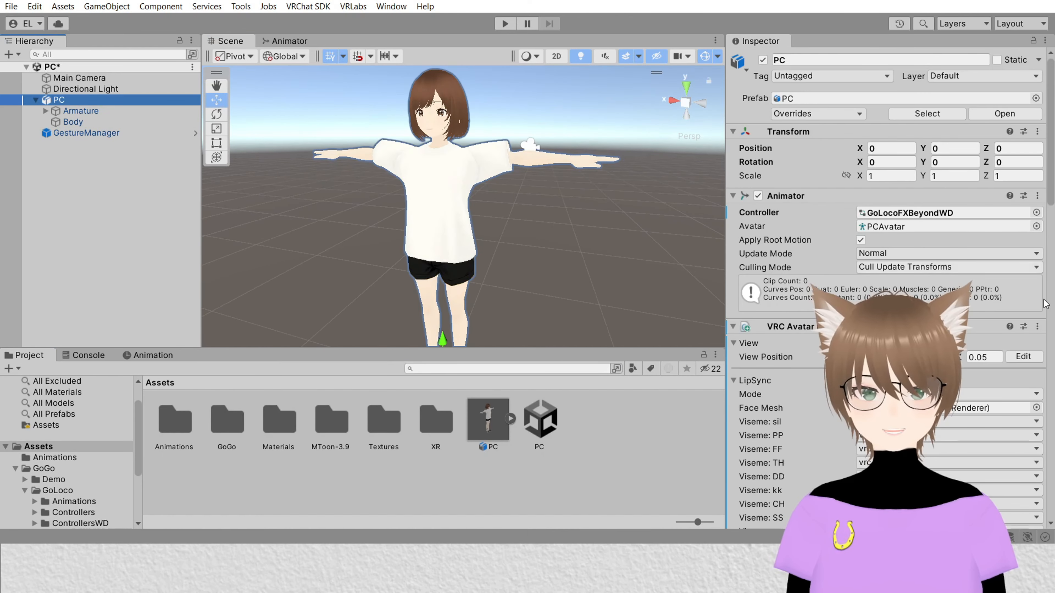
{"action": "scroll", "coordinate": [952, 242], "scroll_direction": "down", "scroll_amount": 15}
{"action": "scroll", "coordinate": [951, 242], "scroll_direction": "down", "scroll_amount": 10}
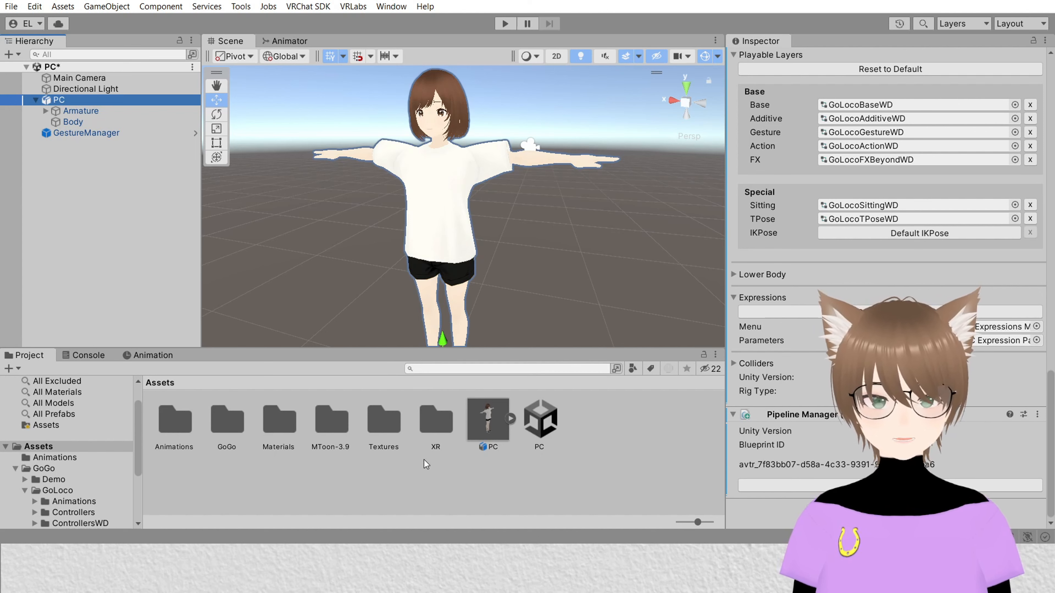
{"action": "right_click", "coordinate": [161, 483]}
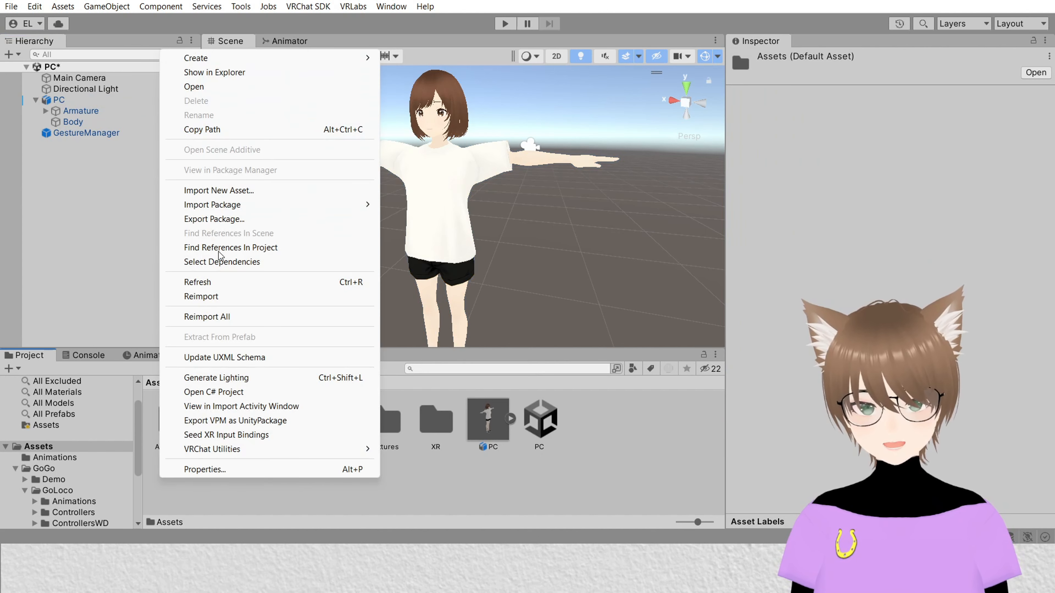
{"action": "mouse_move", "coordinate": [318, 54]}
{"action": "mouse_move", "coordinate": [415, 16]}
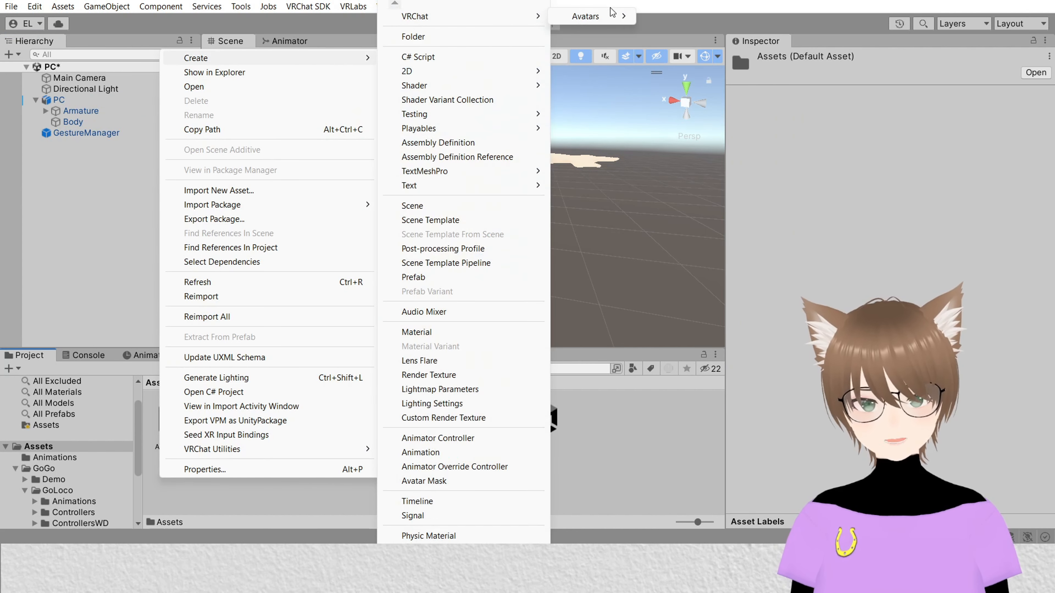
{"action": "mouse_move", "coordinate": [586, 16]}
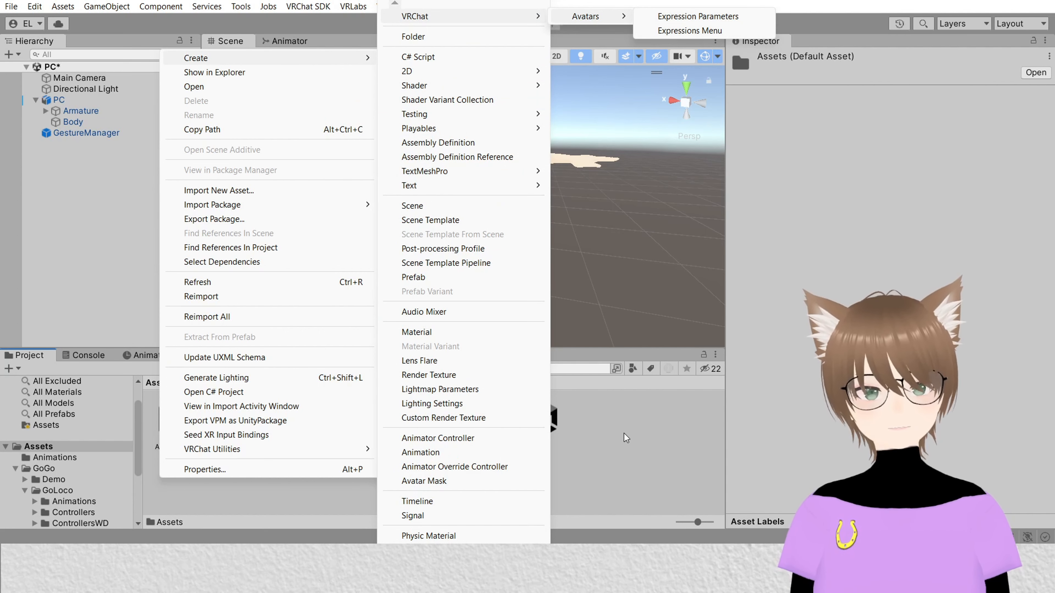
{"action": "left_click", "coordinate": [646, 402]}
Step: Open the PC avatar's Expression Parameters asset from its descriptor to review its parameters
{"action": "left_click", "coordinate": [58, 99]}
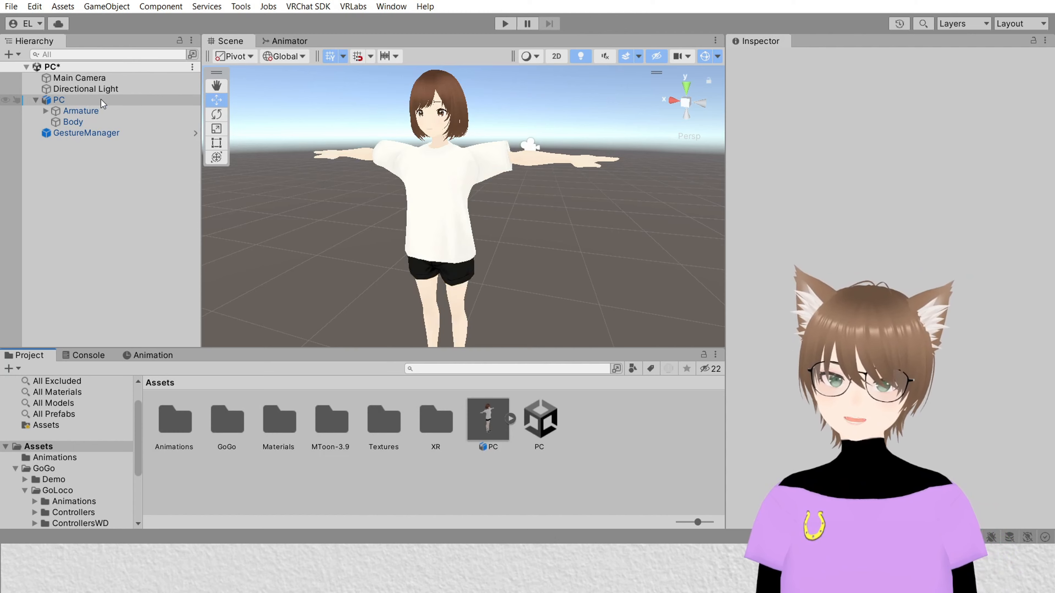
{"action": "scroll", "coordinate": [889, 291], "scroll_direction": "down", "scroll_amount": 10}
{"action": "scroll", "coordinate": [888, 291], "scroll_direction": "down", "scroll_amount": 4}
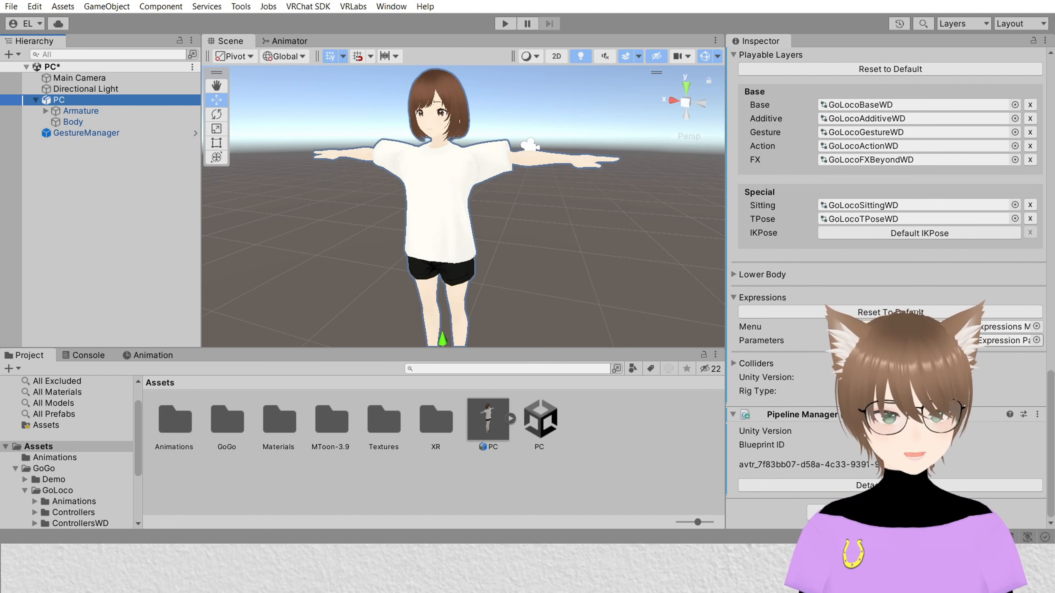
{"action": "double_click", "coordinate": [921, 340]}
{"action": "scroll", "coordinate": [955, 395], "scroll_direction": "down", "scroll_amount": 1}
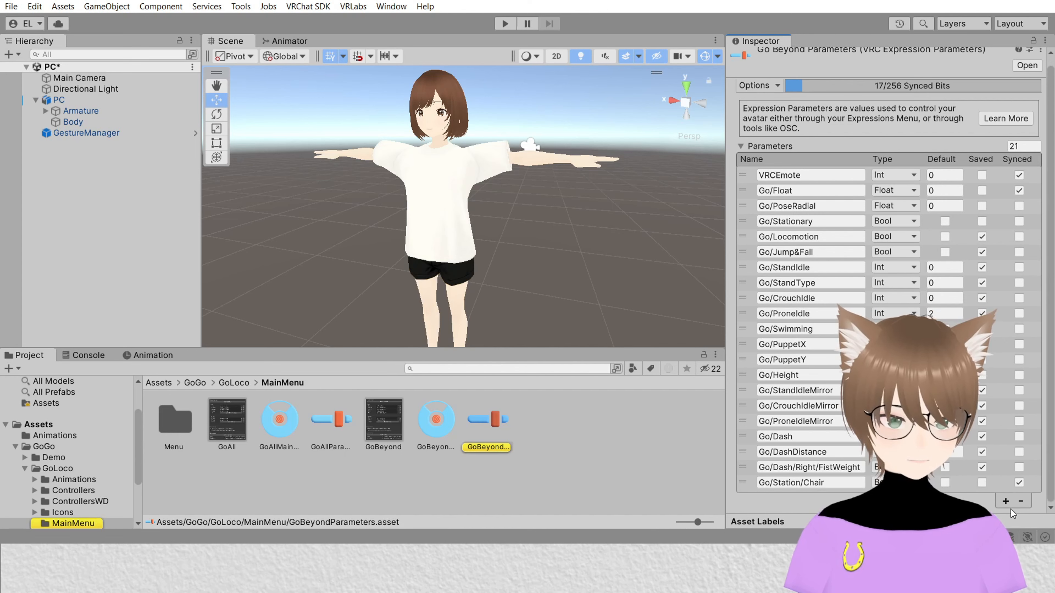
Step: Add a new Int expression parameter named Faces to the avatar's Go Beyond Parameters
{"action": "left_click", "coordinate": [1005, 501]}
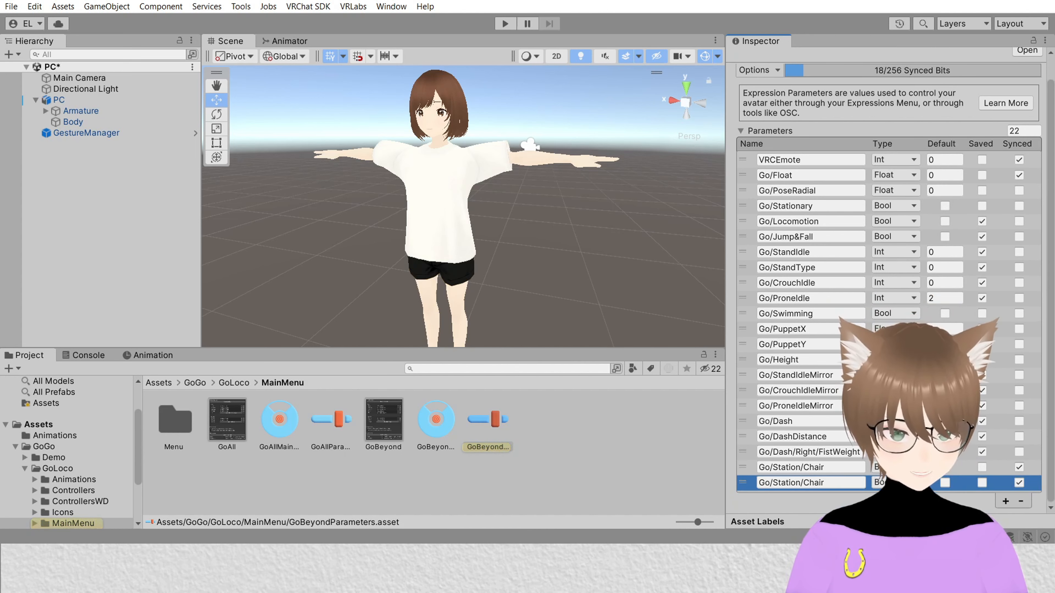
{"action": "left_click", "coordinate": [895, 482]}
{"action": "left_click", "coordinate": [893, 497]}
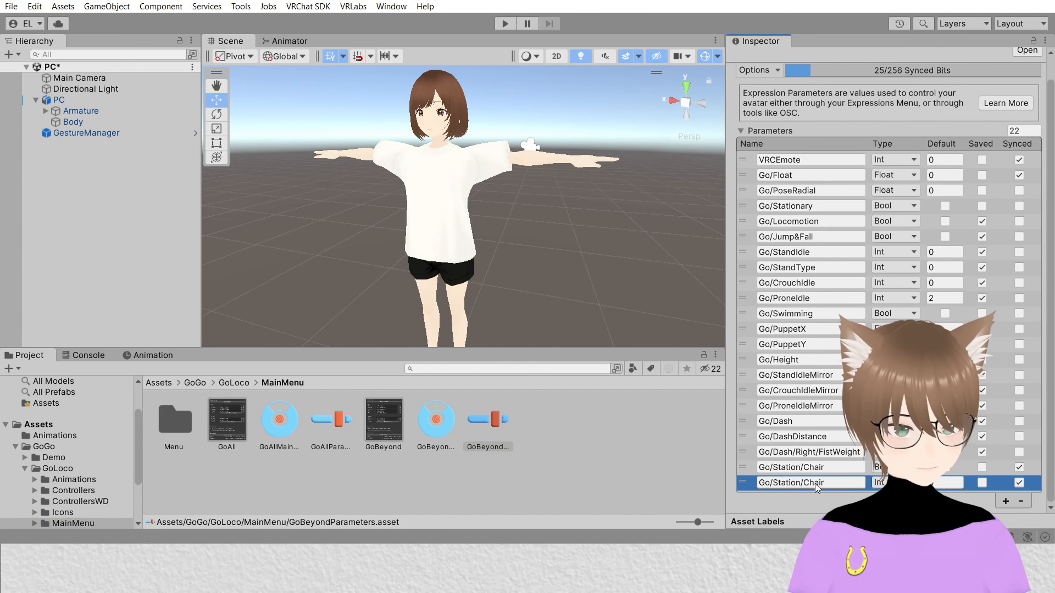
{"action": "left_click", "coordinate": [847, 484]}
{"action": "type", "text": "Faces"}
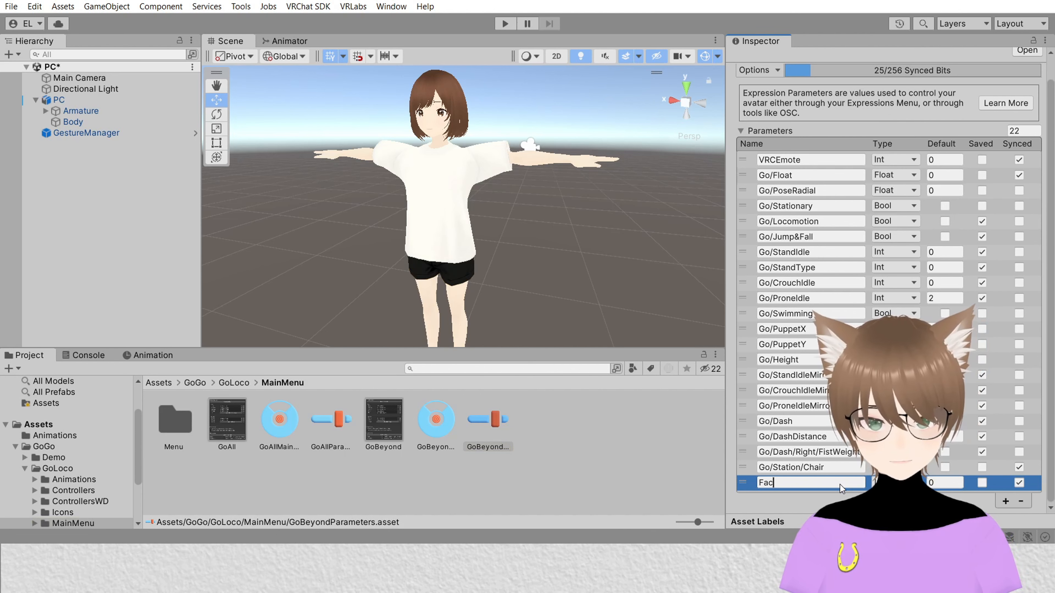
{"action": "key", "text": "Return"}
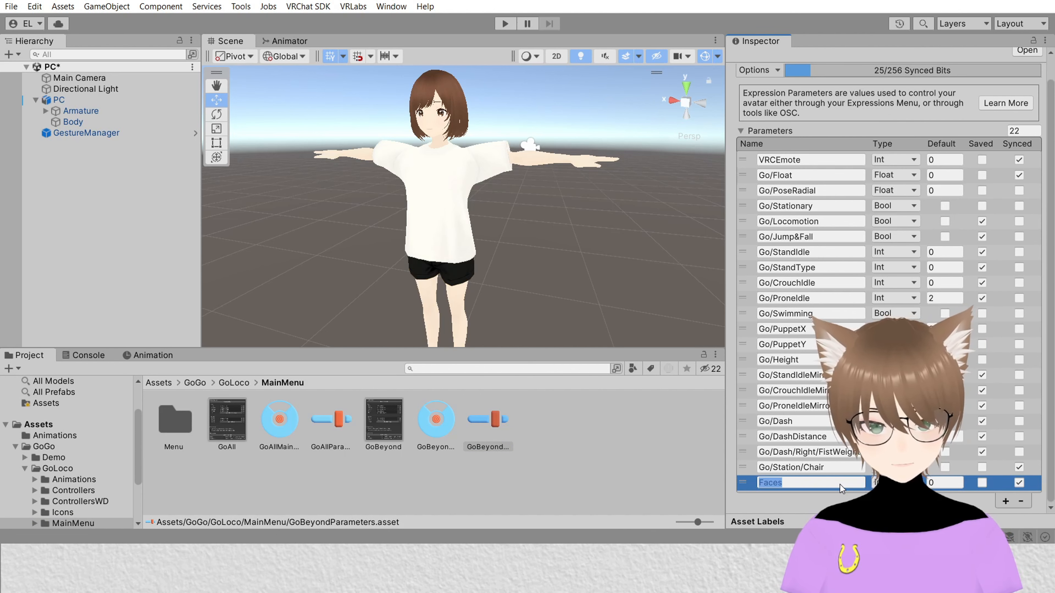
{"action": "left_click", "coordinate": [840, 485]}
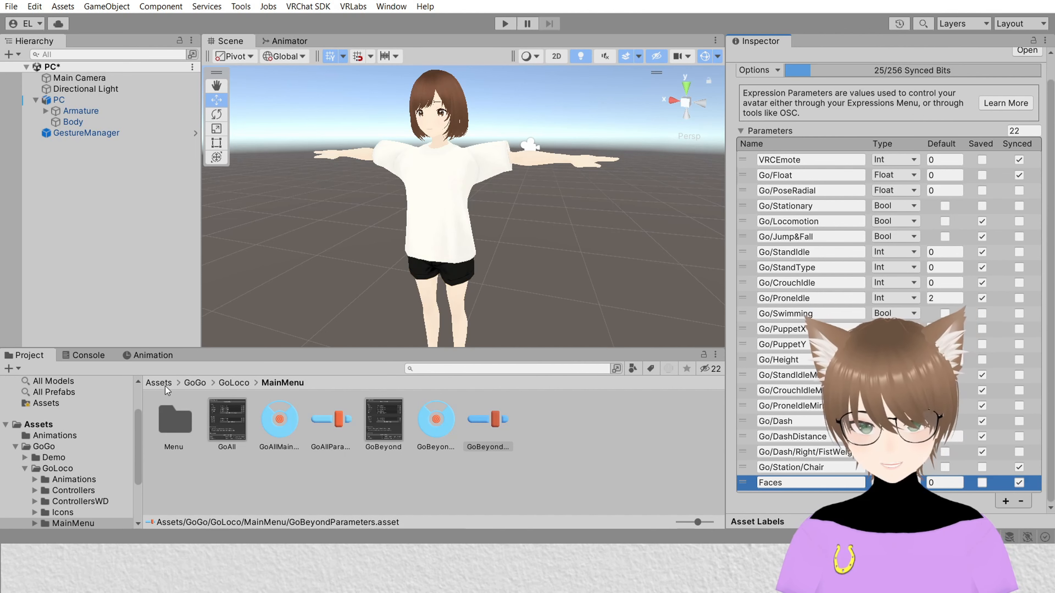
Step: Open the PC avatar's GoLocoFXBeyondWD animator controller and add an Int parameter named Faces
{"action": "left_click", "coordinate": [66, 99]}
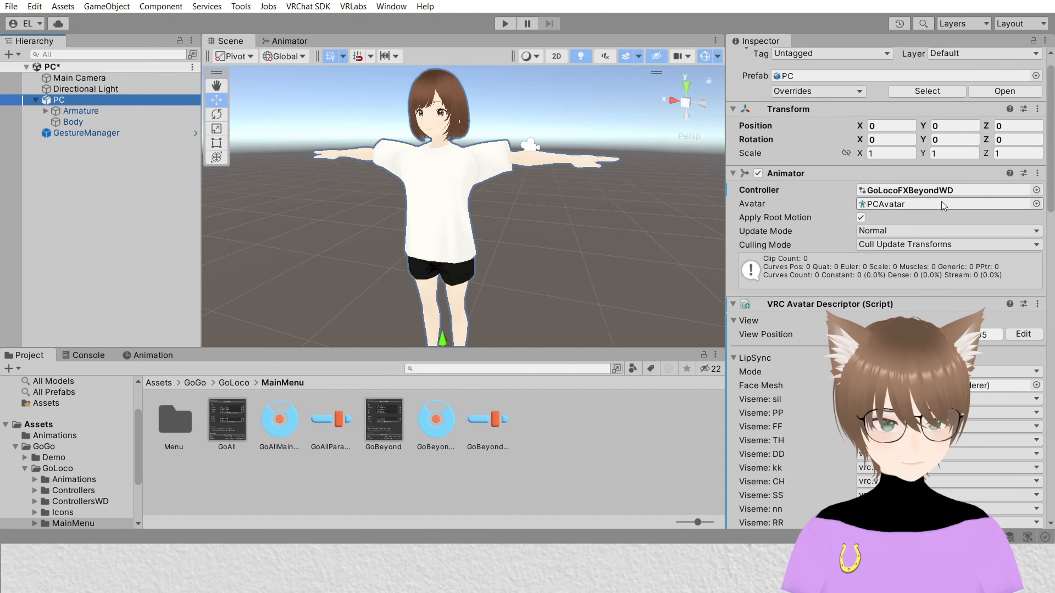
{"action": "double_click", "coordinate": [946, 190]}
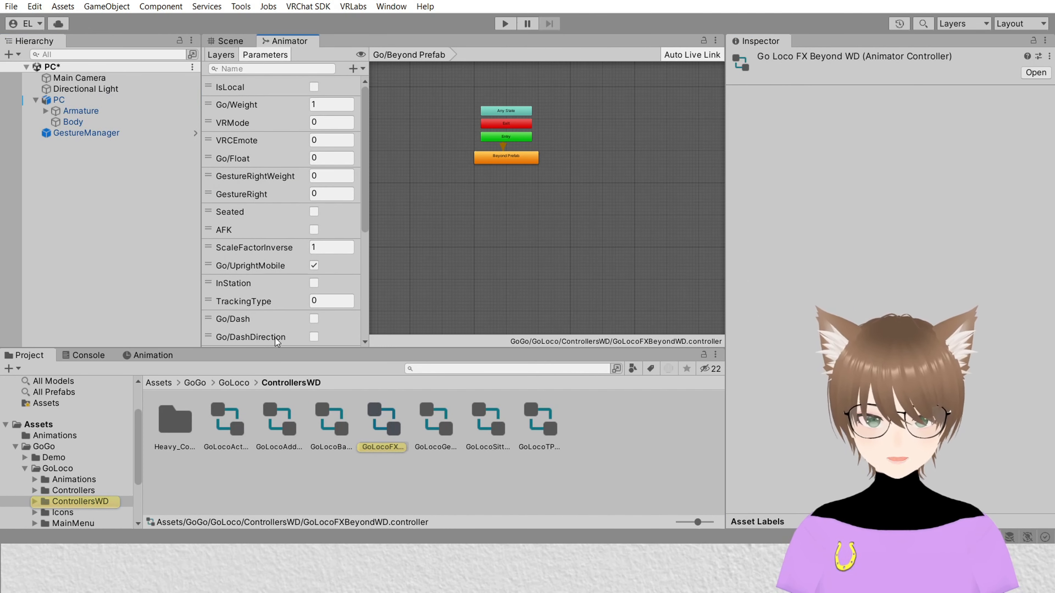
{"action": "left_click", "coordinate": [355, 69]}
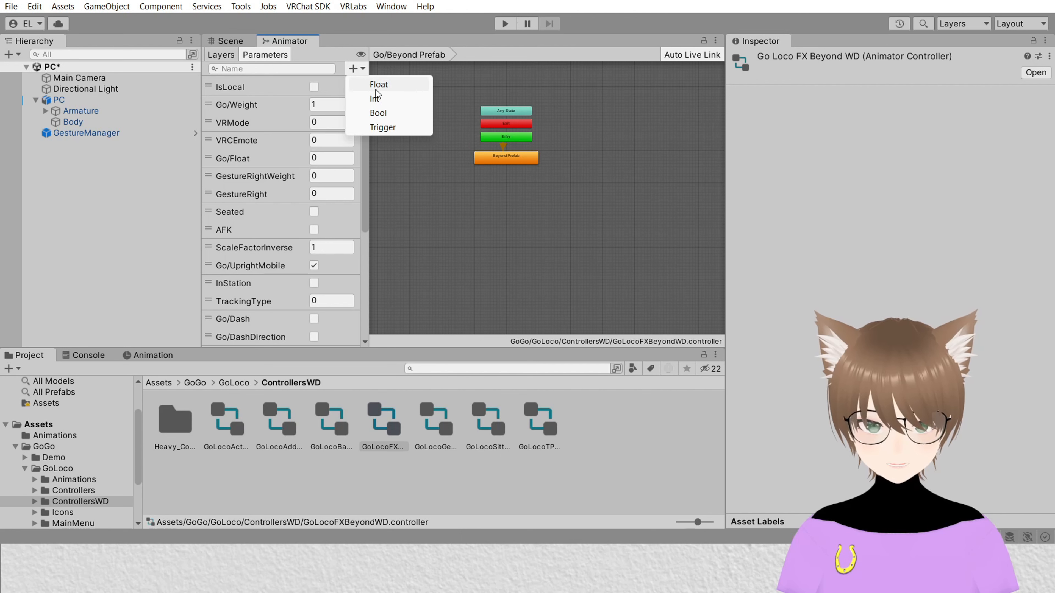
{"action": "left_click", "coordinate": [395, 97]}
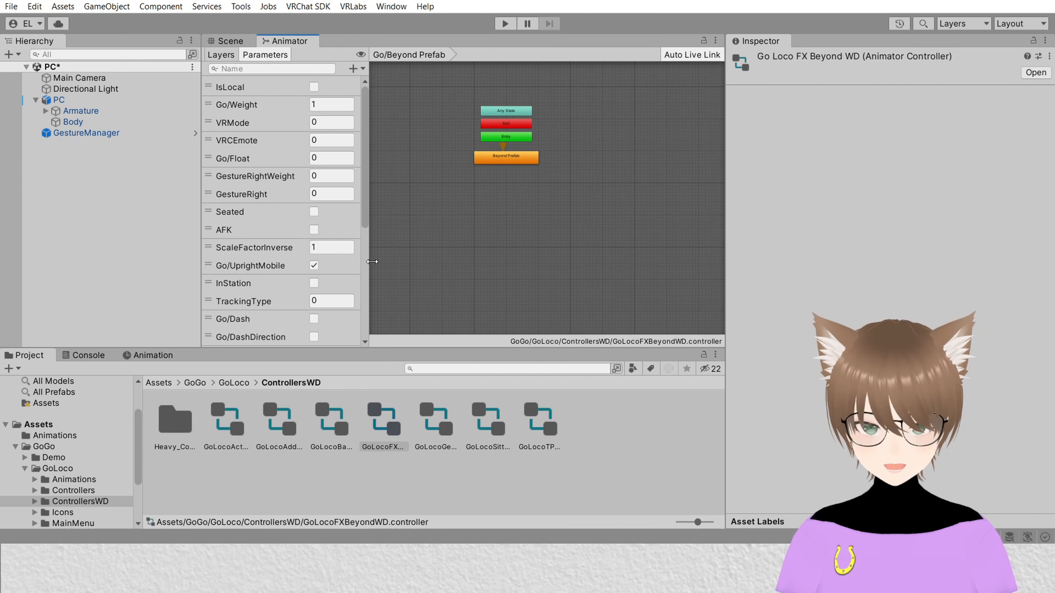
{"action": "scroll", "coordinate": [366, 282], "scroll_direction": "down", "scroll_amount": 5}
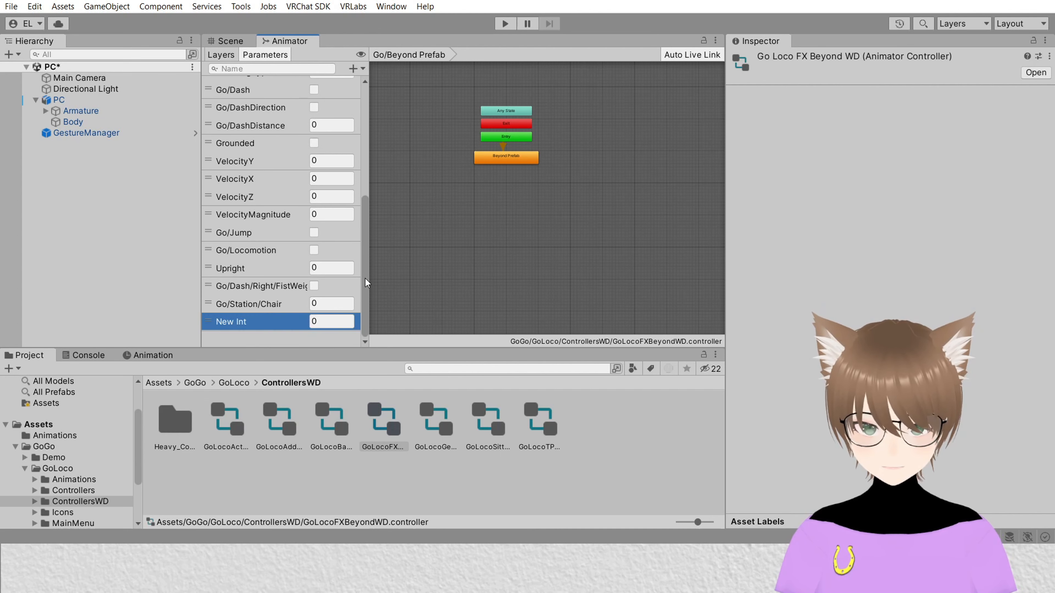
{"action": "double_click", "coordinate": [239, 320]}
{"action": "type", "text": "Faces"}
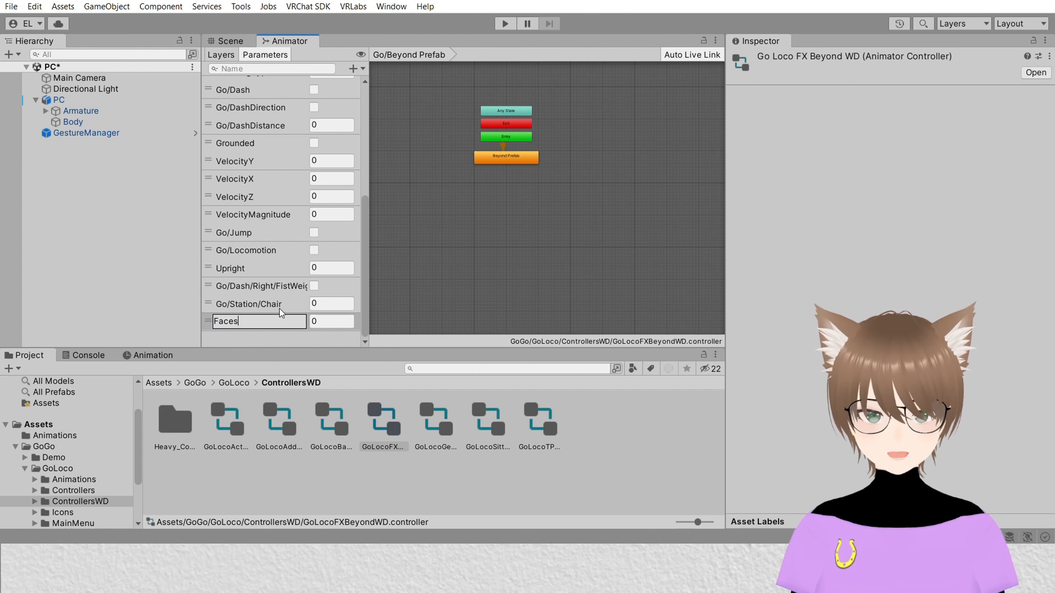
{"action": "key", "text": "Return"}
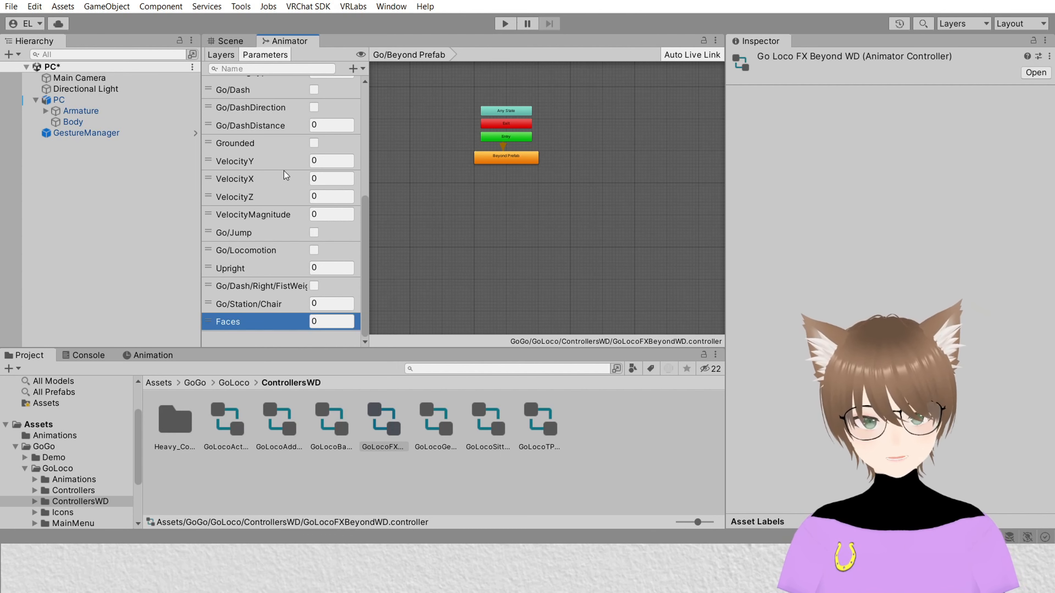
Step: Add a new layer named Faces to the FX controller
{"action": "left_click", "coordinate": [220, 55]}
{"action": "middle_click_drag", "start_coordinate": [571, 190], "coordinate": [561, 197]}
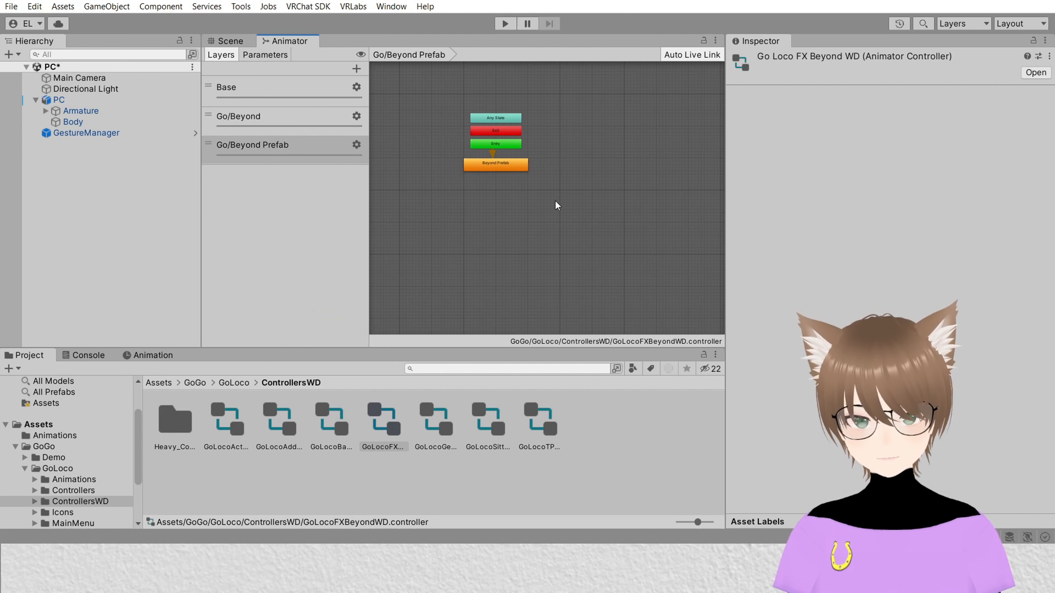
{"action": "left_click", "coordinate": [357, 69]}
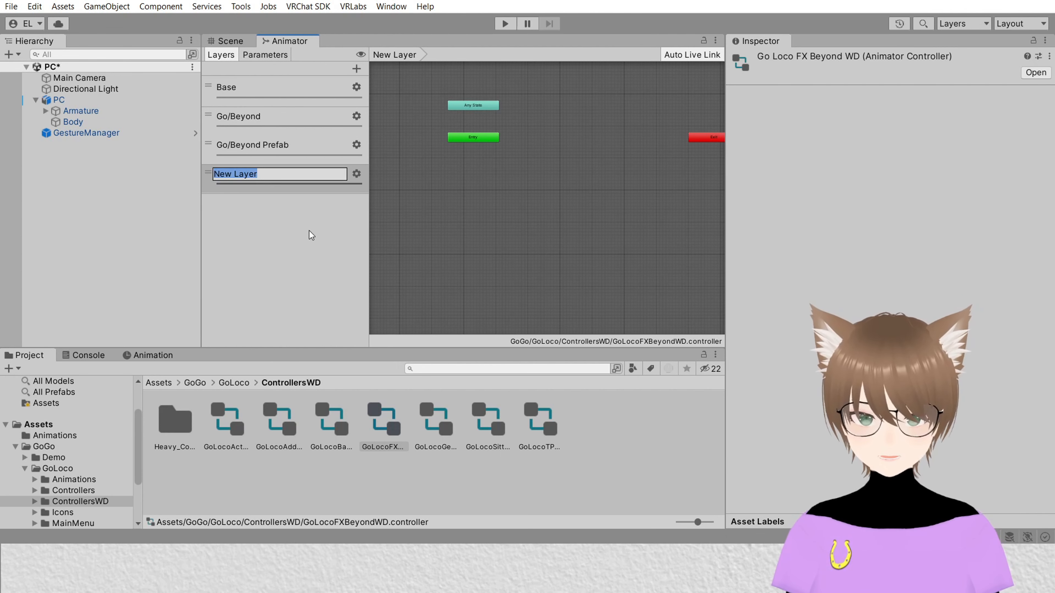
{"action": "type", "text": "Faces"}
{"action": "key", "text": "Return"}
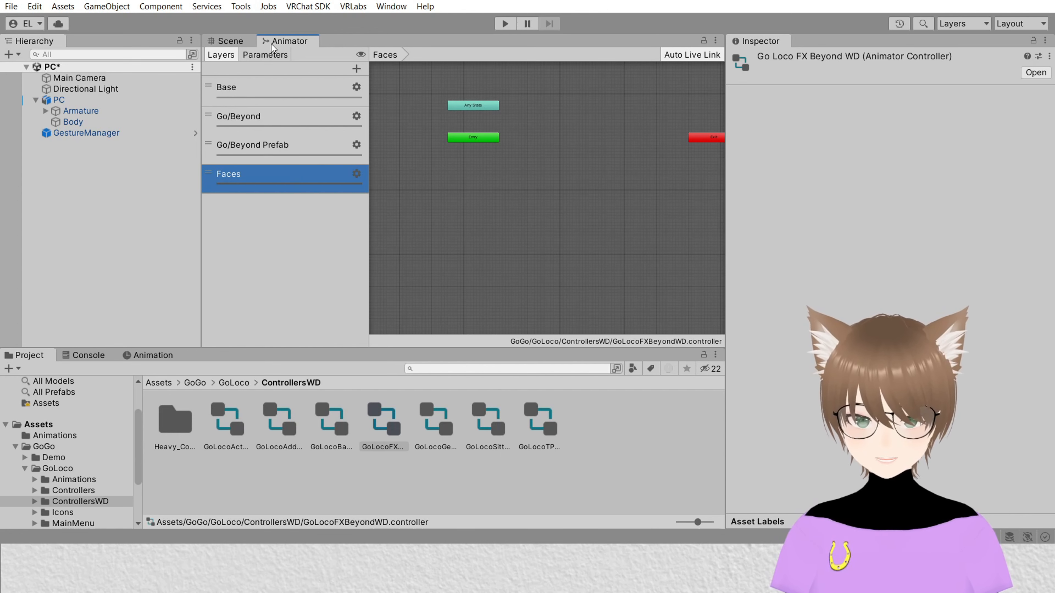
Step: Set the Faces layer's weight to 1
{"action": "left_click", "coordinate": [266, 54]}
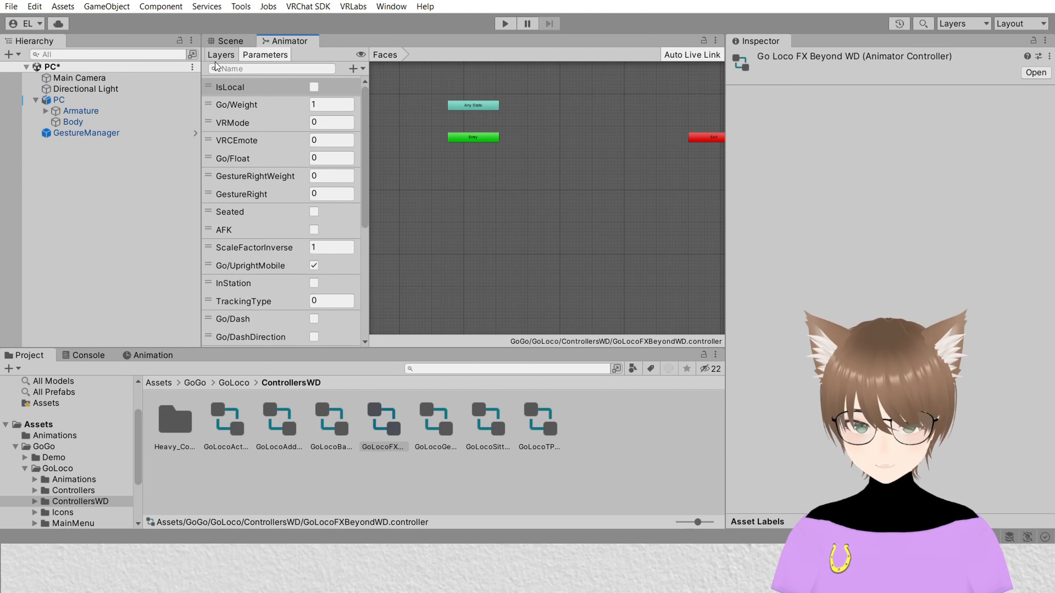
{"action": "left_click", "coordinate": [220, 55]}
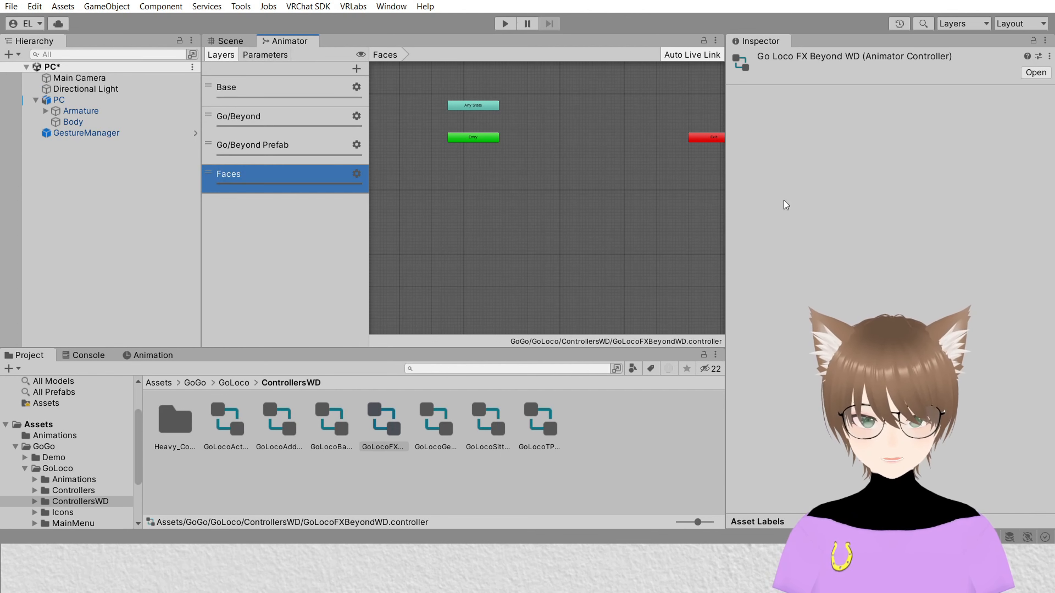
{"action": "left_click", "coordinate": [355, 174]}
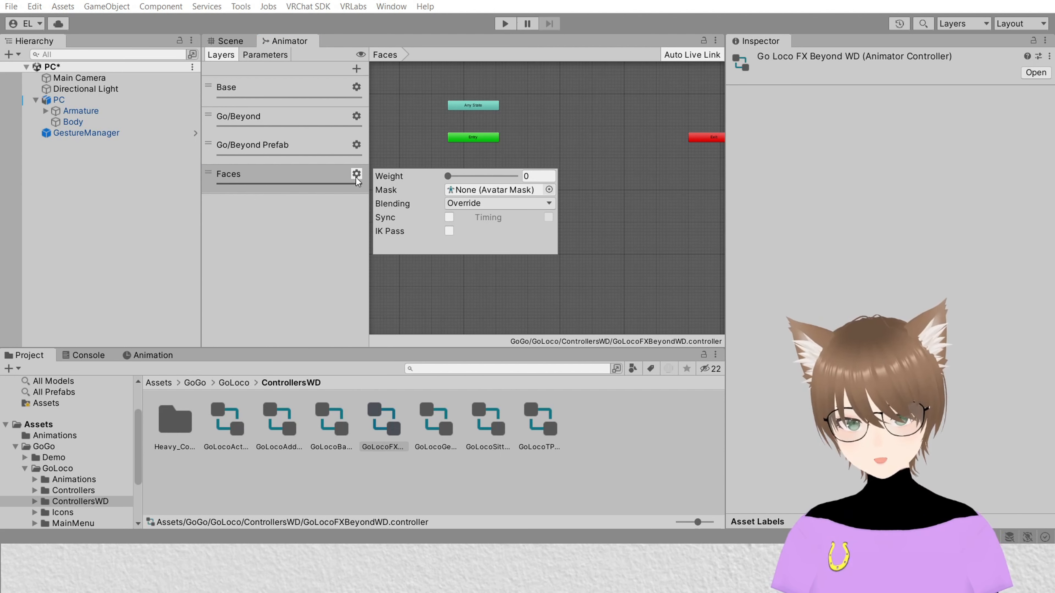
{"action": "left_click_drag", "start_coordinate": [448, 176], "coordinate": [849, 157]}
{"action": "left_click", "coordinate": [621, 141]}
Step: Create an empty state in the Faces layer's state machine
{"action": "double_click", "coordinate": [278, 183]}
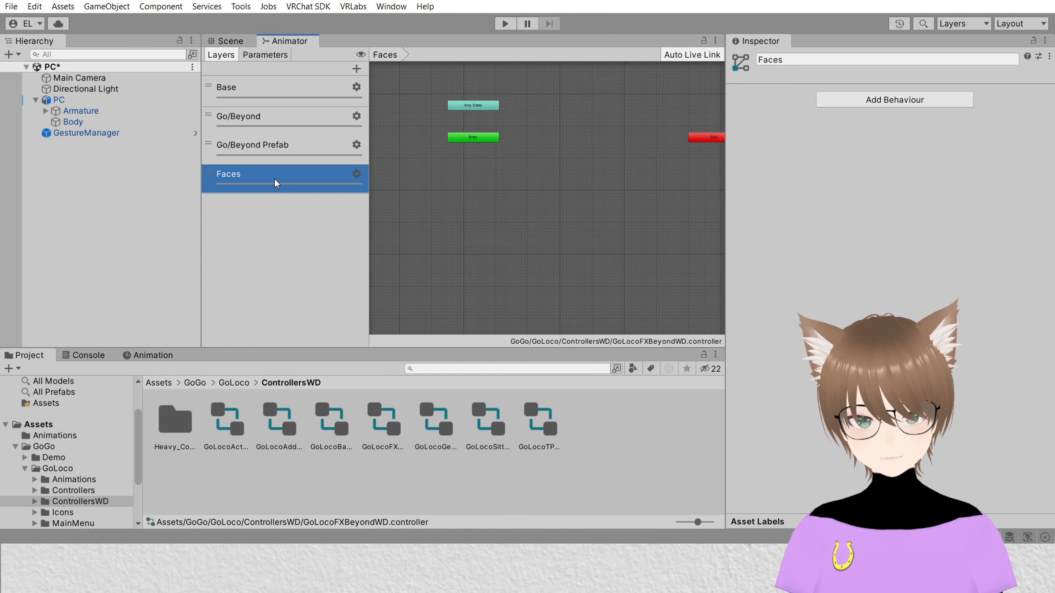
{"action": "key", "text": "Return"}
{"action": "middle_click_drag", "start_coordinate": [458, 188], "coordinate": [428, 207]}
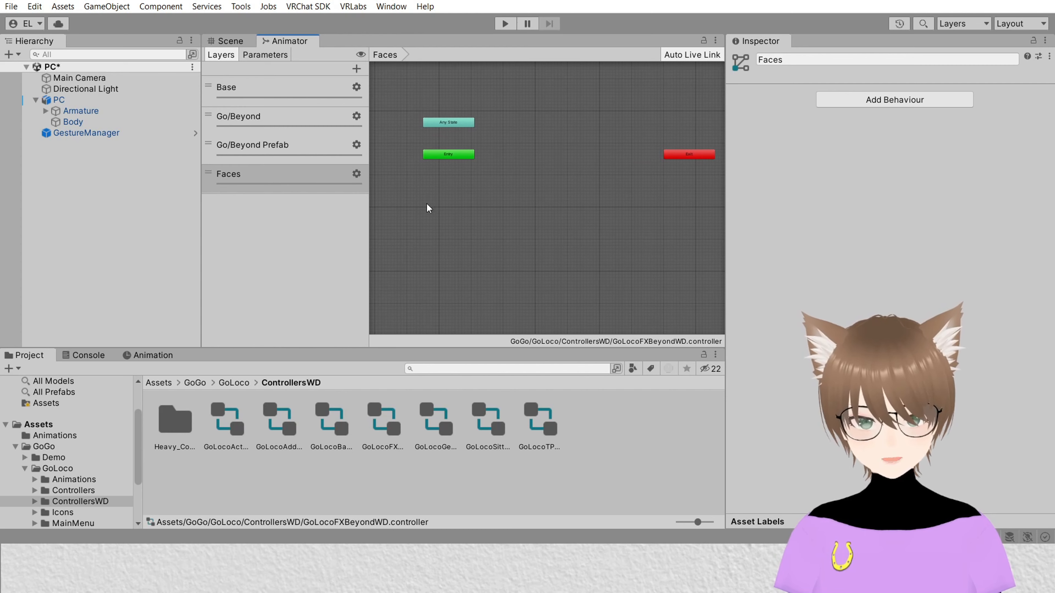
{"action": "scroll", "coordinate": [624, 181], "scroll_direction": "down", "scroll_amount": 3}
{"action": "scroll", "coordinate": [618, 175], "scroll_direction": "up", "scroll_amount": 2}
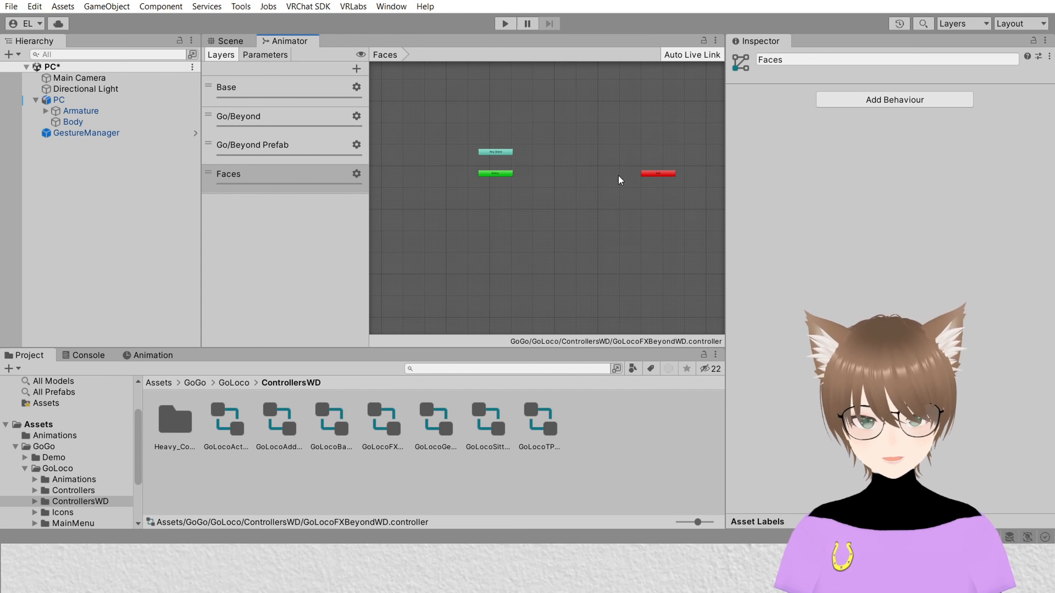
{"action": "middle_click_drag", "start_coordinate": [618, 175], "coordinate": [604, 189]}
{"action": "scroll", "coordinate": [633, 156], "scroll_direction": "up", "scroll_amount": 2}
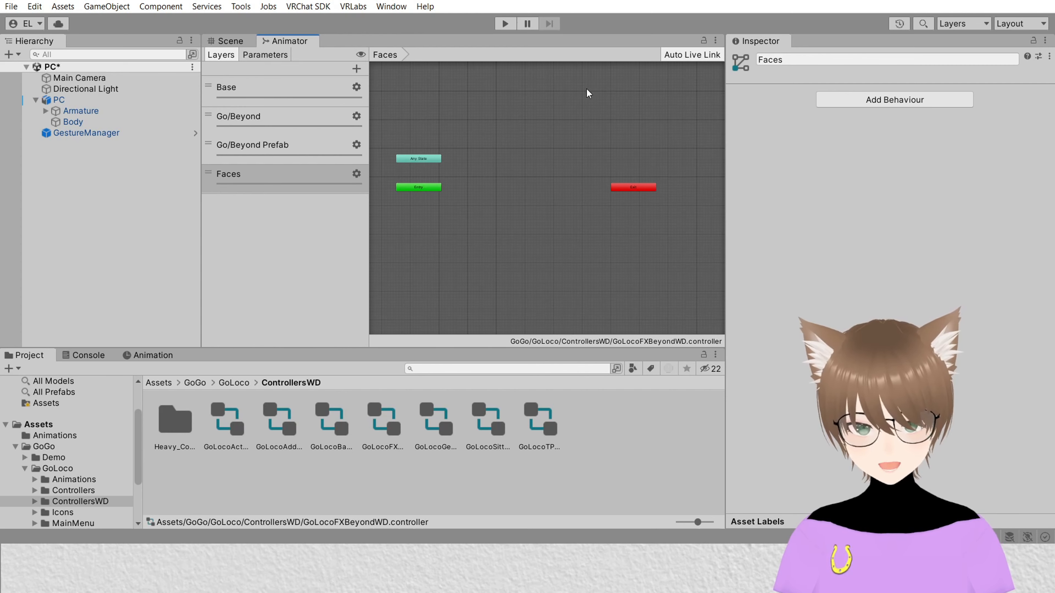
{"action": "left_click_drag", "start_coordinate": [370, 218], "coordinate": [171, 227]}
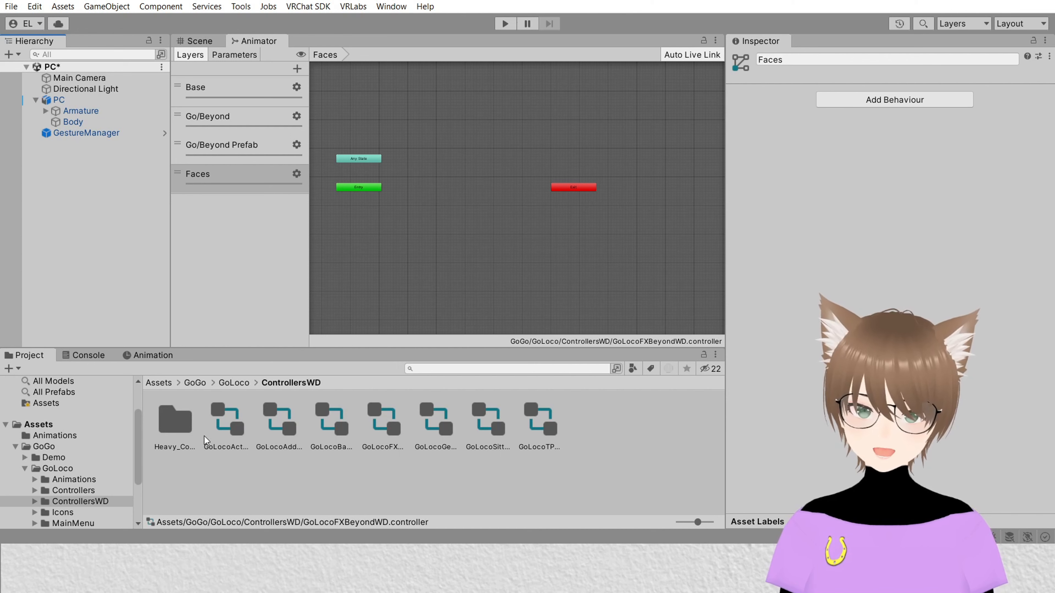
{"action": "left_click", "coordinate": [158, 383]}
{"action": "right_click", "coordinate": [420, 174]}
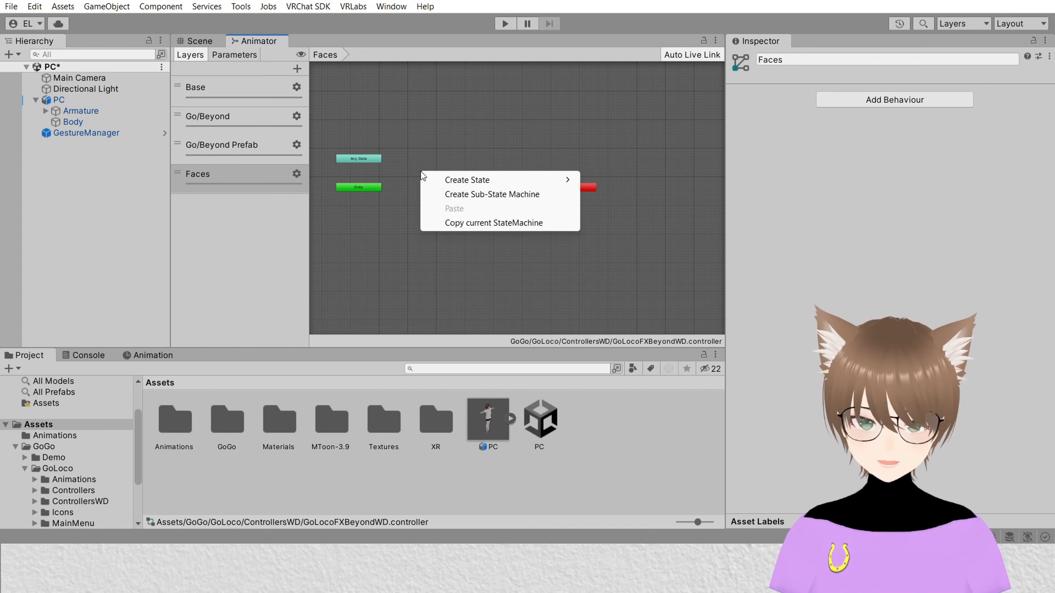
{"action": "mouse_move", "coordinate": [453, 176]}
{"action": "left_click", "coordinate": [614, 179]}
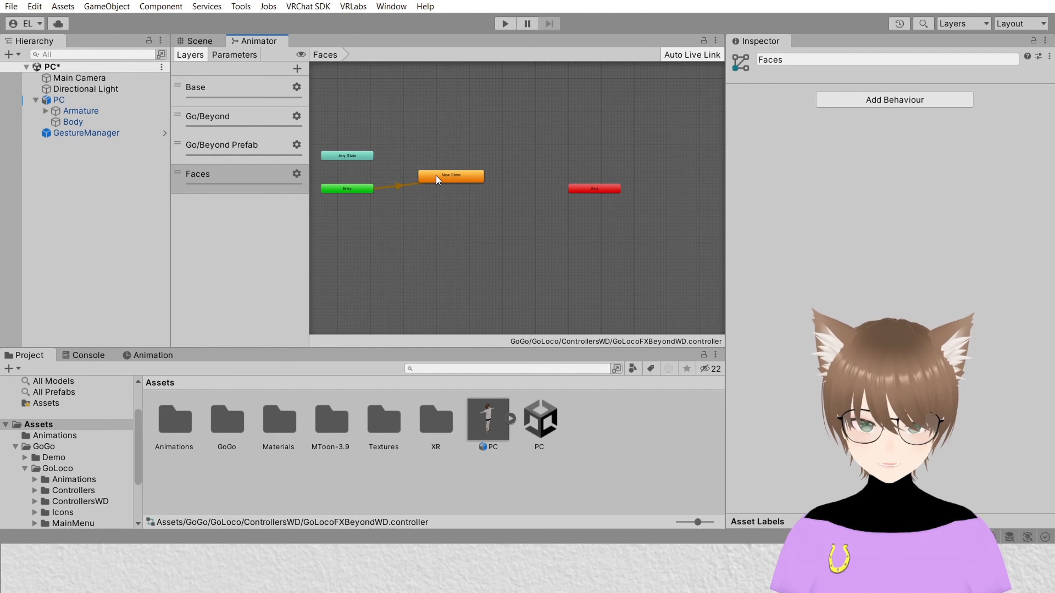
Step: Rename the new state to Idle and reposition it in the graph
{"action": "scroll", "coordinate": [435, 175], "scroll_direction": "up", "scroll_amount": 5}
{"action": "left_click", "coordinate": [480, 179]}
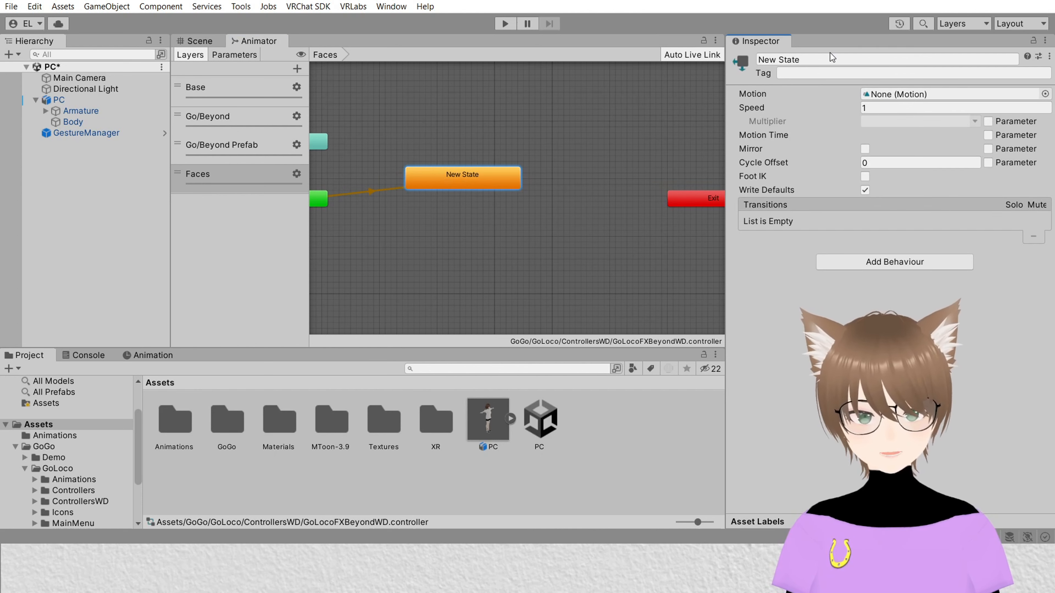
{"action": "left_click", "coordinate": [824, 58]}
{"action": "type", "text": "Idle"}
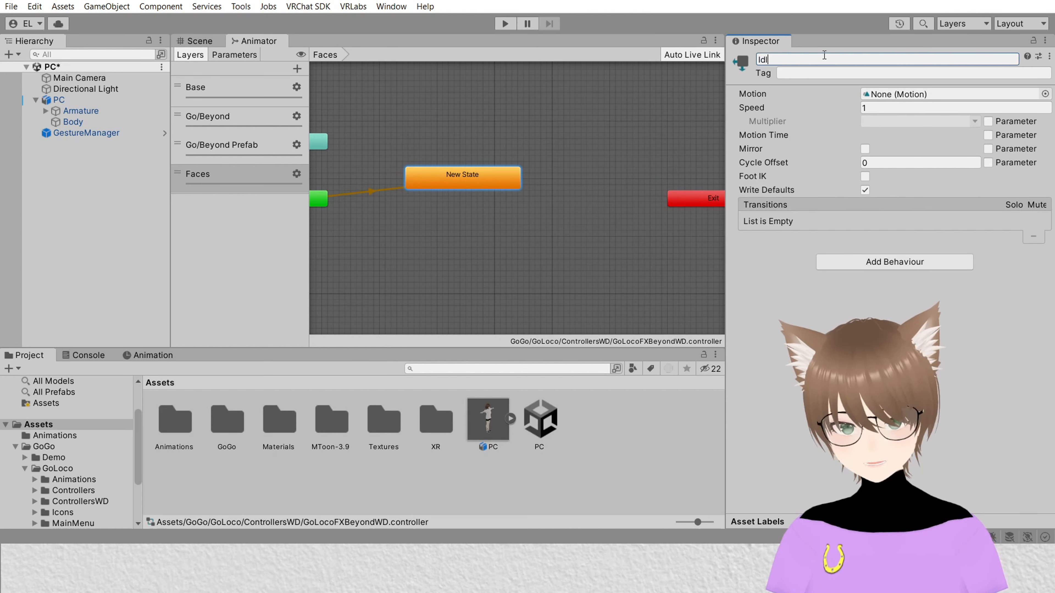
{"action": "key", "text": "Return"}
{"action": "left_click", "coordinate": [424, 194]}
{"action": "left_click_drag", "start_coordinate": [461, 179], "coordinate": [412, 186]}
Step: Make a transition from Any State to the Idle state and select it
{"action": "left_click_drag", "start_coordinate": [323, 144], "coordinate": [592, 117]}
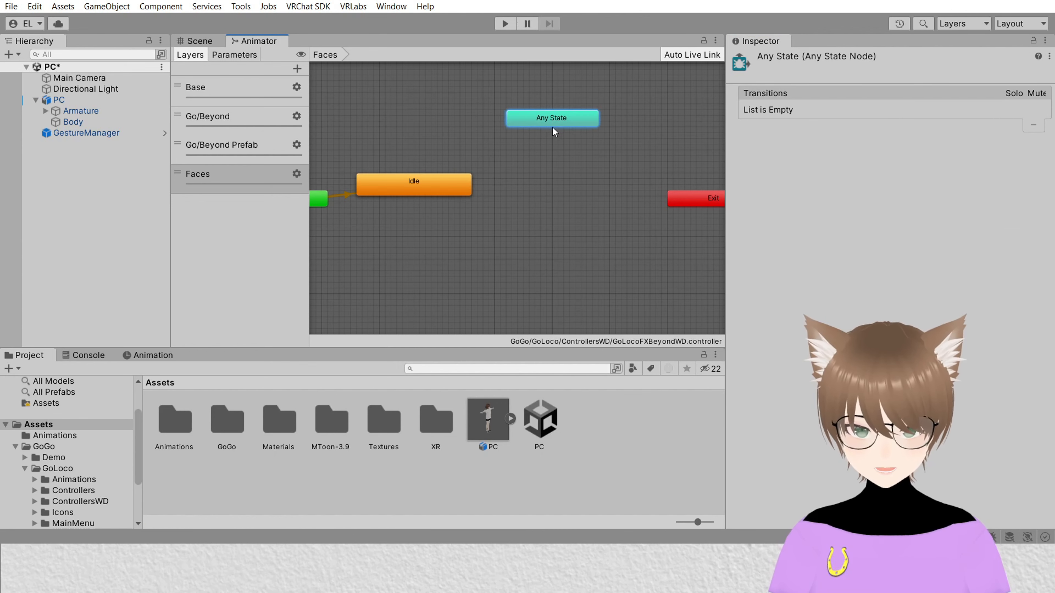
{"action": "right_click", "coordinate": [539, 120]}
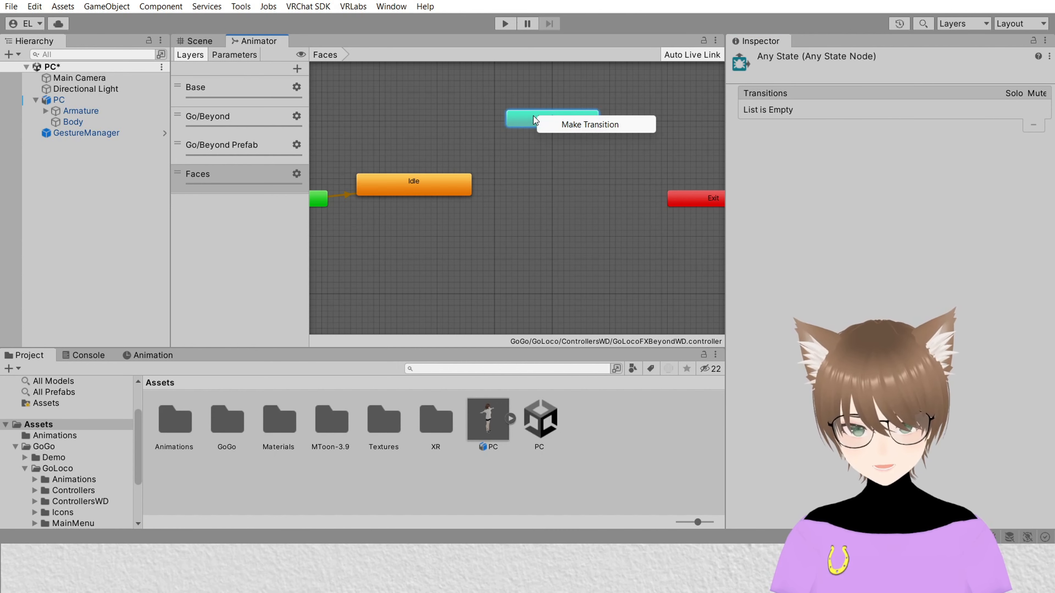
{"action": "left_click", "coordinate": [582, 125]}
{"action": "left_click", "coordinate": [414, 191]}
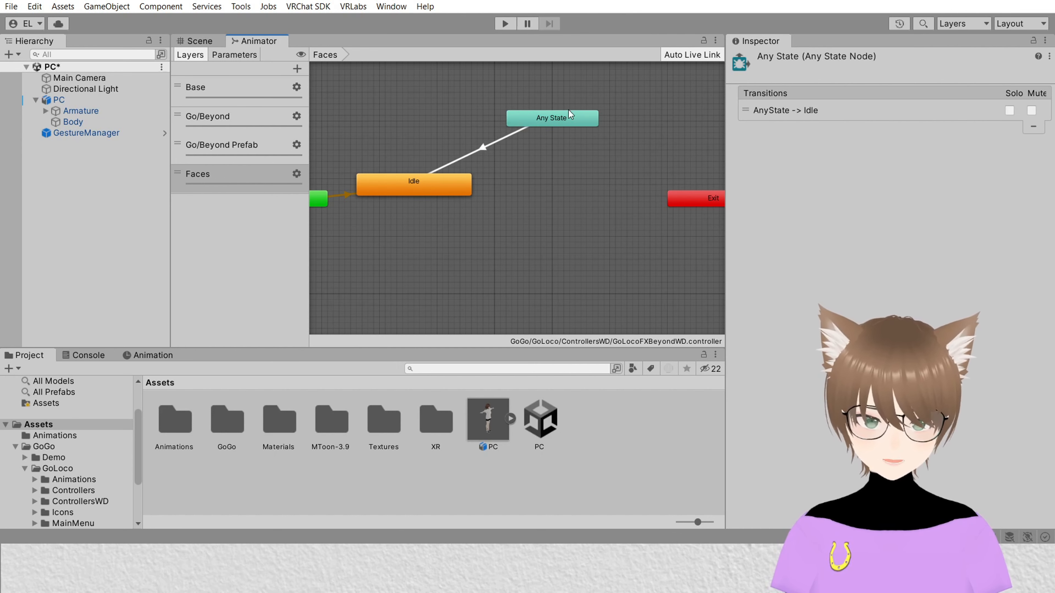
{"action": "left_click", "coordinate": [481, 152]}
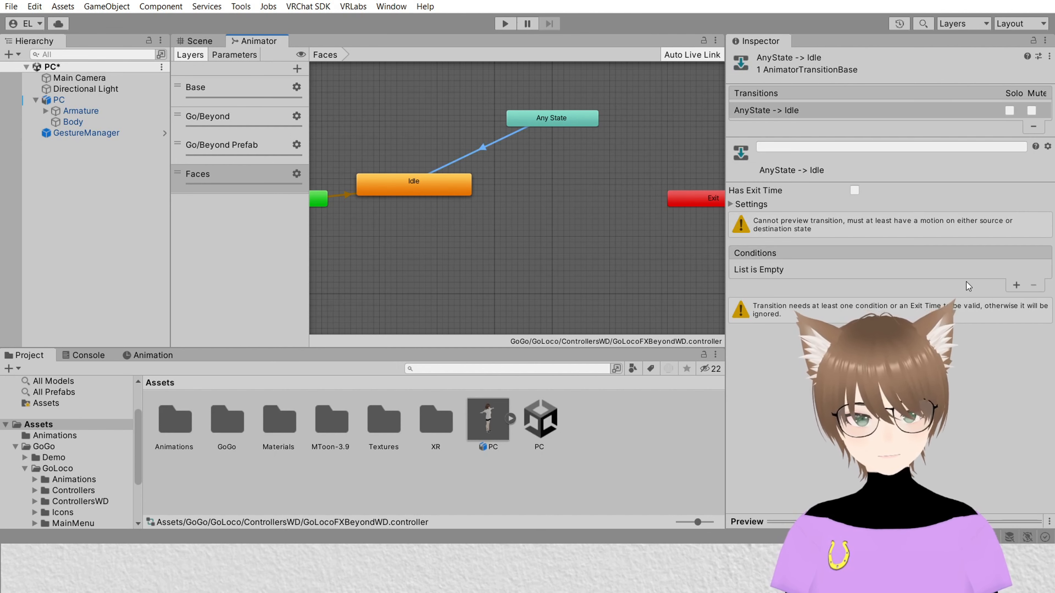
Step: Add a condition to the transition requiring Faces Equals 0
{"action": "left_click", "coordinate": [1016, 286]}
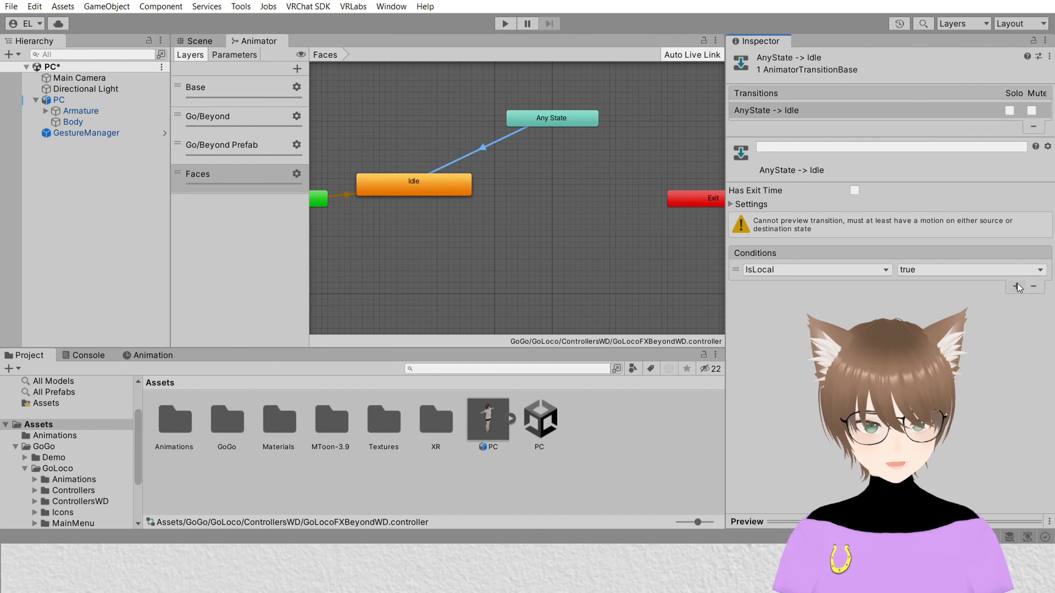
{"action": "left_click", "coordinate": [801, 275]}
{"action": "left_click", "coordinate": [754, 513]}
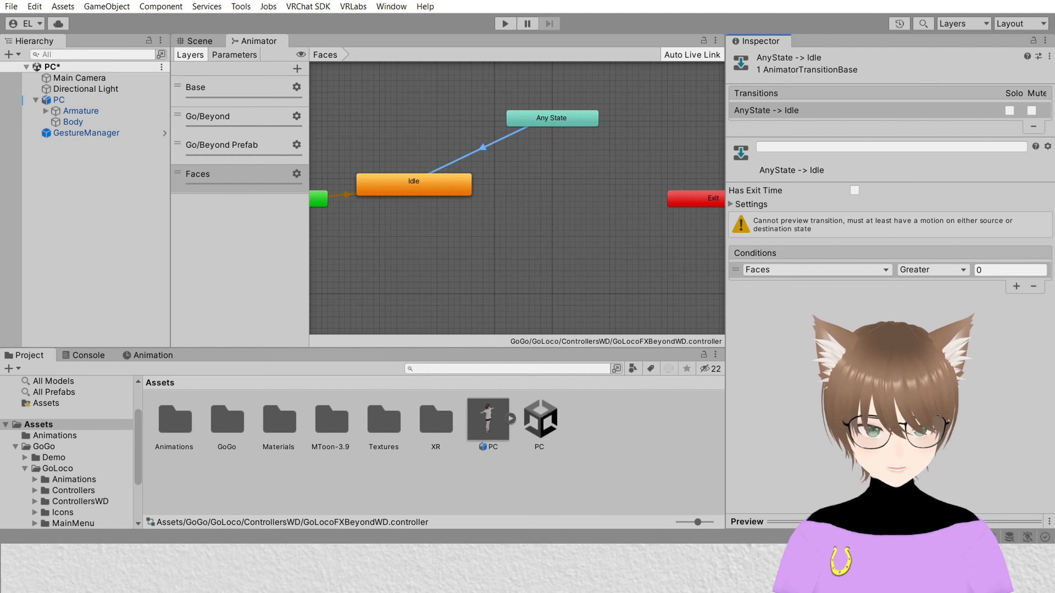
{"action": "left_click", "coordinate": [922, 271]}
{"action": "left_click", "coordinate": [935, 315]}
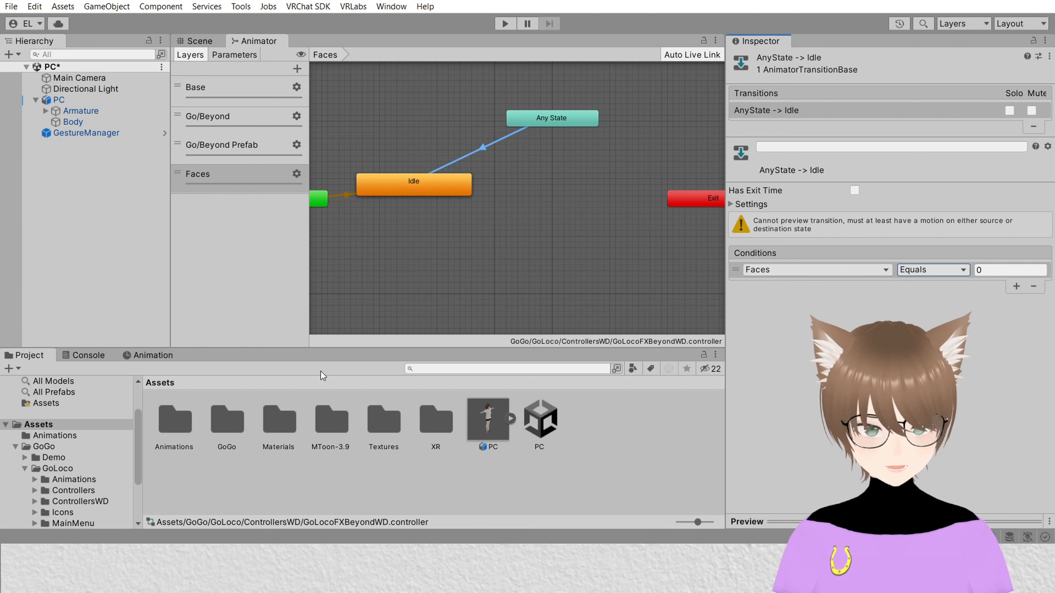
{"action": "middle_click_drag", "start_coordinate": [572, 272], "coordinate": [548, 283]}
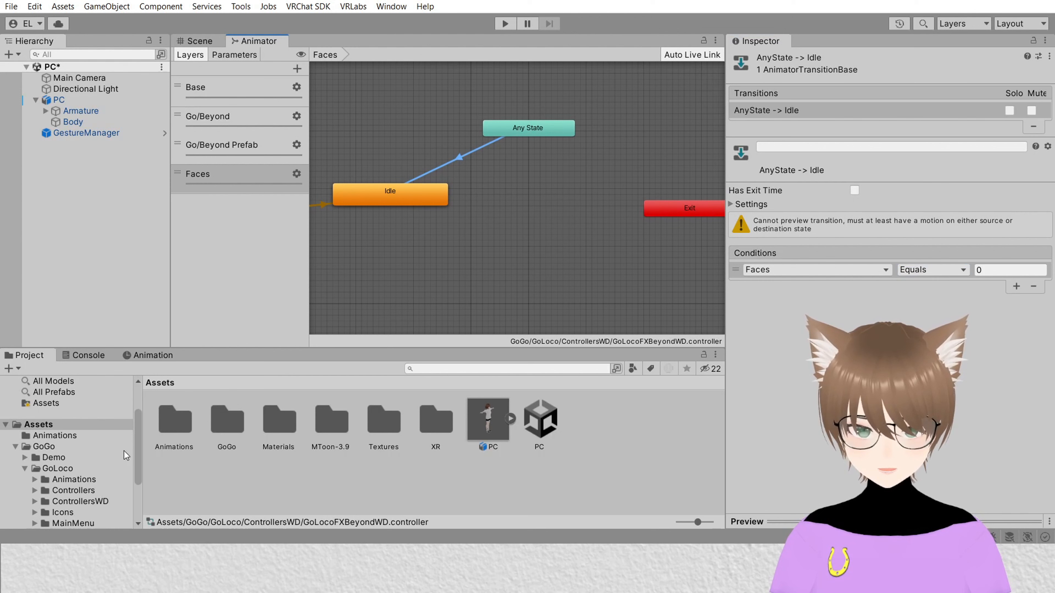
Step: Open the Animations folder and rearrange the Idle and Any State nodes in the Faces graph
{"action": "left_click", "coordinate": [173, 422]}
{"action": "double_click", "coordinate": [182, 420]}
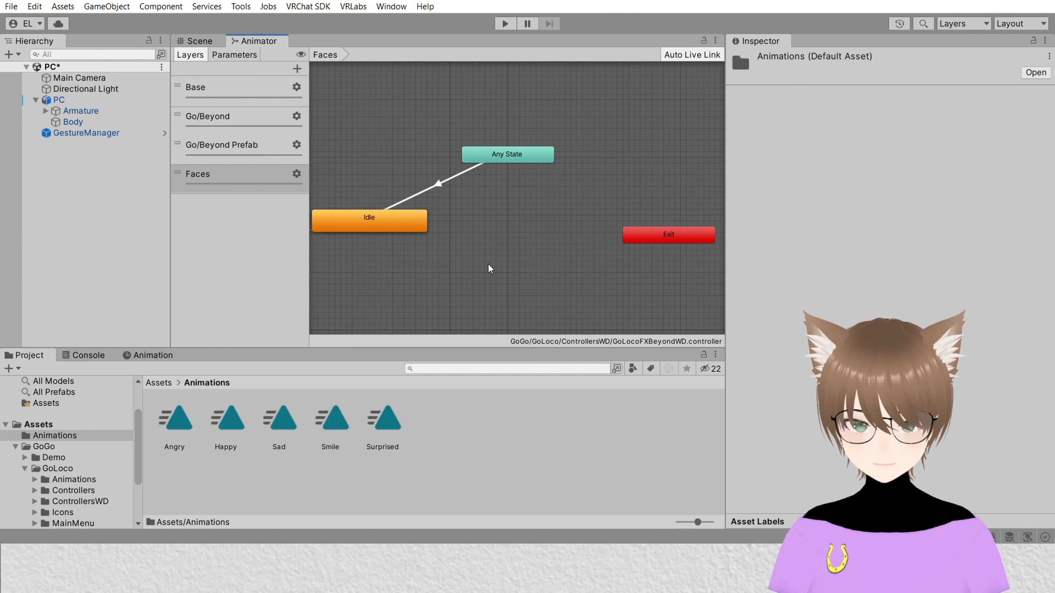
{"action": "middle_click_drag", "start_coordinate": [490, 268], "coordinate": [520, 250]}
{"action": "left_click_drag", "start_coordinate": [457, 212], "coordinate": [420, 262]}
{"action": "left_click_drag", "start_coordinate": [594, 144], "coordinate": [462, 190]}
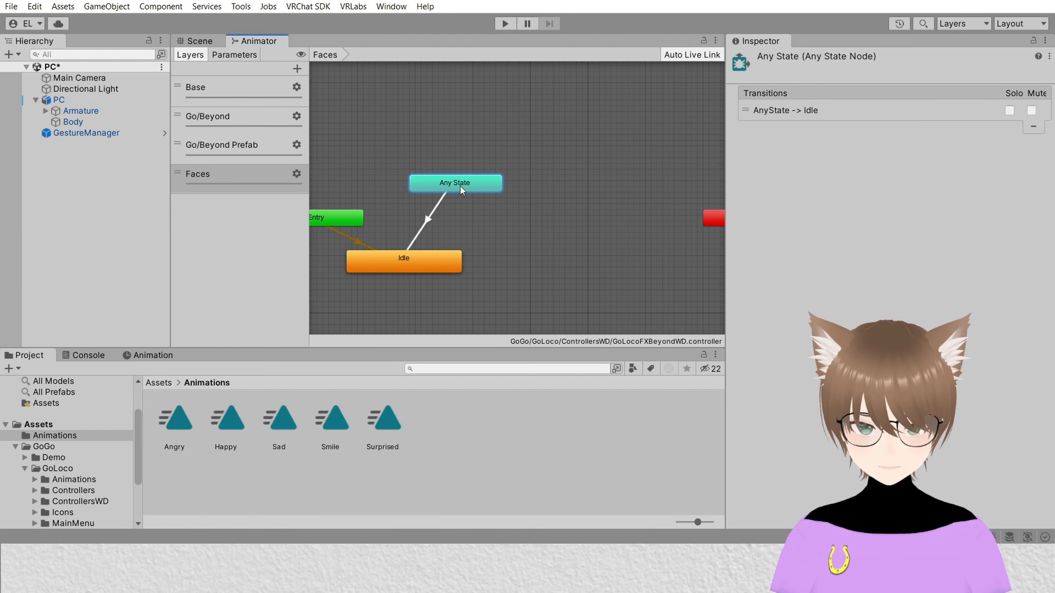
{"action": "middle_click_drag", "start_coordinate": [580, 246], "coordinate": [518, 243]}
Step: Add the Angry, Happy, Sad, Smile and Surprised clips as states in the Faces layer and stack them vertically
{"action": "left_click", "coordinate": [177, 435]}
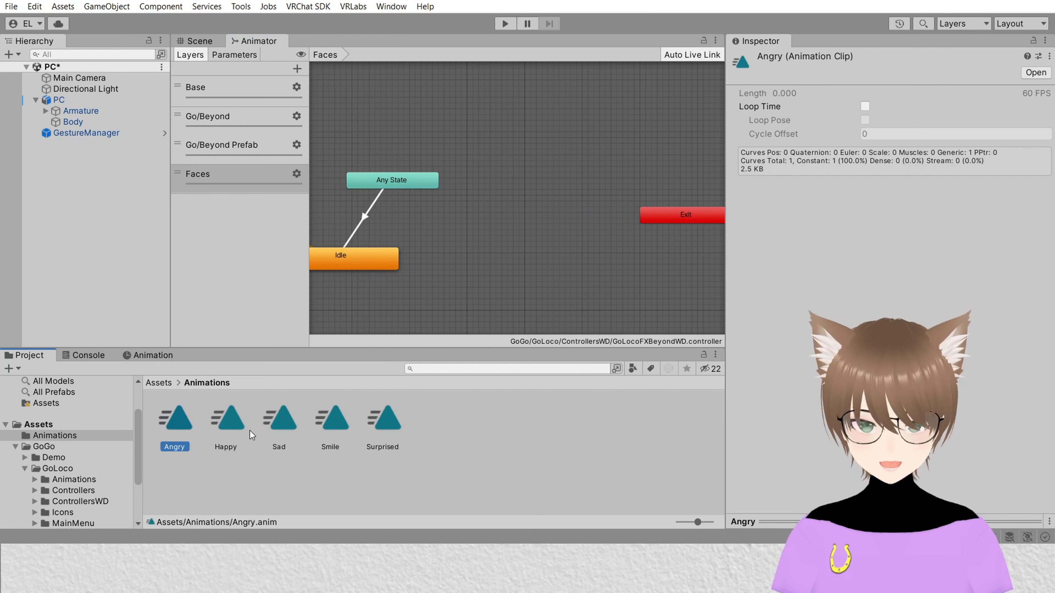
{"action": "left_click", "coordinate": [389, 424], "text": "shift"}
{"action": "left_click", "coordinate": [180, 435]}
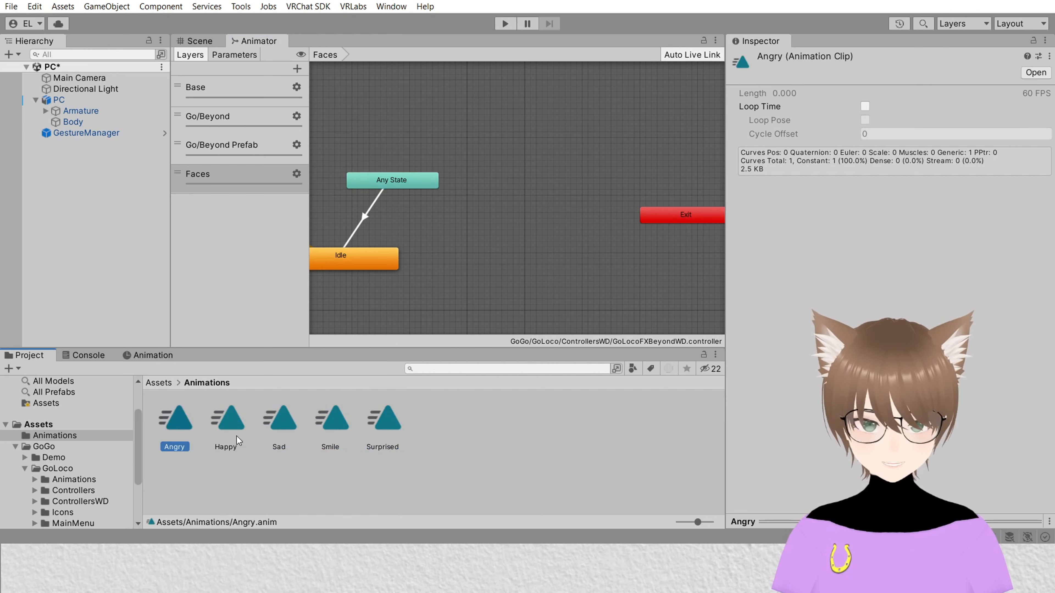
{"action": "left_click", "coordinate": [375, 435], "text": "shift"}
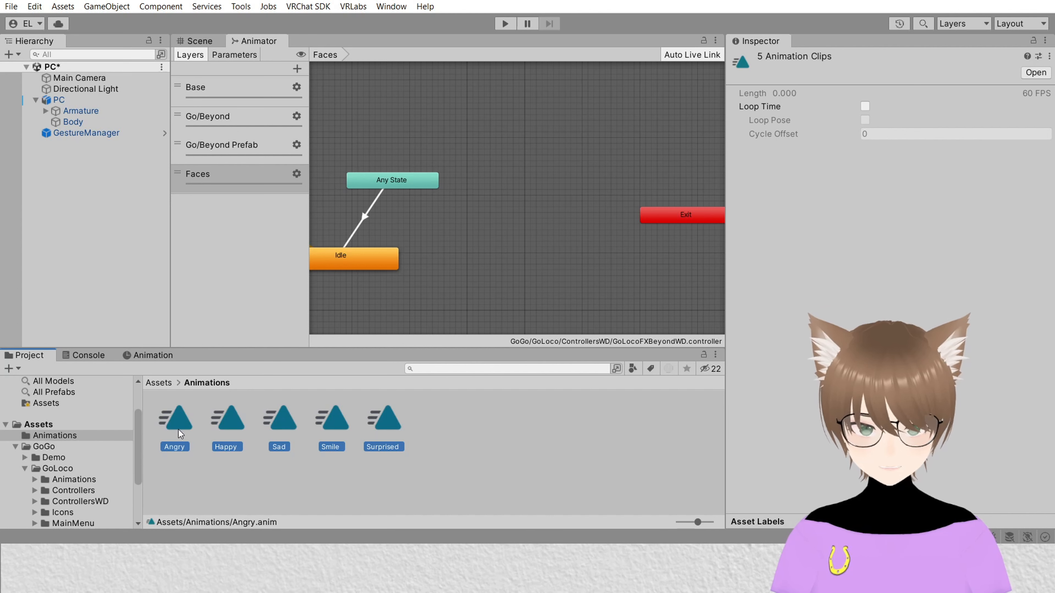
{"action": "left_click_drag", "start_coordinate": [179, 432], "coordinate": [533, 157]}
{"action": "left_click_drag", "start_coordinate": [607, 167], "coordinate": [571, 197]}
{"action": "left_click_drag", "start_coordinate": [630, 184], "coordinate": [559, 266]}
{"action": "left_click_drag", "start_coordinate": [538, 156], "coordinate": [522, 164]}
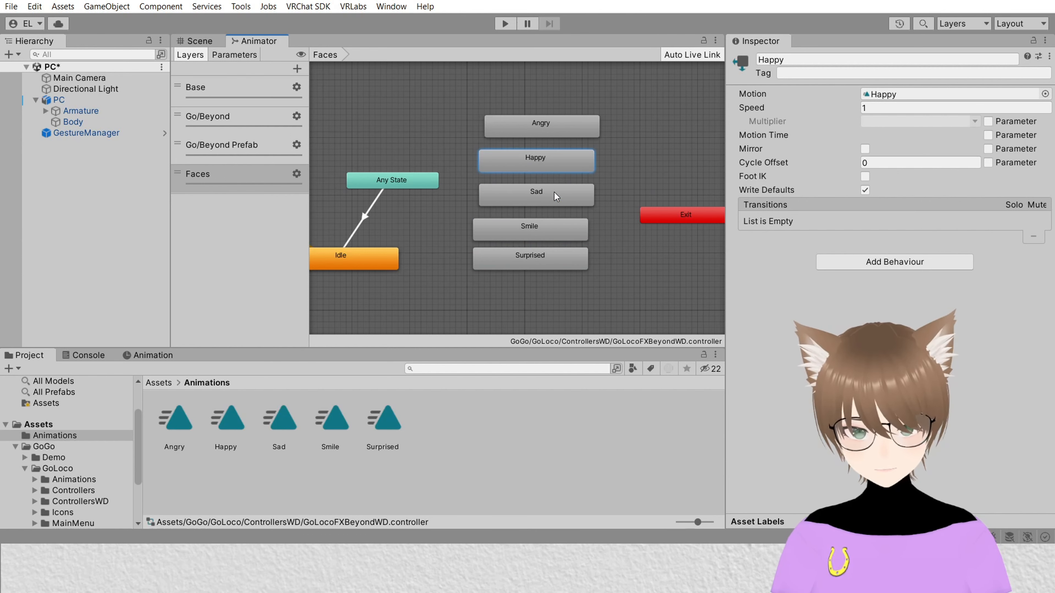
Step: Make transitions from Any State to the Angry and Happy states
{"action": "middle_click_drag", "start_coordinate": [415, 181], "coordinate": [441, 181]}
{"action": "scroll", "coordinate": [441, 181], "scroll_direction": "up", "scroll_amount": 2}
{"action": "left_click", "coordinate": [434, 182]}
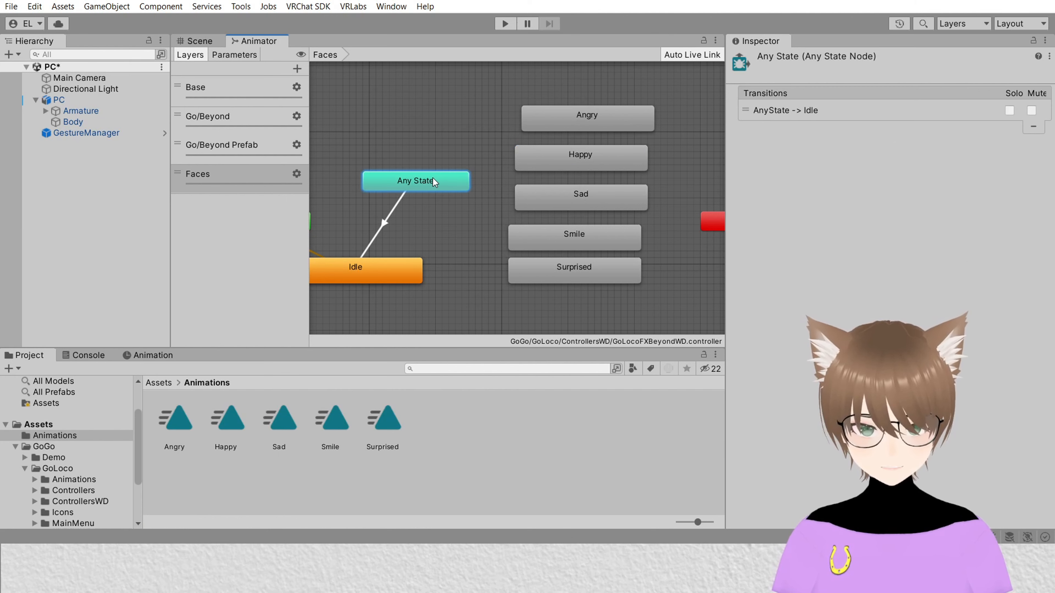
{"action": "right_click", "coordinate": [428, 184]}
{"action": "left_click", "coordinate": [463, 191]}
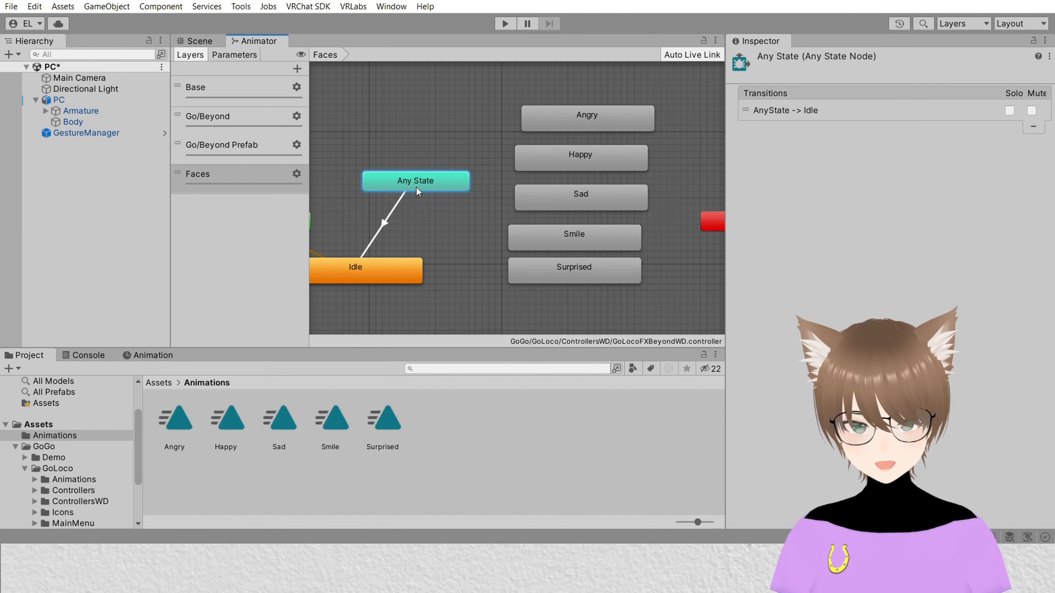
{"action": "left_click", "coordinate": [558, 118]}
{"action": "right_click", "coordinate": [423, 186]}
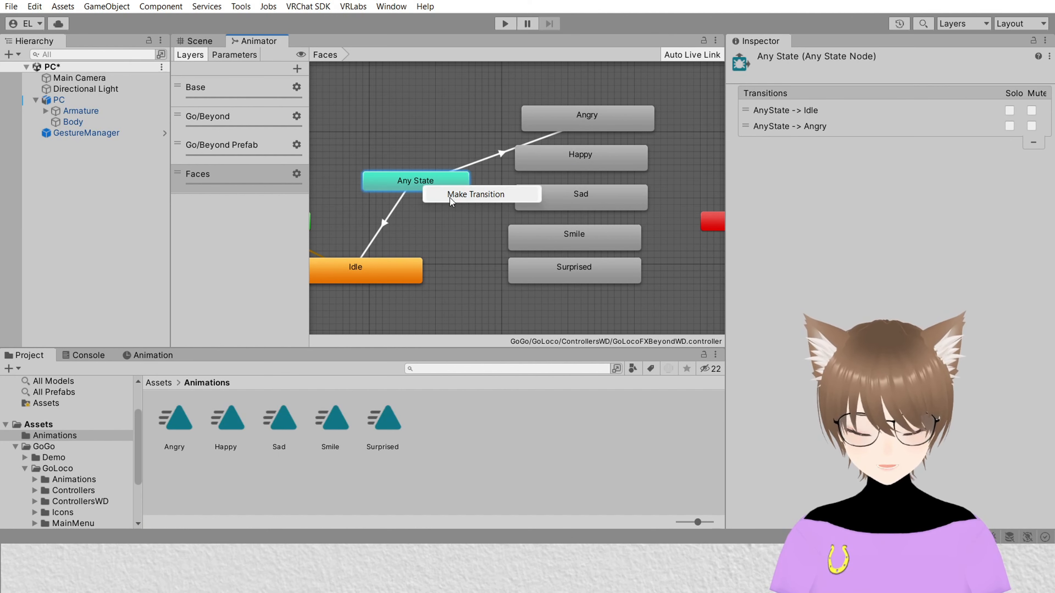
{"action": "left_click", "coordinate": [461, 193]}
{"action": "left_click", "coordinate": [548, 162]}
Step: Make transitions from Any State to the Sad, Smile and Surprised states
{"action": "right_click", "coordinate": [409, 178]}
{"action": "left_click", "coordinate": [438, 184]}
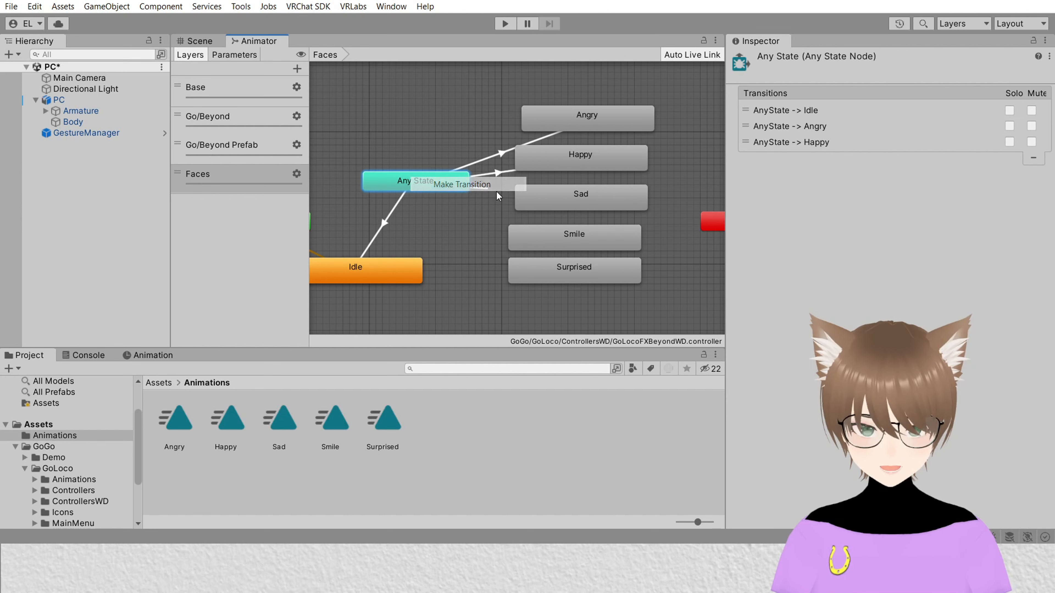
{"action": "left_click", "coordinate": [556, 203]}
{"action": "right_click", "coordinate": [441, 187]}
{"action": "left_click", "coordinate": [465, 193]}
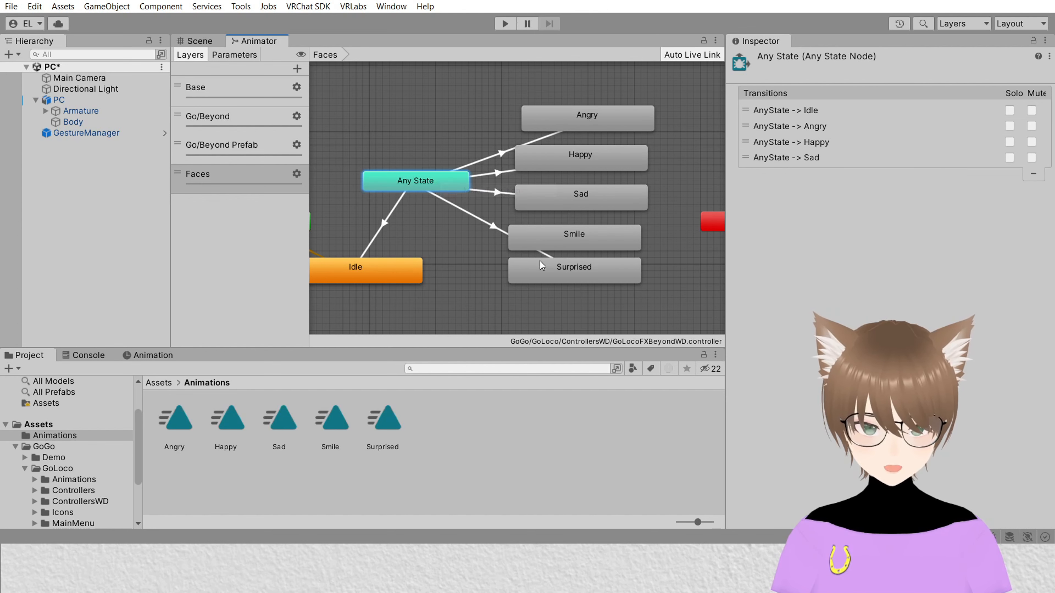
{"action": "left_click", "coordinate": [552, 244]}
{"action": "right_click", "coordinate": [410, 184]}
{"action": "left_click", "coordinate": [459, 189]}
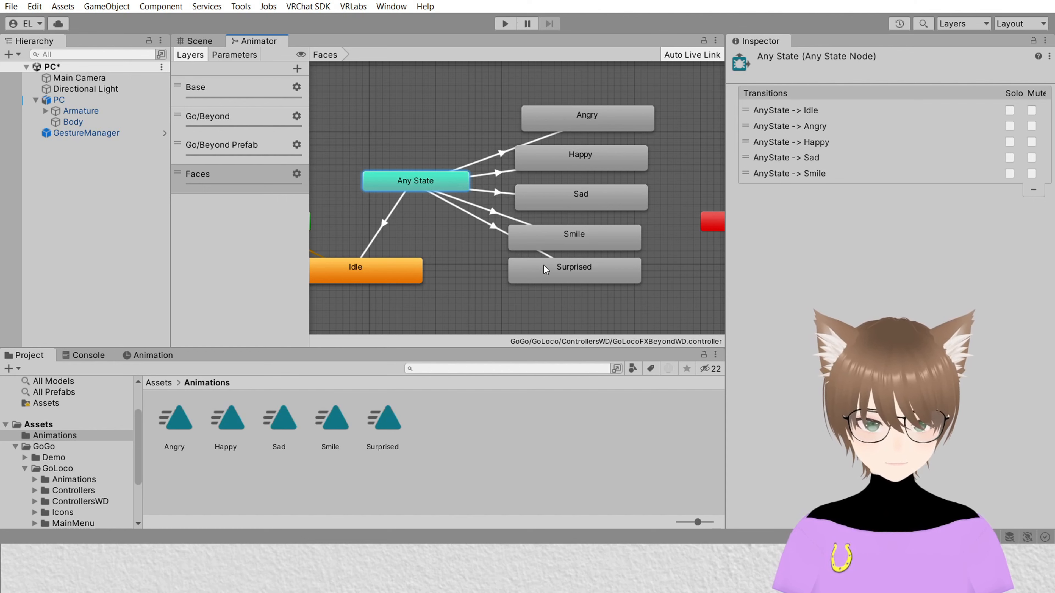
{"action": "left_click", "coordinate": [553, 268]}
Step: Add a condition to the Any State to Angry transition requiring Faces Equals 1
{"action": "middle_click_drag", "start_coordinate": [461, 282], "coordinate": [418, 290]}
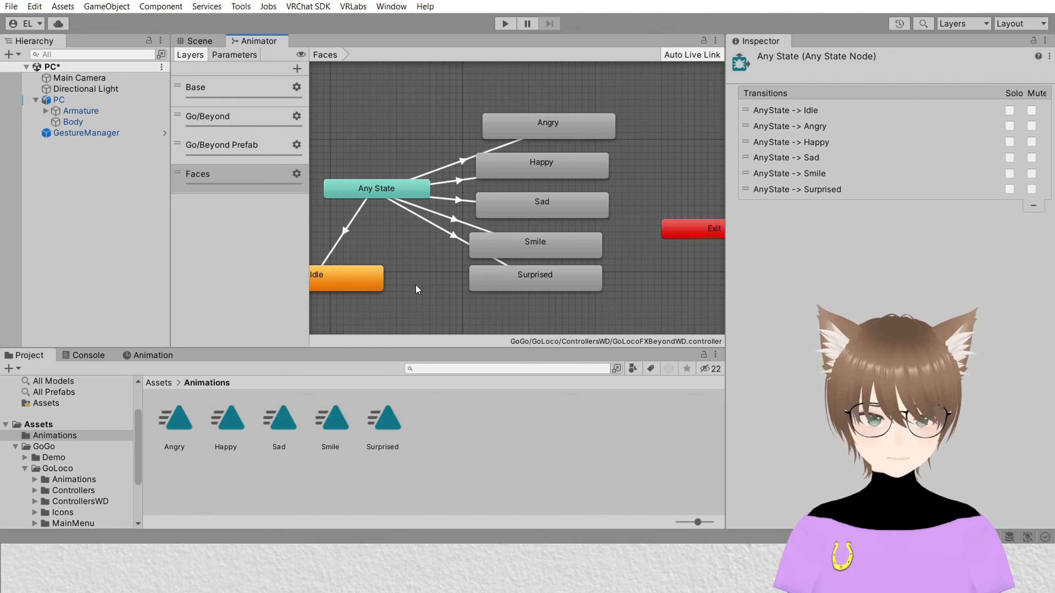
{"action": "left_click", "coordinate": [460, 164]}
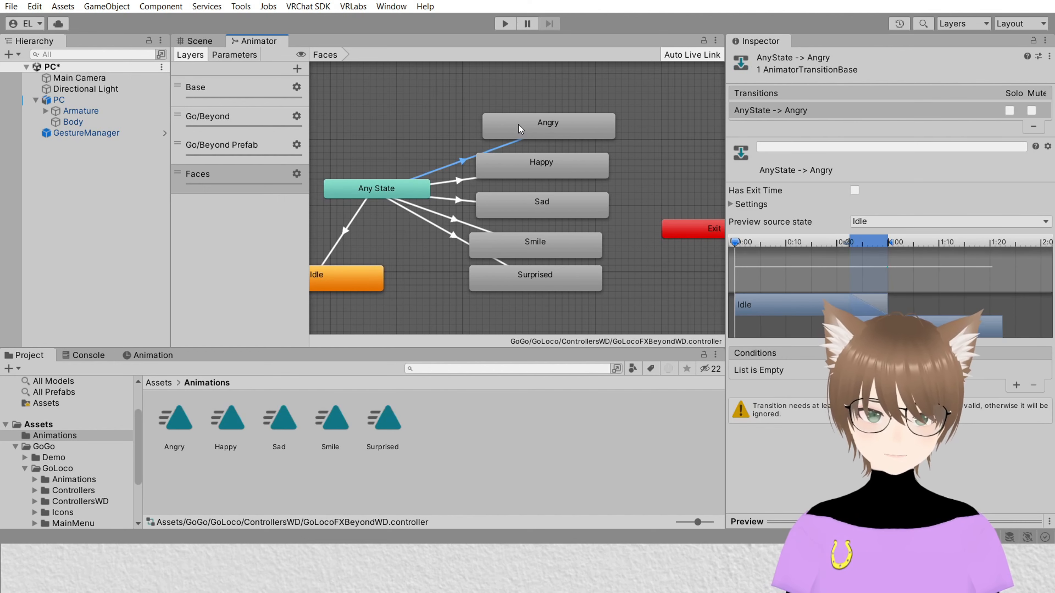
{"action": "left_click", "coordinate": [1015, 385]}
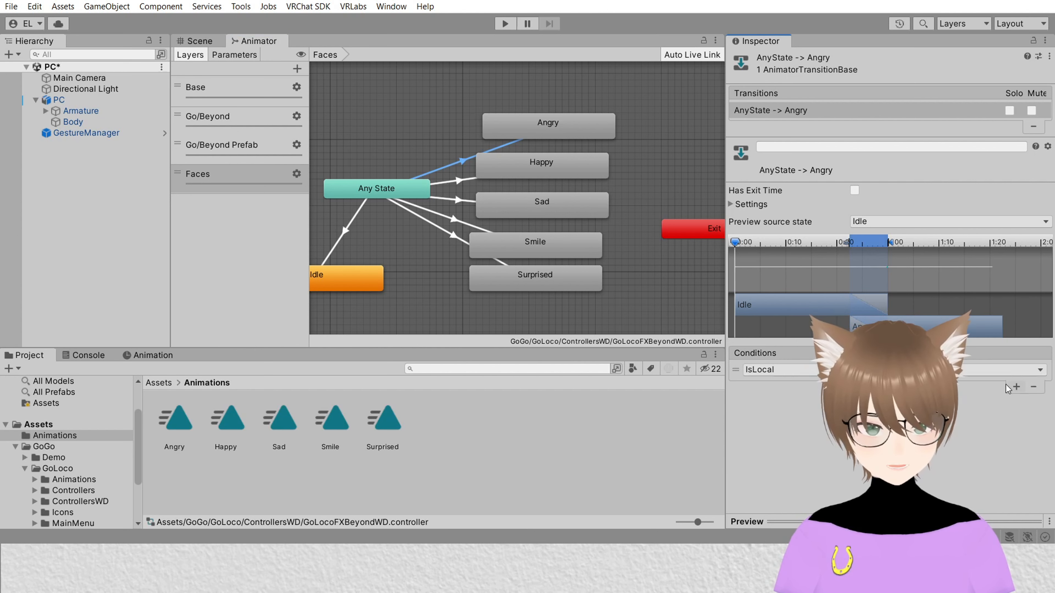
{"action": "left_click", "coordinate": [780, 370]}
{"action": "left_click", "coordinate": [765, 536]}
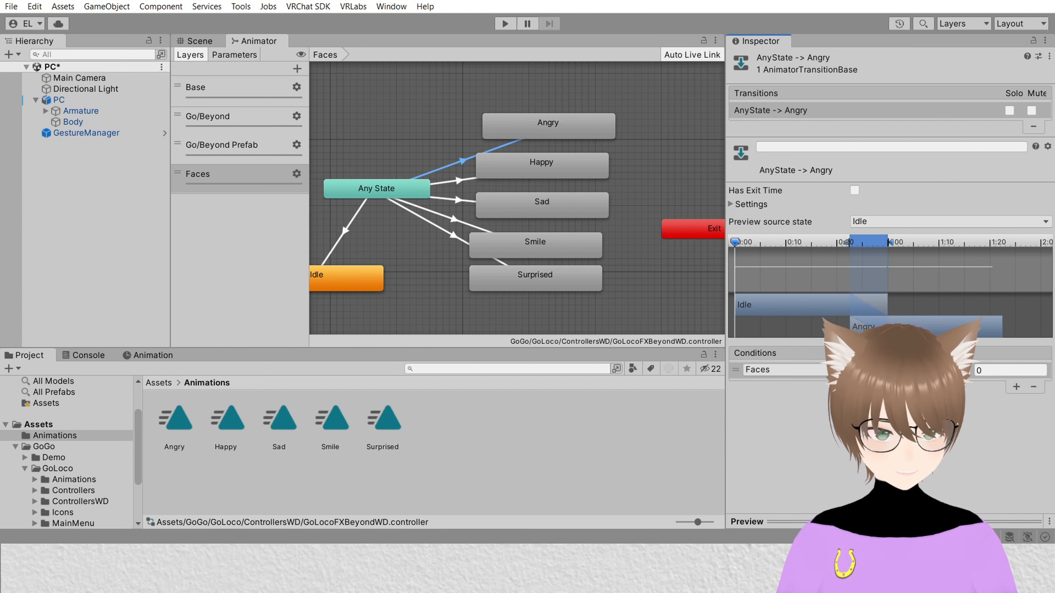
{"action": "left_click", "coordinate": [1001, 371]}
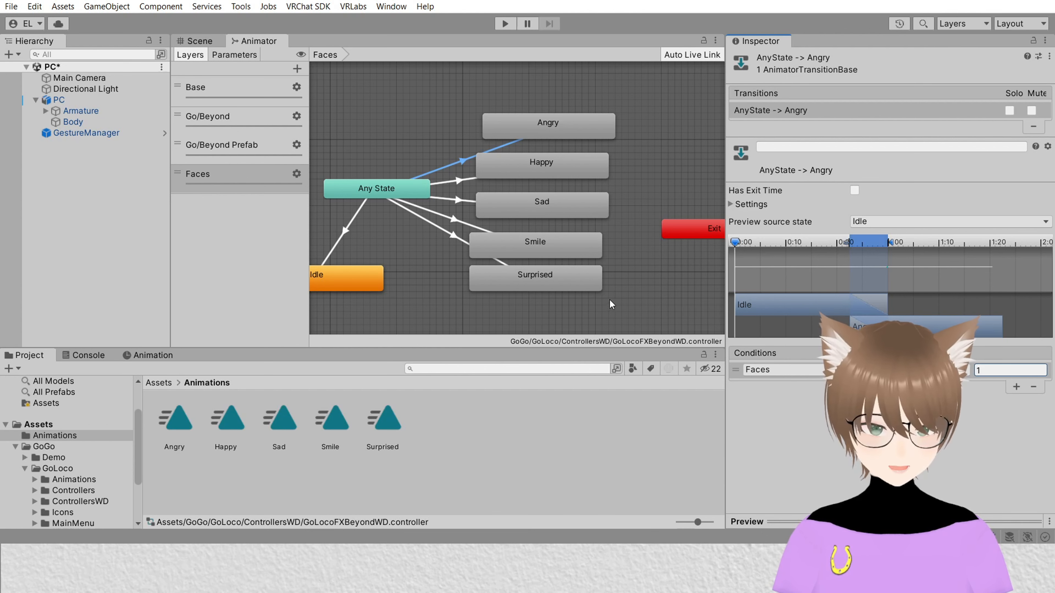
Step: In the Angry transition's settings, set exit time to 0, disable Has Exit Time, and set transition duration to 0.1
{"action": "left_click", "coordinate": [747, 205]}
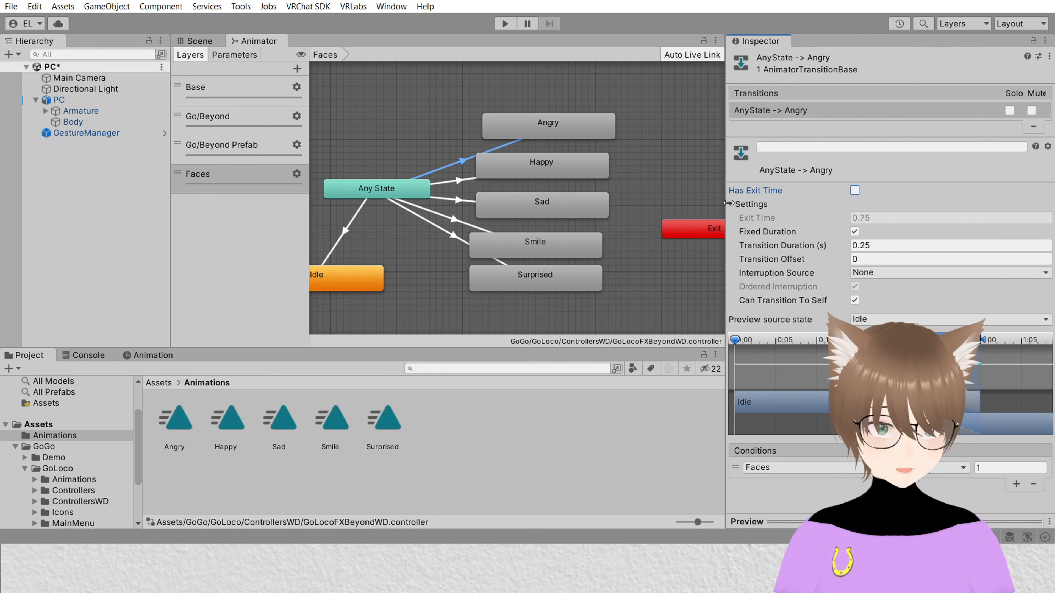
{"action": "left_click", "coordinate": [730, 204]}
{"action": "left_click", "coordinate": [733, 204]}
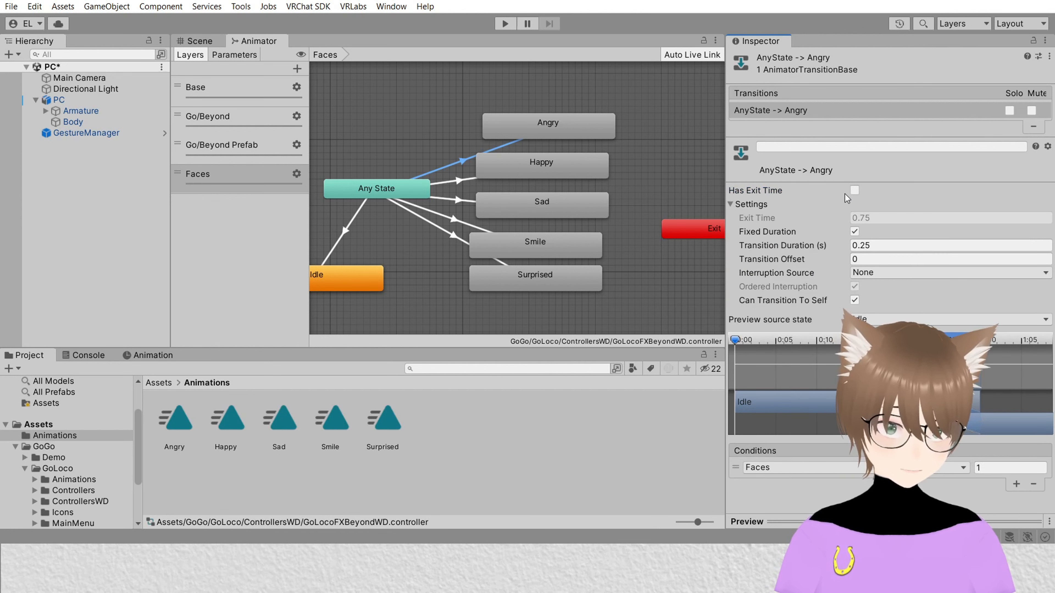
{"action": "left_click", "coordinate": [855, 190]}
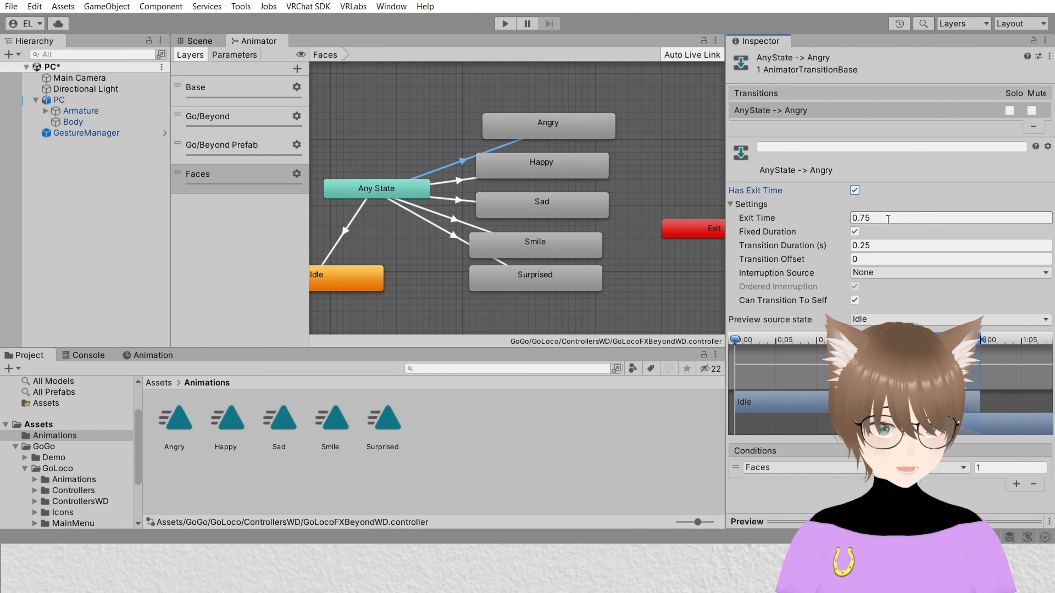
{"action": "key", "text": "Tab"}
{"action": "type", "text": "0"}
{"action": "left_click", "coordinate": [854, 190]}
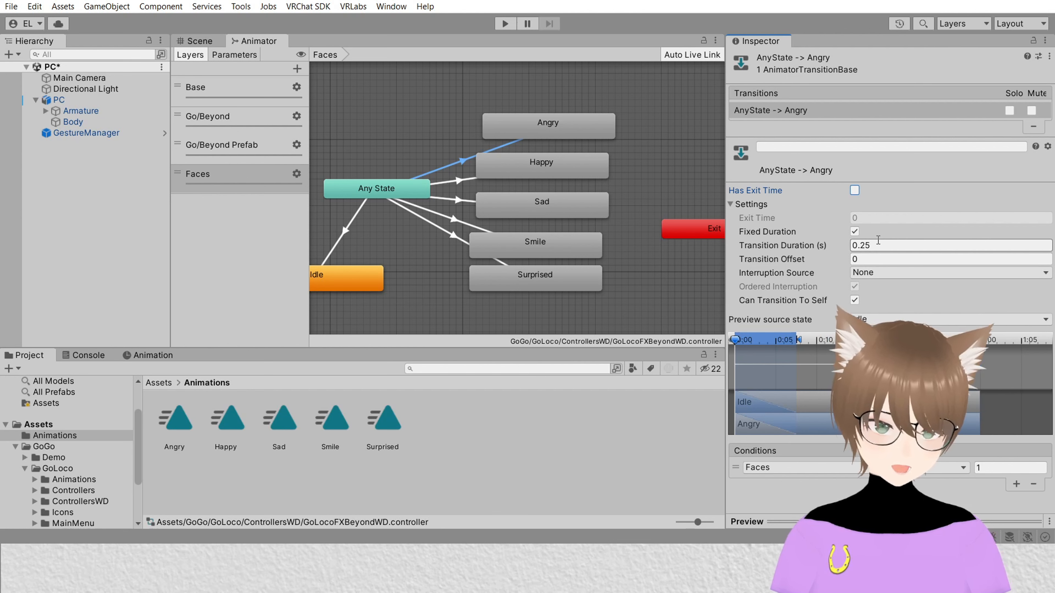
{"action": "left_click", "coordinate": [877, 245]}
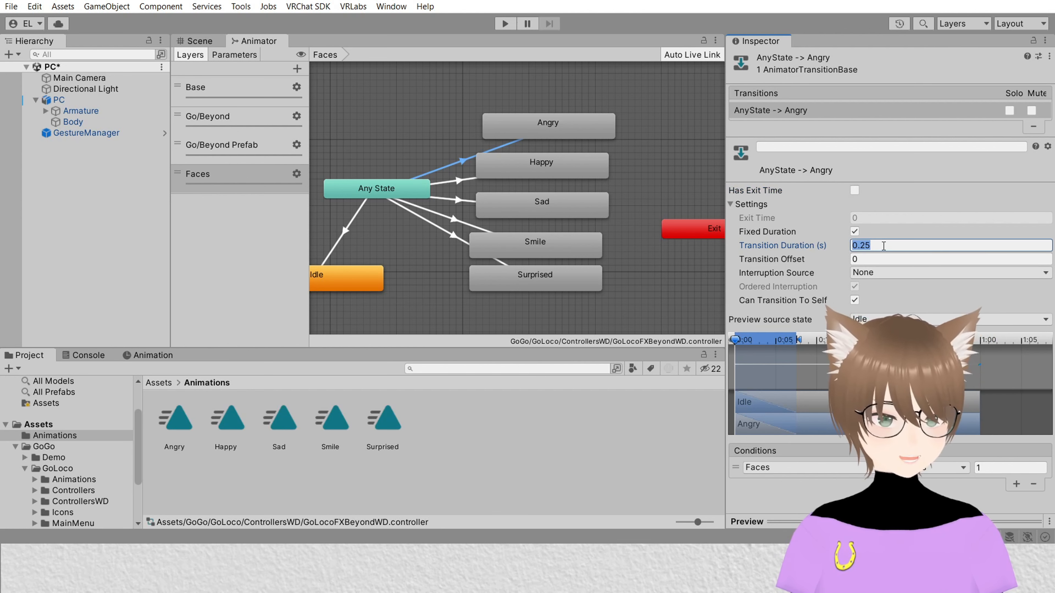
{"action": "type", "text": "0.1"}
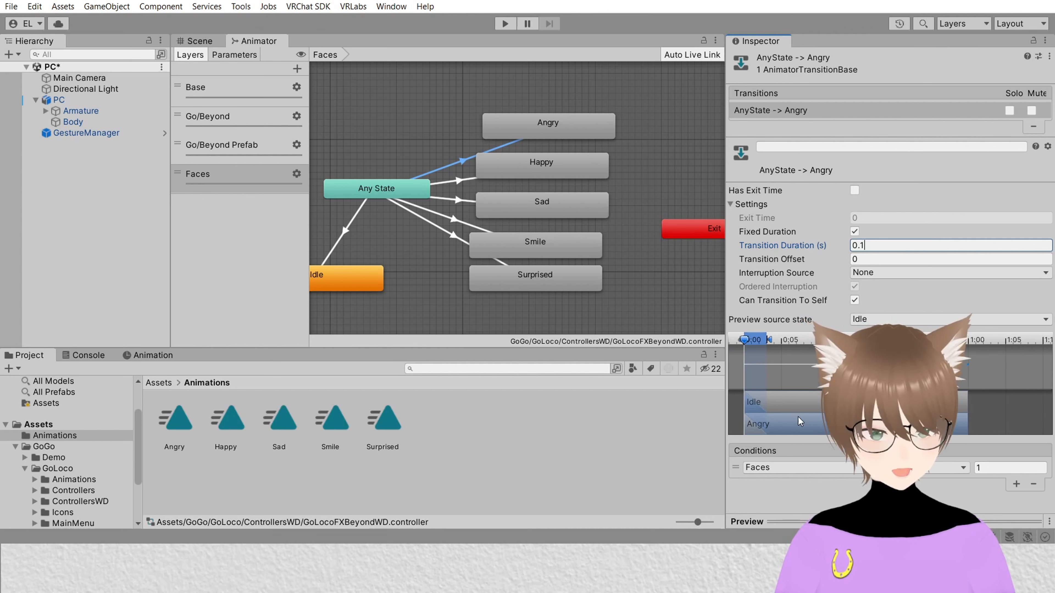
Step: Add a Faces Equals condition to the Any State to Happy transition and open its value for editing
{"action": "left_click", "coordinate": [461, 183]}
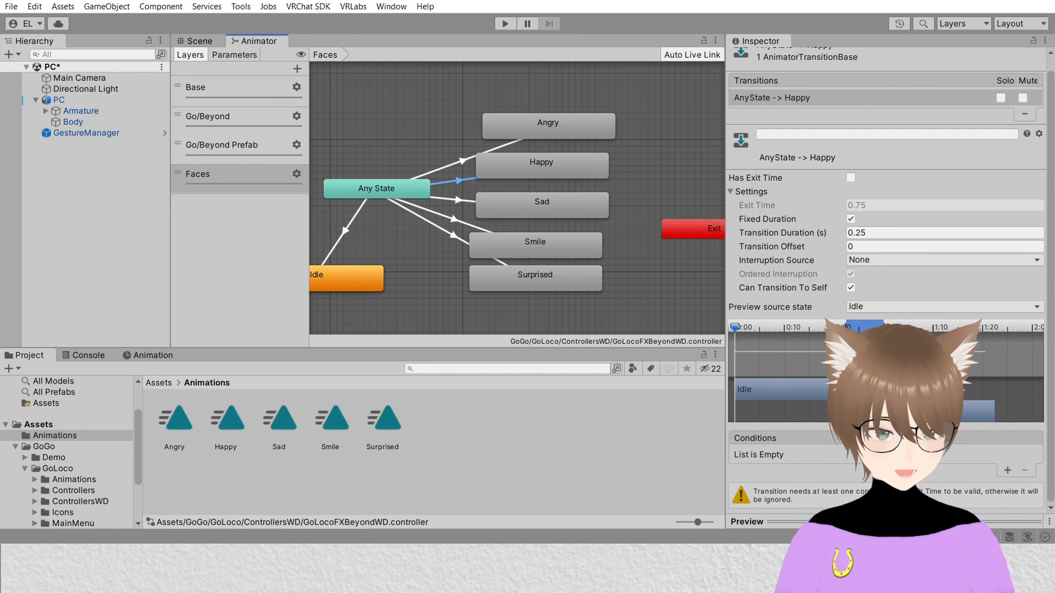
{"action": "left_click", "coordinate": [1006, 471]}
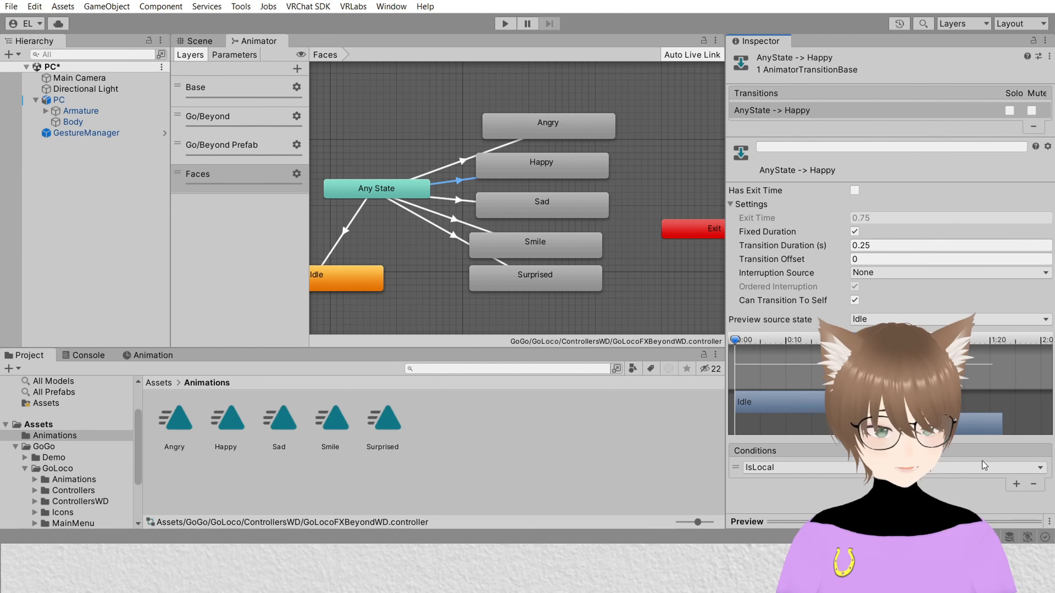
{"action": "left_click", "coordinate": [789, 467]}
{"action": "left_click", "coordinate": [764, 536]}
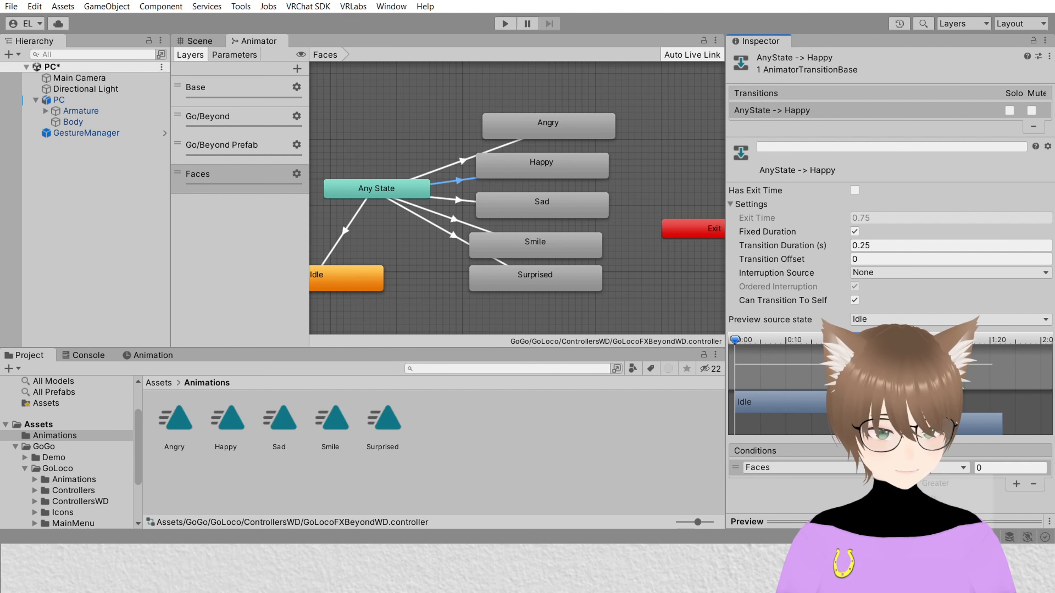
{"action": "left_click", "coordinate": [995, 464]}
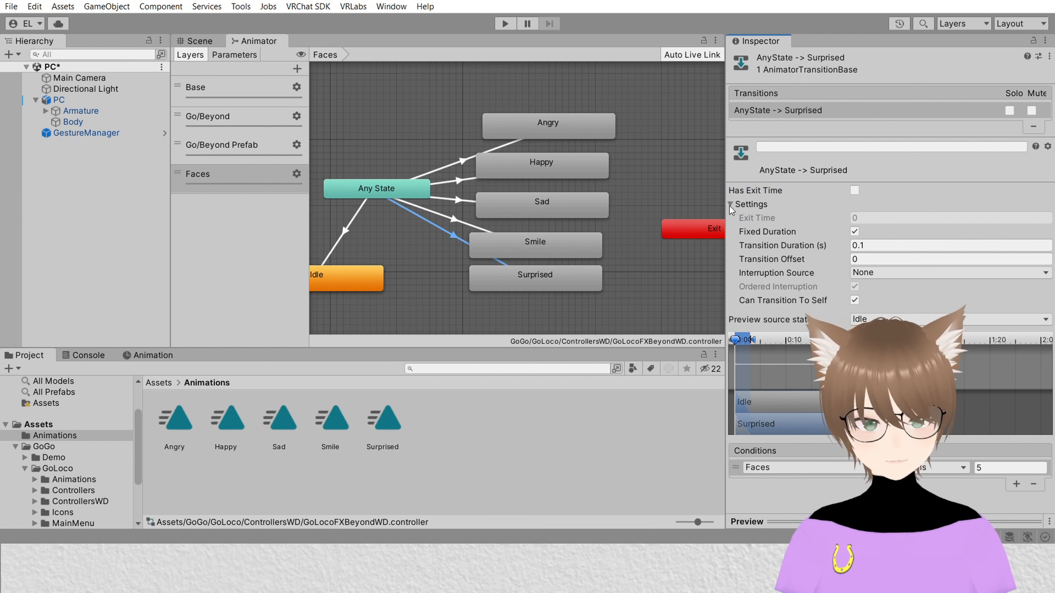
Step: Collapse the Settings section of the Any State to Surprised transition
{"action": "left_click", "coordinate": [730, 205]}
{"action": "scroll", "coordinate": [600, 254], "scroll_direction": "down", "scroll_amount": 5}
{"action": "scroll", "coordinate": [434, 289], "scroll_direction": "up", "scroll_amount": 2}
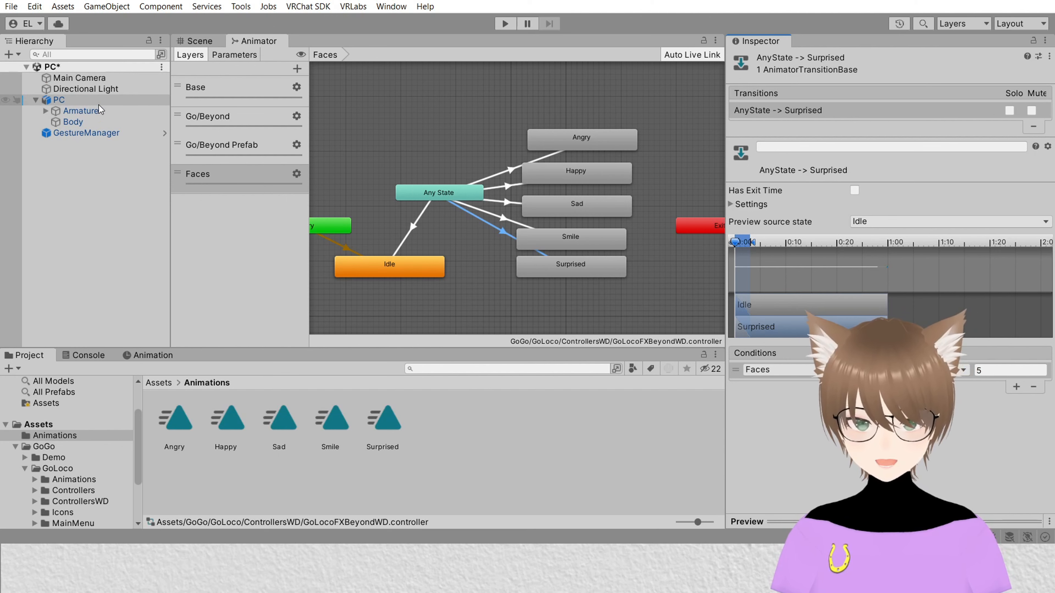
Step: Select the PC avatar and open its Go Beyond Main Menu expressions menu asset
{"action": "left_click", "coordinate": [75, 100]}
{"action": "scroll", "coordinate": [984, 283], "scroll_direction": "down", "scroll_amount": 15}
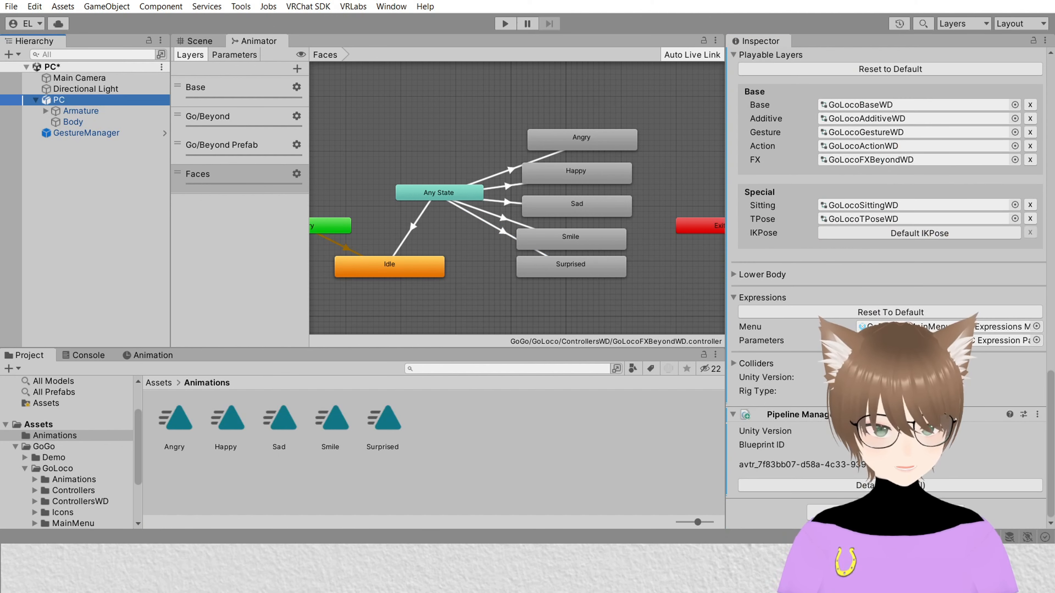
{"action": "double_click", "coordinate": [914, 327]}
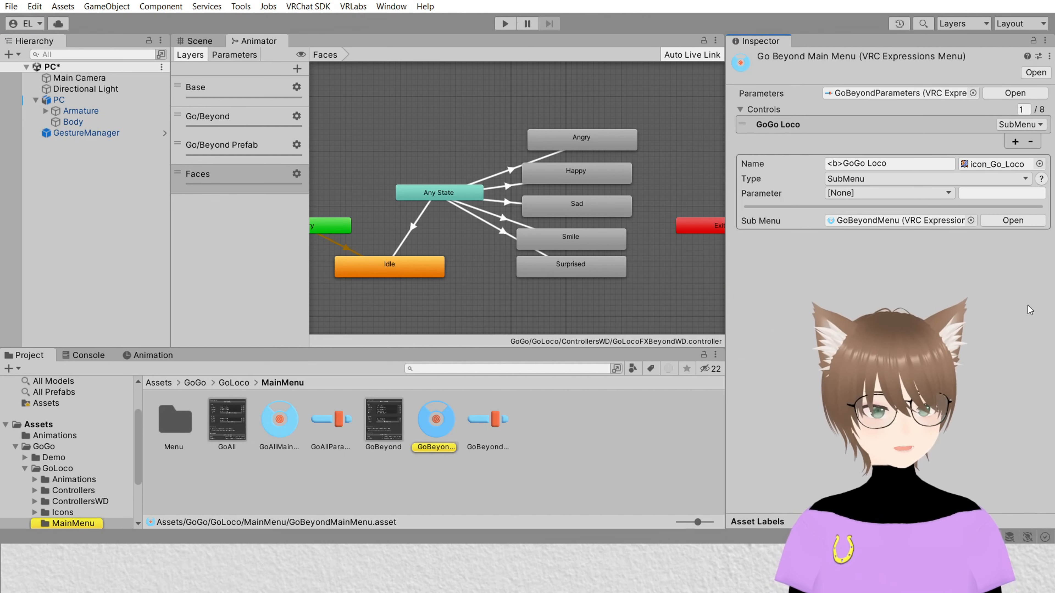
Step: Add a new menu control, set its type to Toggle, and name it Angry
{"action": "left_click", "coordinate": [1014, 142]}
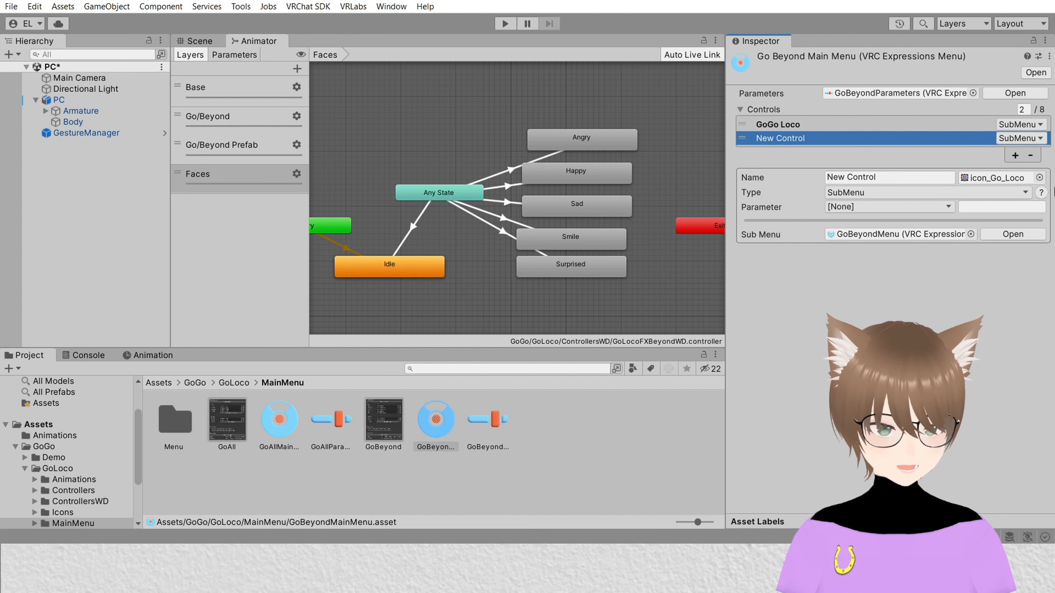
{"action": "left_click", "coordinate": [1019, 139]}
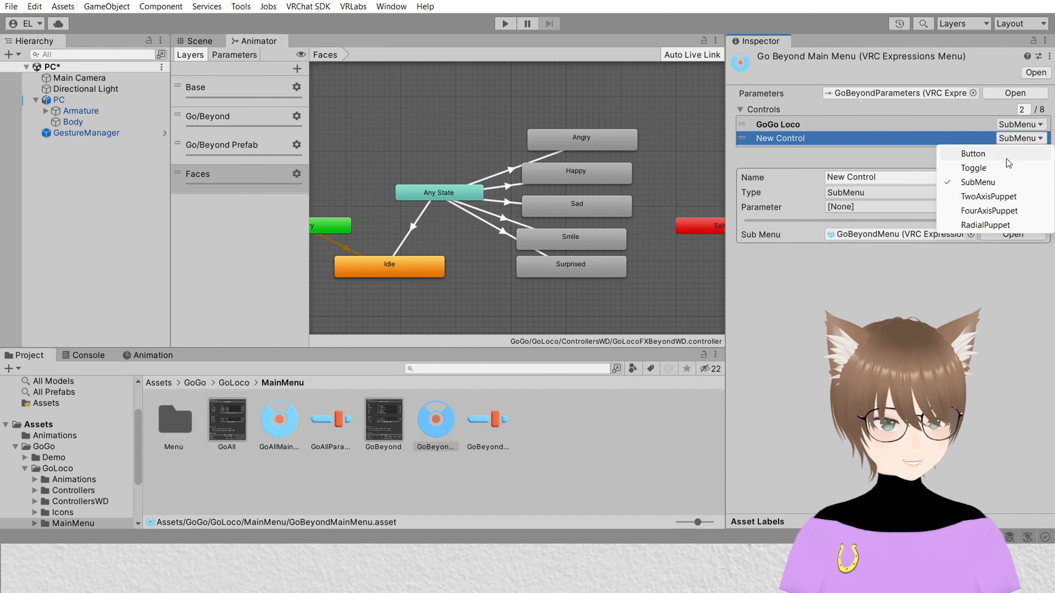
{"action": "left_click", "coordinate": [974, 168]}
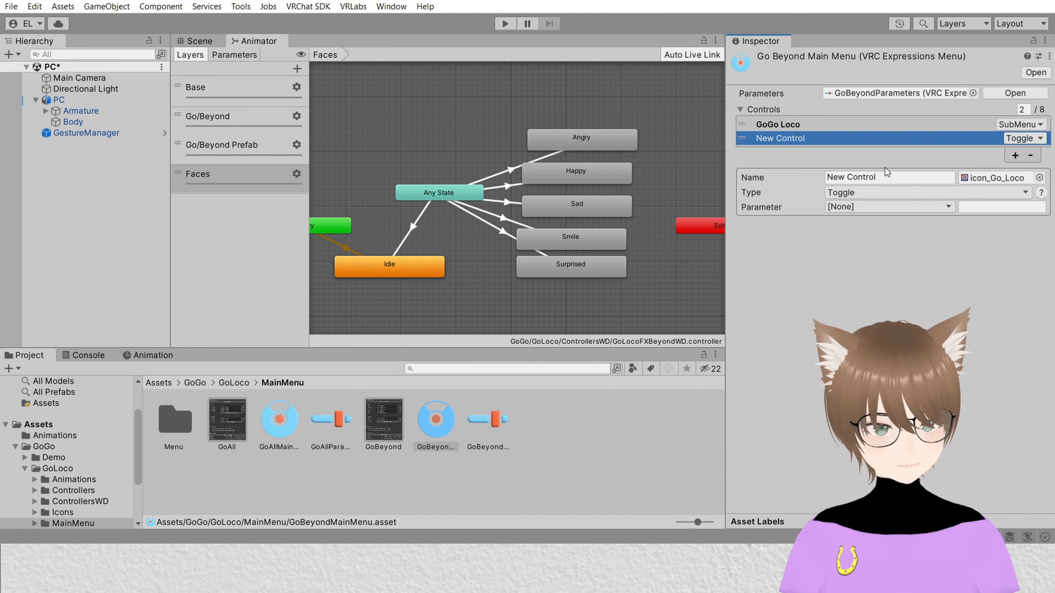
{"action": "left_click", "coordinate": [918, 176]}
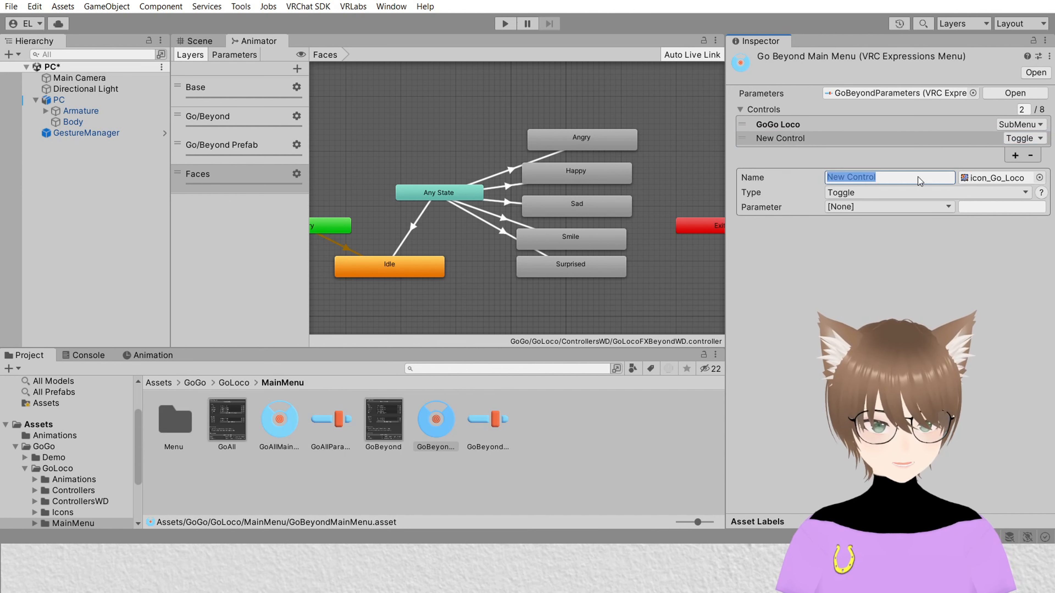
{"action": "type", "text": "Angry"}
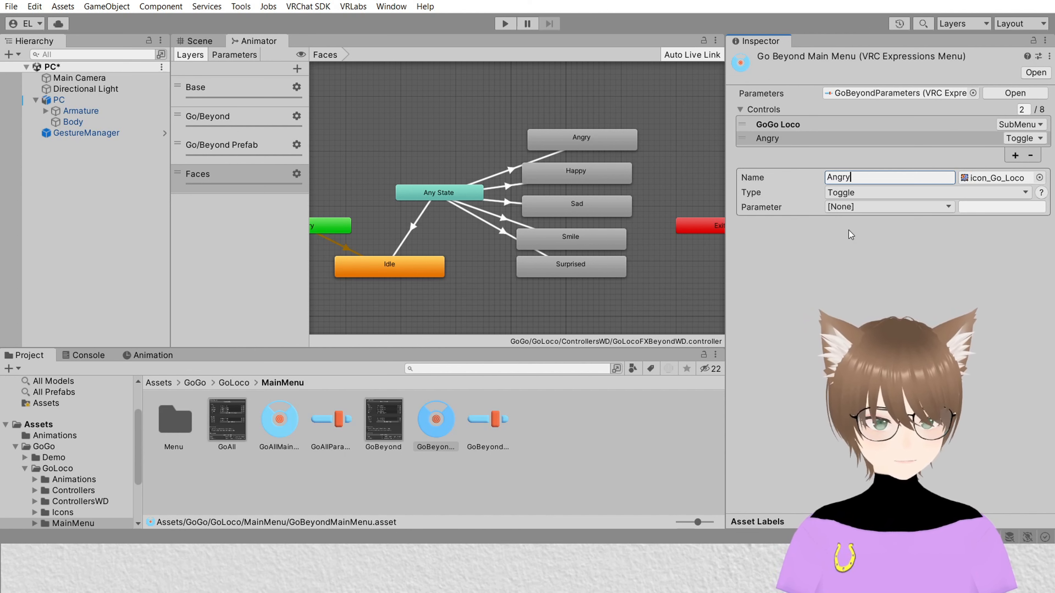
Step: Assign the Faces parameter with value 1 to the Angry toggle, checking the Any State to Angry transition's condition
{"action": "left_click", "coordinate": [880, 211]}
{"action": "left_click", "coordinate": [873, 267]}
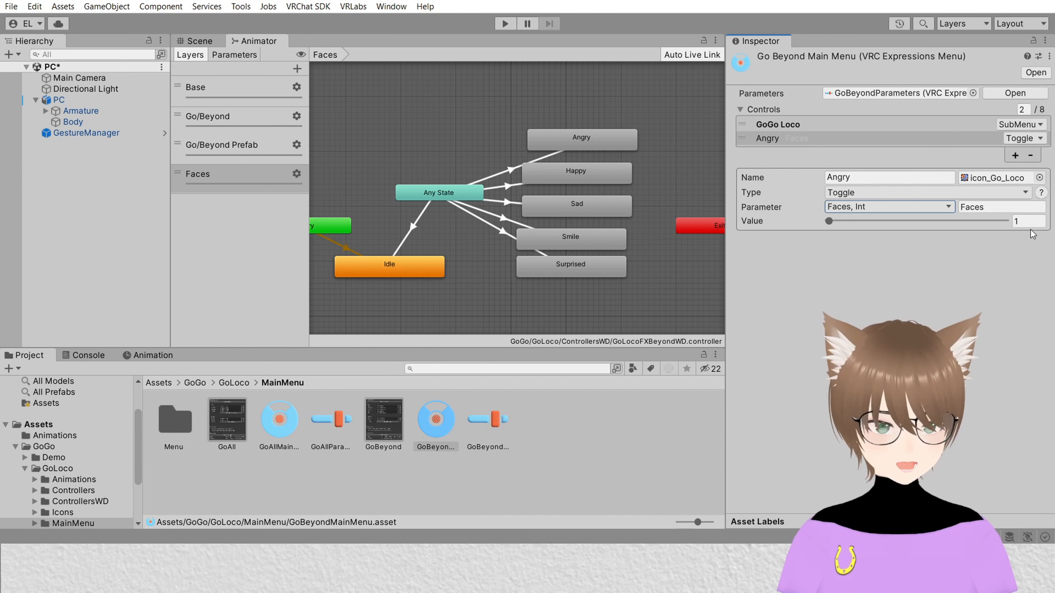
{"action": "left_click", "coordinate": [509, 172]}
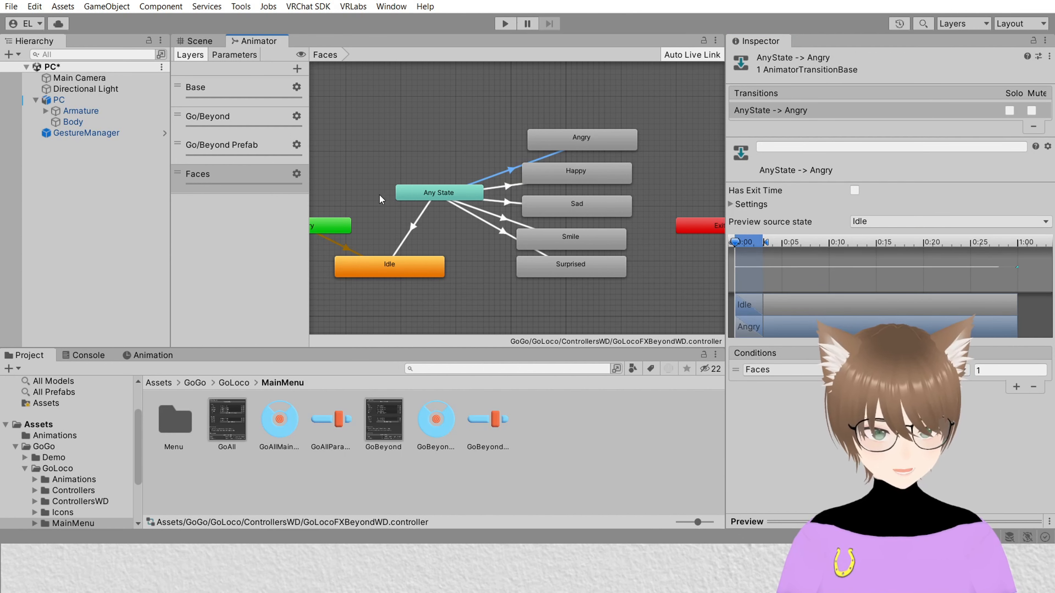
{"action": "left_click", "coordinate": [436, 428]}
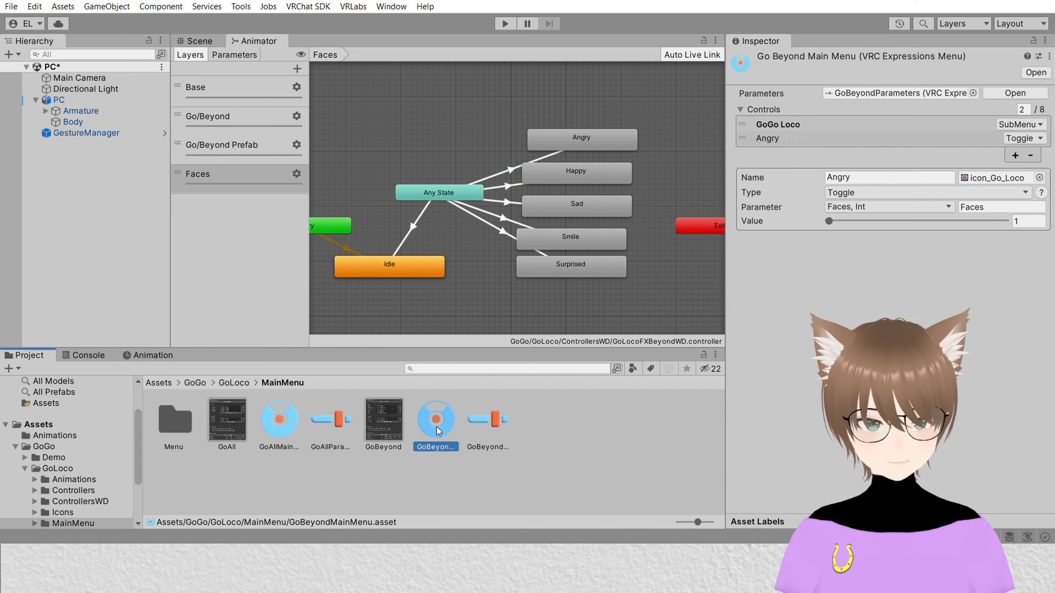
Step: Add four more toggle controls to the Go Beyond Main Menu
{"action": "left_click", "coordinate": [1015, 155]}
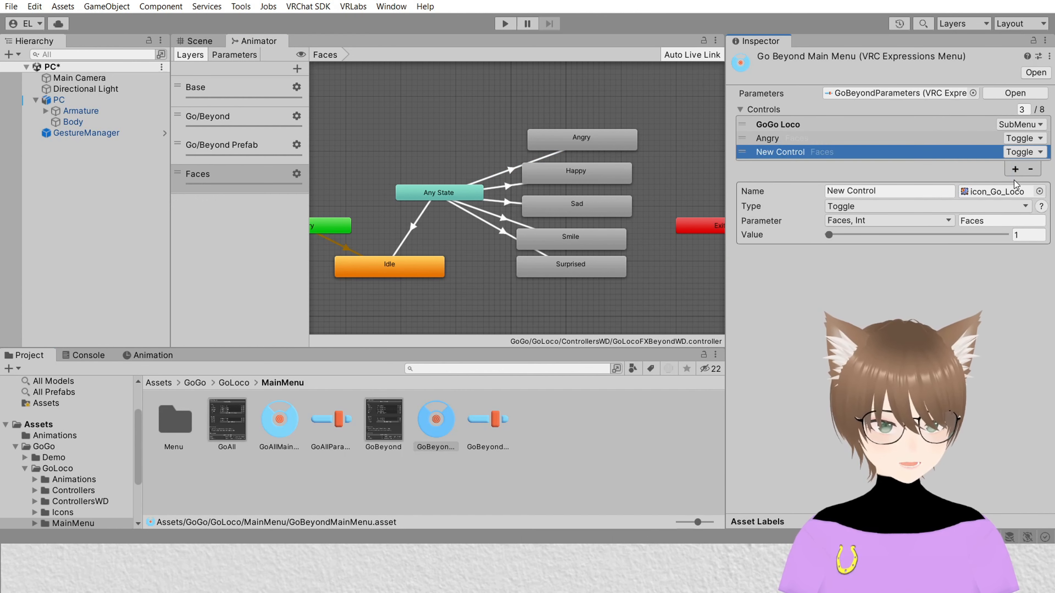
{"action": "left_click", "coordinate": [1015, 169]}
{"action": "left_click", "coordinate": [1015, 182]}
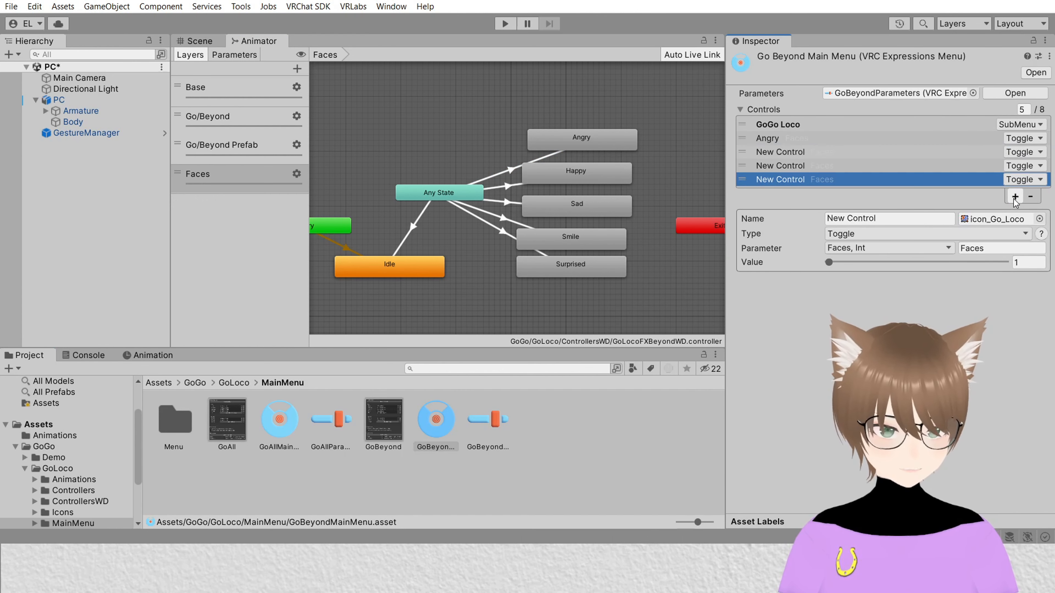
{"action": "left_click", "coordinate": [1014, 197]}
Step: Rename the first new control Happy and set its Faces value to 2
{"action": "left_click", "coordinate": [847, 155]}
{"action": "left_click", "coordinate": [909, 232]}
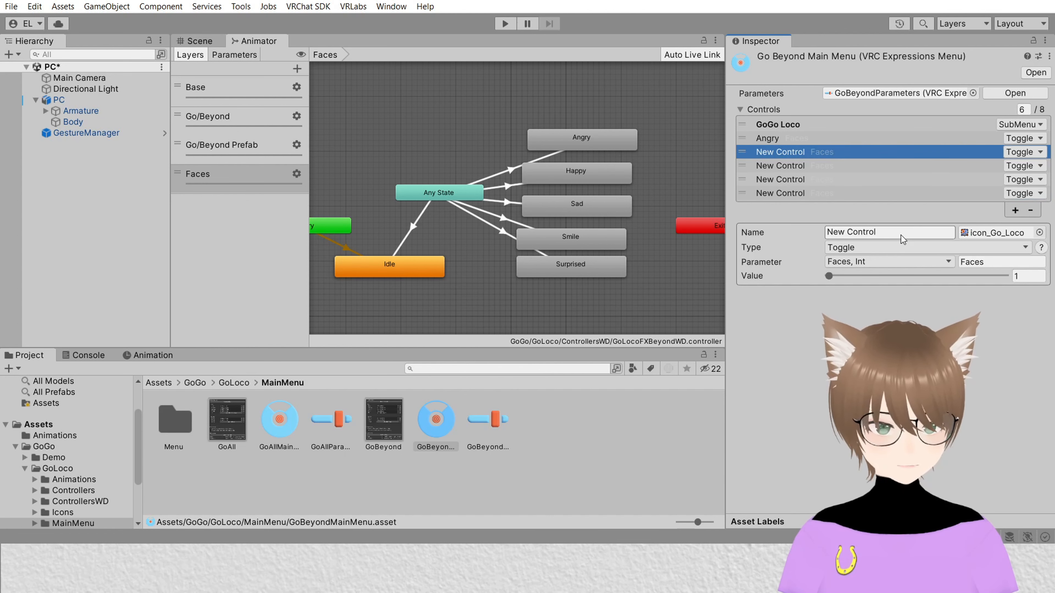
{"action": "type", "text": "Happy"}
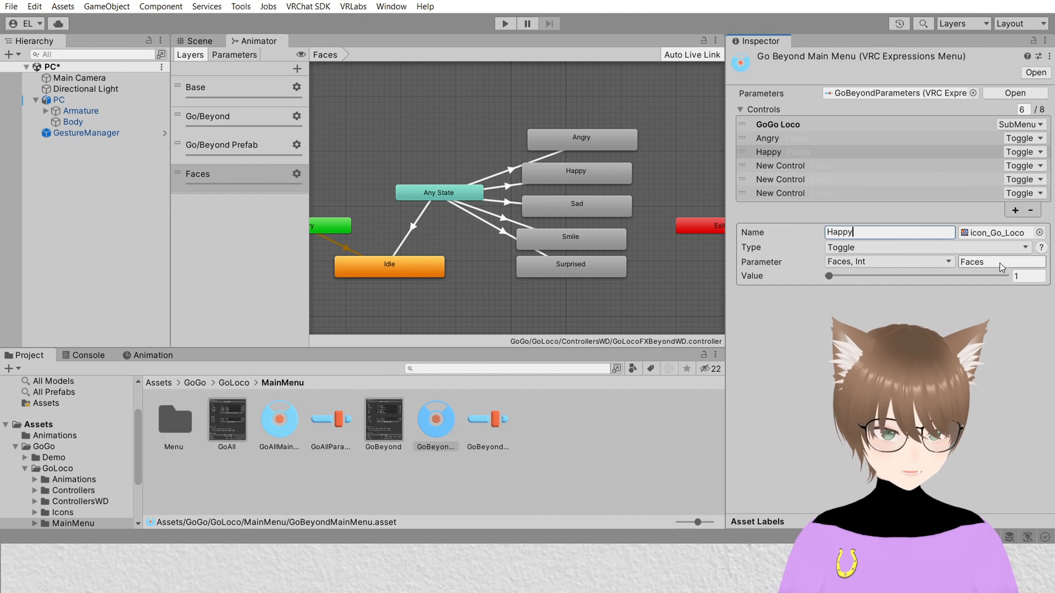
{"action": "left_click", "coordinate": [1033, 278]}
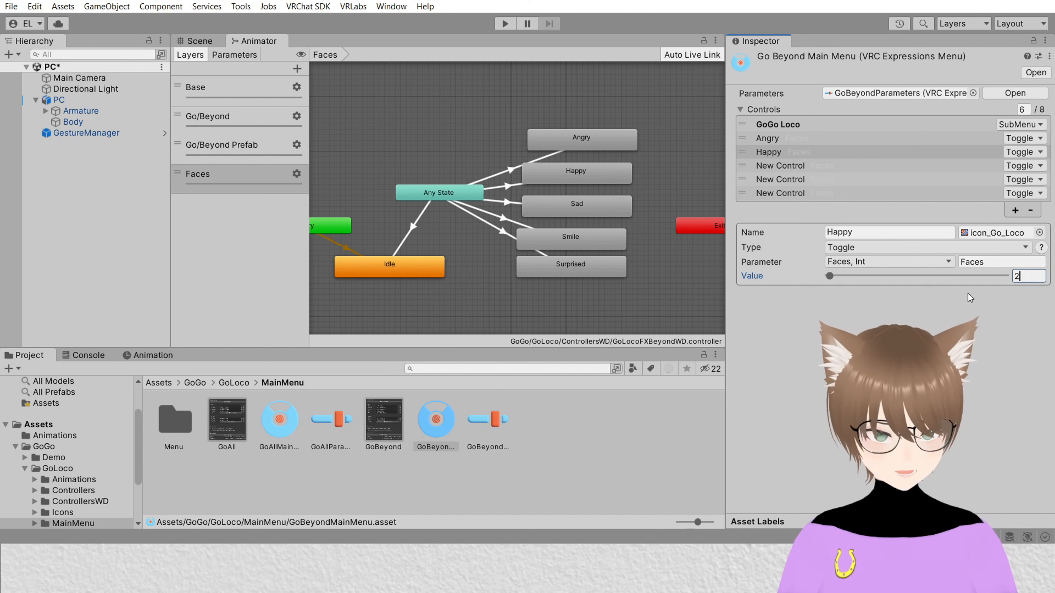
{"action": "key", "text": "Return"}
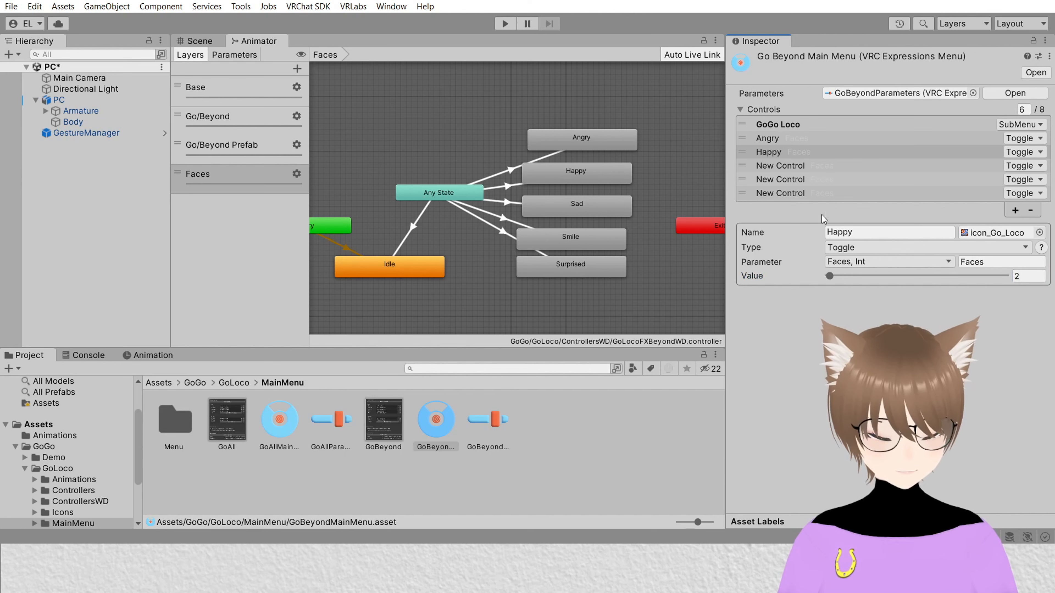
Step: Name the remaining new controls Sad, Smile and Surprised, giving Surprised value 5, and review the Happy toggle
{"action": "left_click", "coordinate": [848, 169]}
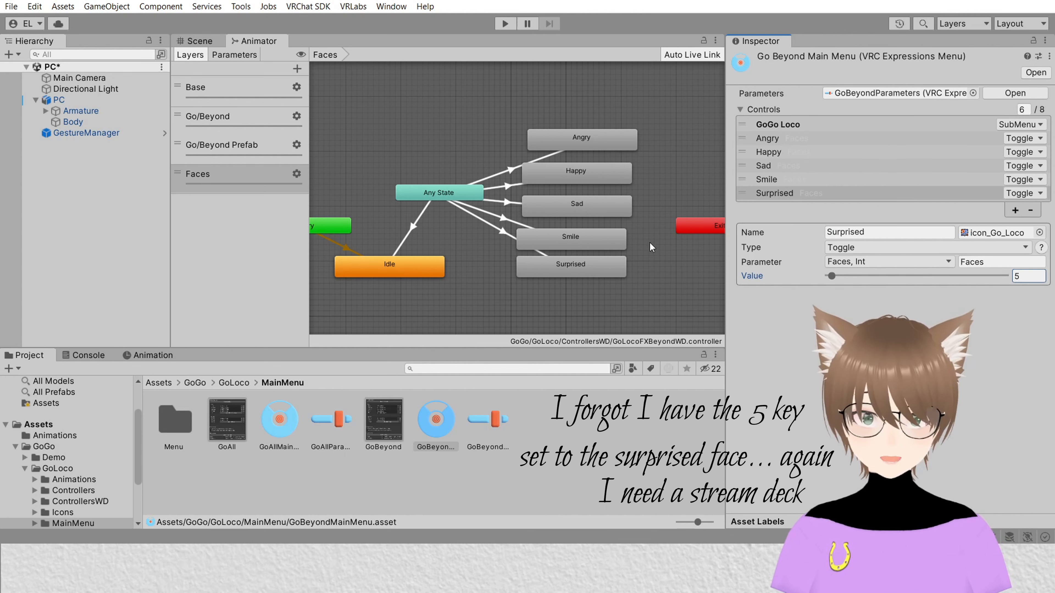
{"action": "left_click", "coordinate": [907, 179]}
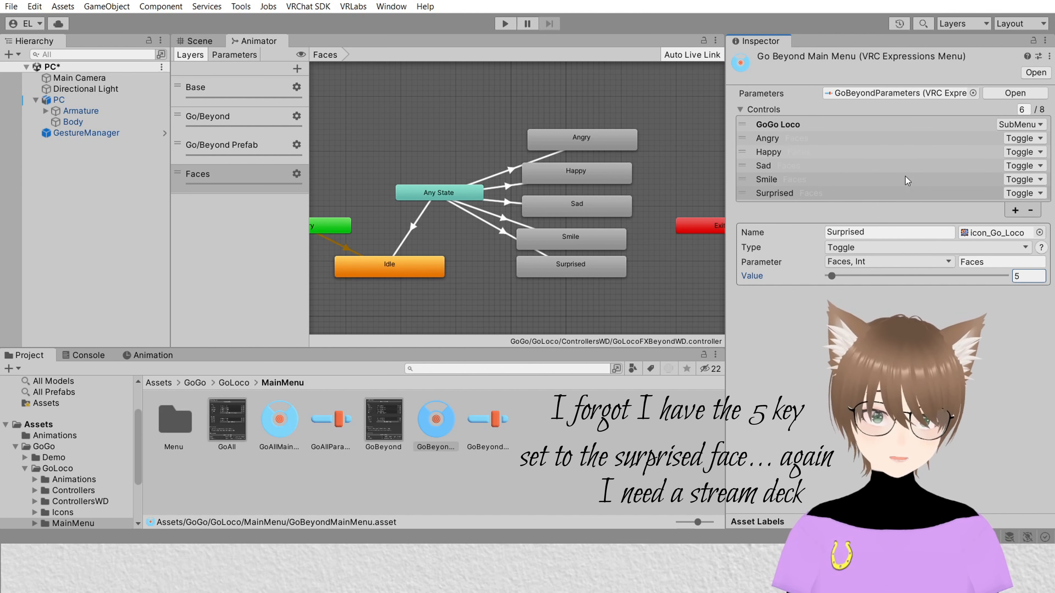
{"action": "left_click", "coordinate": [820, 152]}
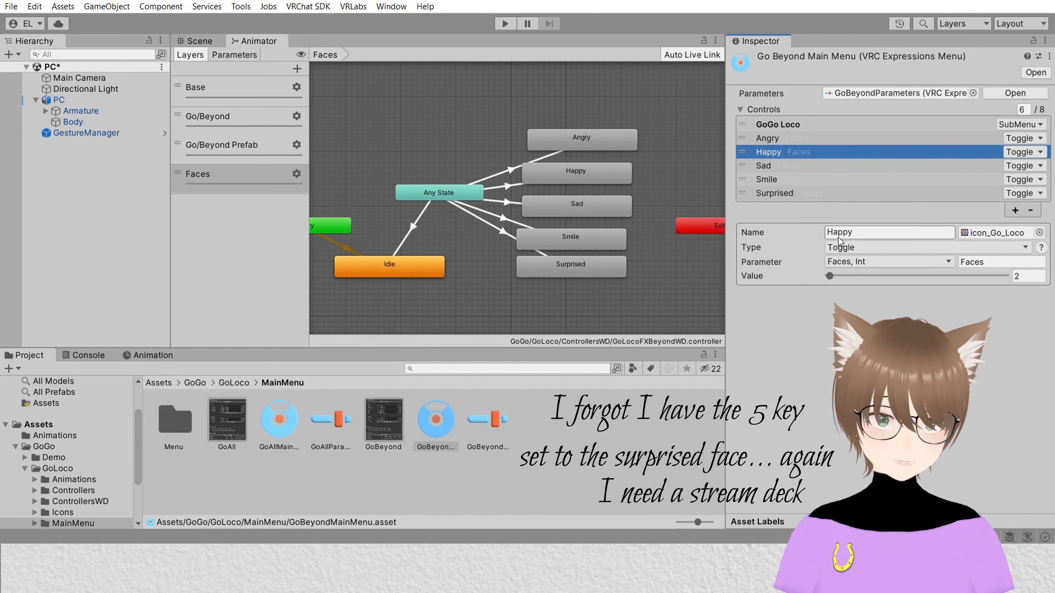
Step: Switch to the scene, select the GestureManager and enter Play Mode
{"action": "left_click", "coordinate": [205, 44]}
{"action": "left_click", "coordinate": [83, 134]}
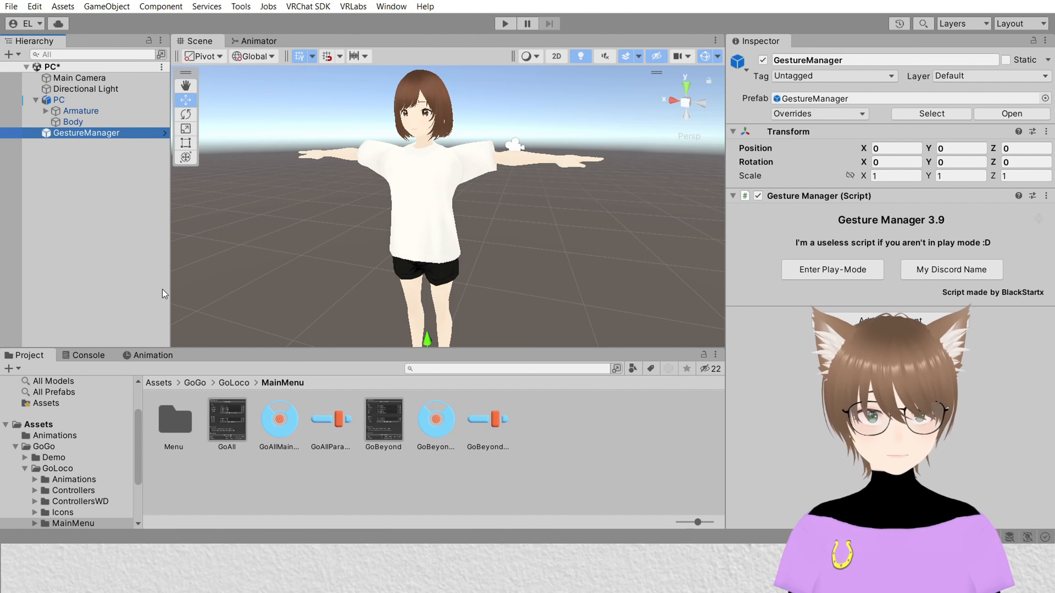
{"action": "left_click", "coordinate": [833, 269]}
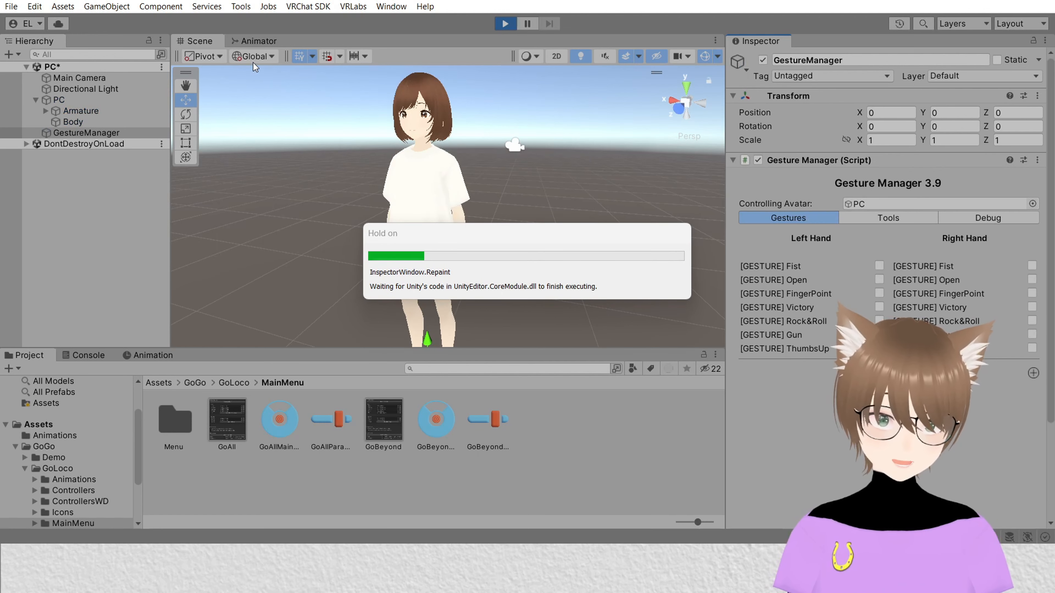
Step: Test the facial expression toggles through the Gesture Manager radial menu, then exit Play Mode
{"action": "left_click", "coordinate": [241, 6]}
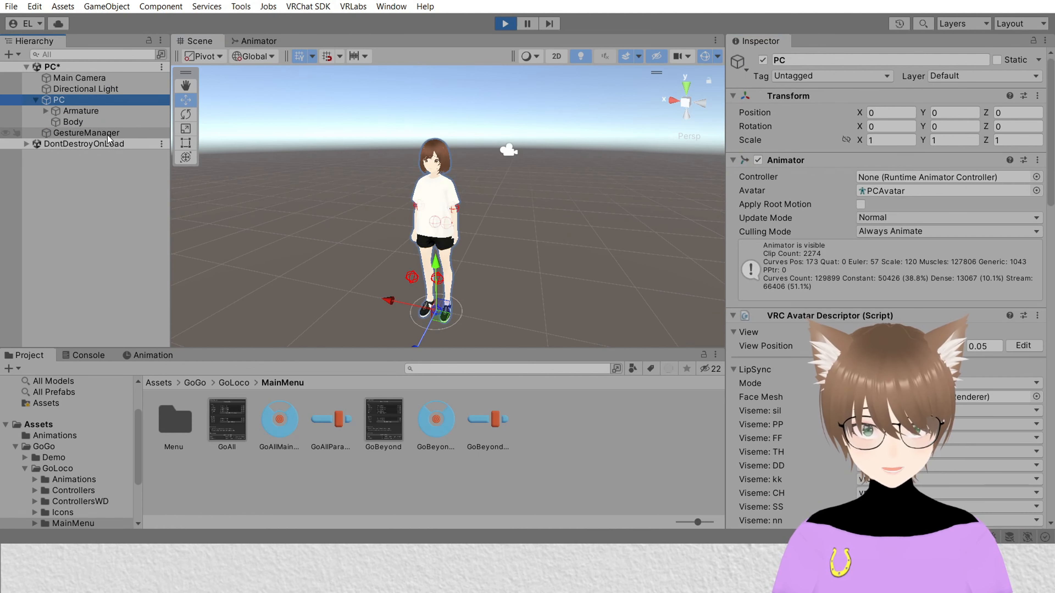
{"action": "left_click", "coordinate": [107, 134]}
{"action": "scroll", "coordinate": [967, 386], "scroll_direction": "down", "scroll_amount": 3}
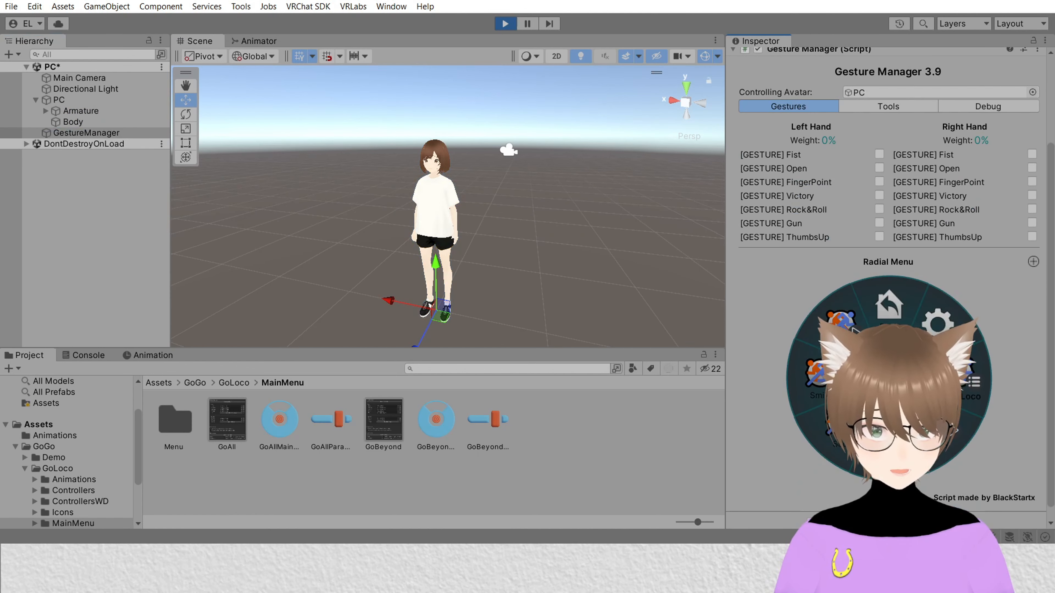
{"action": "scroll", "coordinate": [437, 273], "scroll_direction": "up", "scroll_amount": 5}
{"action": "middle_click_drag", "start_coordinate": [473, 251], "coordinate": [474, 252]}
{"action": "left_click", "coordinate": [941, 434]}
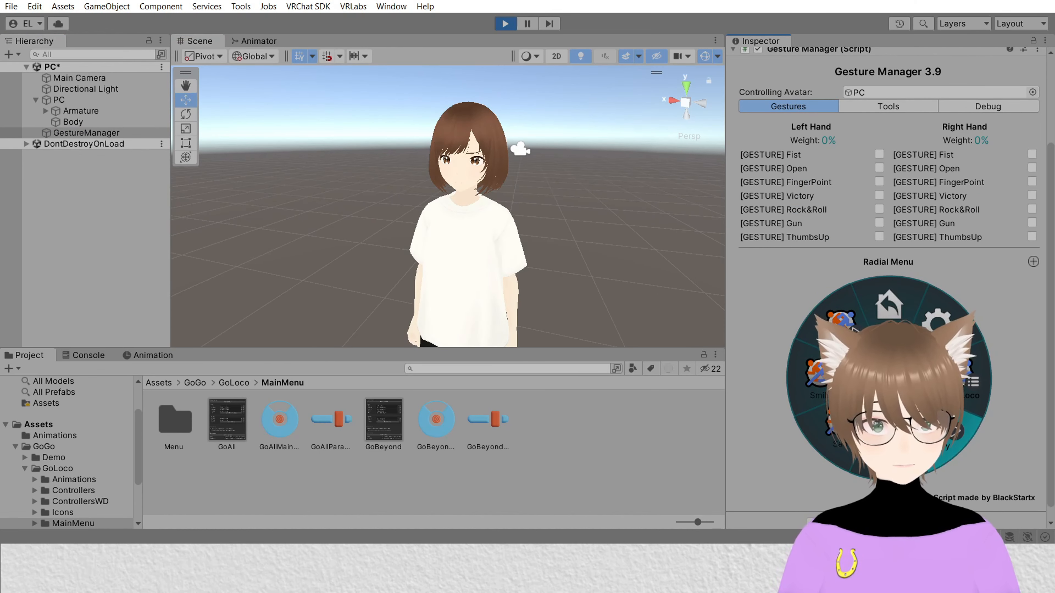
{"action": "left_click", "coordinate": [889, 448]}
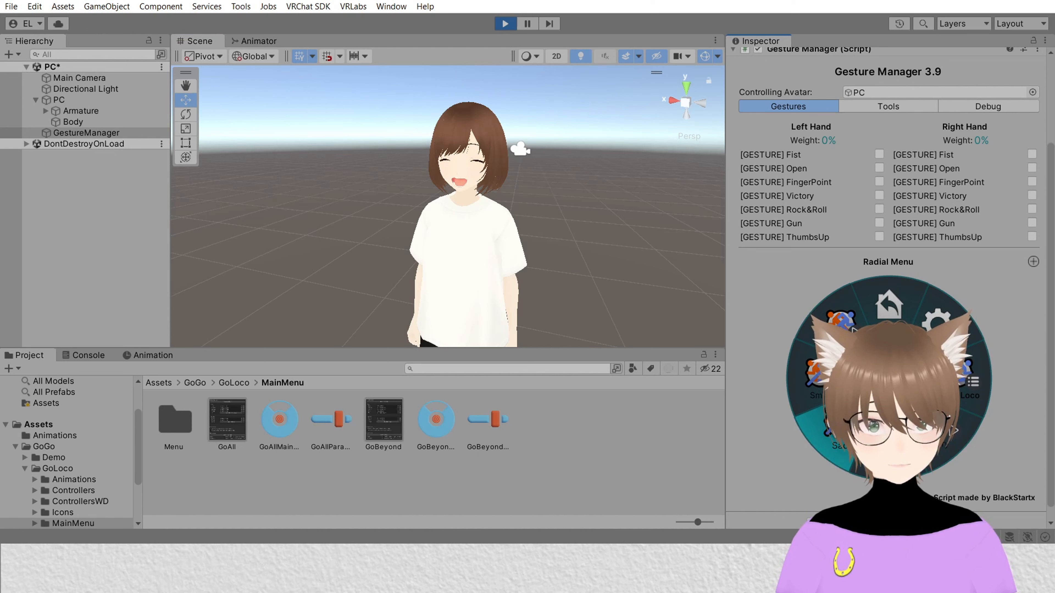
{"action": "left_click", "coordinate": [840, 428]}
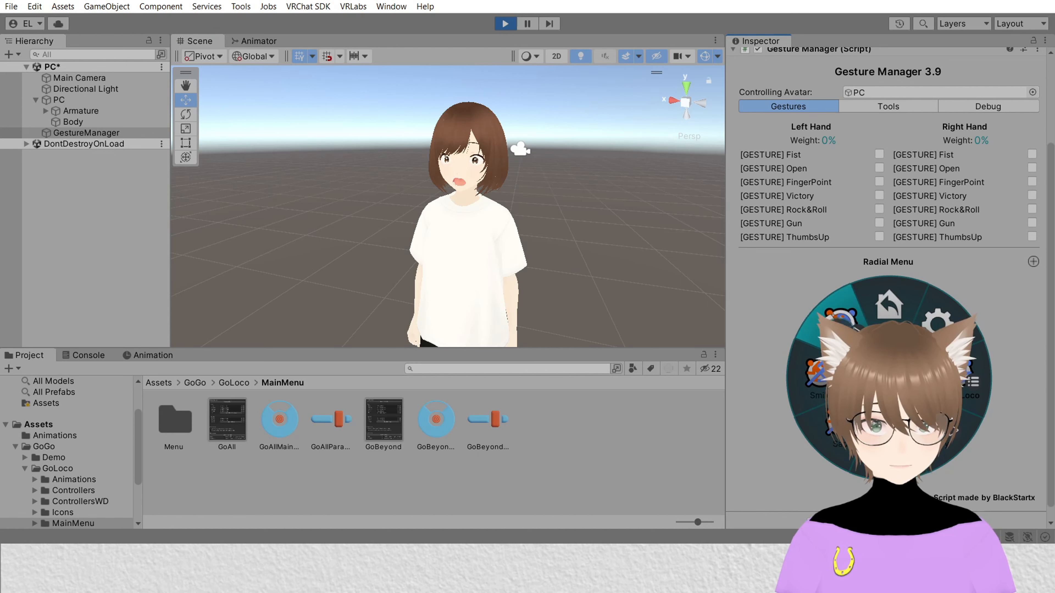
{"action": "left_click", "coordinate": [829, 436]}
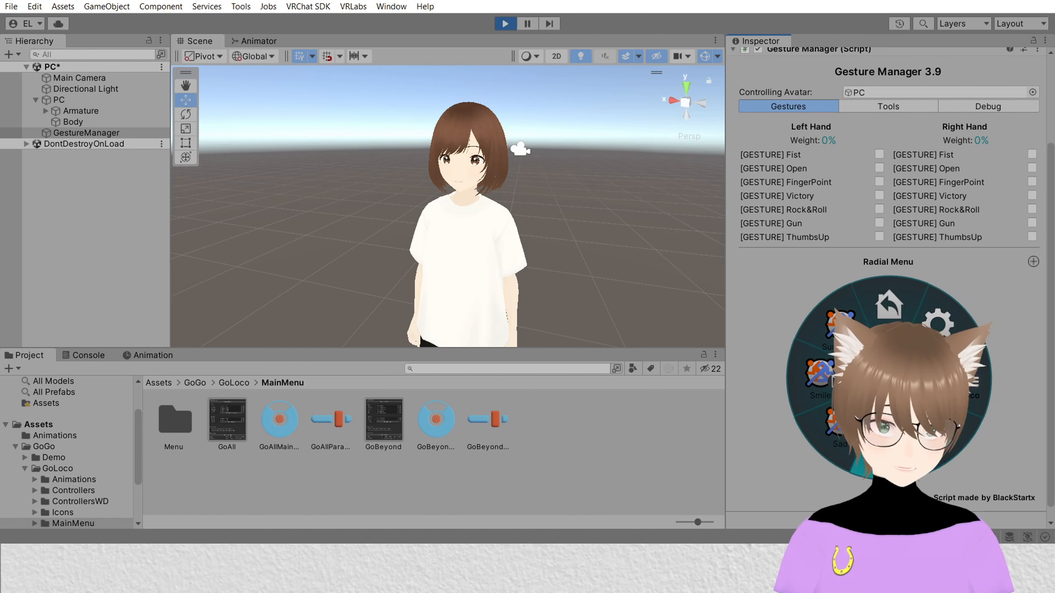
{"action": "left_click", "coordinate": [879, 452]}
{"action": "left_click", "coordinate": [880, 452]}
{"action": "left_click", "coordinate": [839, 431]}
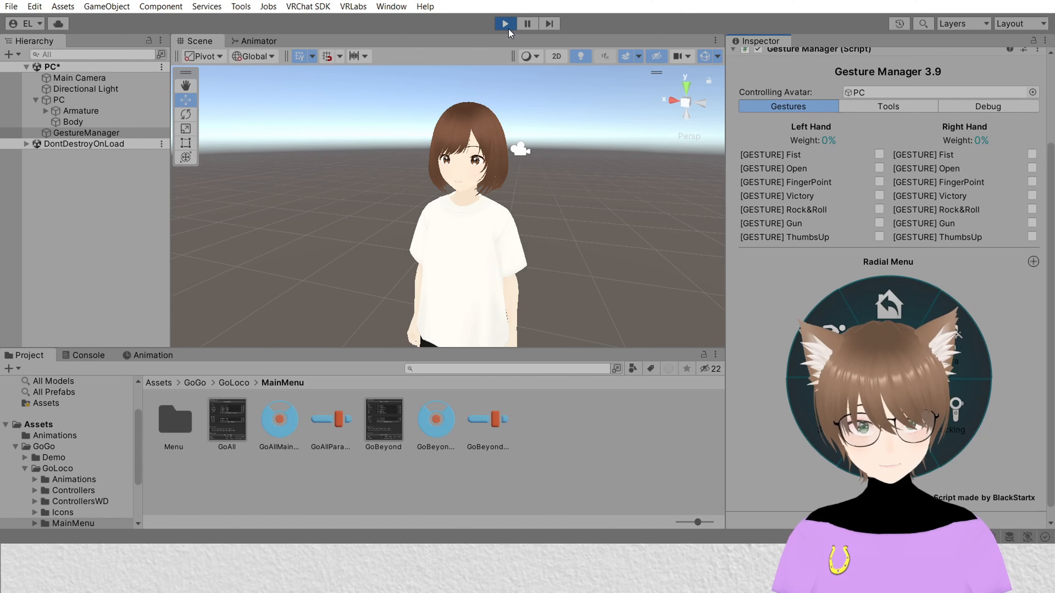
{"action": "left_click", "coordinate": [506, 23]}
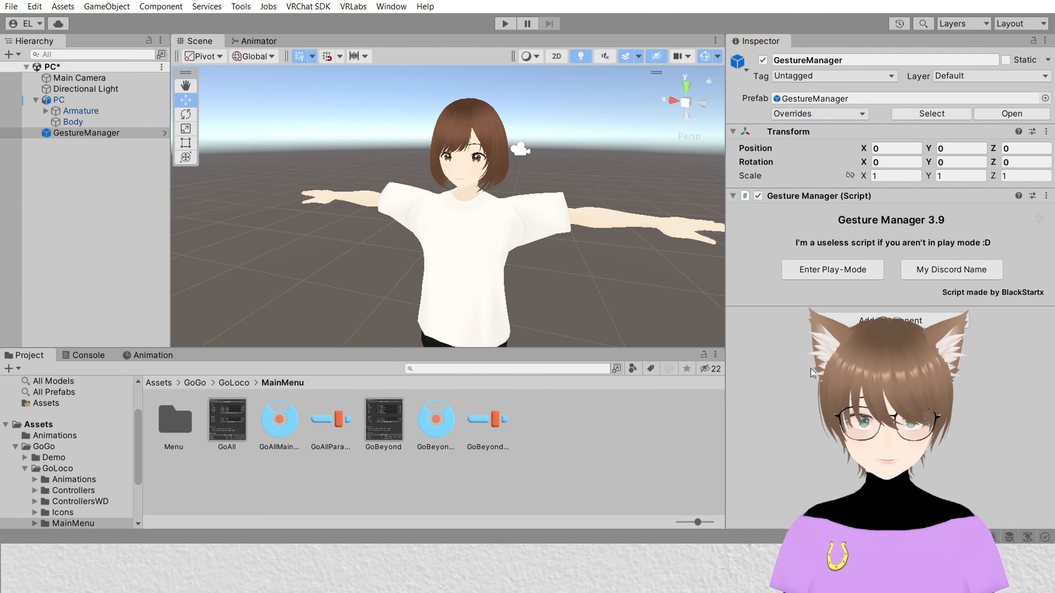
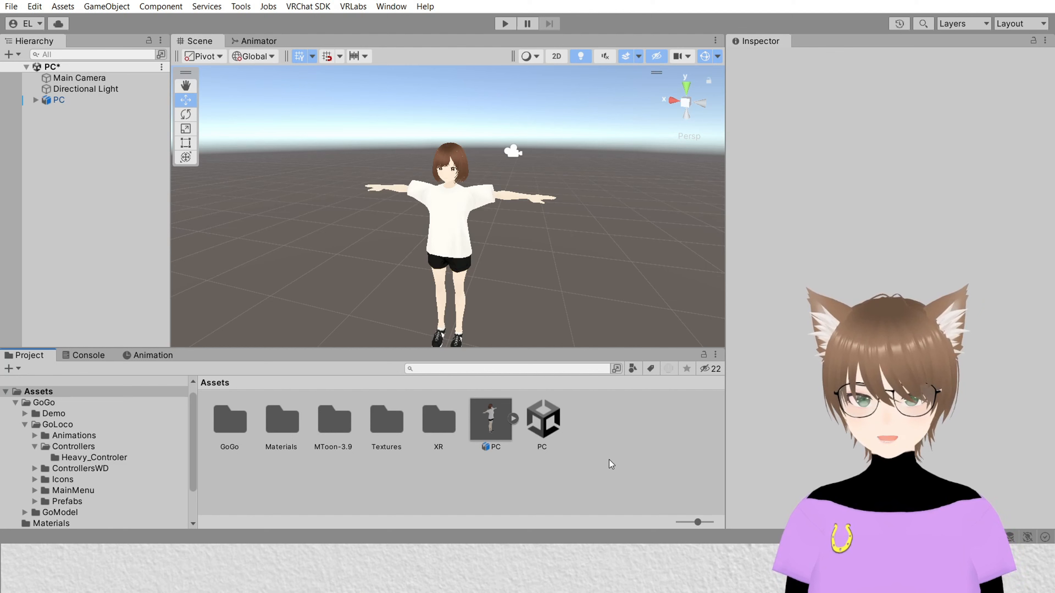
Step: Select the PC avatar and check its Playable Layers and Expressions settings in the avatar descriptor
{"action": "left_click", "coordinate": [70, 103]}
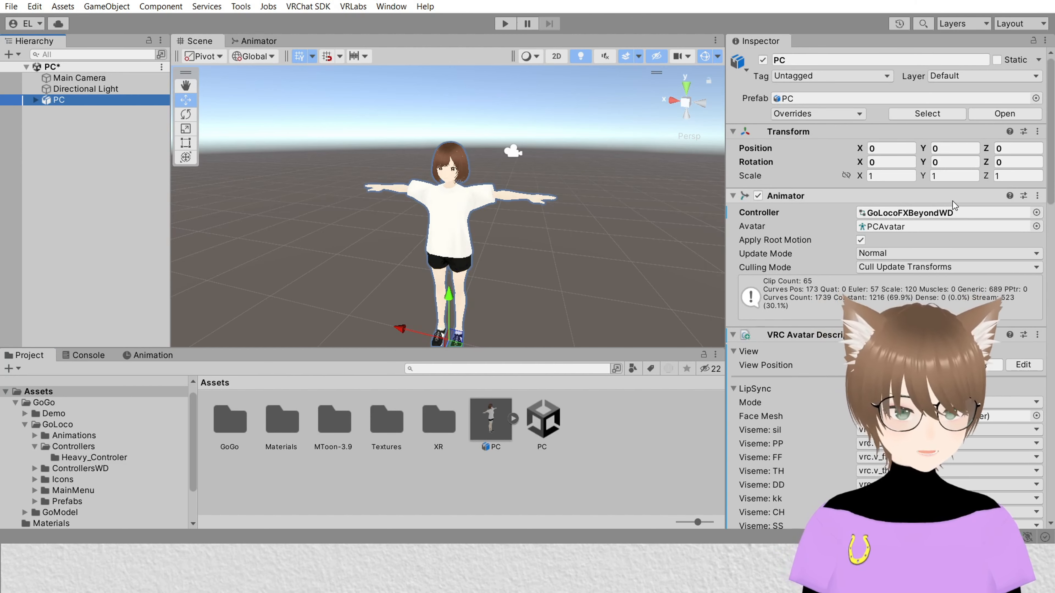
{"action": "scroll", "coordinate": [915, 290], "scroll_direction": "down", "scroll_amount": 15}
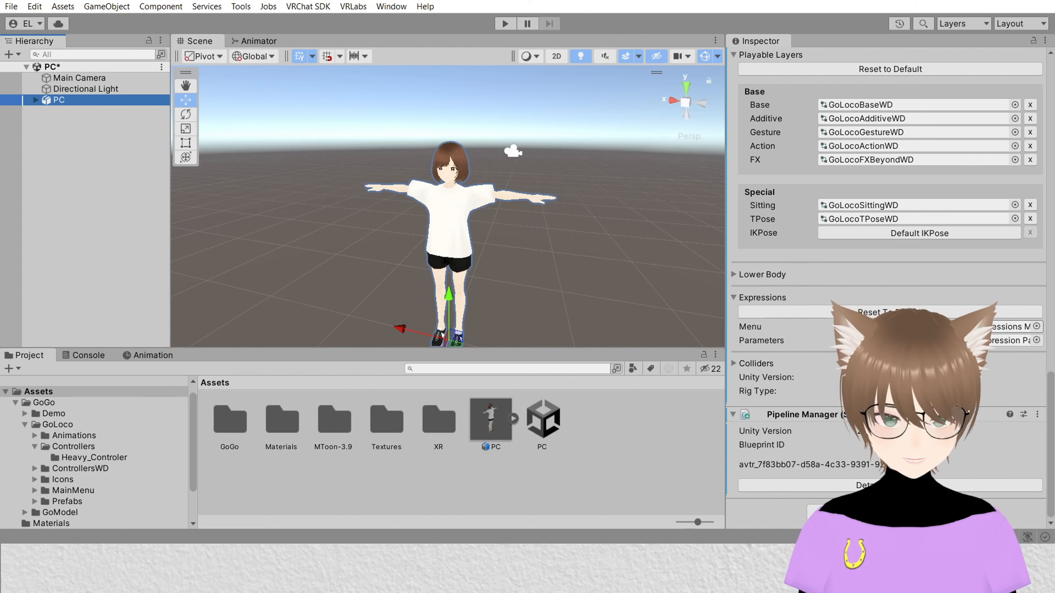
{"action": "scroll", "coordinate": [825, 176], "scroll_direction": "up", "scroll_amount": 9}
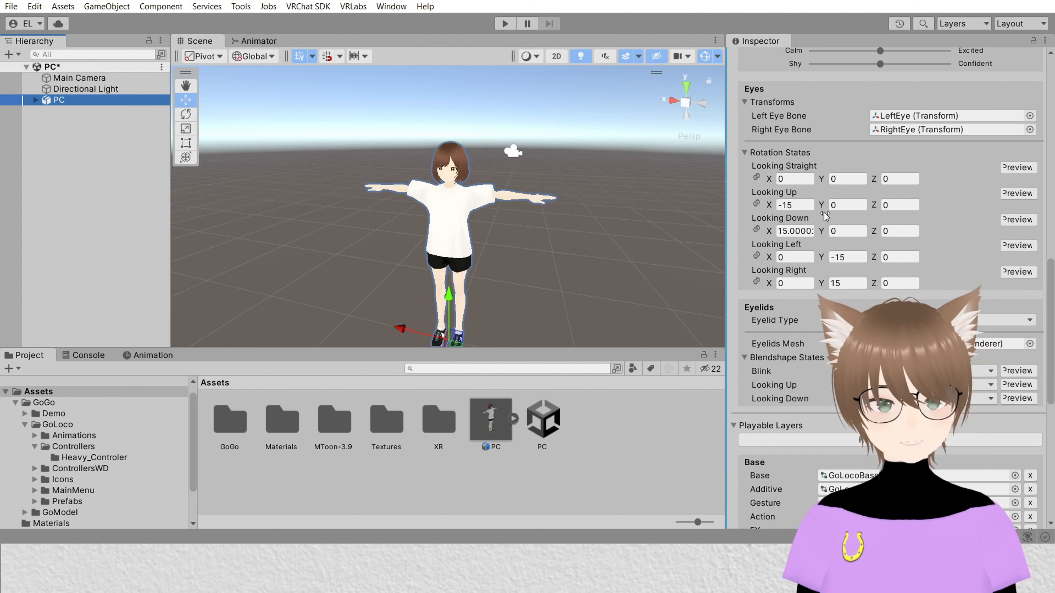
{"action": "scroll", "coordinate": [828, 217], "scroll_direction": "down", "scroll_amount": 8}
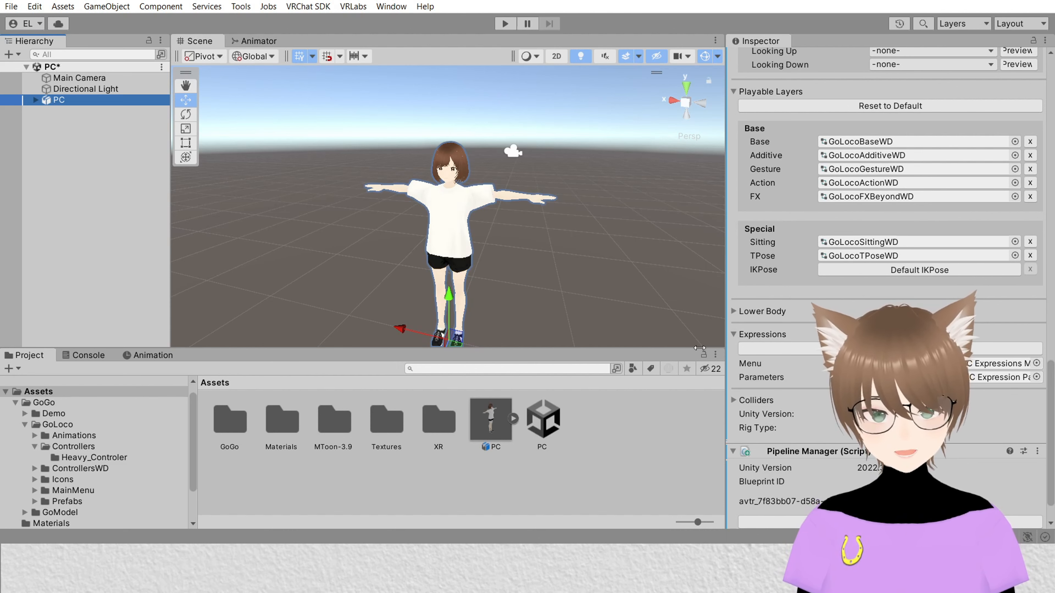
{"action": "right_click", "coordinate": [225, 475]}
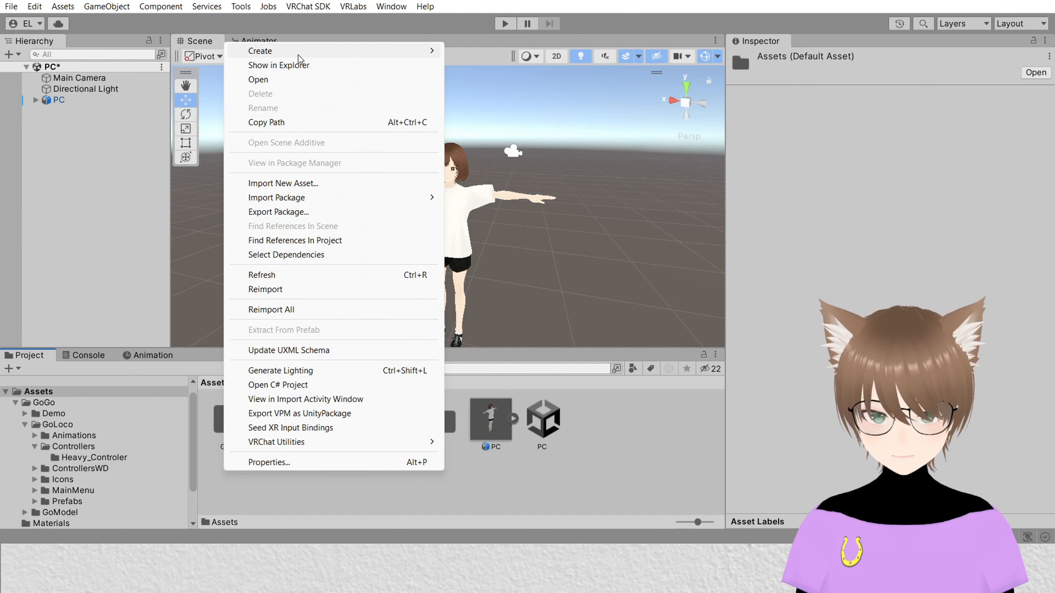
{"action": "mouse_move", "coordinate": [298, 59]}
{"action": "mouse_move", "coordinate": [534, 19]}
{"action": "mouse_move", "coordinate": [644, 18]}
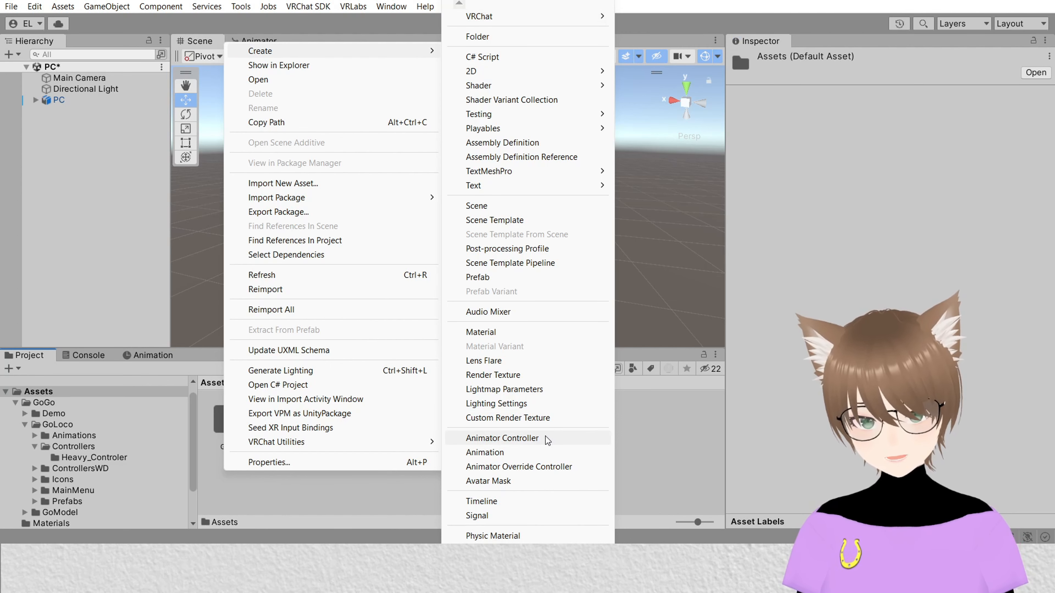
{"action": "left_click", "coordinate": [298, 501]}
Step: Reselect the PC avatar and scroll through its Animator and VRC Avatar Descriptor settings
{"action": "left_click", "coordinate": [58, 100]}
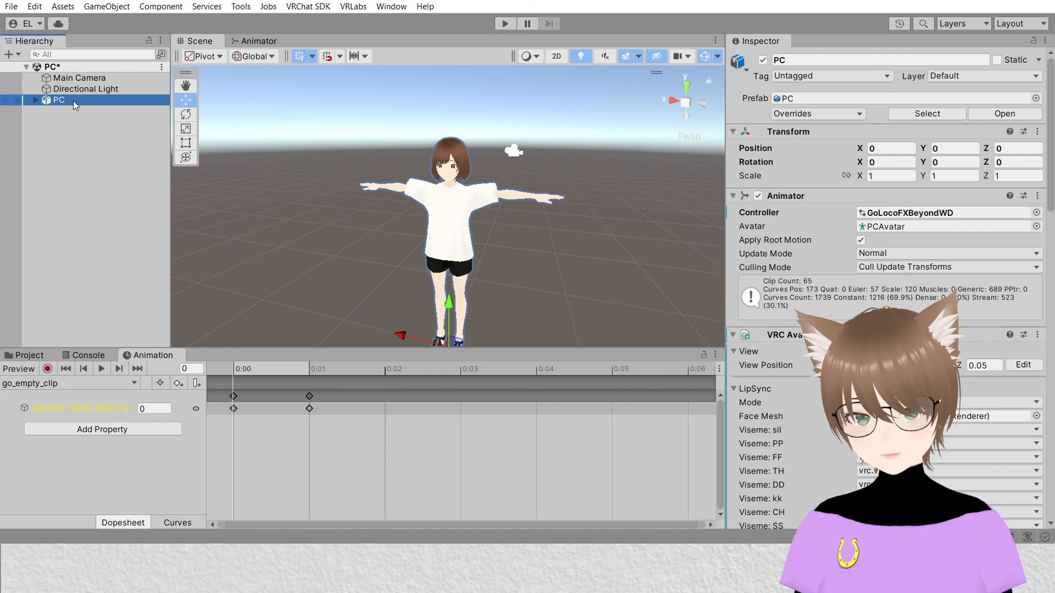
{"action": "scroll", "coordinate": [945, 132], "scroll_direction": "down", "scroll_amount": 4}
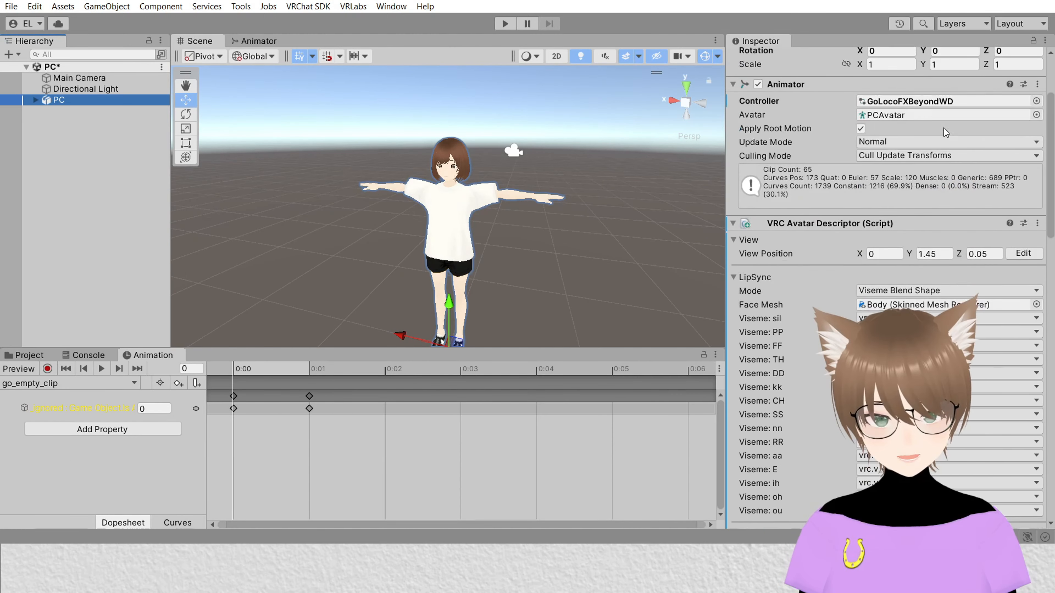
{"action": "scroll", "coordinate": [944, 132], "scroll_direction": "down", "scroll_amount": 9}
{"action": "scroll", "coordinate": [930, 183], "scroll_direction": "up", "scroll_amount": 8}
{"action": "scroll", "coordinate": [838, 159], "scroll_direction": "down", "scroll_amount": 9}
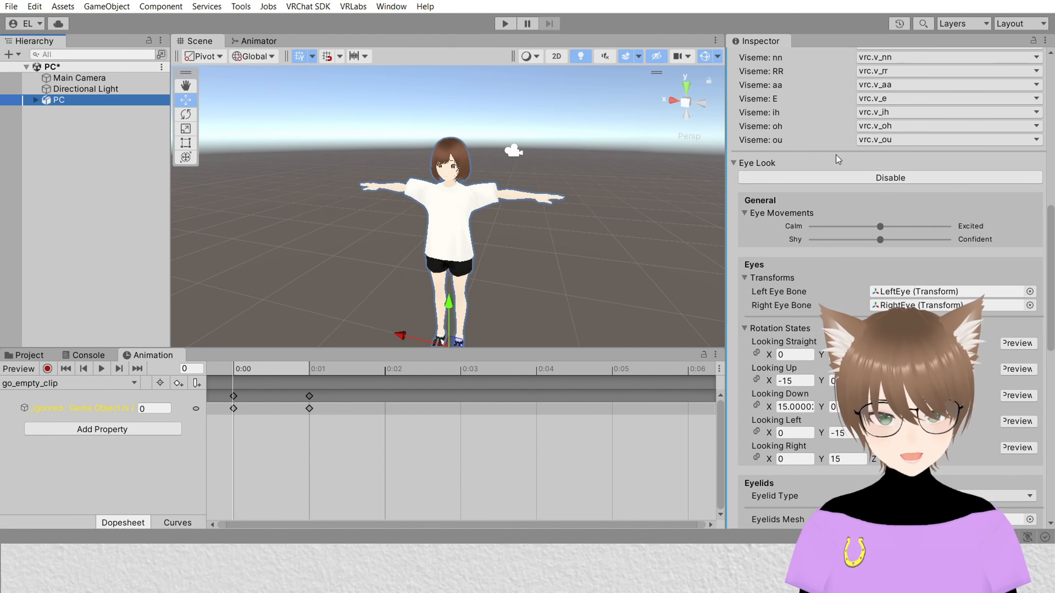
{"action": "scroll", "coordinate": [838, 159], "scroll_direction": "down", "scroll_amount": 12}
{"action": "scroll", "coordinate": [782, 228], "scroll_direction": "up", "scroll_amount": 3}
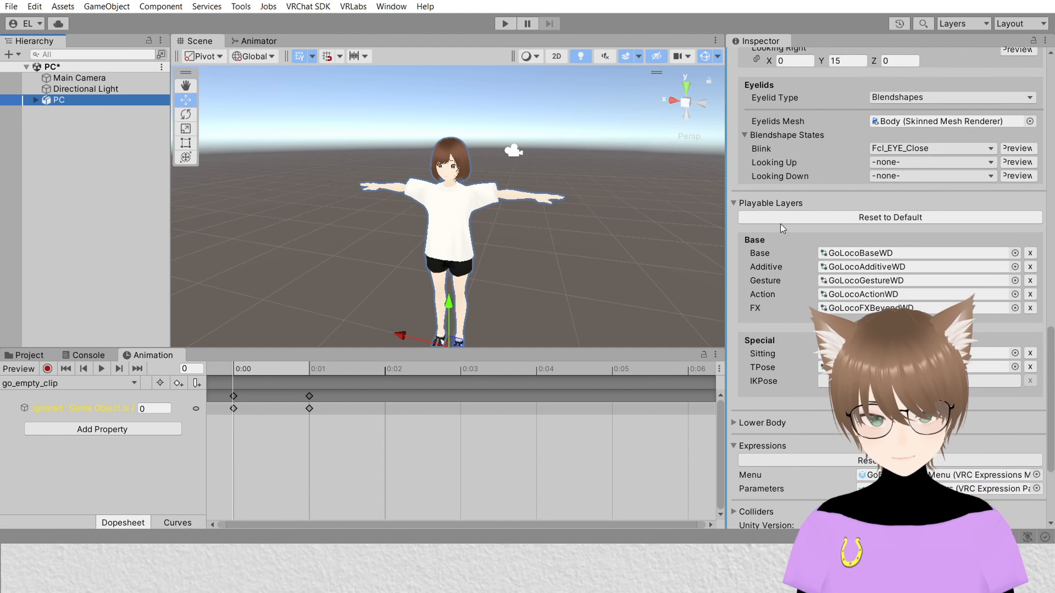
{"action": "scroll", "coordinate": [782, 227], "scroll_direction": "up", "scroll_amount": 15}
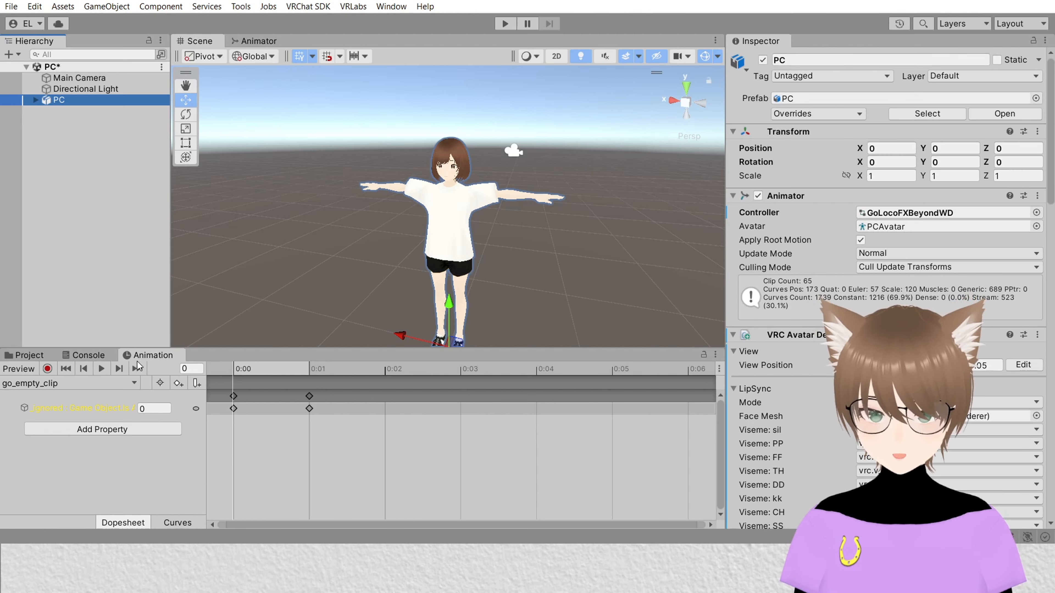
{"action": "left_click", "coordinate": [146, 359]}
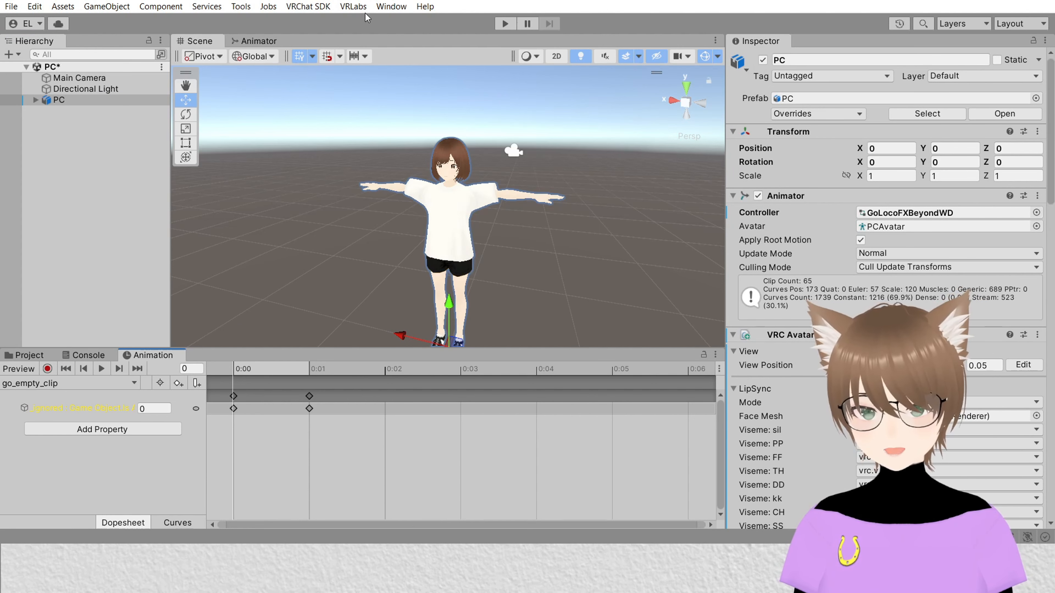
{"action": "left_click", "coordinate": [395, 11]}
{"action": "mouse_move", "coordinate": [431, 51]}
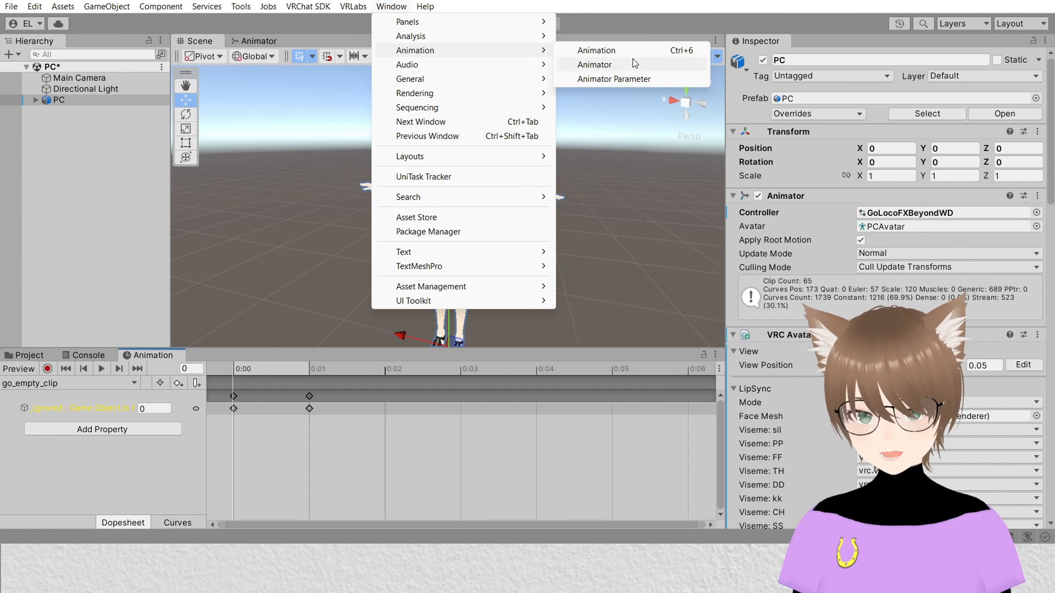
{"action": "left_click", "coordinate": [171, 357]}
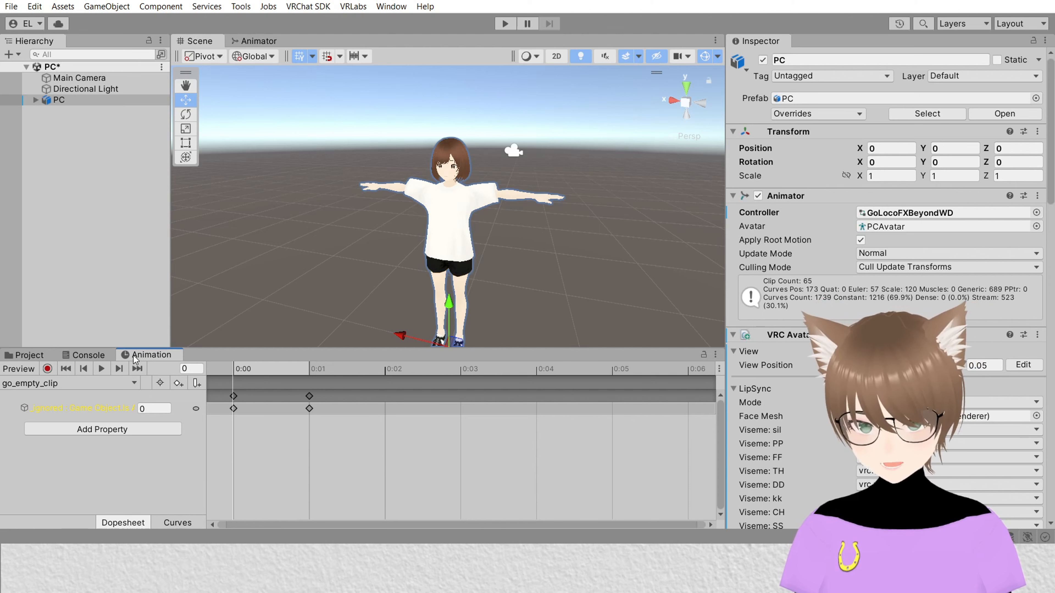
{"action": "left_click", "coordinate": [25, 355]}
{"action": "left_click", "coordinate": [145, 355]}
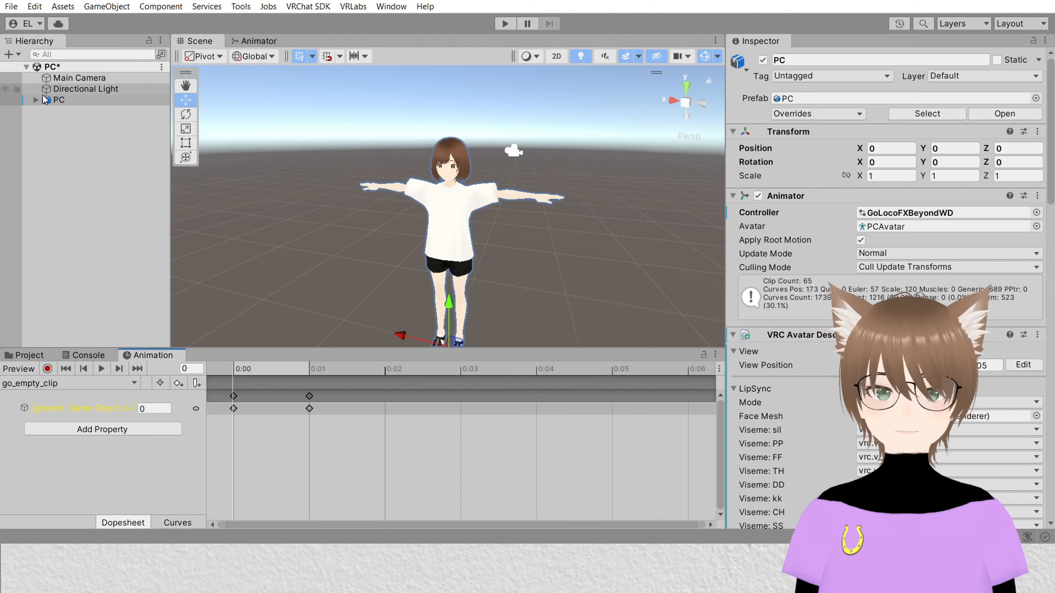
Step: Select the avatar's Body mesh and create a new animation clip named Faces in Assets
{"action": "left_click", "coordinate": [35, 100]}
{"action": "left_click", "coordinate": [77, 111]}
{"action": "left_click", "coordinate": [69, 123]}
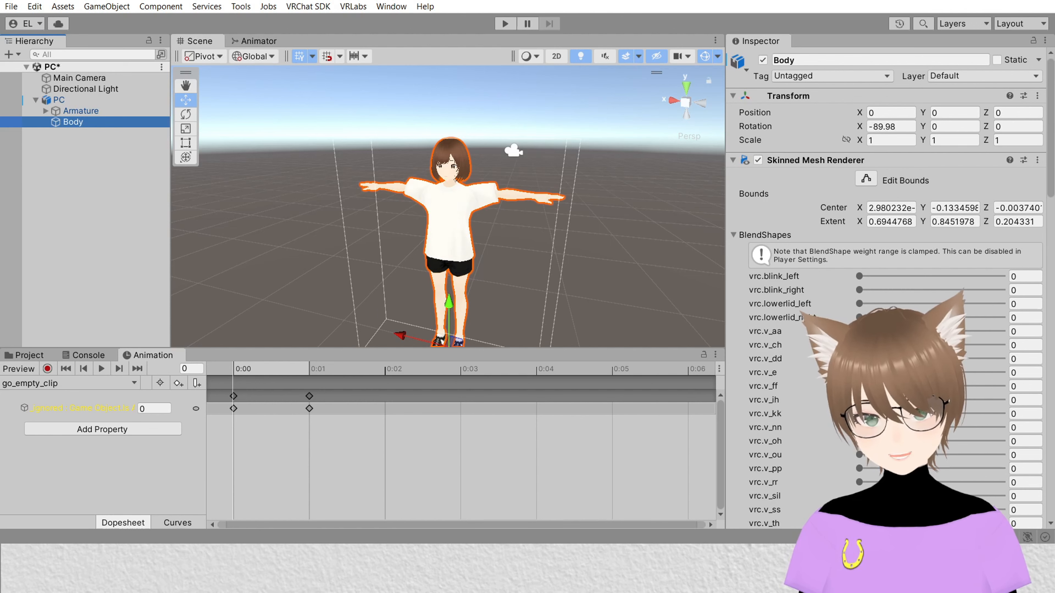
{"action": "scroll", "coordinate": [740, 317], "scroll_direction": "down", "scroll_amount": 10}
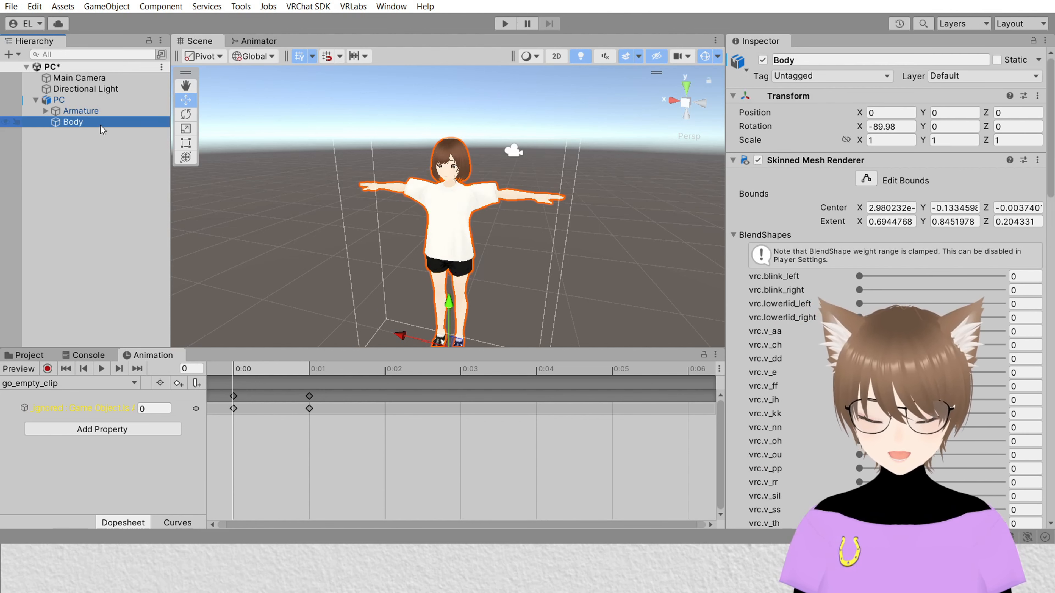
{"action": "left_click", "coordinate": [740, 235]}
{"action": "left_click", "coordinate": [740, 235]}
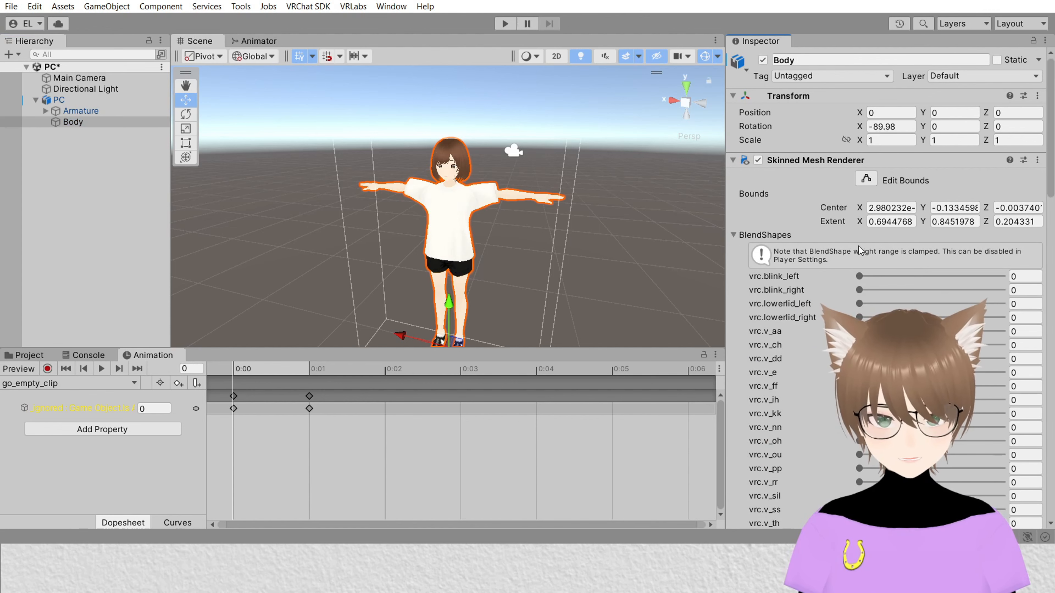
{"action": "left_click", "coordinate": [48, 383]}
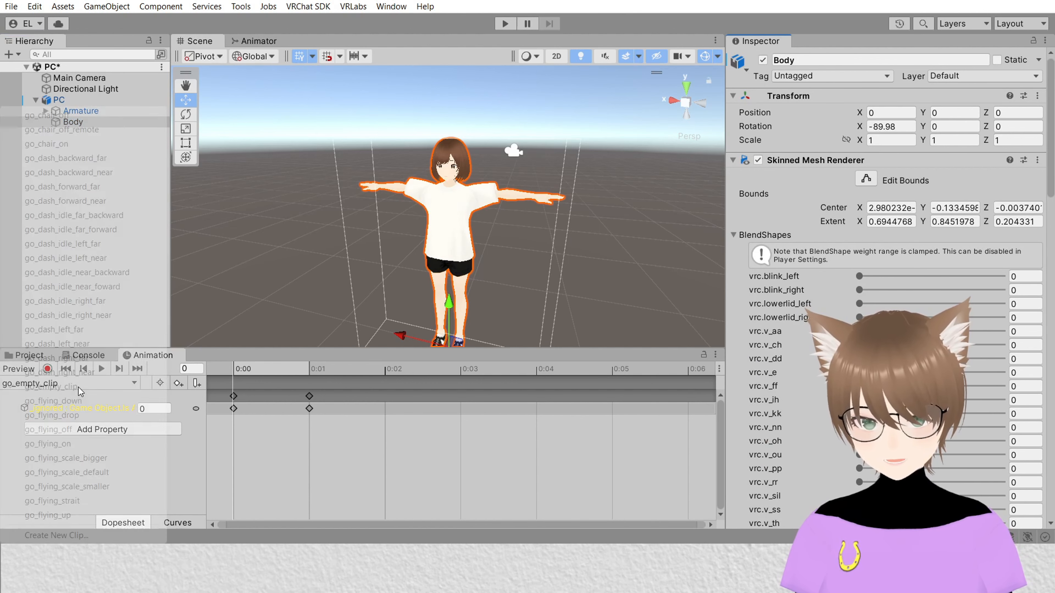
{"action": "left_click", "coordinate": [98, 536]}
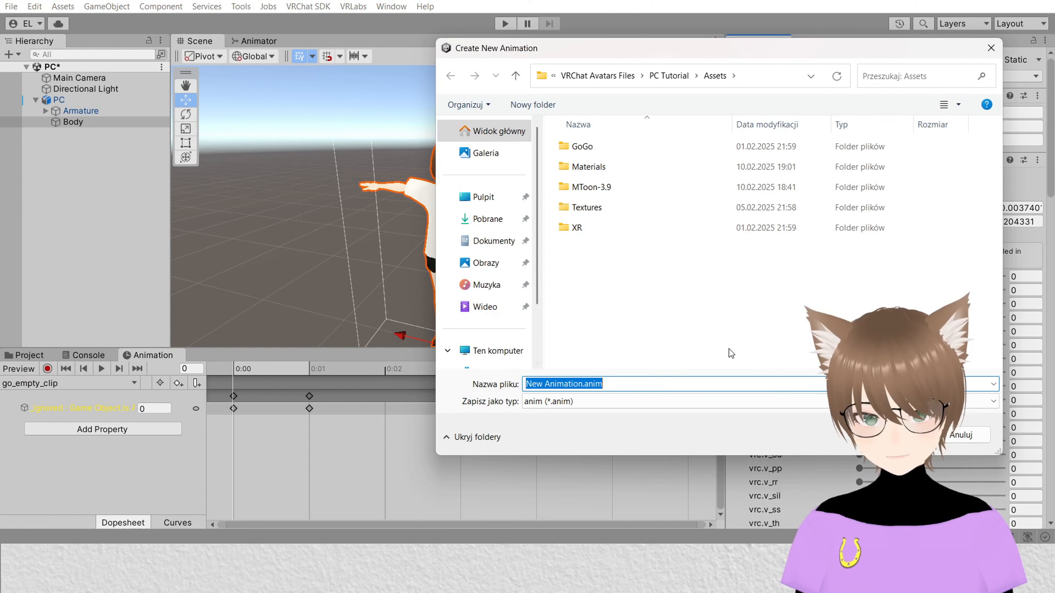
{"action": "type", "text": "Faces"}
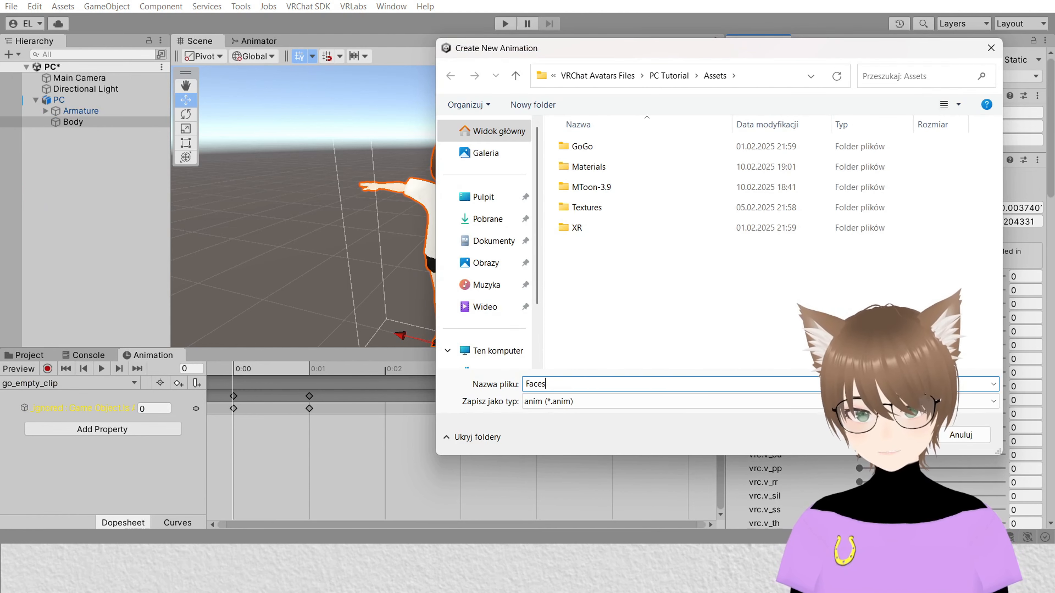
{"action": "key", "text": "Return"}
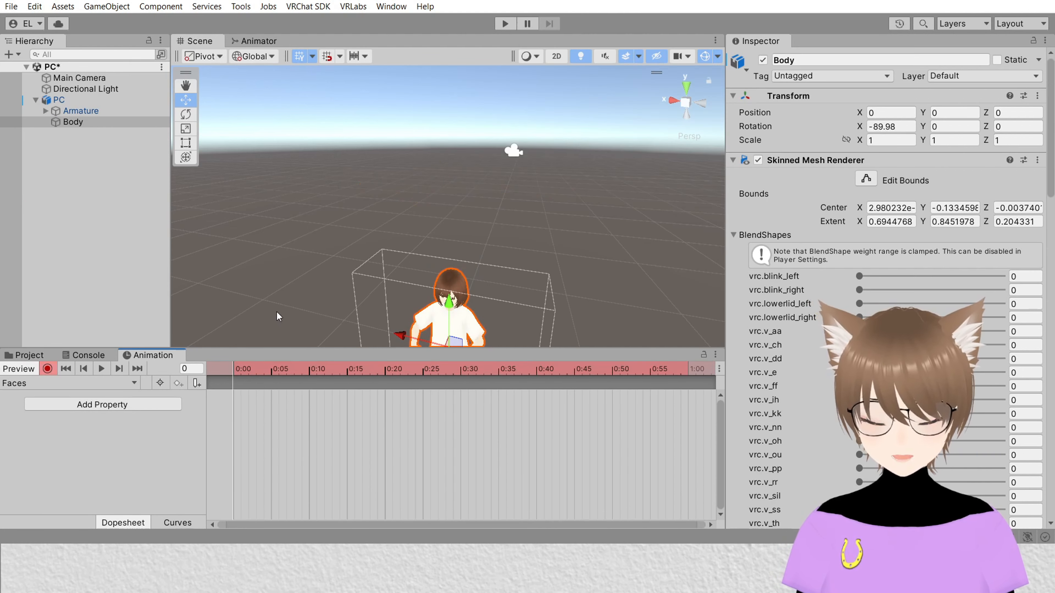
Step: Frame the Body in the scene view and browse the Body's blendshape list for facial expression shapes
{"action": "key", "text": "f"}
{"action": "scroll", "coordinate": [353, 448], "scroll_direction": "up", "scroll_amount": 5}
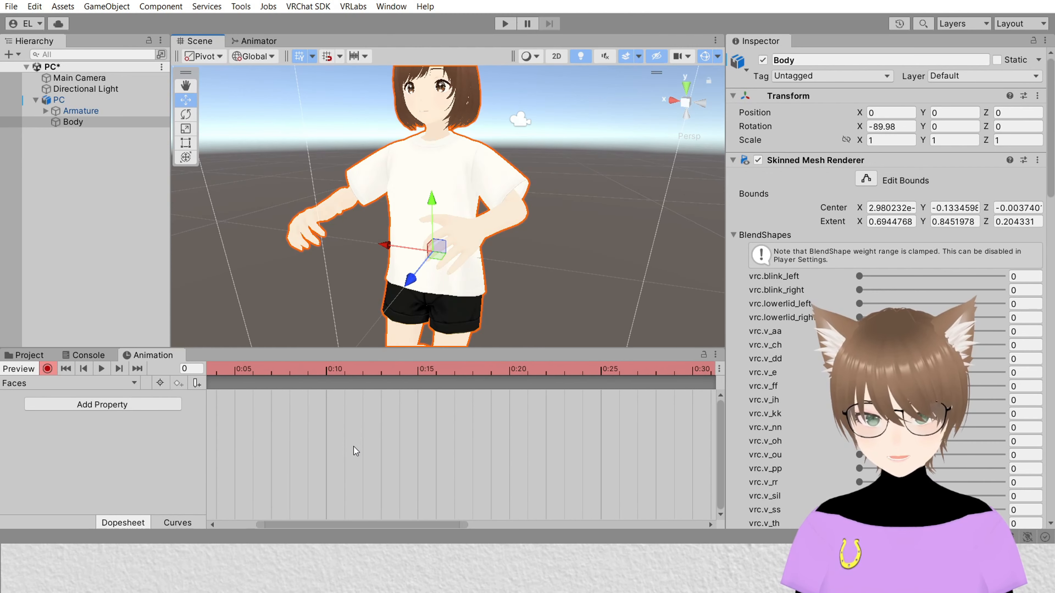
{"action": "scroll", "coordinate": [353, 447], "scroll_direction": "up", "scroll_amount": 3}
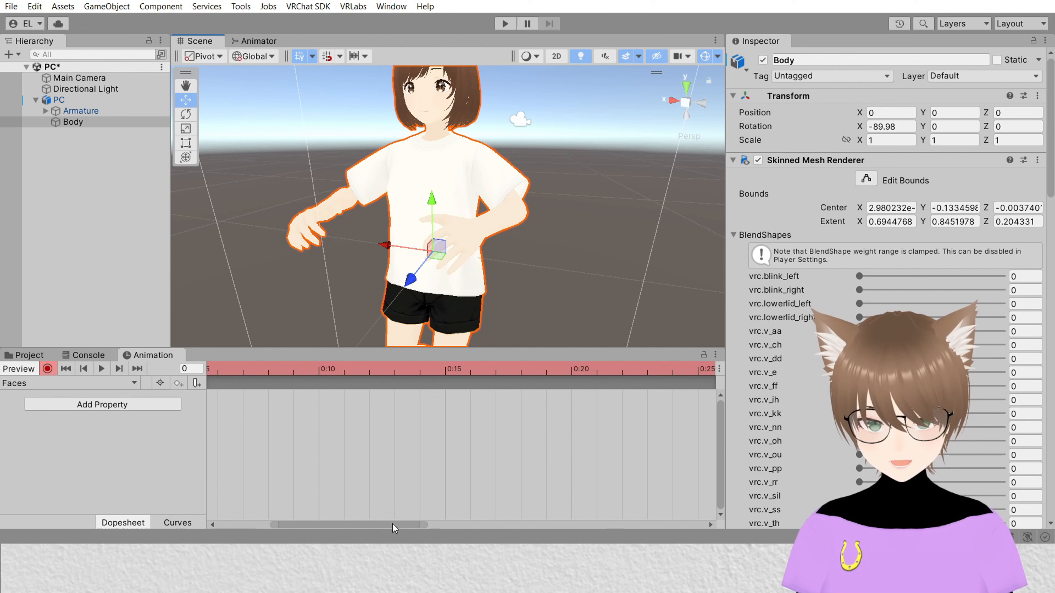
{"action": "left_click_drag", "start_coordinate": [394, 526], "coordinate": [261, 526]}
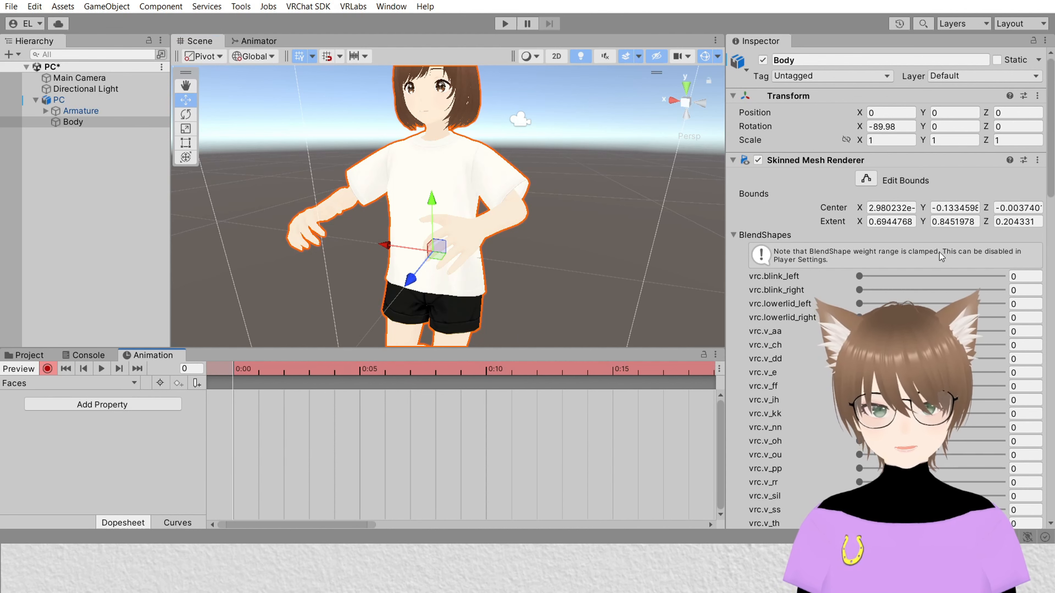
{"action": "scroll", "coordinate": [743, 294], "scroll_direction": "down", "scroll_amount": 5}
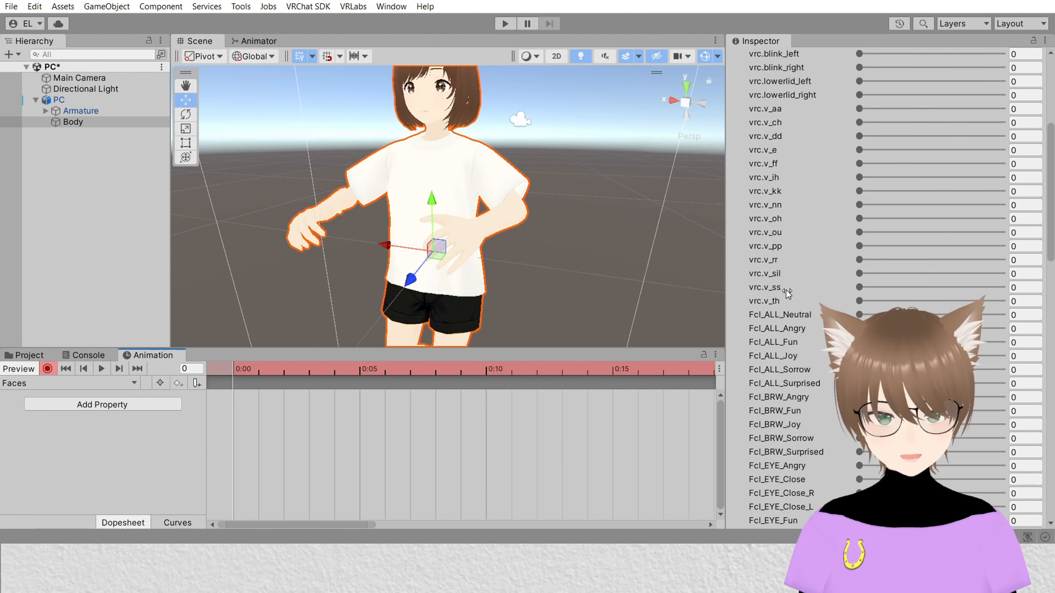
{"action": "scroll", "coordinate": [911, 220], "scroll_direction": "down", "scroll_amount": 3}
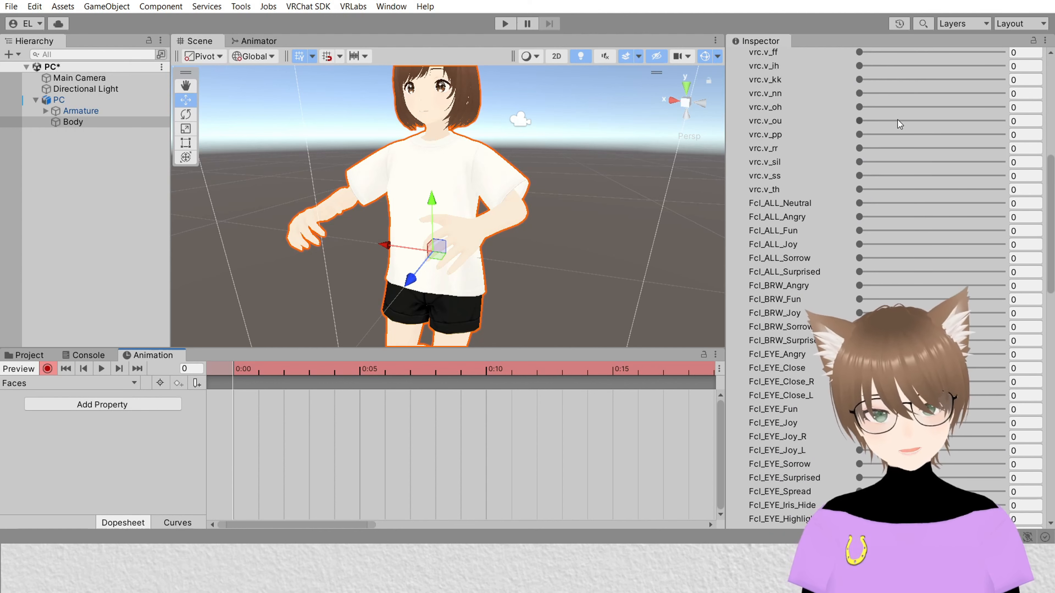
{"action": "scroll", "coordinate": [872, 262], "scroll_direction": "up", "scroll_amount": 3}
{"action": "scroll", "coordinate": [804, 342], "scroll_direction": "up", "scroll_amount": 2}
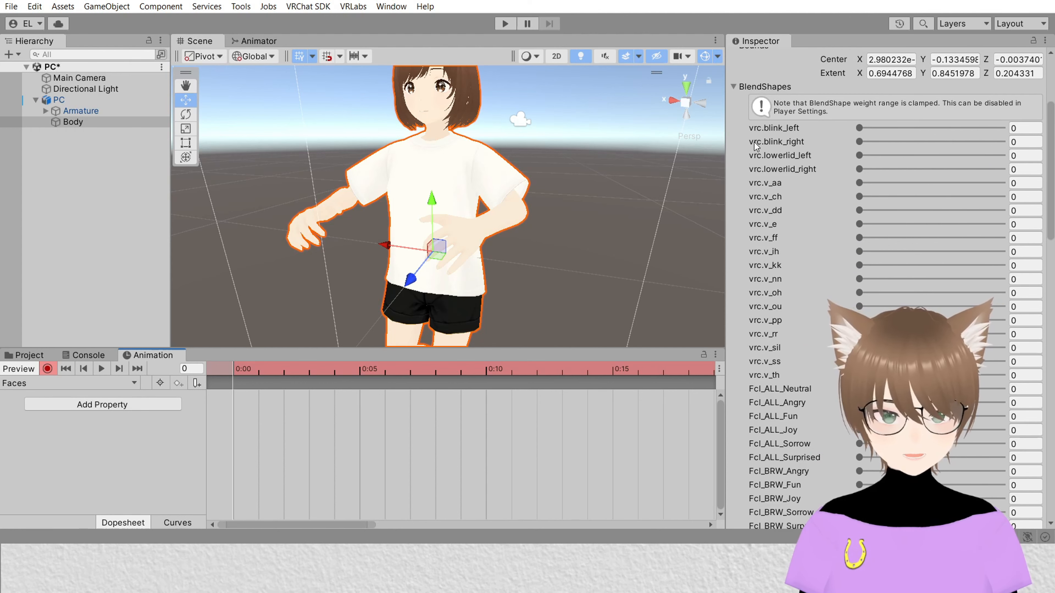
{"action": "scroll", "coordinate": [864, 201], "scroll_direction": "down", "scroll_amount": 17}
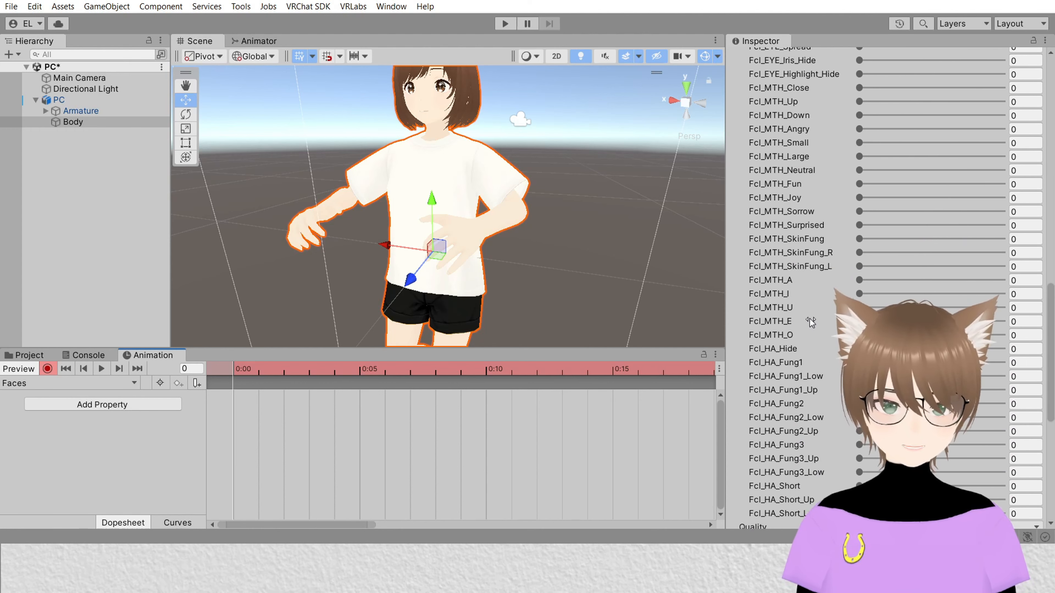
{"action": "scroll", "coordinate": [811, 322], "scroll_direction": "down", "scroll_amount": 4}
{"action": "scroll", "coordinate": [810, 275], "scroll_direction": "up", "scroll_amount": 7}
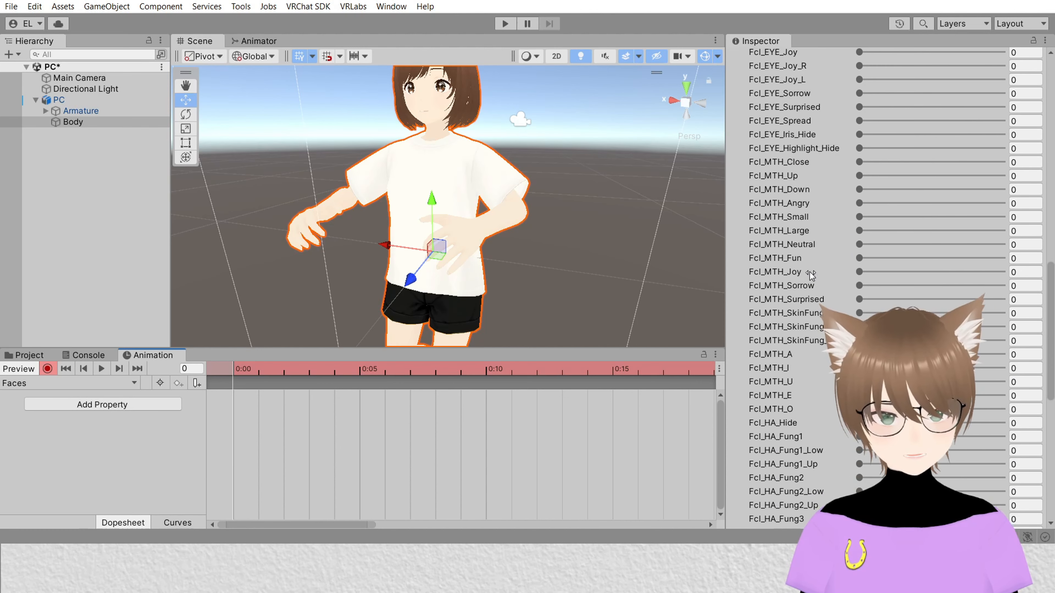
{"action": "scroll", "coordinate": [794, 204], "scroll_direction": "up", "scroll_amount": 3}
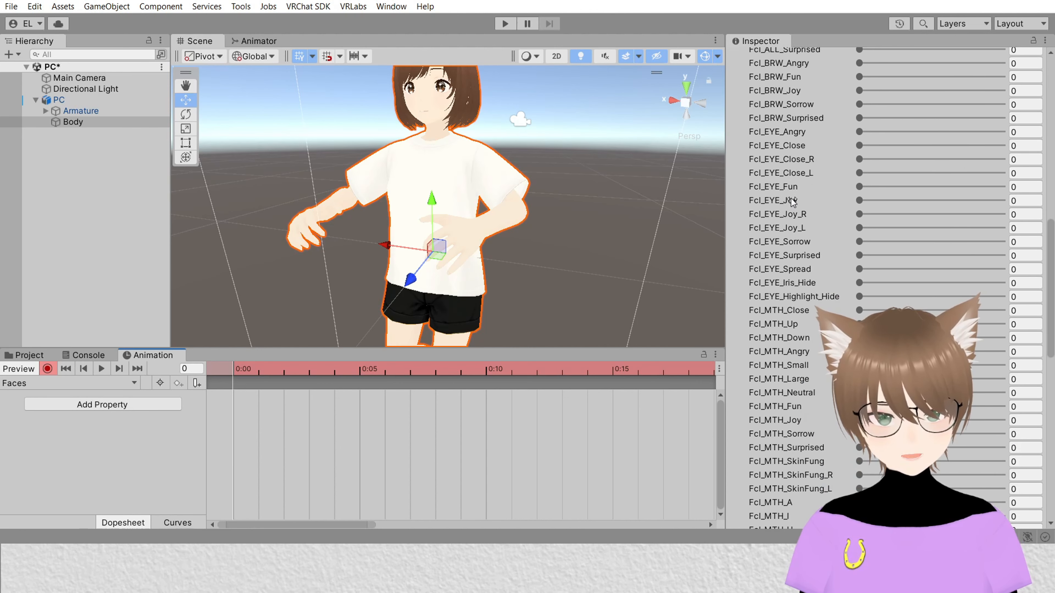
{"action": "scroll", "coordinate": [801, 208], "scroll_direction": "down", "scroll_amount": 5}
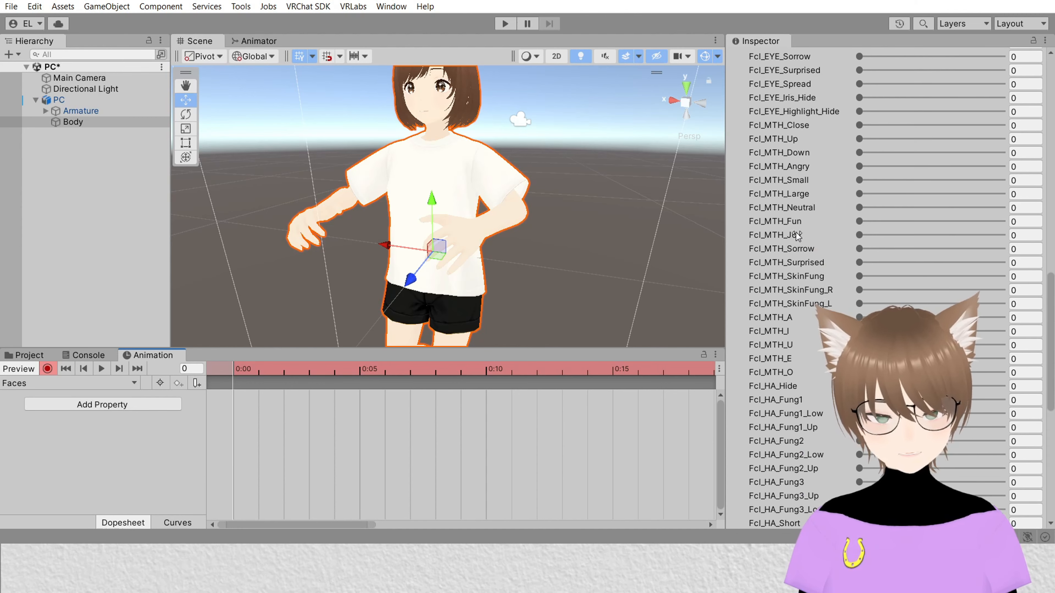
{"action": "scroll", "coordinate": [793, 250], "scroll_direction": "down", "scroll_amount": 2}
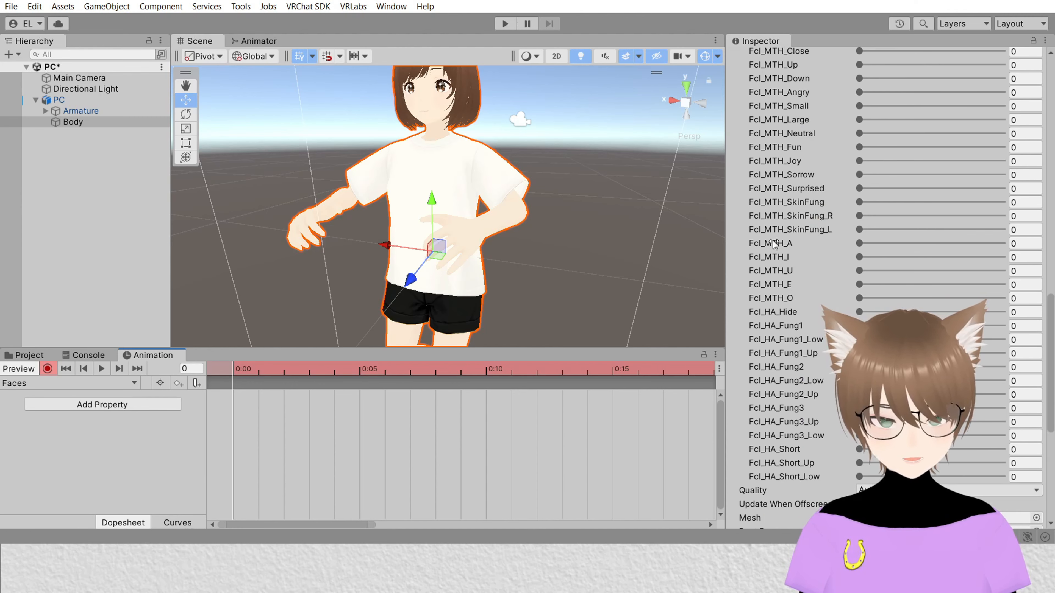
{"action": "scroll", "coordinate": [808, 287], "scroll_direction": "up", "scroll_amount": 20}
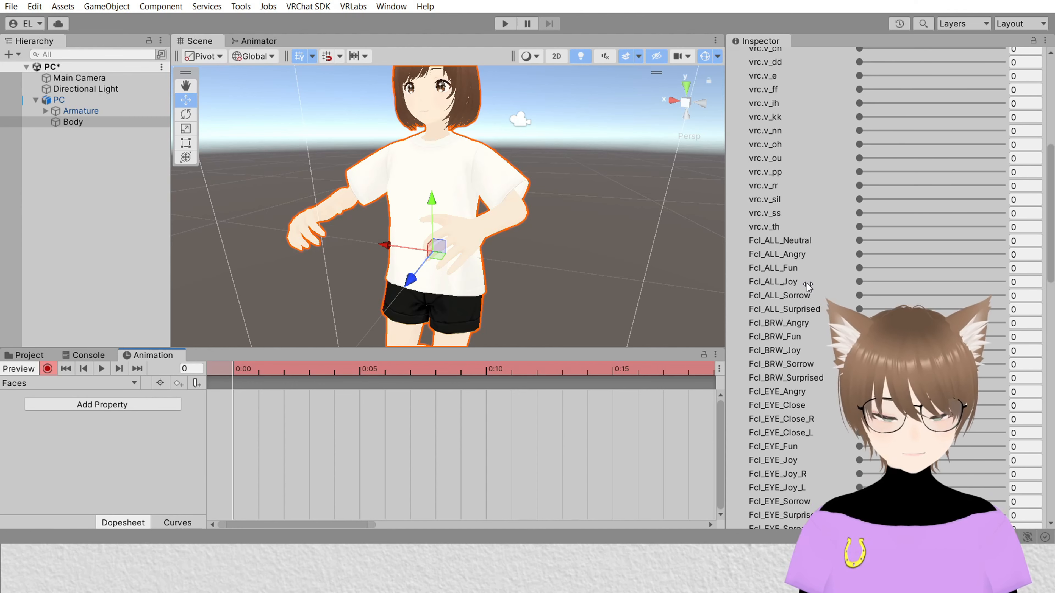
{"action": "scroll", "coordinate": [889, 287], "scroll_direction": "down", "scroll_amount": 4}
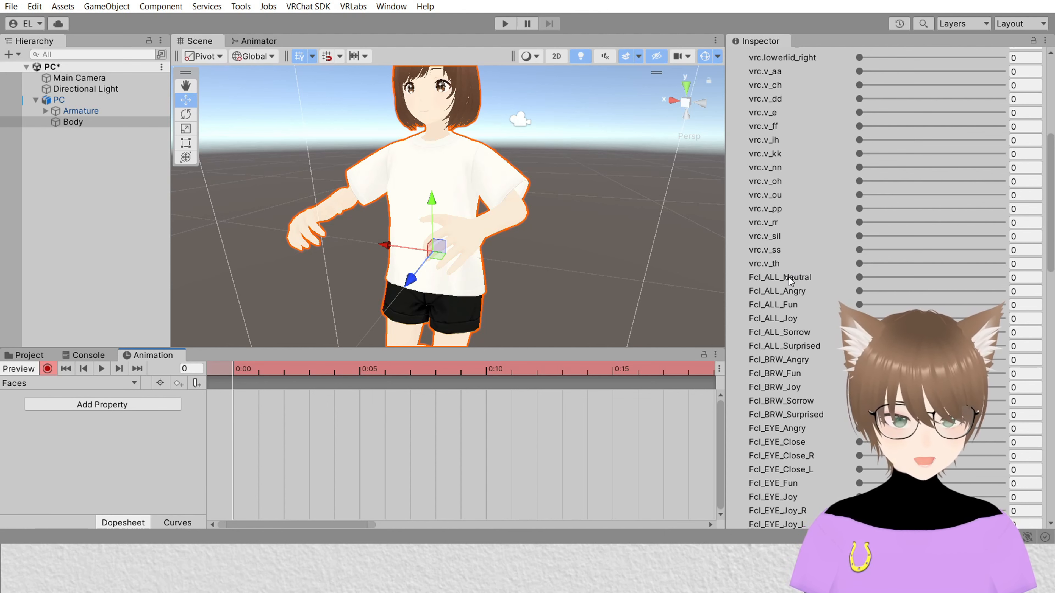
Step: Record keys for the Fcl_ALL Angry, Fun, Joy, Sorrow and Surprised blendshapes in the Faces clip, deleting the Neutral key
{"action": "left_click_drag", "start_coordinate": [858, 277], "coordinate": [1053, 278]}
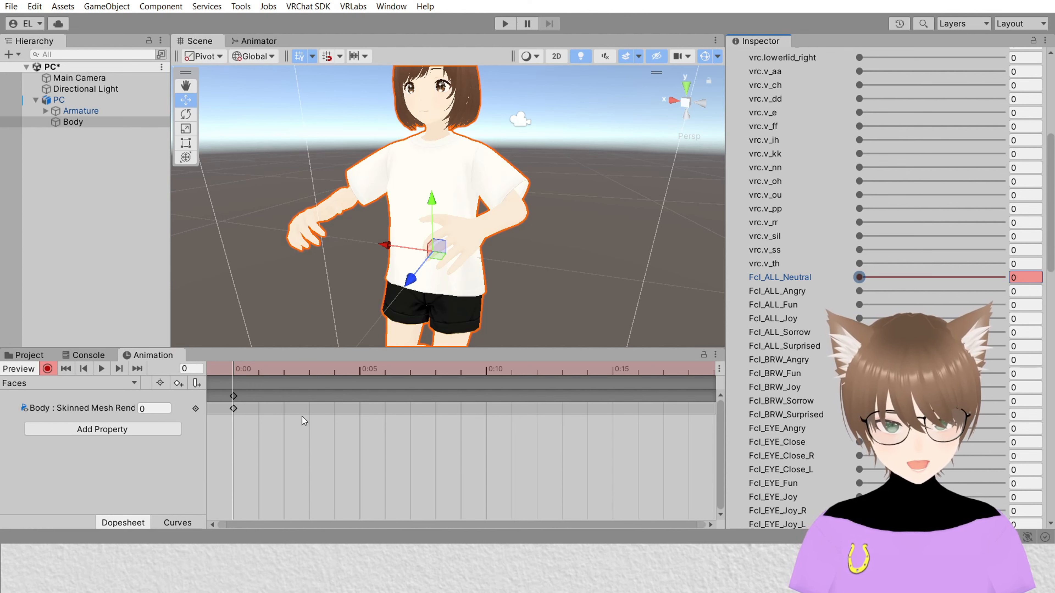
{"action": "left_click", "coordinate": [859, 291]}
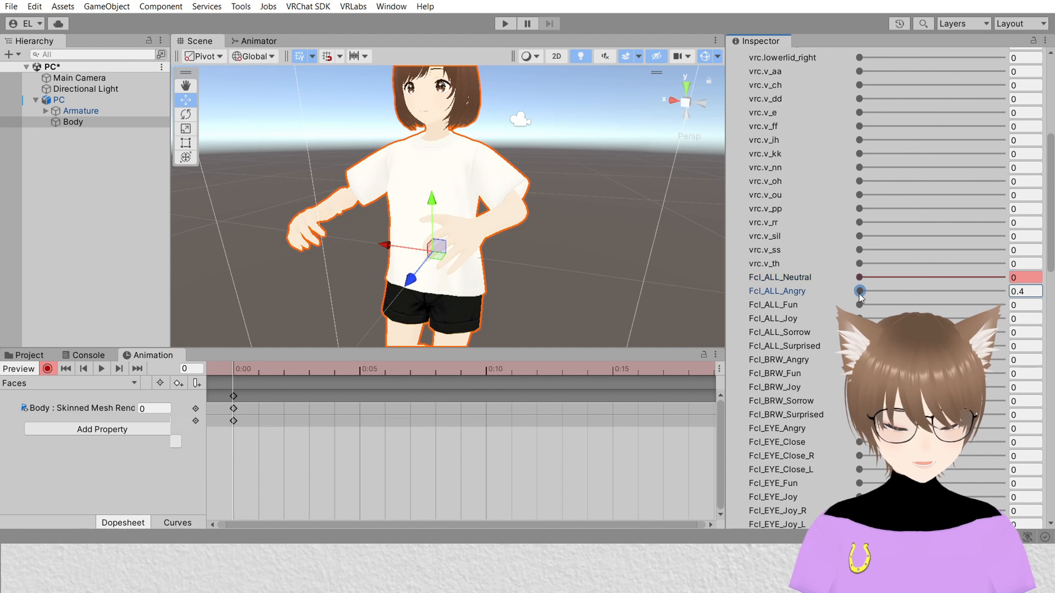
{"action": "left_click", "coordinate": [858, 304]}
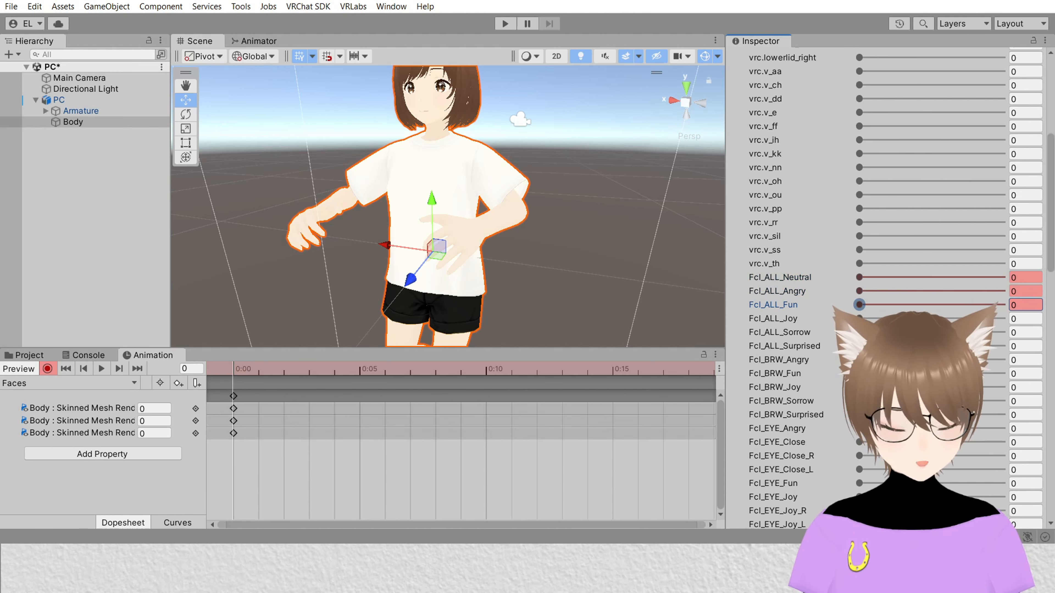
{"action": "left_click", "coordinate": [858, 318]}
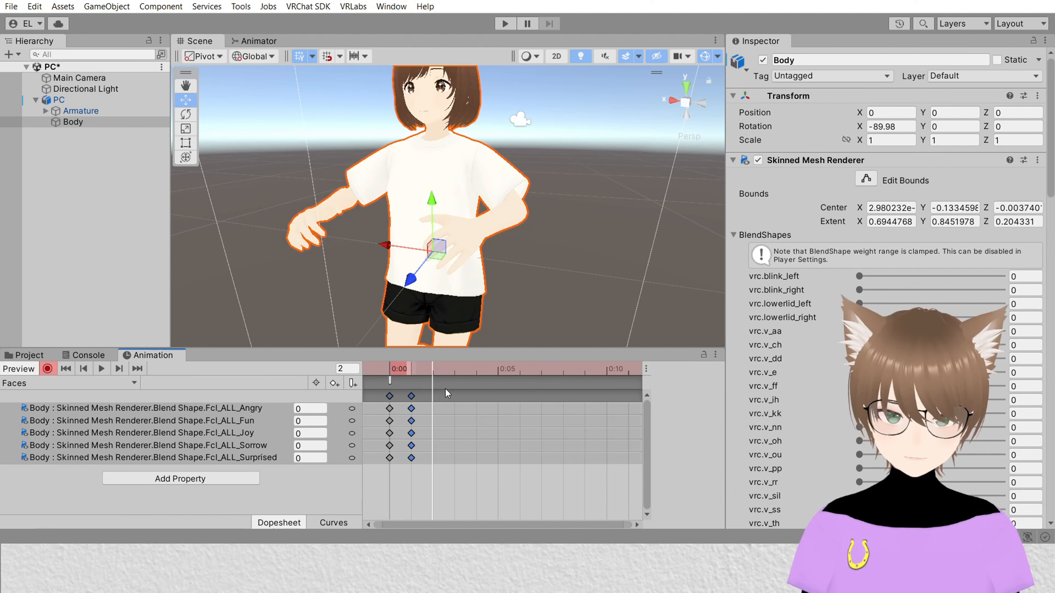
{"action": "key", "text": "Delete"}
Step: Add keyframes for all five blendshape tracks at each frame from 1 through 6
{"action": "left_click", "coordinate": [389, 368]}
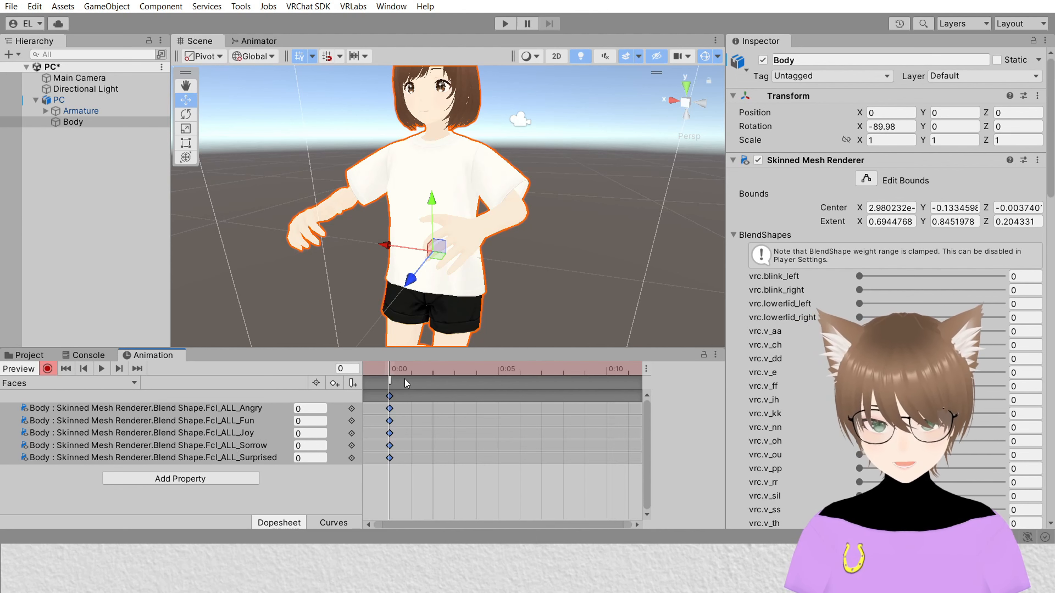
{"action": "left_click", "coordinate": [409, 367]}
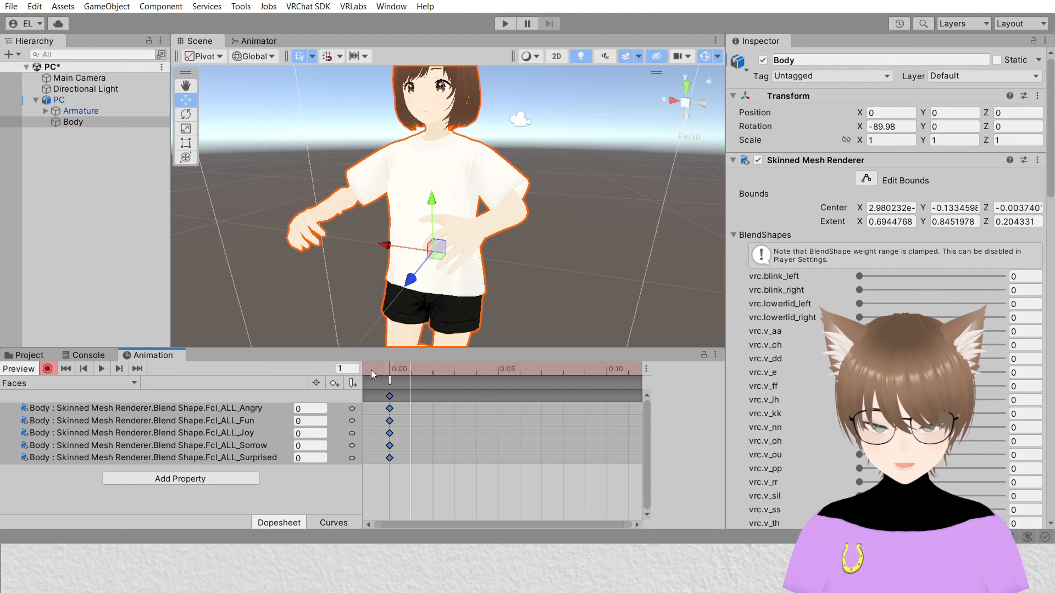
{"action": "left_click", "coordinate": [334, 384]}
{"action": "left_click", "coordinate": [426, 372]}
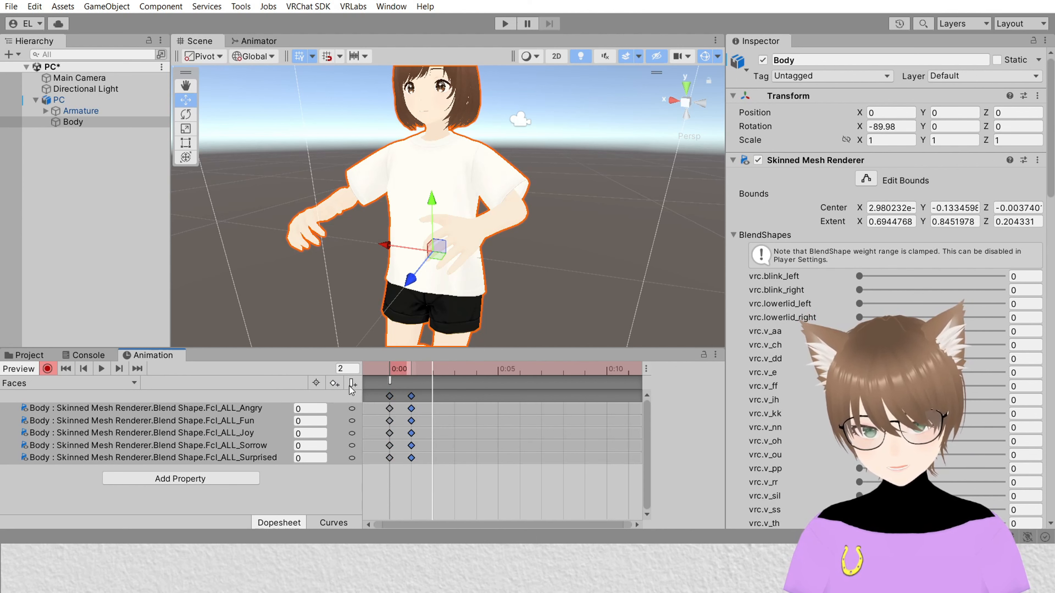
{"action": "left_click", "coordinate": [331, 384]}
{"action": "left_click", "coordinate": [454, 373]}
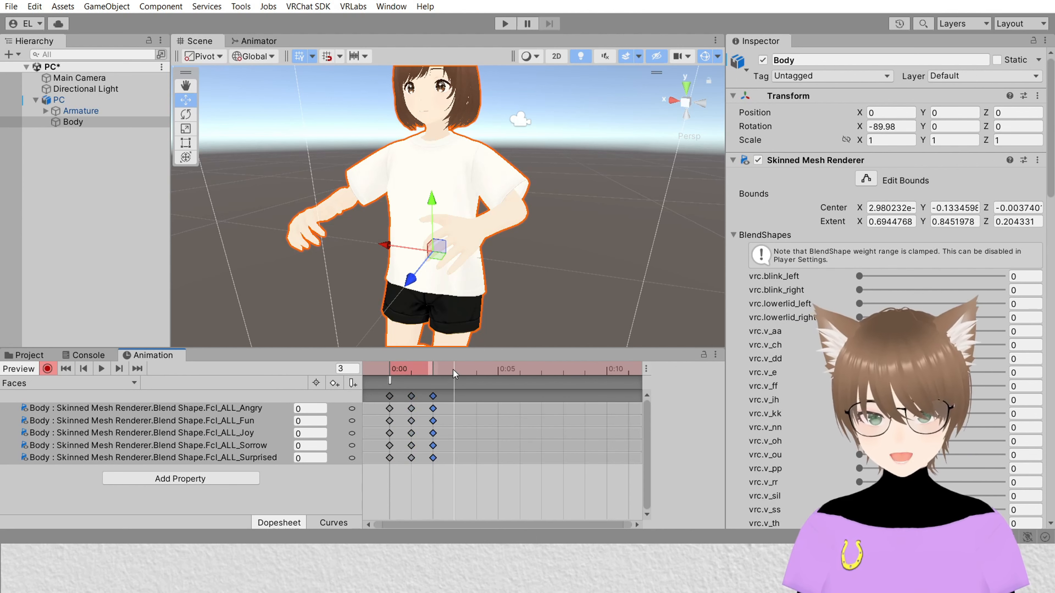
{"action": "left_click", "coordinate": [334, 384]}
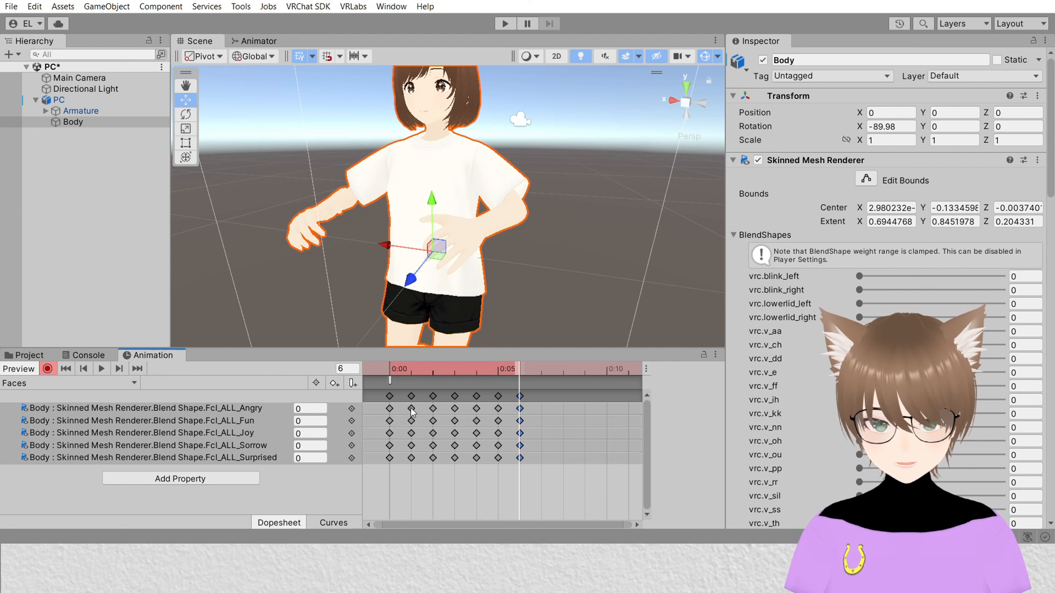
Step: Set Fcl_ALL_Angry to 100 at frame 1 of the Faces clip
{"action": "left_click", "coordinate": [413, 376]}
{"action": "left_click", "coordinate": [412, 409]}
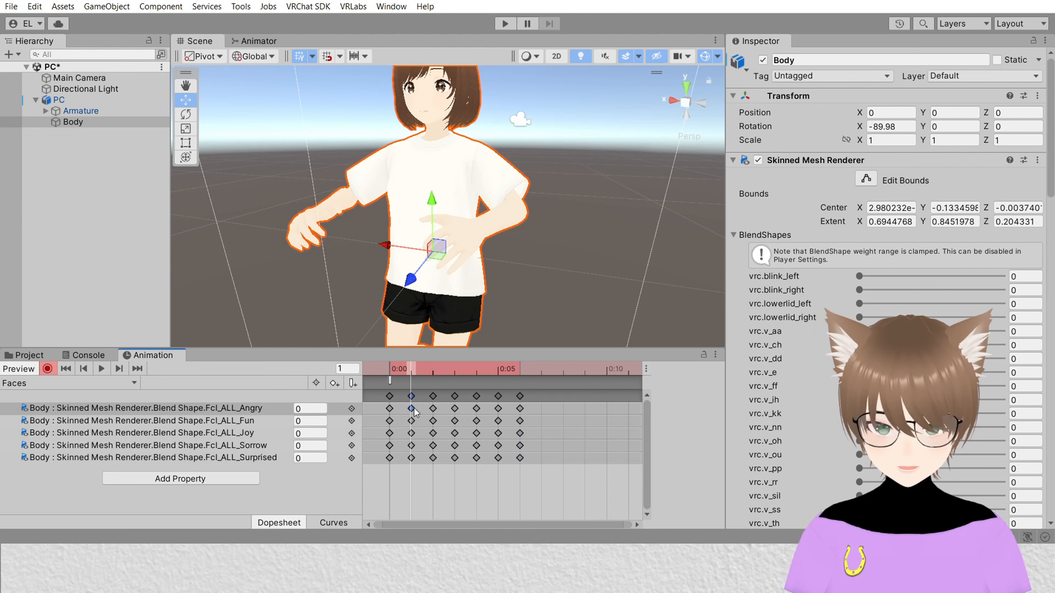
{"action": "left_click", "coordinate": [310, 409]}
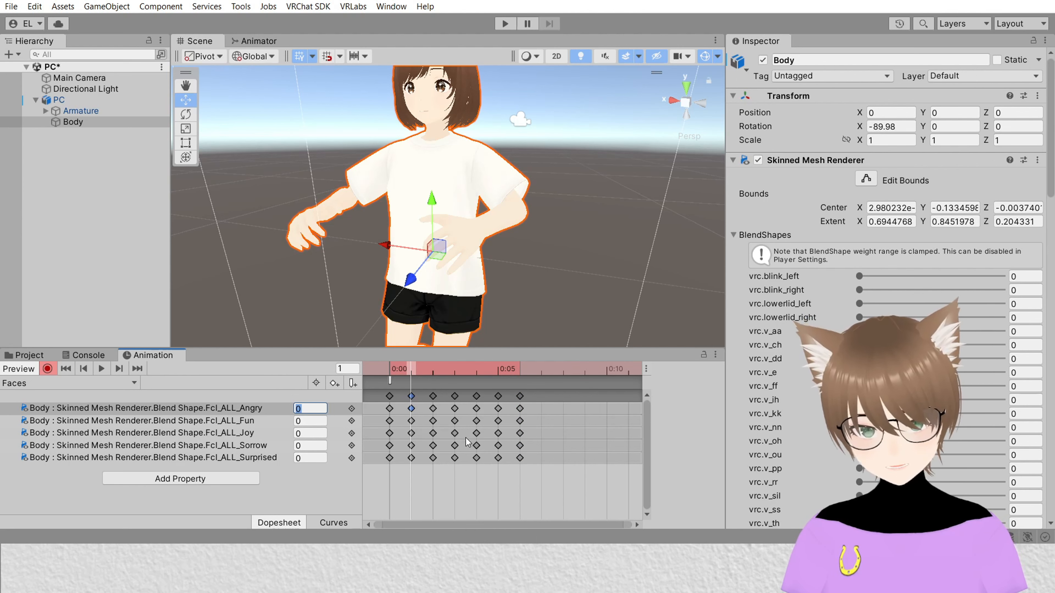
{"action": "type", "text": "100"}
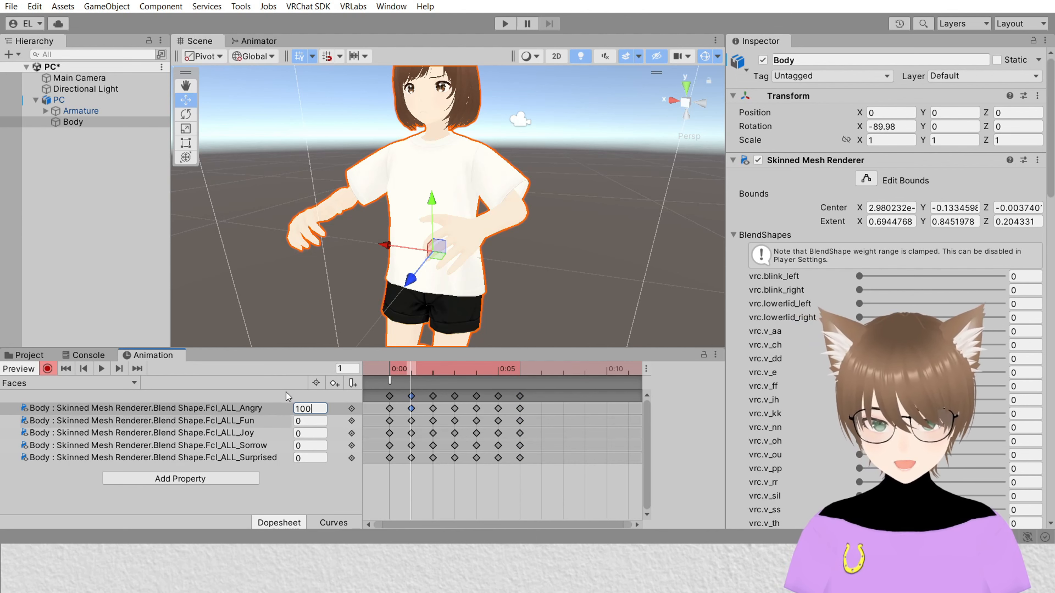
{"action": "left_click", "coordinate": [314, 397]}
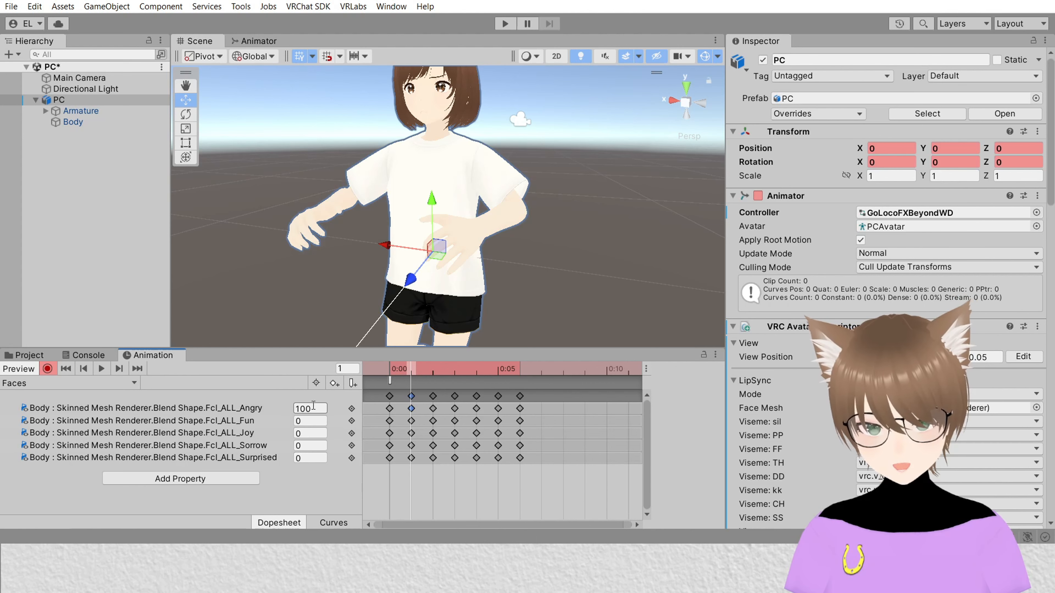
Step: Set Fcl_ALL_Fun to 100 at frame 2 of the Faces clip
{"action": "left_click", "coordinate": [432, 368]}
{"action": "left_click", "coordinate": [434, 421]}
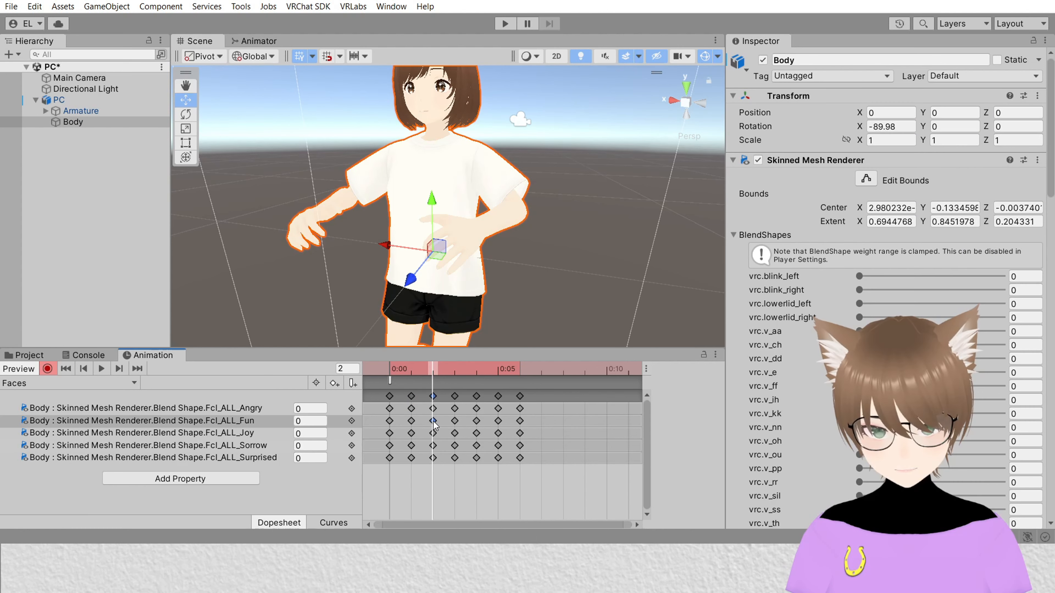
{"action": "left_click", "coordinate": [311, 421]}
{"action": "type", "text": "100"}
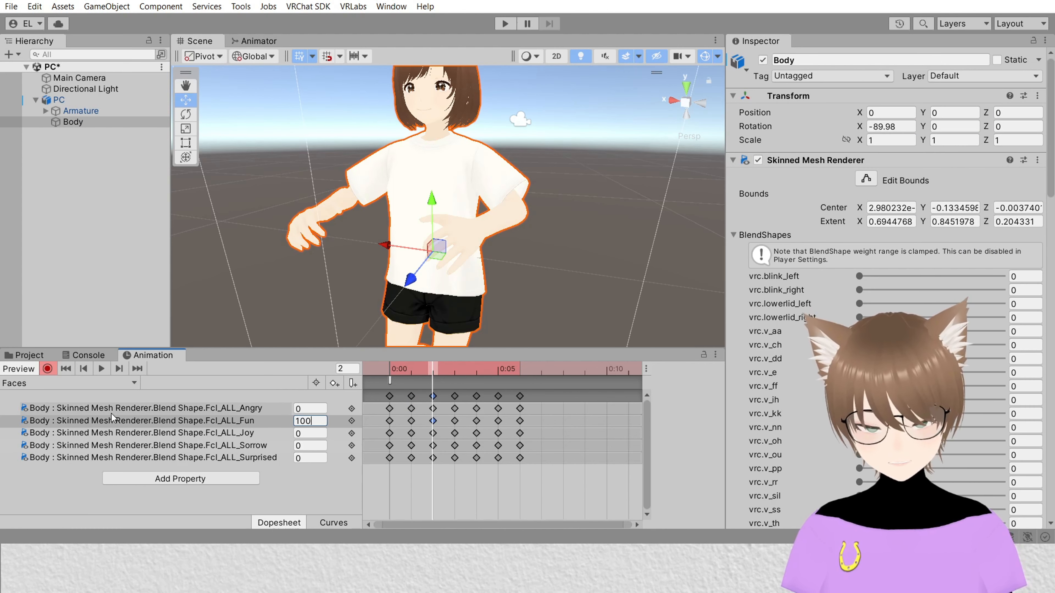
{"action": "left_click", "coordinate": [318, 397]}
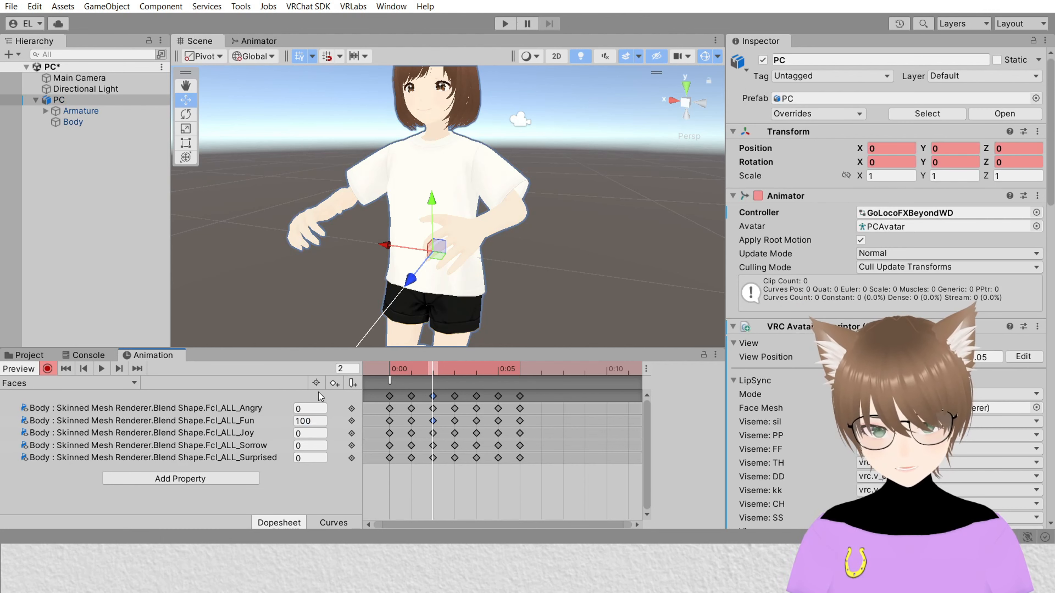
Step: Set Fcl_ALL_Joy to 100 at frame 3 of the Faces clip
{"action": "left_click", "coordinate": [453, 369]}
{"action": "left_click", "coordinate": [456, 433]}
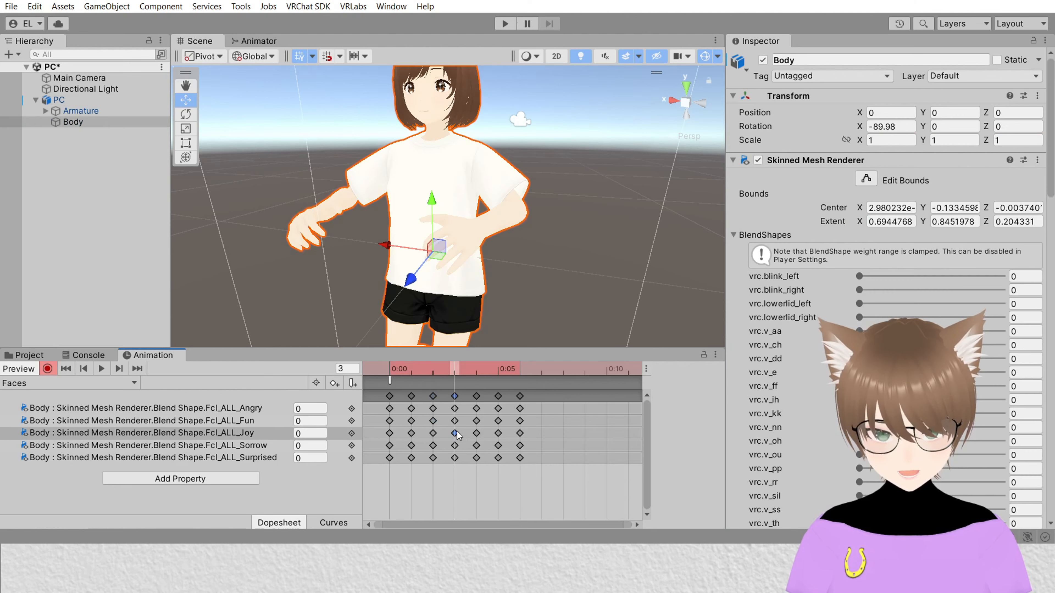
{"action": "left_click", "coordinate": [293, 432]}
{"action": "type", "text": "100"}
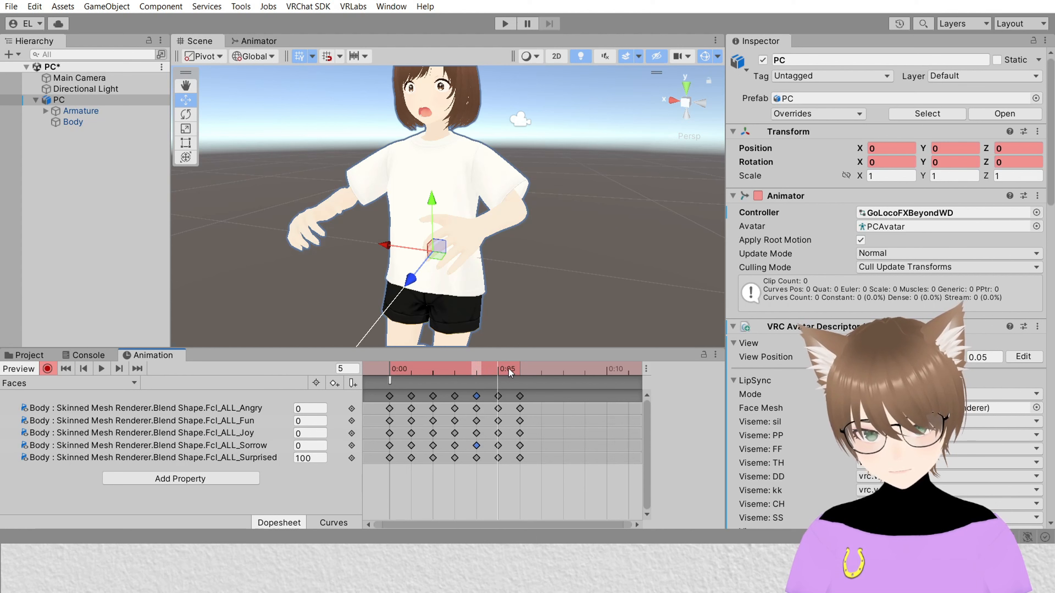
Step: Scrub through frames 1 to 5 of the Faces clip to preview each expression
{"action": "left_click_drag", "start_coordinate": [508, 368], "coordinate": [514, 367]}
{"action": "left_click", "coordinate": [555, 371]}
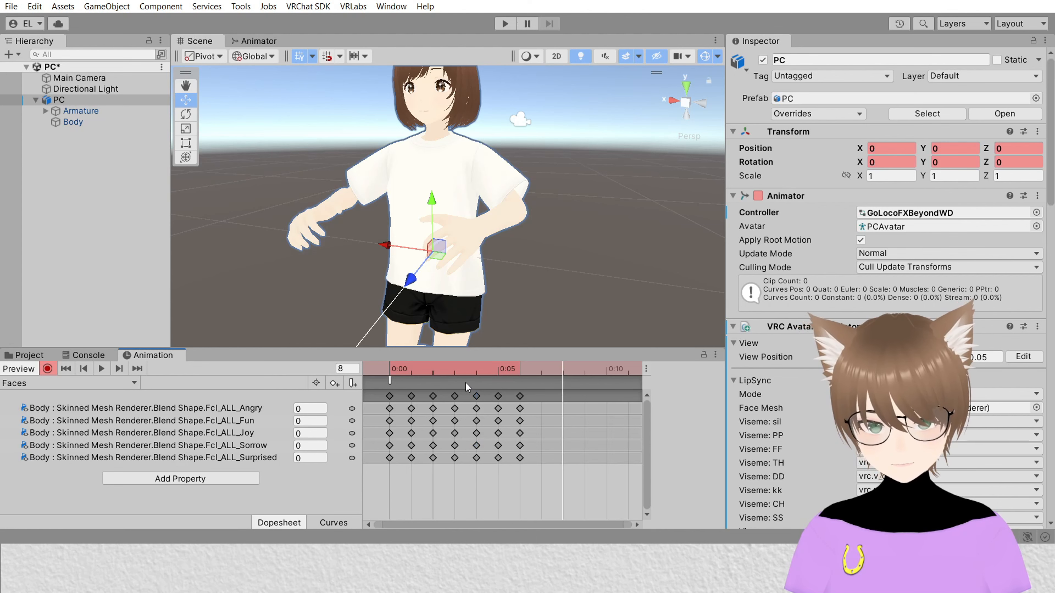
{"action": "left_click", "coordinate": [458, 367]}
{"action": "left_click", "coordinate": [403, 369]}
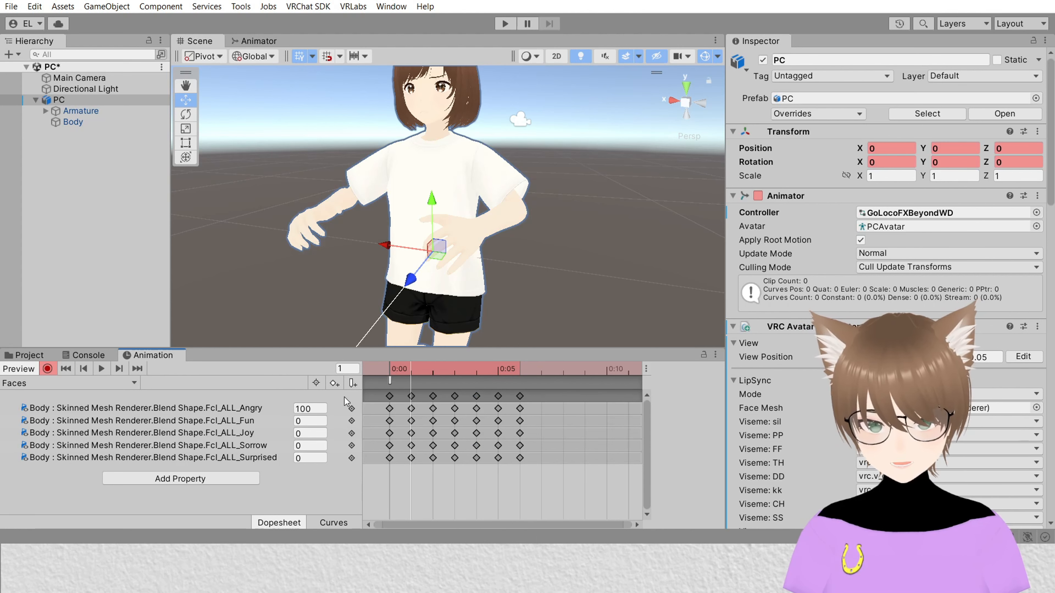
{"action": "left_click", "coordinate": [434, 371]}
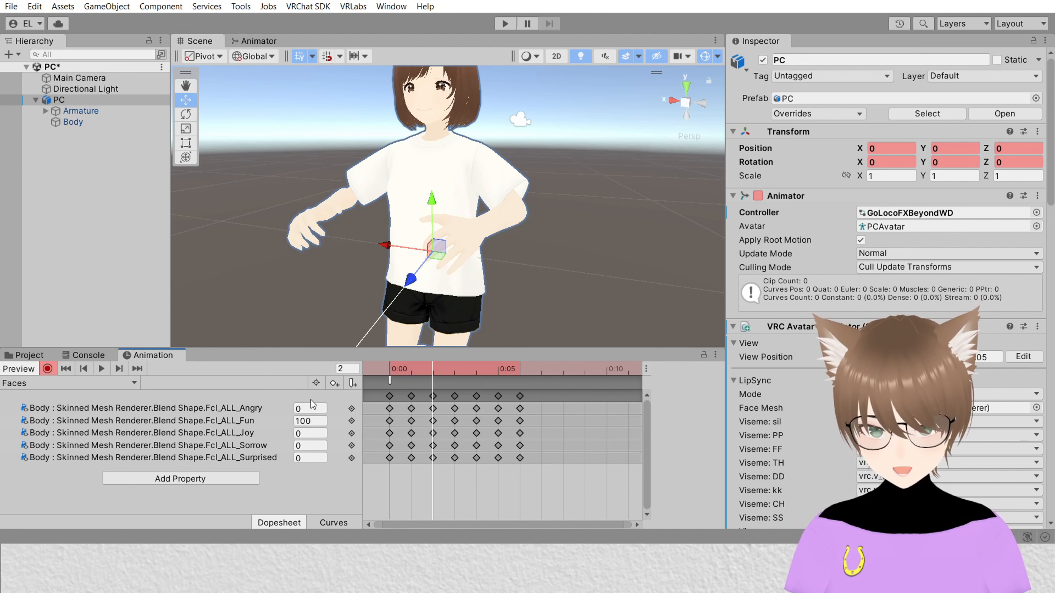
{"action": "left_click", "coordinate": [456, 376]}
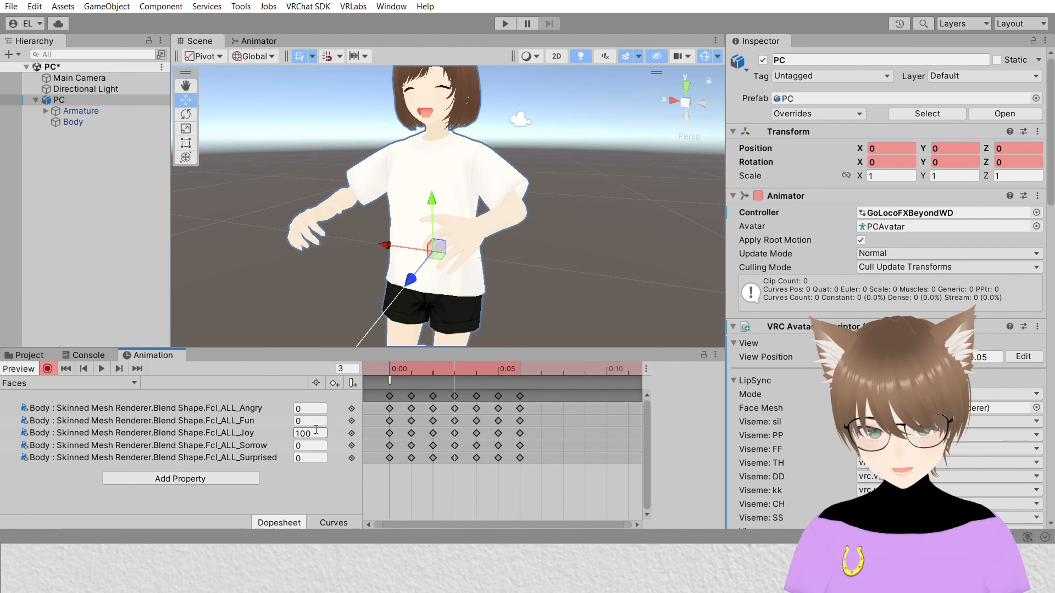
{"action": "left_click", "coordinate": [477, 378]}
{"action": "left_click", "coordinate": [498, 371]}
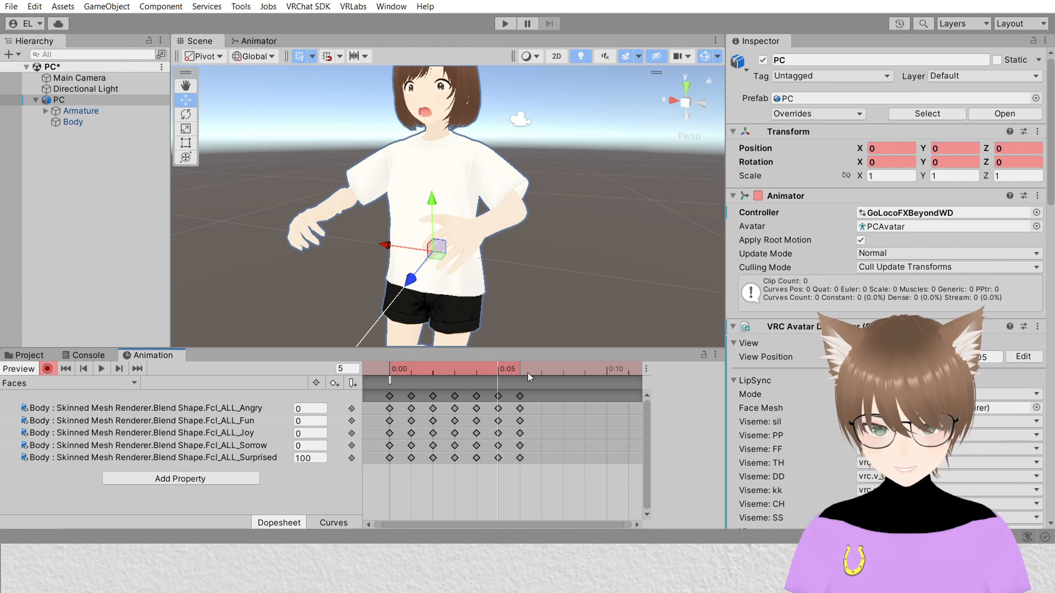
{"action": "left_click", "coordinate": [519, 376]}
{"action": "left_click", "coordinate": [386, 374]}
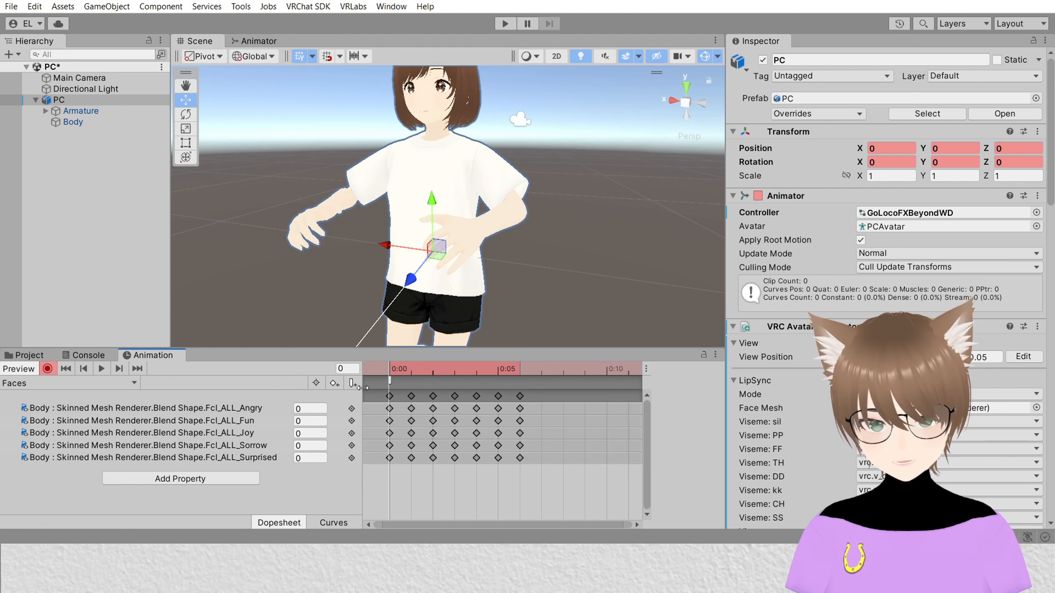
Step: Stop recording, exit the animation preview and return to the Project panel
{"action": "left_click_drag", "start_coordinate": [362, 388], "coordinate": [175, 383]}
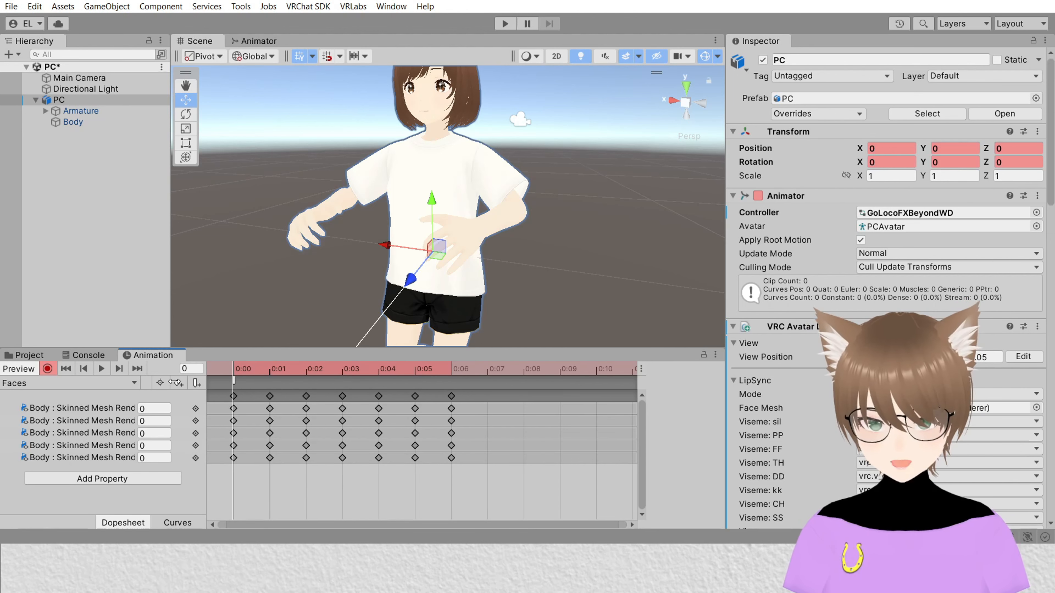
{"action": "left_click", "coordinate": [48, 369]}
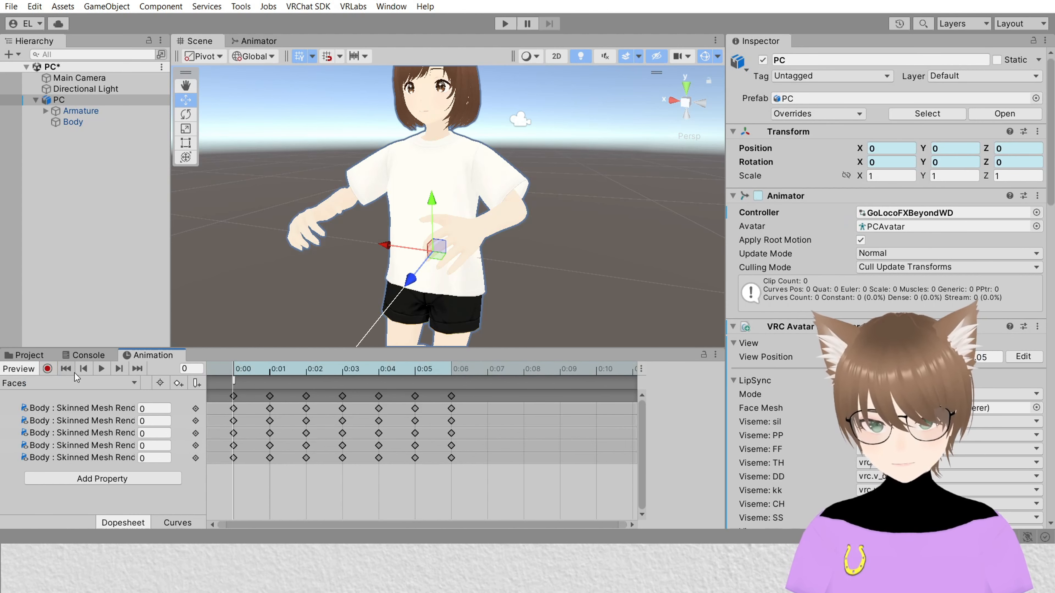
{"action": "left_click", "coordinate": [18, 369]}
{"action": "left_click", "coordinate": [37, 356]}
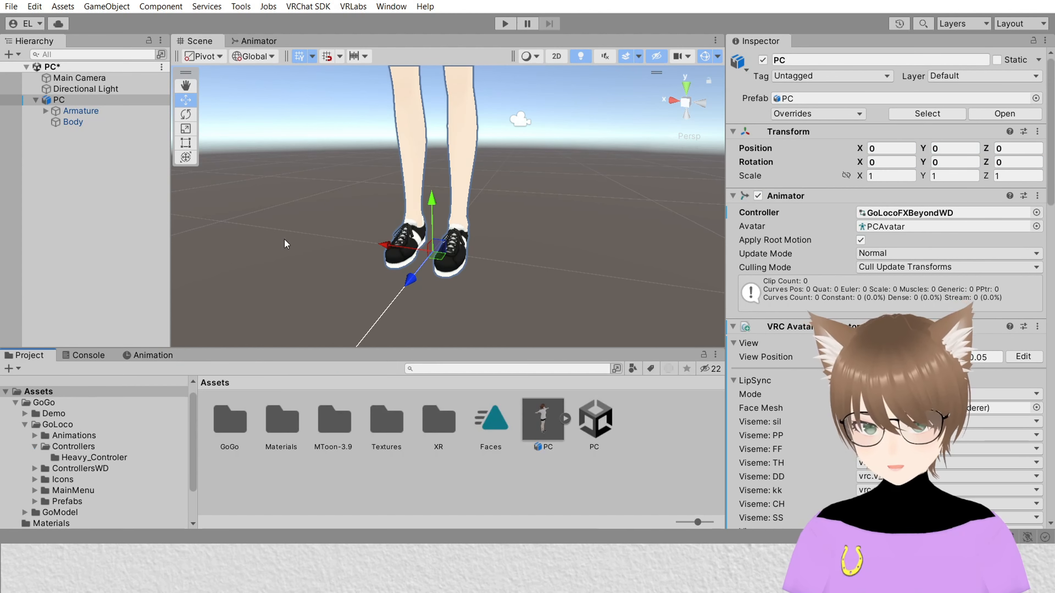
{"action": "scroll", "coordinate": [447, 158], "scroll_direction": "down", "scroll_amount": 7}
{"action": "middle_click_drag", "start_coordinate": [452, 155], "coordinate": [445, 197]}
{"action": "scroll", "coordinate": [445, 196], "scroll_direction": "up", "scroll_amount": 8}
{"action": "scroll", "coordinate": [405, 225], "scroll_direction": "down", "scroll_amount": 2}
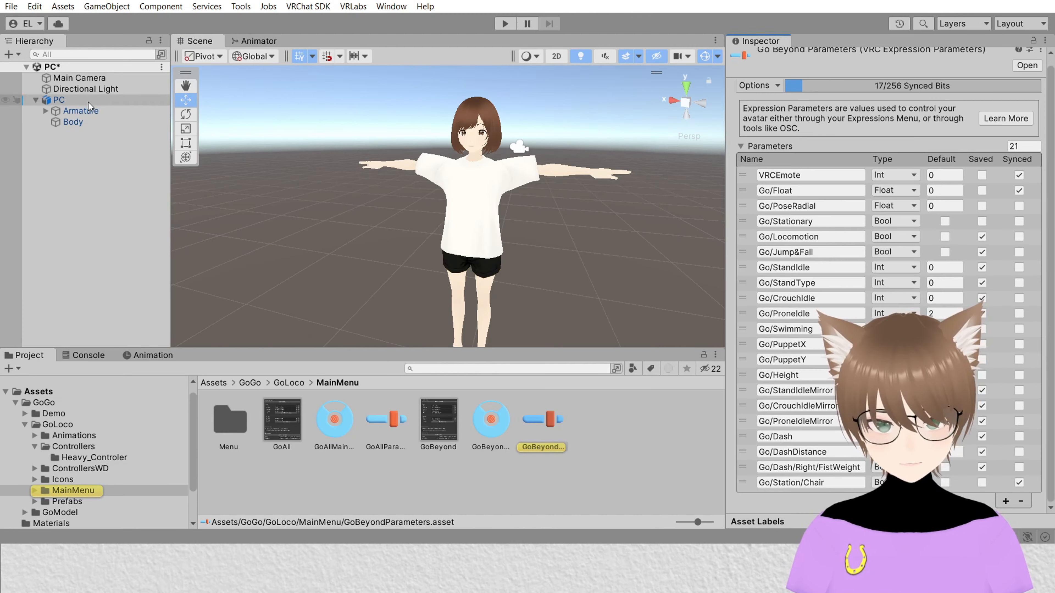
Step: Open the avatar's GoBeyond expression parameters and add a new Float parameter named Faces
{"action": "left_click", "coordinate": [59, 100]}
{"action": "scroll", "coordinate": [950, 245], "scroll_direction": "down", "scroll_amount": 15}
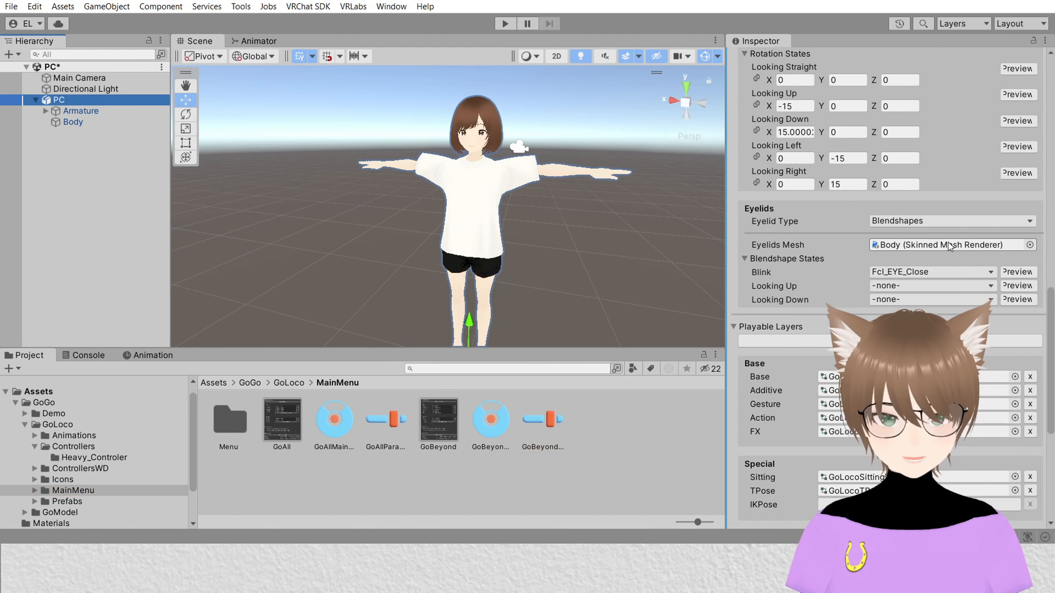
{"action": "scroll", "coordinate": [951, 241], "scroll_direction": "down", "scroll_amount": 7}
{"action": "double_click", "coordinate": [955, 341]}
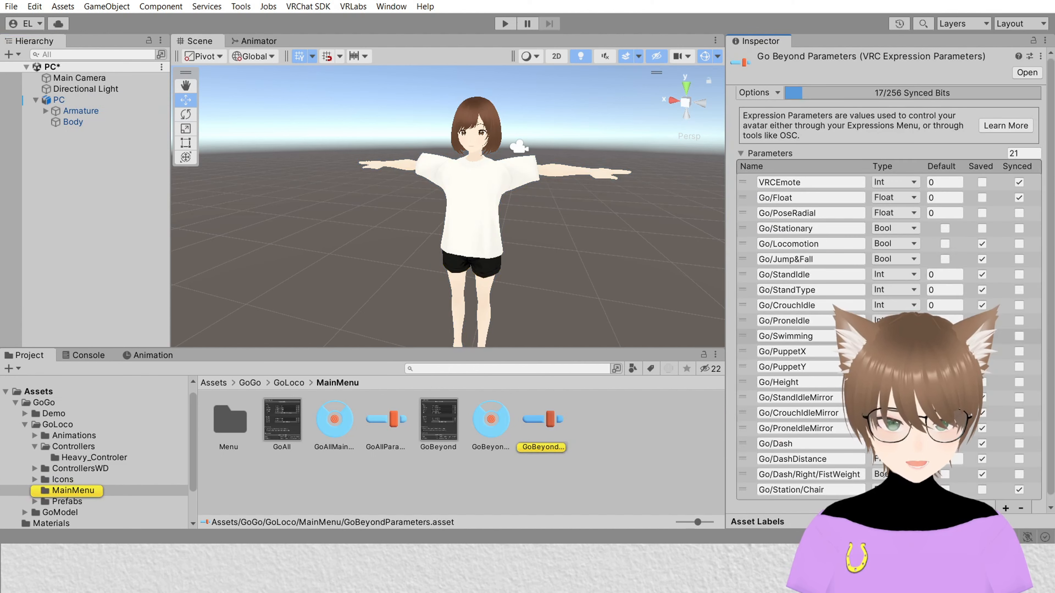
{"action": "scroll", "coordinate": [1004, 506], "scroll_direction": "down", "scroll_amount": 1}
{"action": "left_click", "coordinate": [1005, 501]}
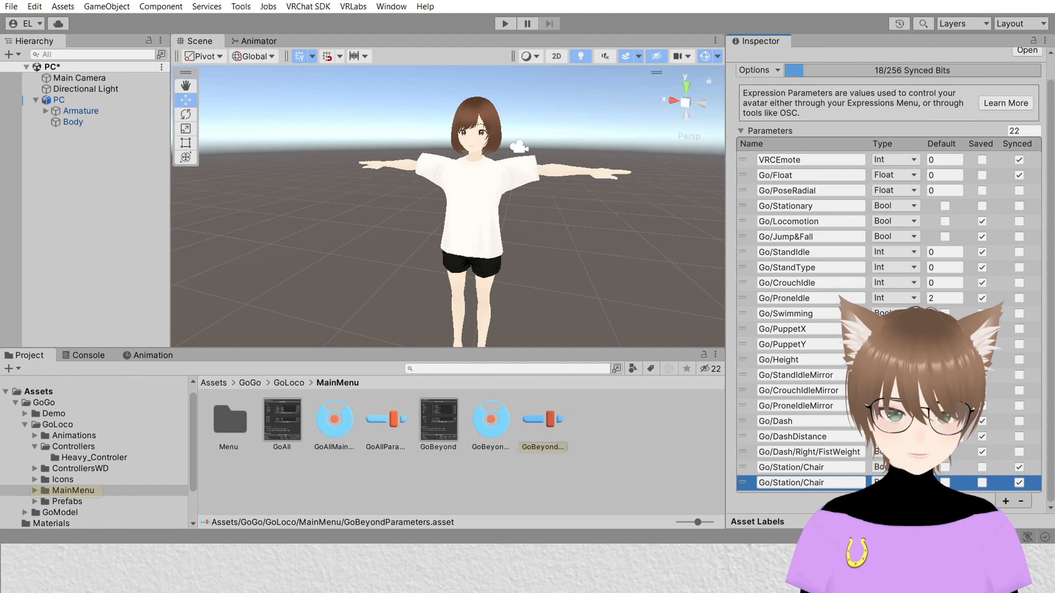
{"action": "left_click", "coordinate": [893, 483]}
{"action": "left_click", "coordinate": [889, 507]}
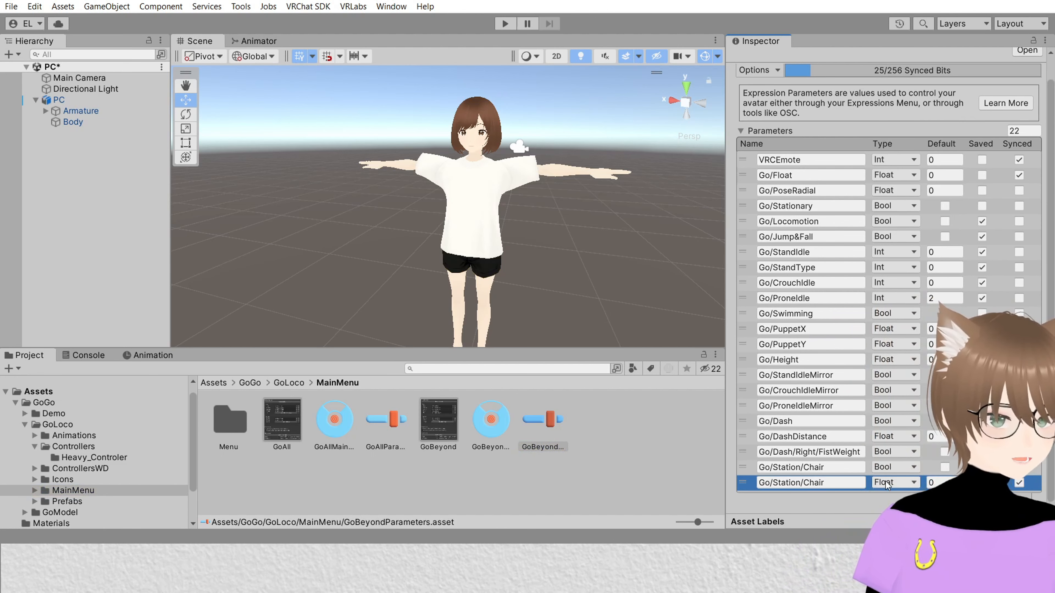
{"action": "left_click", "coordinate": [826, 484]}
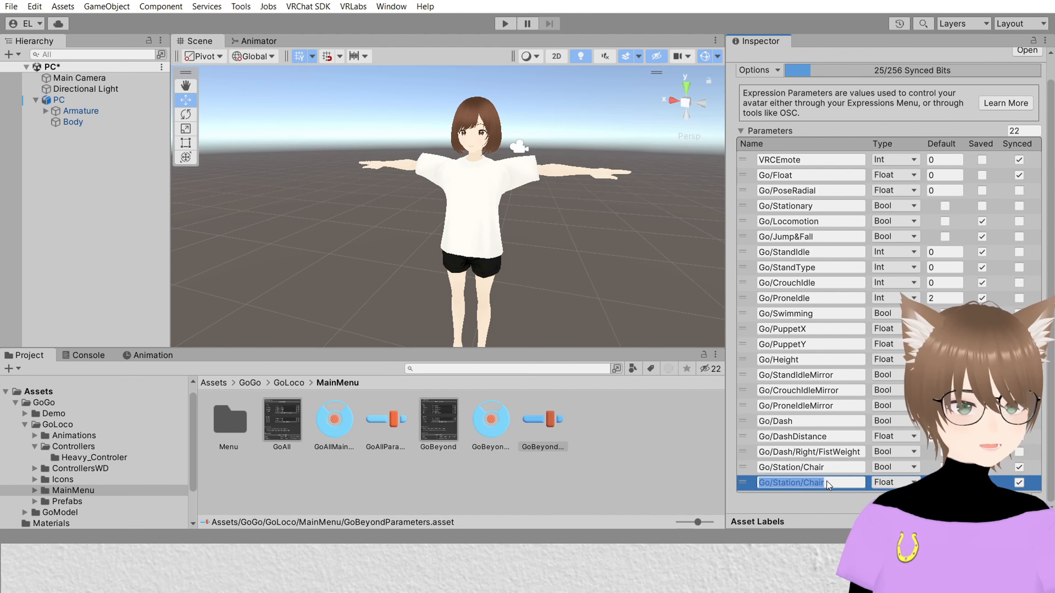
{"action": "type", "text": "Faces"}
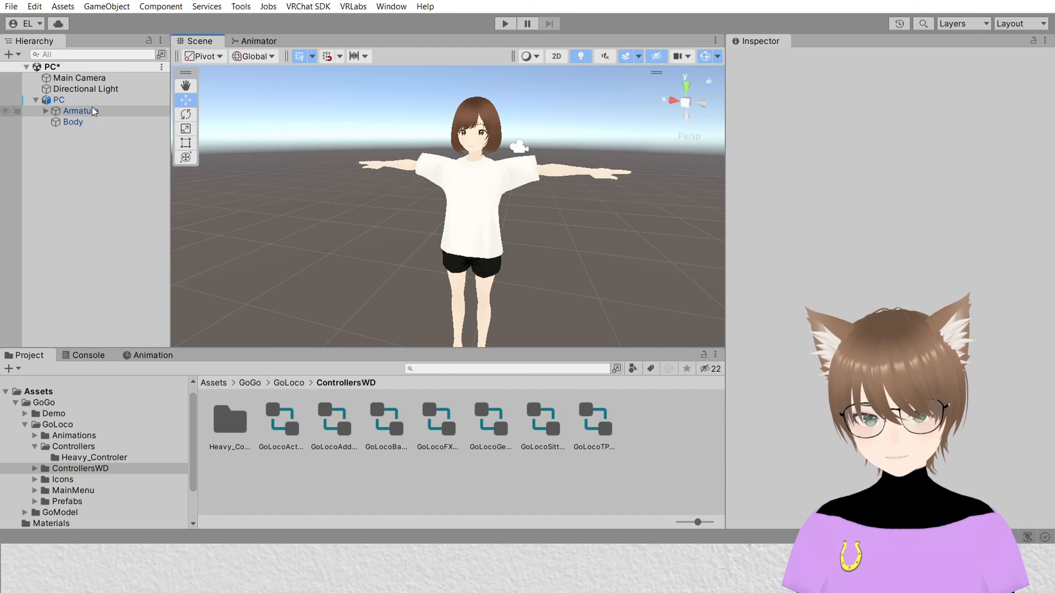
Step: Open the GoLocoFXBeyondWD controller and add a Float parameter named Faces to it
{"action": "left_click", "coordinate": [89, 100]}
{"action": "double_click", "coordinate": [940, 213]}
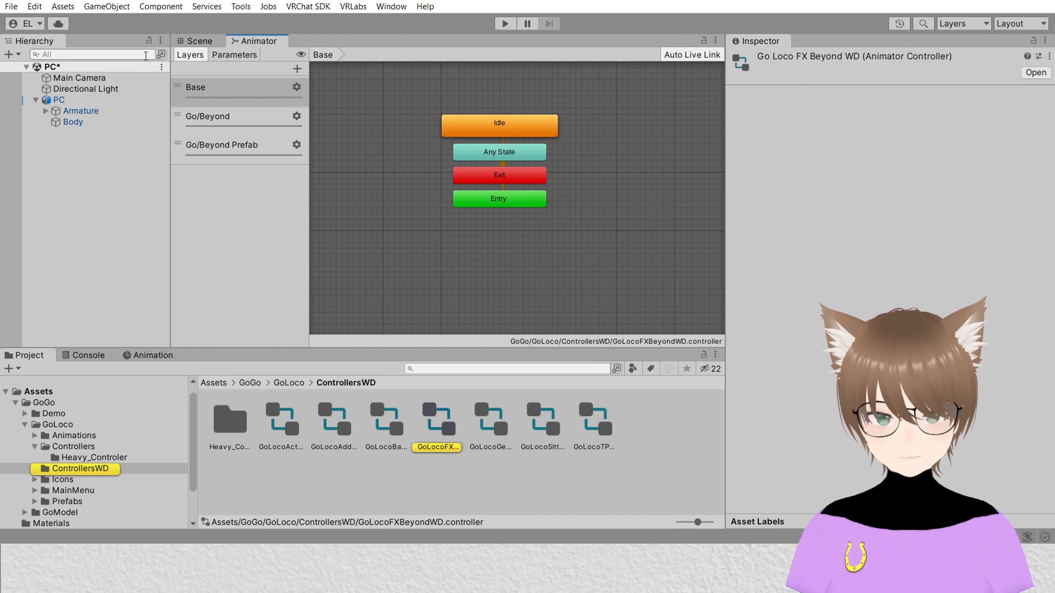
{"action": "left_click", "coordinate": [234, 54]}
{"action": "left_click", "coordinate": [296, 69]}
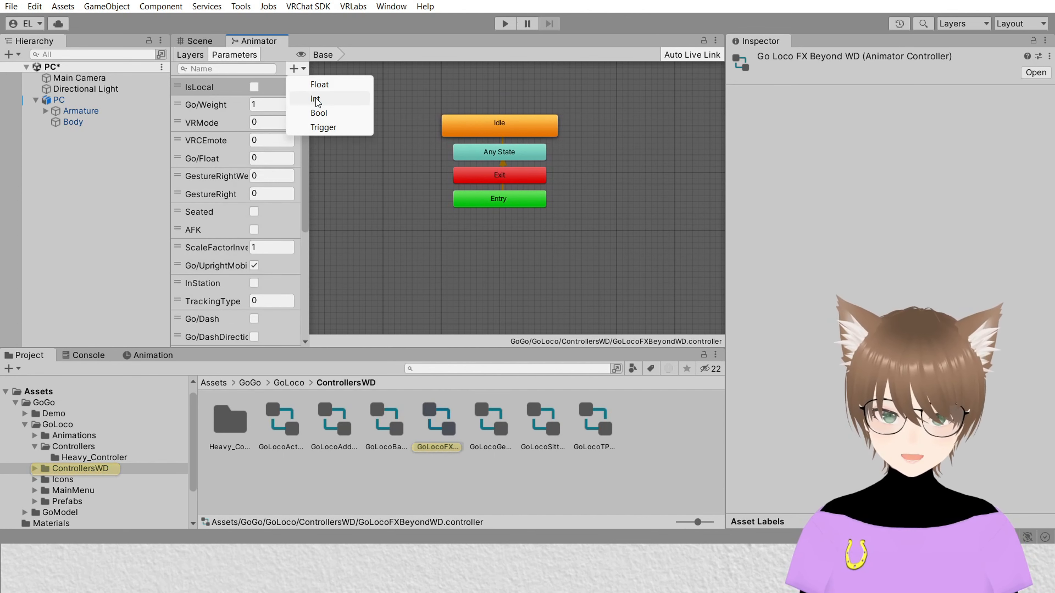
{"action": "left_click", "coordinate": [325, 89]}
{"action": "left_click", "coordinate": [319, 246]}
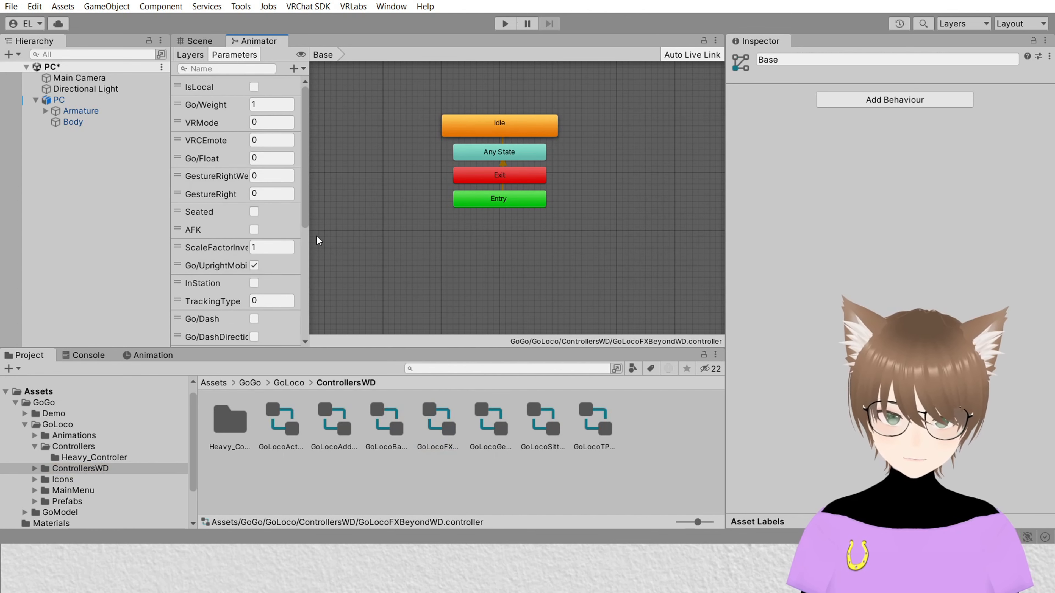
{"action": "left_click_drag", "start_coordinate": [307, 208], "coordinate": [306, 353]}
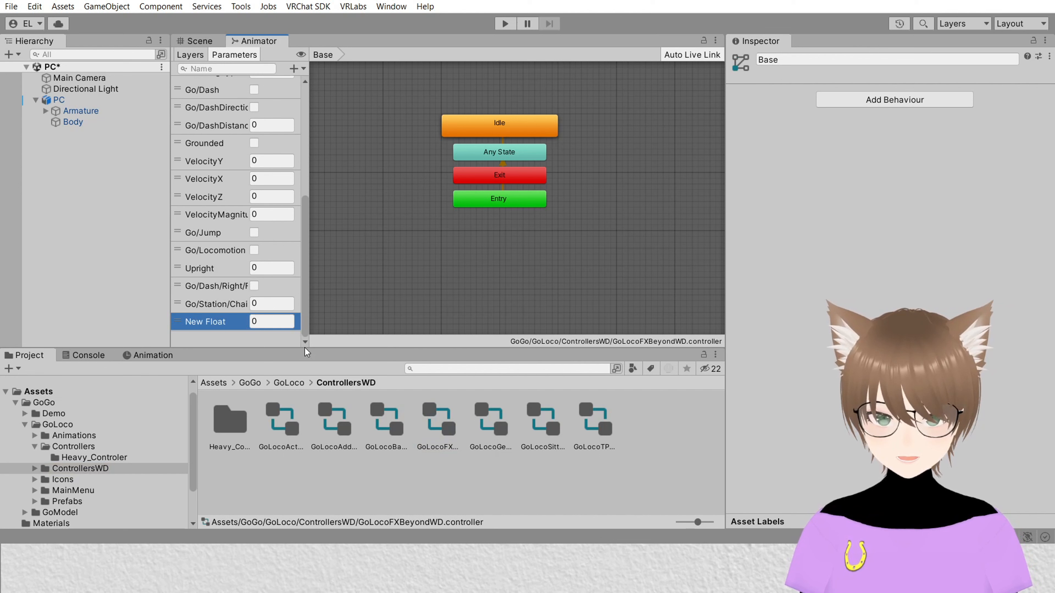
{"action": "double_click", "coordinate": [205, 322]}
{"action": "type", "text": "Faces"}
{"action": "key", "text": "Return"}
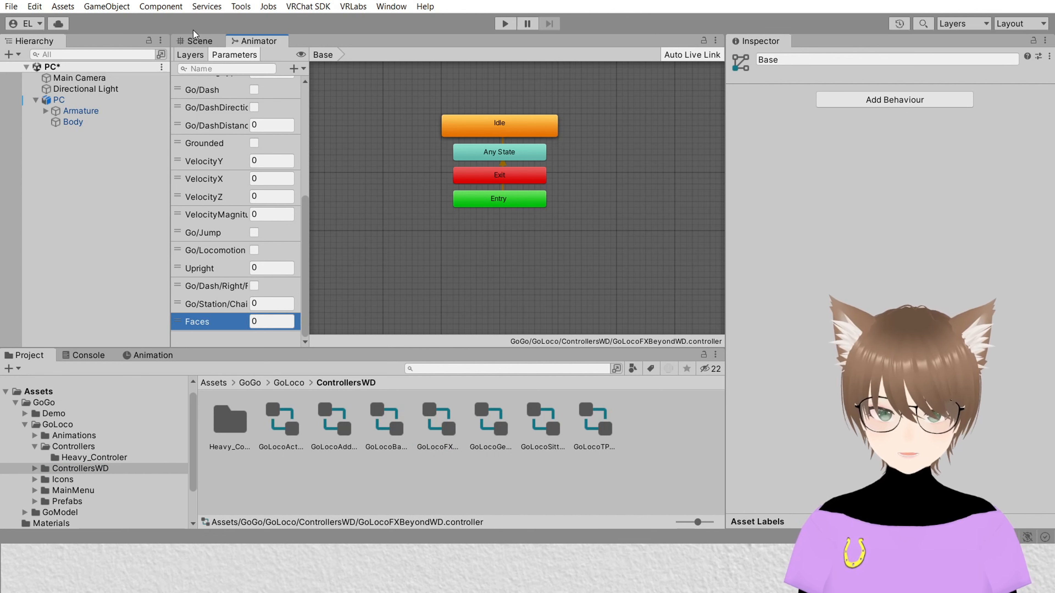
Step: Add a new animator layer named Faces
{"action": "left_click", "coordinate": [190, 54]}
{"action": "left_click", "coordinate": [297, 69]}
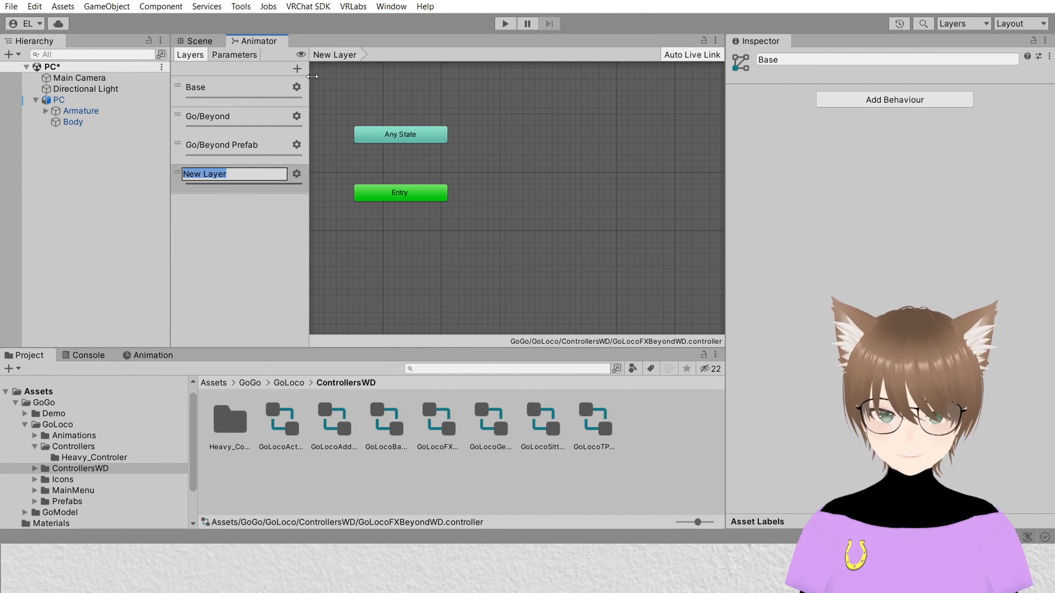
{"action": "type", "text": "Faces"}
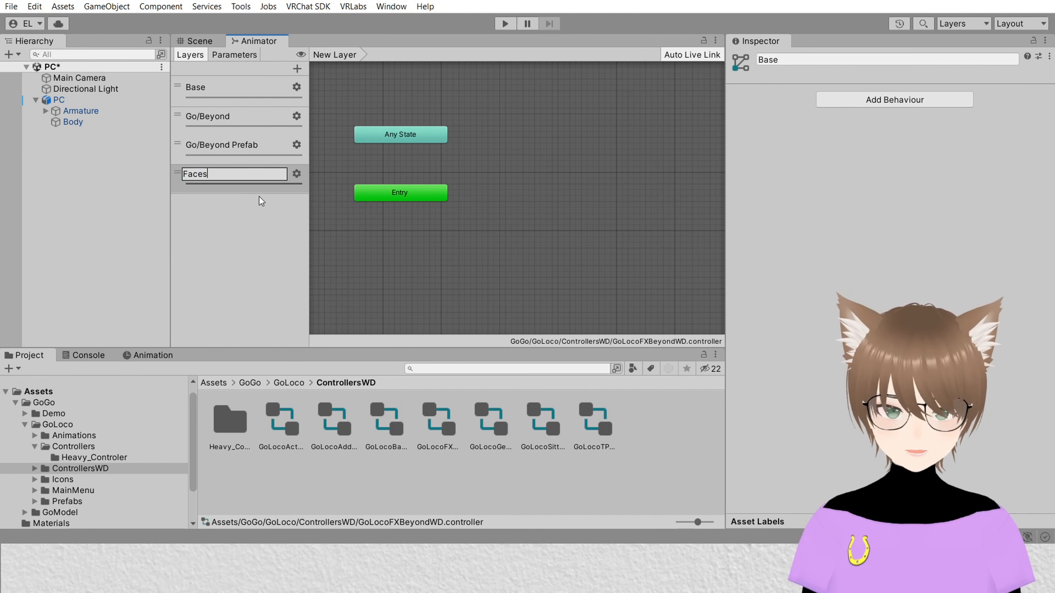
{"action": "key", "text": "Return"}
Step: Set the Faces layer's weight to 1 in its layer settings
{"action": "left_click", "coordinate": [296, 174]}
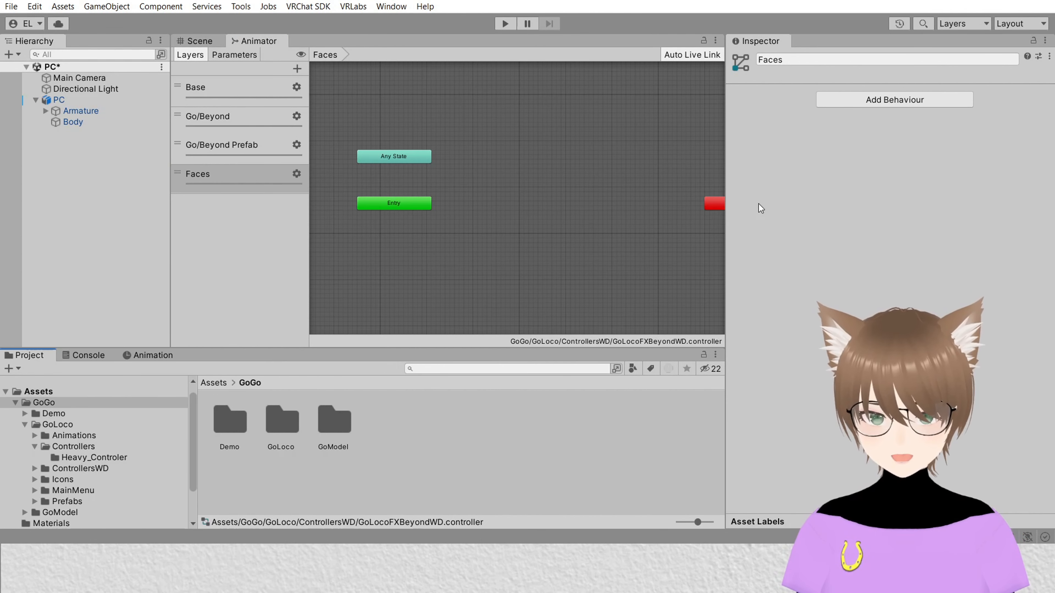
{"action": "left_click", "coordinate": [296, 174]}
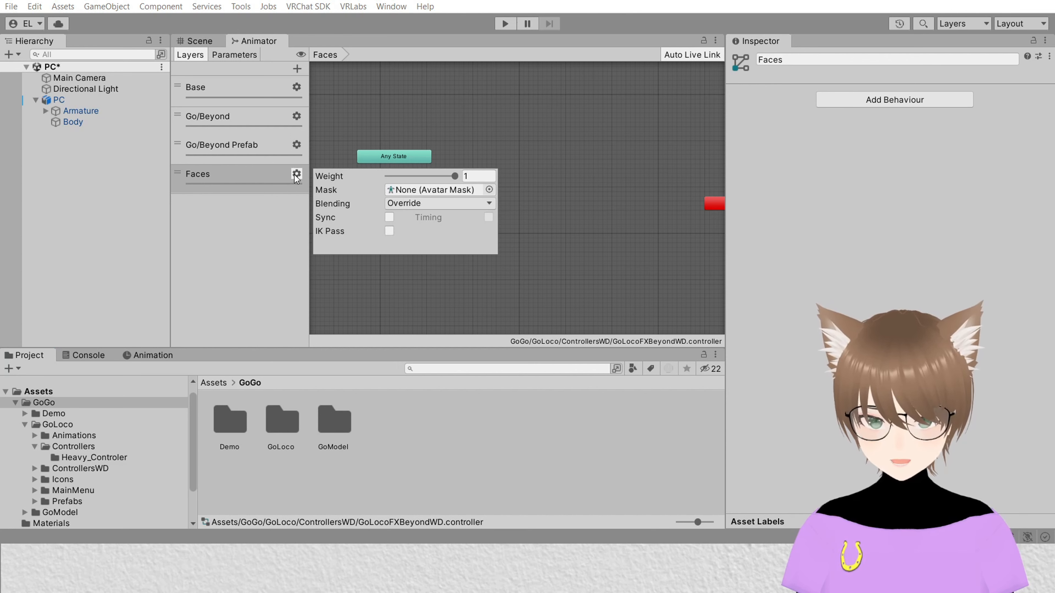
{"action": "left_click_drag", "start_coordinate": [425, 176], "coordinate": [642, 179]}
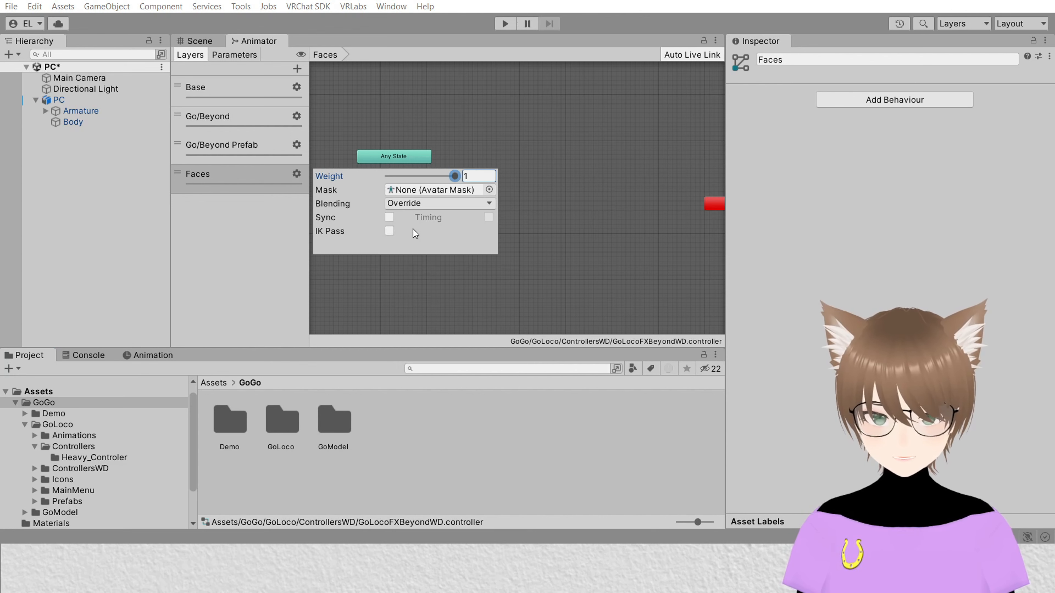
{"action": "left_click", "coordinate": [497, 299]}
Step: Create a new blend tree state in the Faces layer and drive its Motion Time with the Faces parameter
{"action": "right_click", "coordinate": [488, 178]}
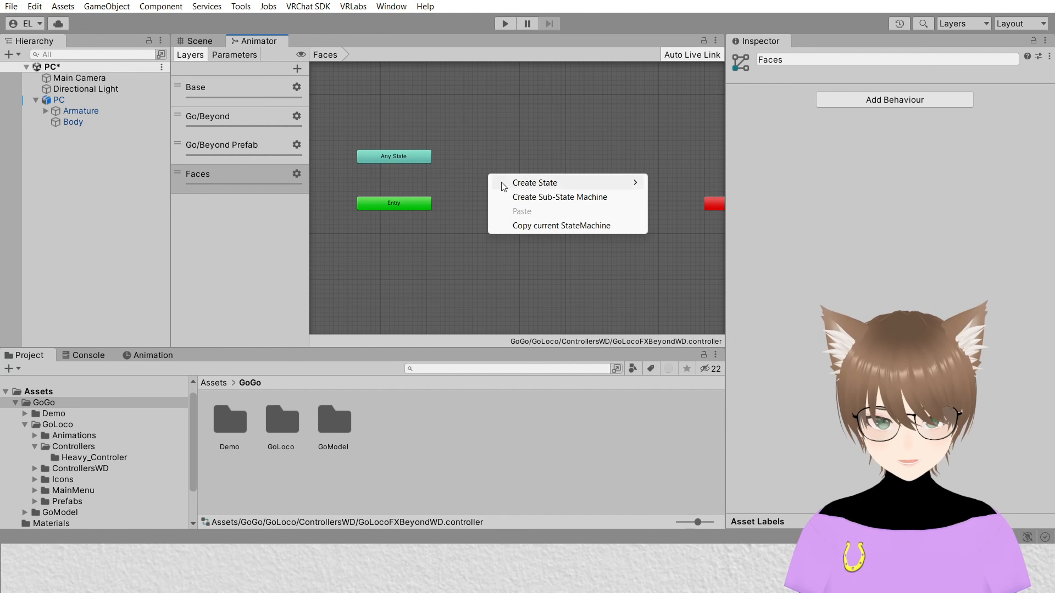
{"action": "mouse_move", "coordinate": [557, 183]}
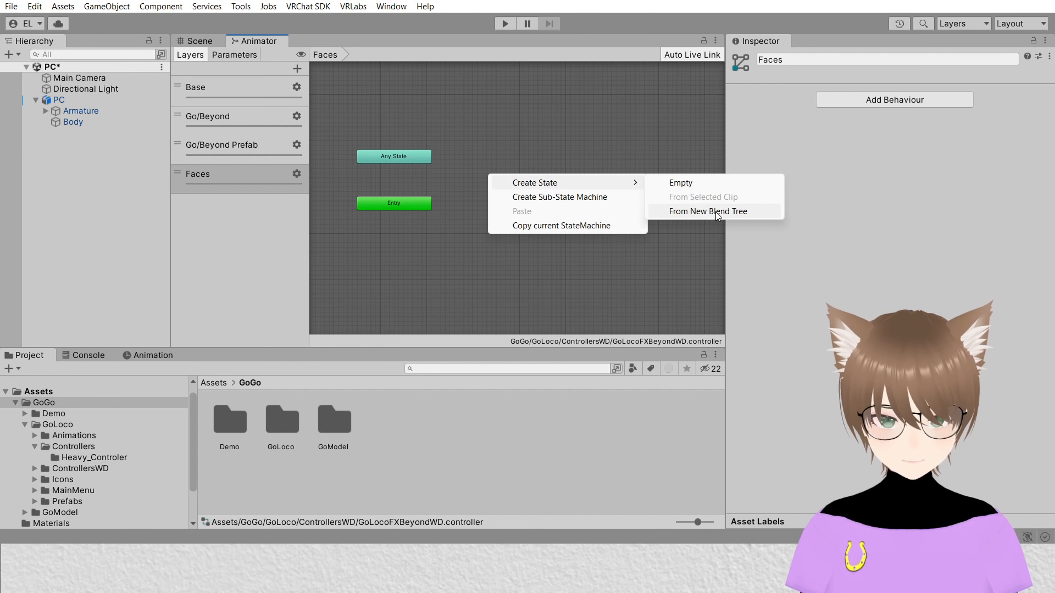
{"action": "left_click", "coordinate": [719, 211]}
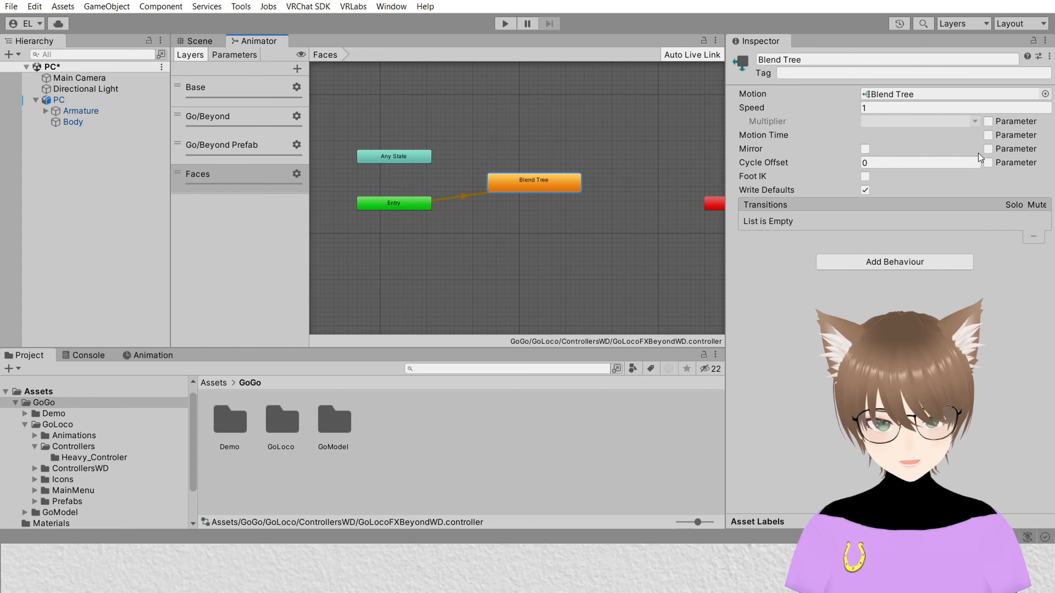
{"action": "left_click", "coordinate": [987, 135]}
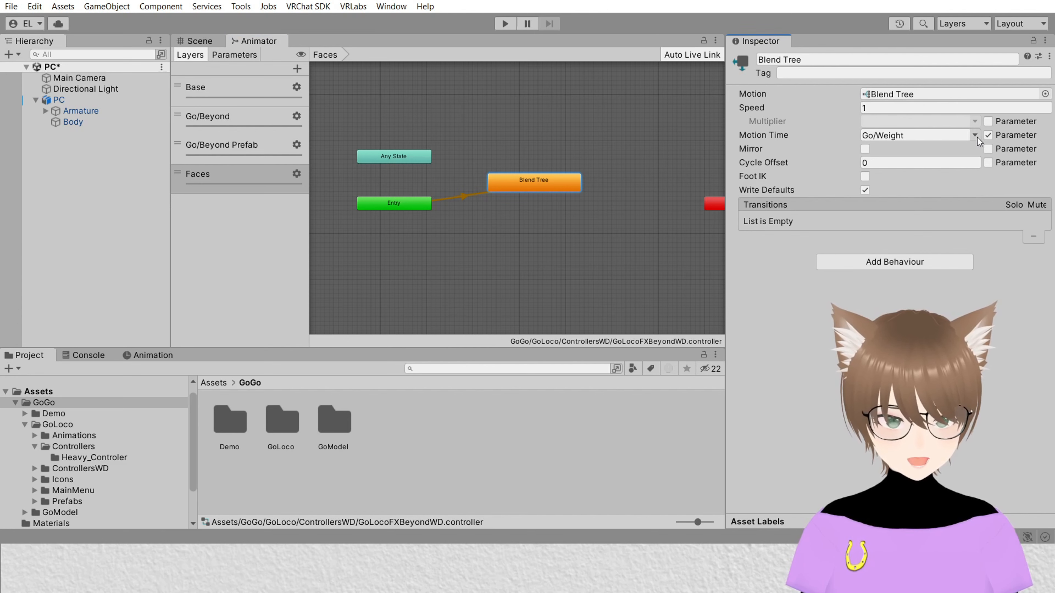
{"action": "left_click", "coordinate": [976, 135]}
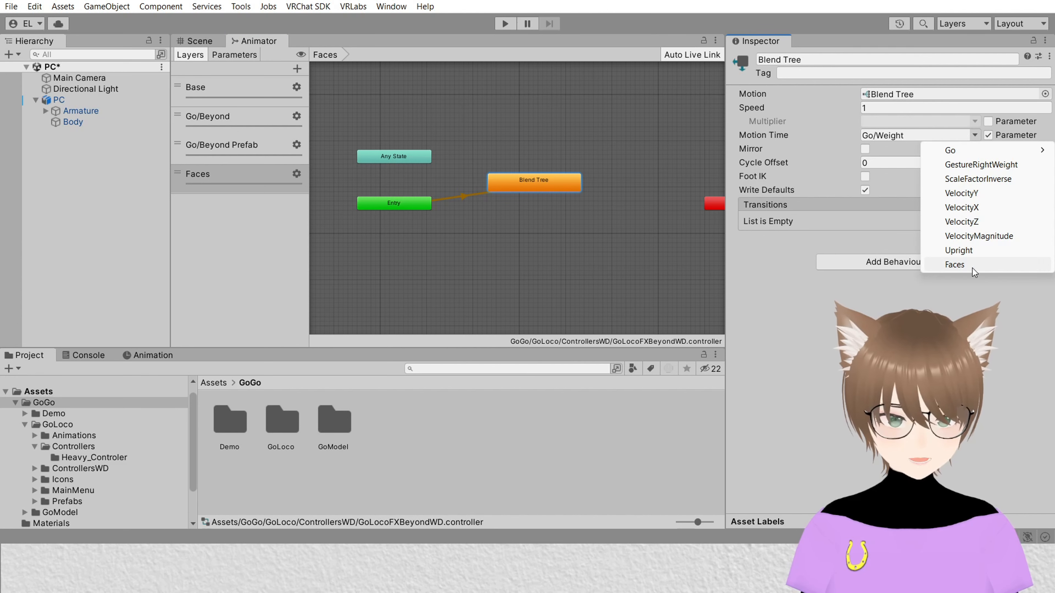
{"action": "left_click", "coordinate": [974, 271]}
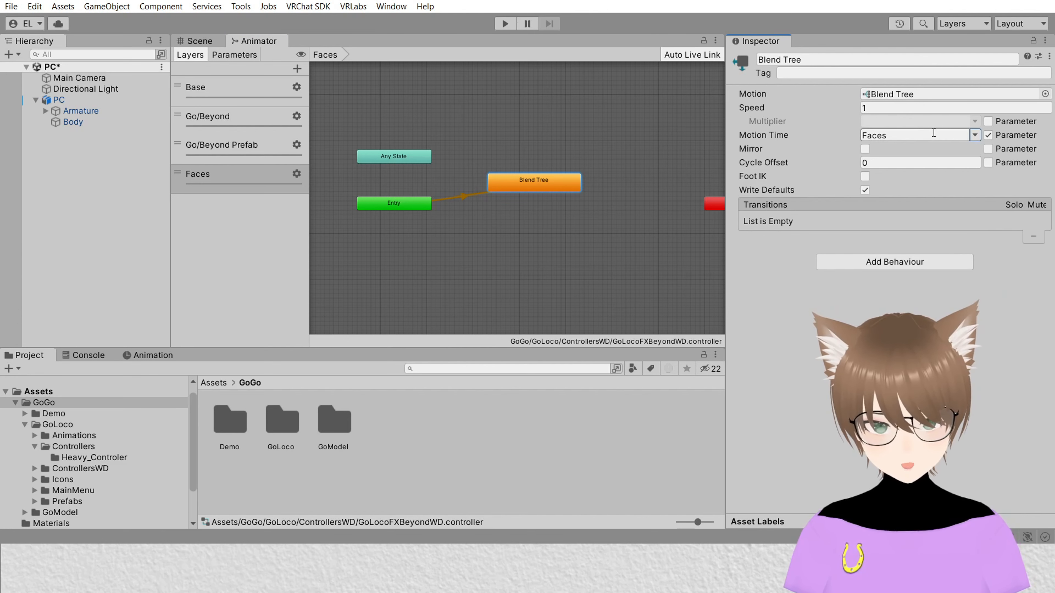
Step: Open the blend tree and set its blend parameter to Faces
{"action": "double_click", "coordinate": [551, 177]}
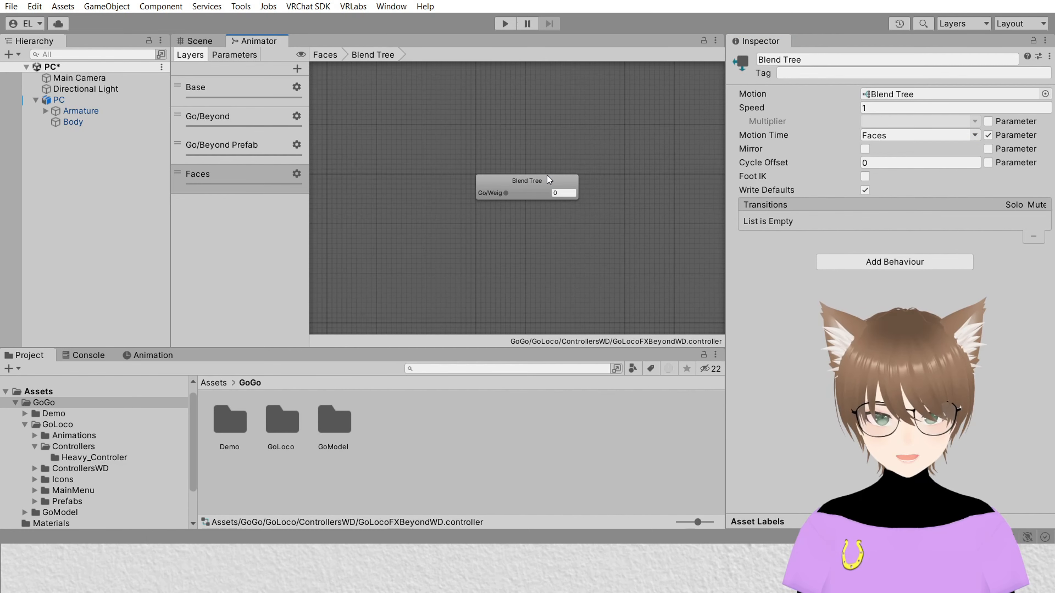
{"action": "left_click", "coordinate": [526, 182]}
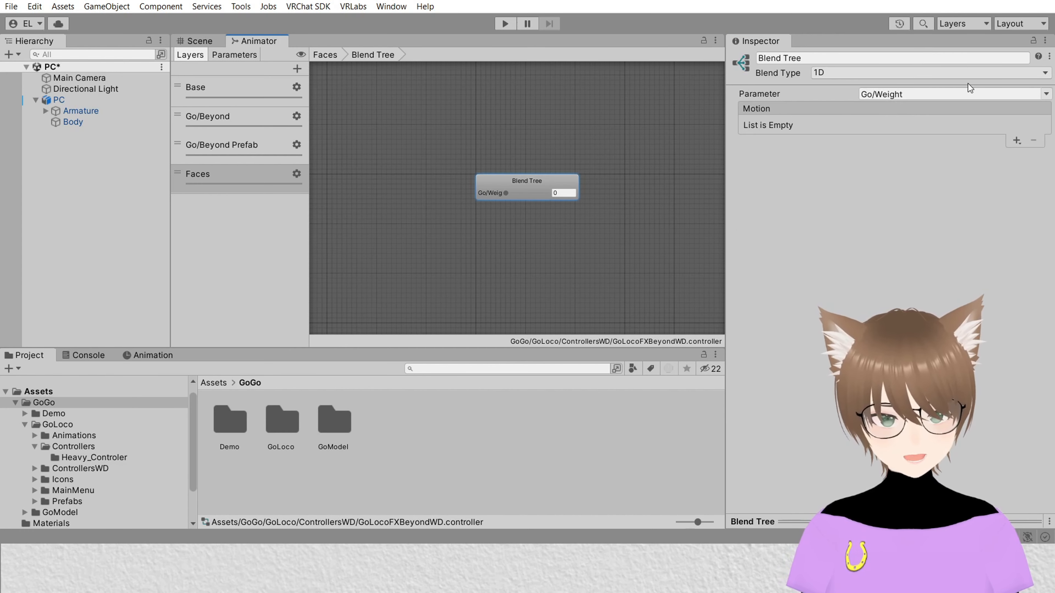
{"action": "left_click", "coordinate": [1038, 91]}
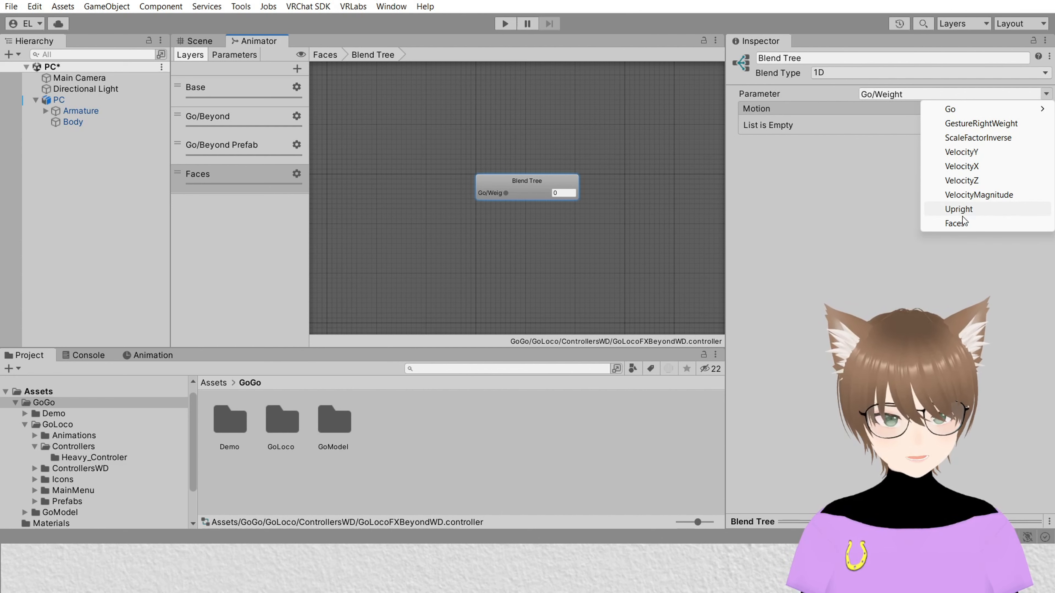
{"action": "left_click", "coordinate": [951, 224]}
{"action": "scroll", "coordinate": [619, 172], "scroll_direction": "up", "scroll_amount": 3}
{"action": "scroll", "coordinate": [619, 172], "scroll_direction": "down", "scroll_amount": 4}
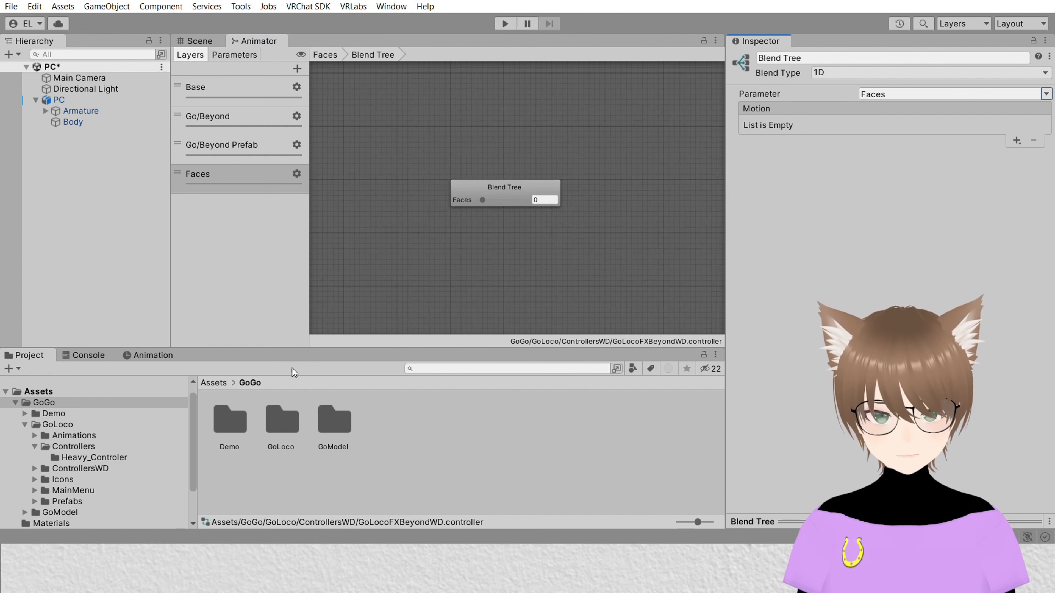
{"action": "scroll", "coordinate": [619, 172], "scroll_direction": "up", "scroll_amount": 3}
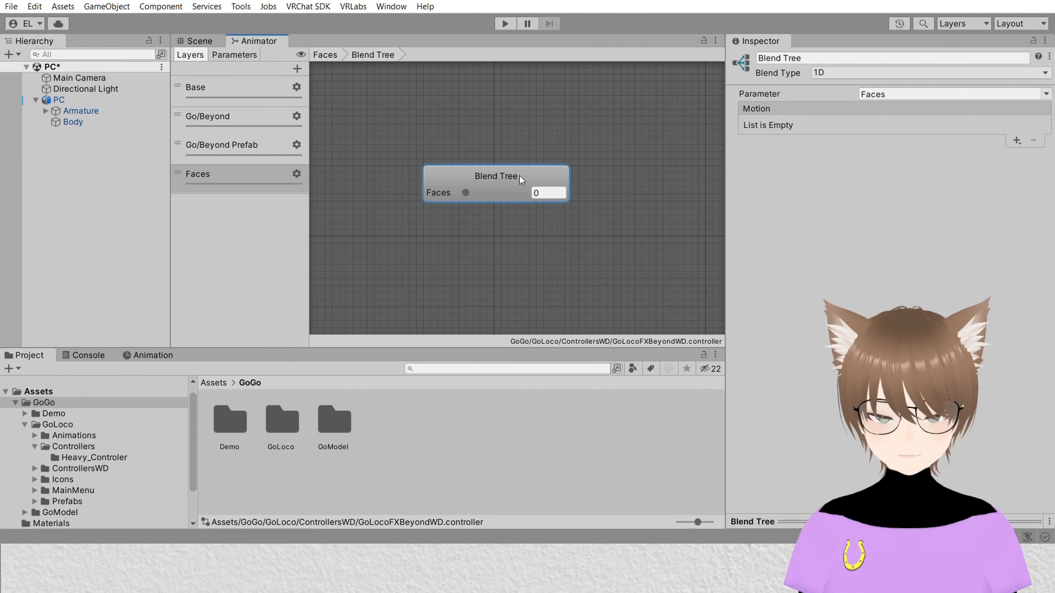
Step: Add a motion slot to the blend tree and assign the Faces animation clip to it
{"action": "left_click", "coordinate": [1016, 140]}
{"action": "left_click", "coordinate": [1007, 157]}
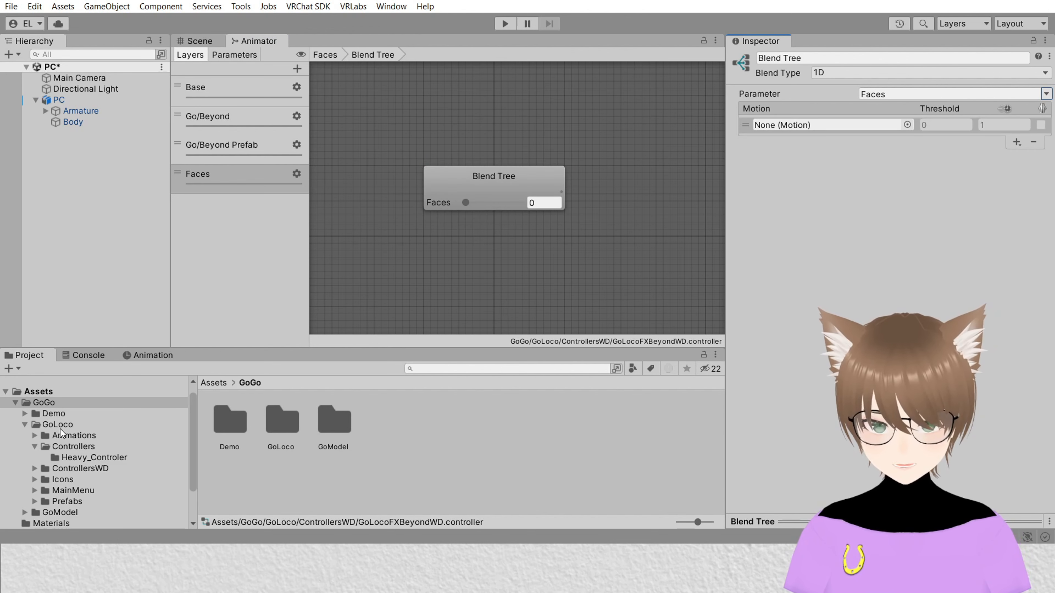
{"action": "left_click", "coordinate": [38, 390]}
{"action": "left_click_drag", "start_coordinate": [490, 419], "coordinate": [827, 125]}
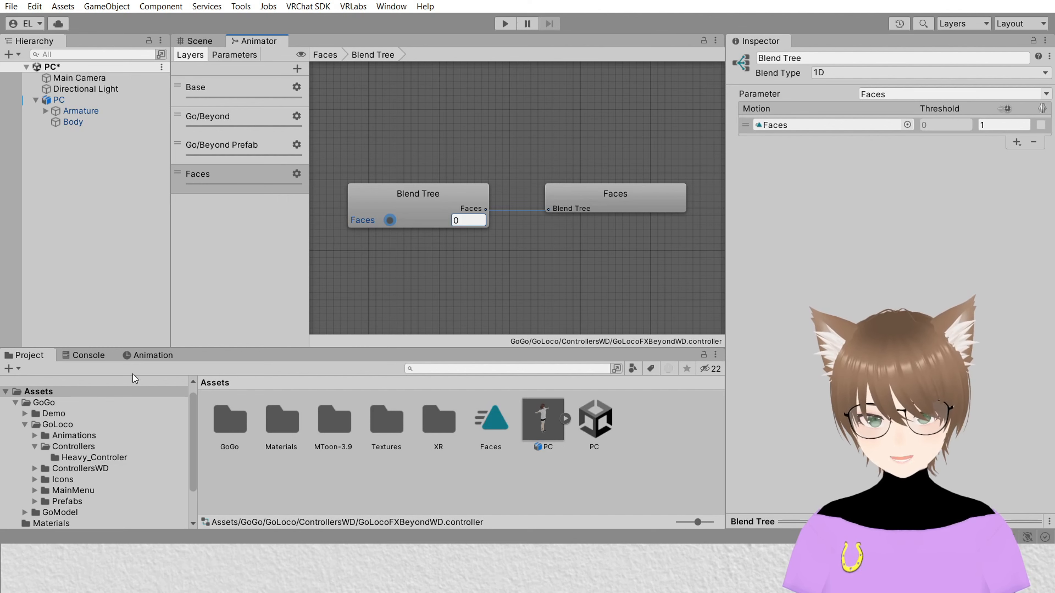
Step: Select the PC avatar and open its GoBeyond Main Menu expressions menu asset
{"action": "left_click", "coordinate": [97, 101]}
{"action": "scroll", "coordinate": [888, 208], "scroll_direction": "down", "scroll_amount": 20}
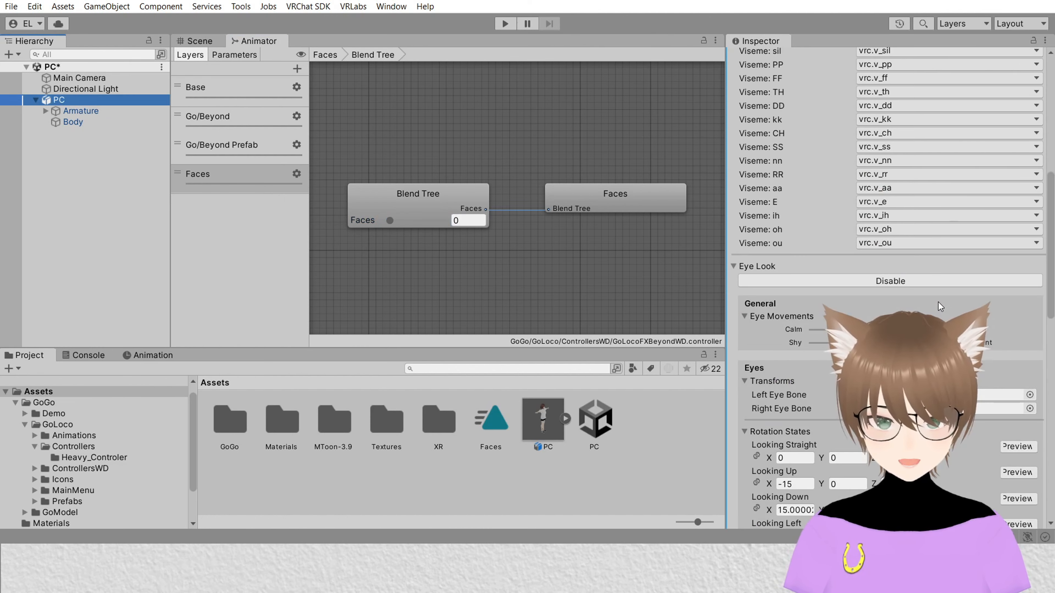
{"action": "left_click", "coordinate": [937, 326]}
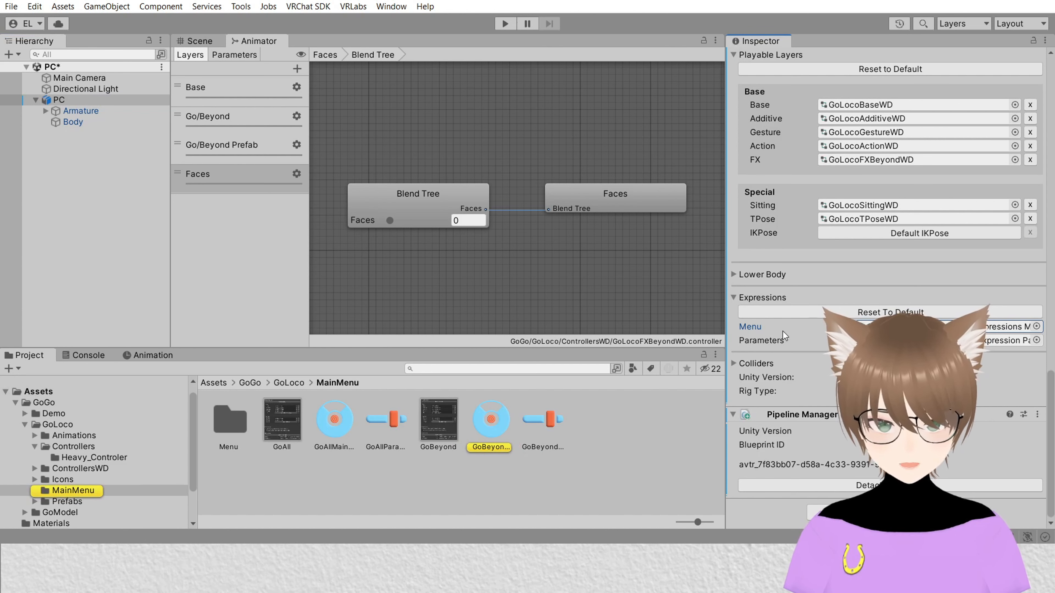
{"action": "left_click", "coordinate": [494, 424]}
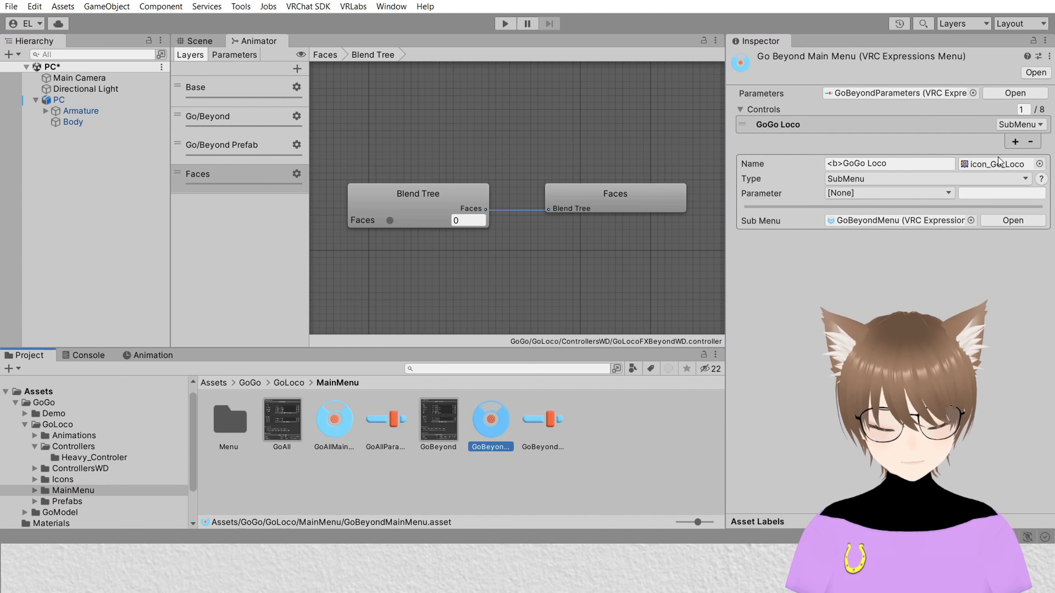
Step: Add a new menu control of type RadialPuppet named Faces
{"action": "left_click", "coordinate": [1019, 142]}
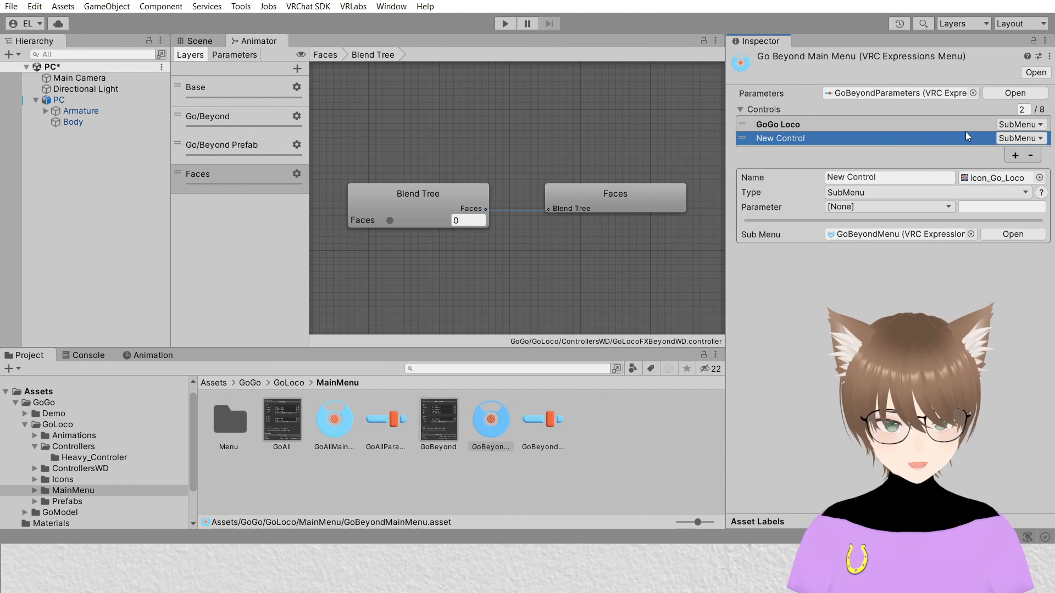
{"action": "left_click", "coordinate": [1026, 141]}
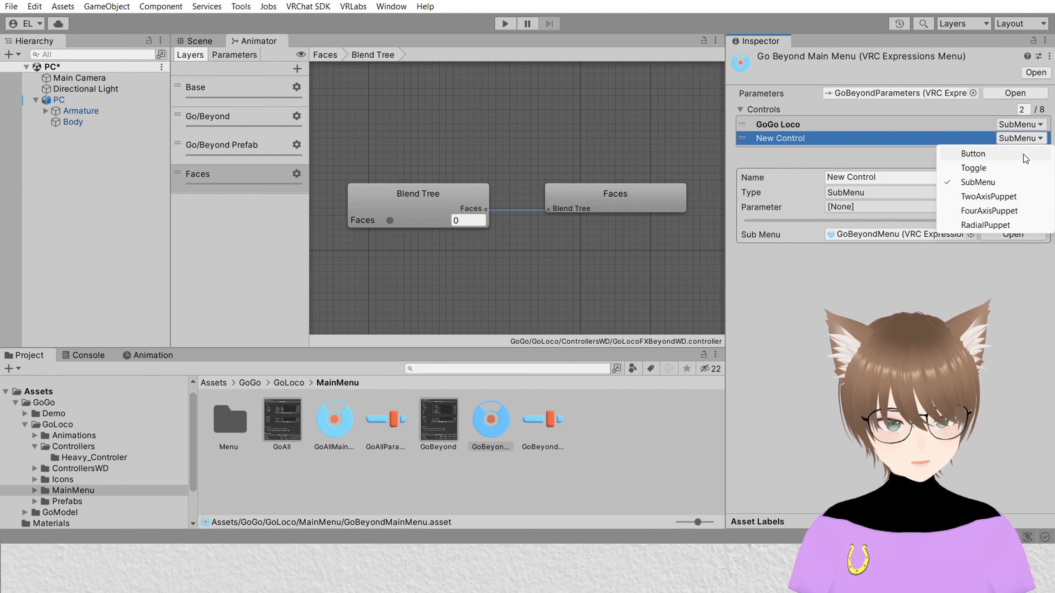
{"action": "left_click", "coordinate": [1007, 225]}
{"action": "left_click", "coordinate": [903, 177]}
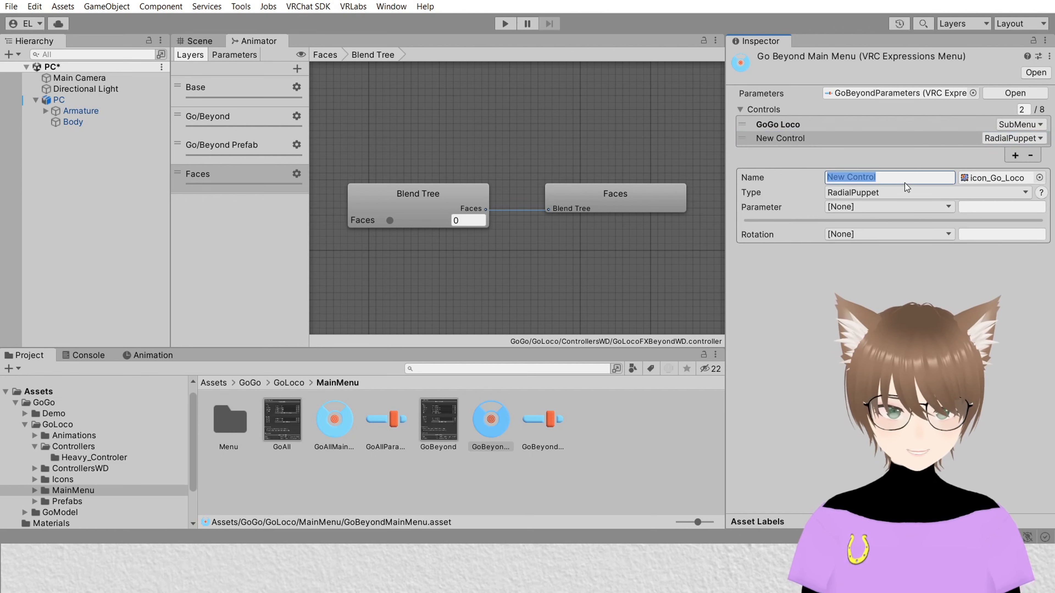
{"action": "type", "text": "Faces"}
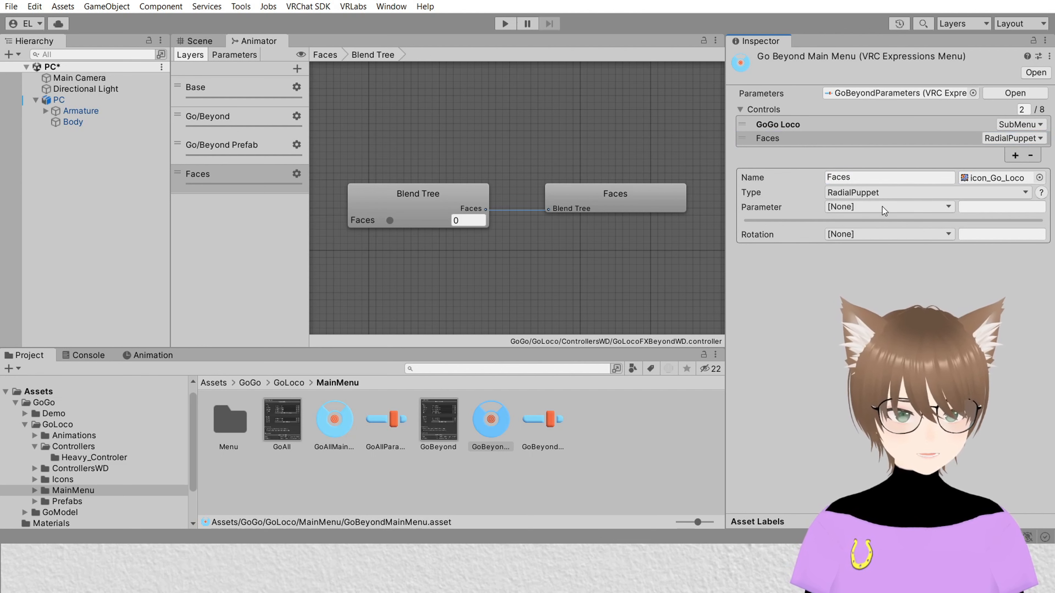
Step: Set the Faces control's Rotation parameter to Faces, Float
{"action": "left_click", "coordinate": [882, 206]}
{"action": "left_click", "coordinate": [1049, 325]}
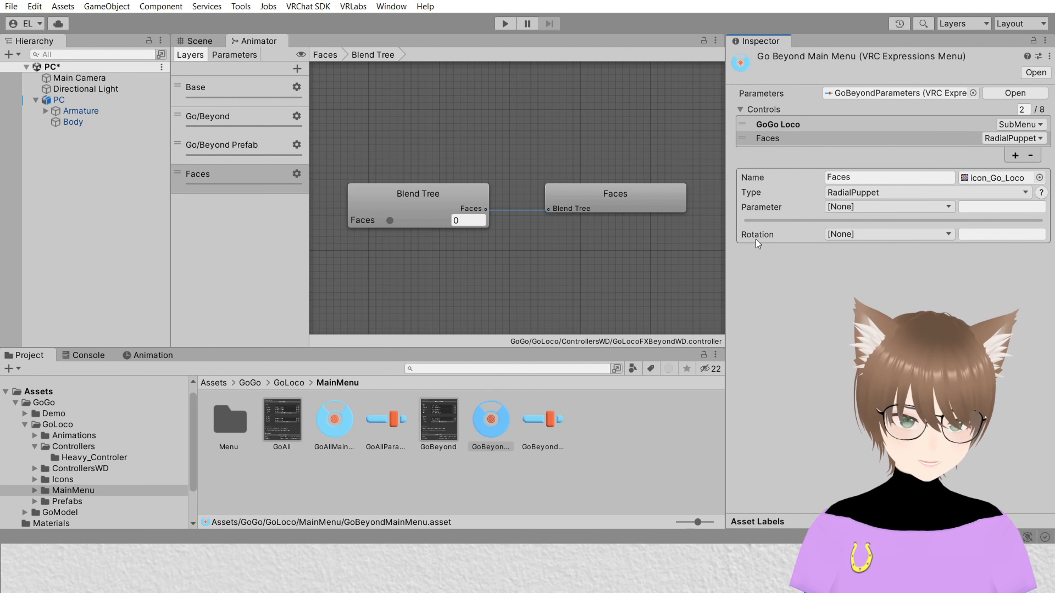
{"action": "left_click", "coordinate": [873, 235]}
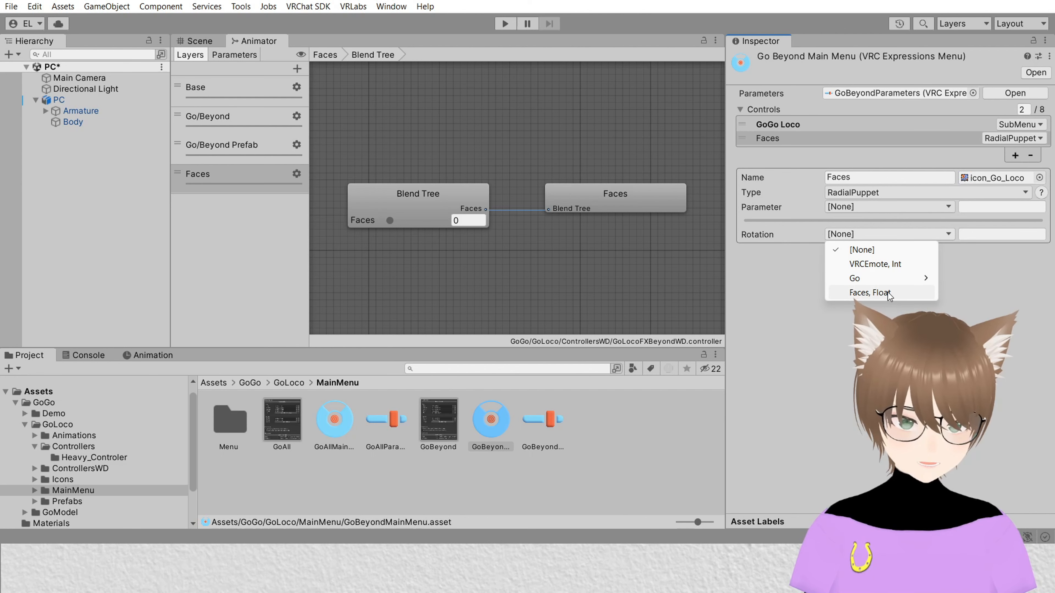
{"action": "left_click", "coordinate": [872, 293]}
Step: Add the Gesture Manager Emulator to the scene and enter play mode
{"action": "left_click", "coordinate": [199, 41]}
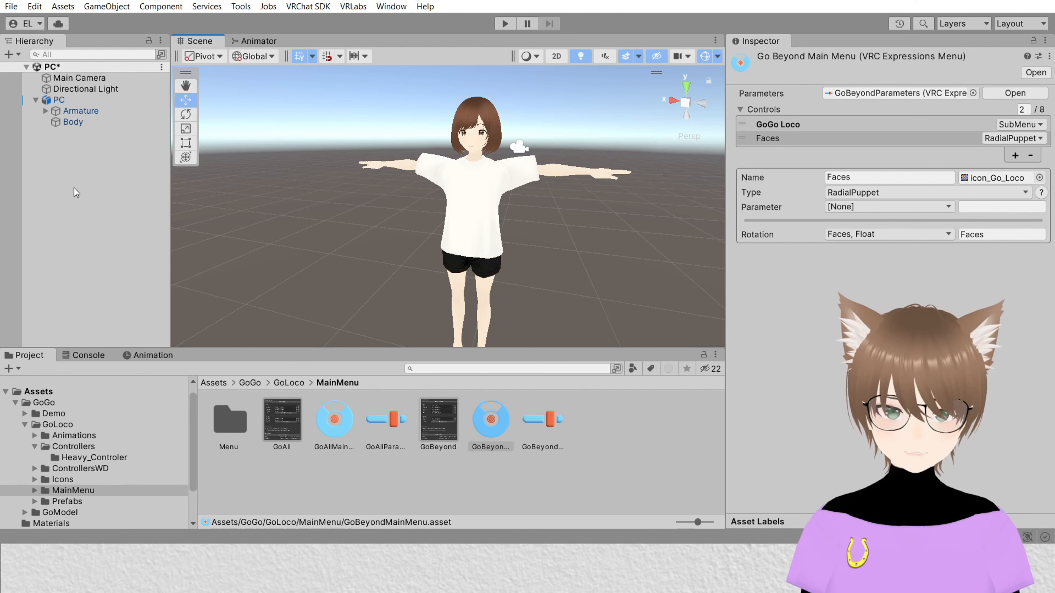
{"action": "left_click", "coordinate": [240, 7]}
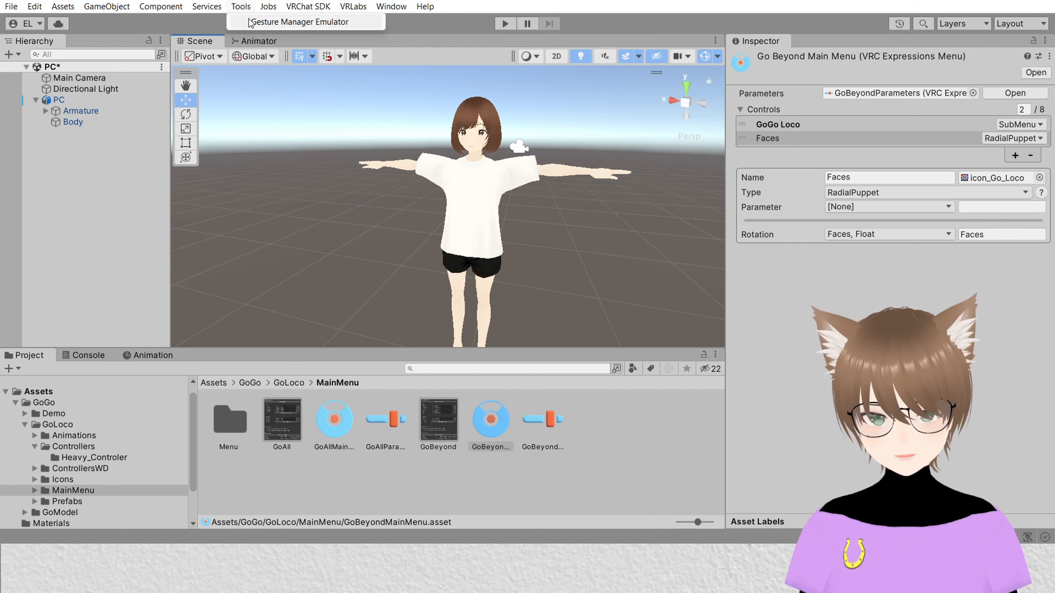
{"action": "left_click", "coordinate": [274, 23]}
{"action": "left_click", "coordinate": [833, 270]}
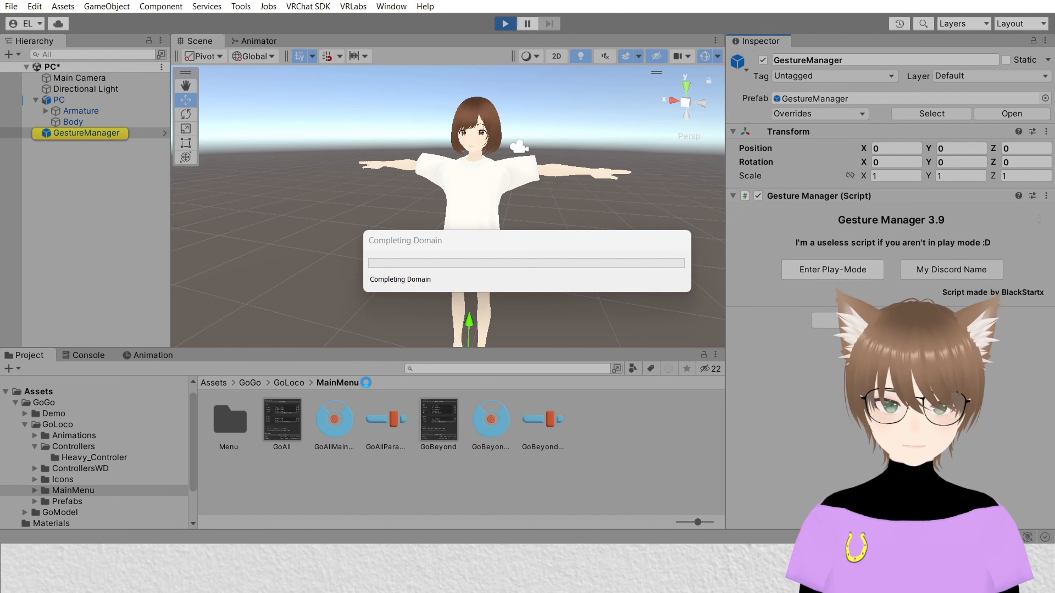
Step: Test the Faces radial puppet in the emulator's radial menu, then exit play mode
{"action": "left_click", "coordinate": [960, 358]}
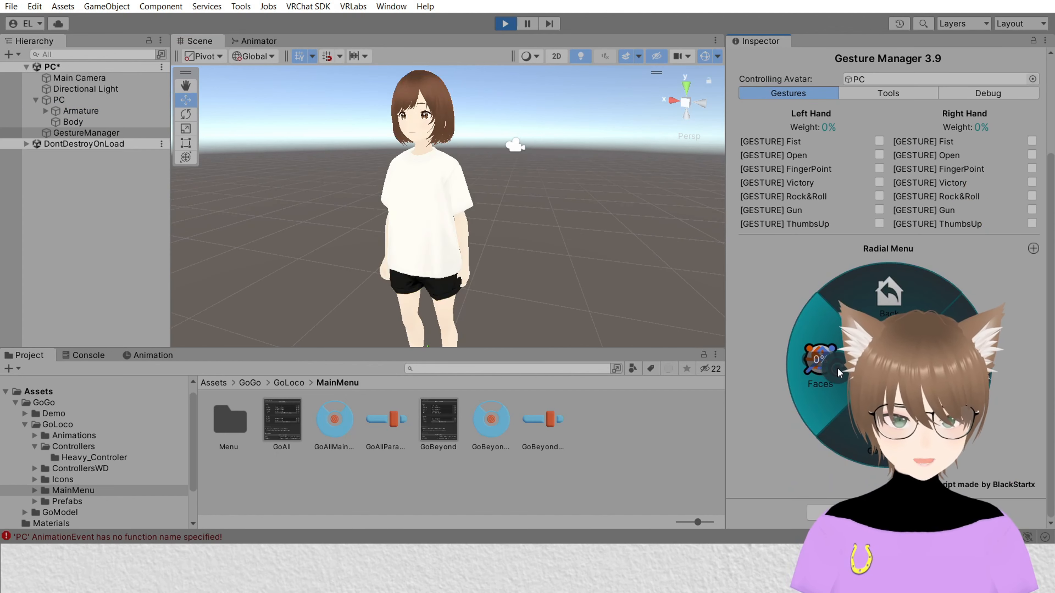
{"action": "left_click", "coordinate": [828, 369]}
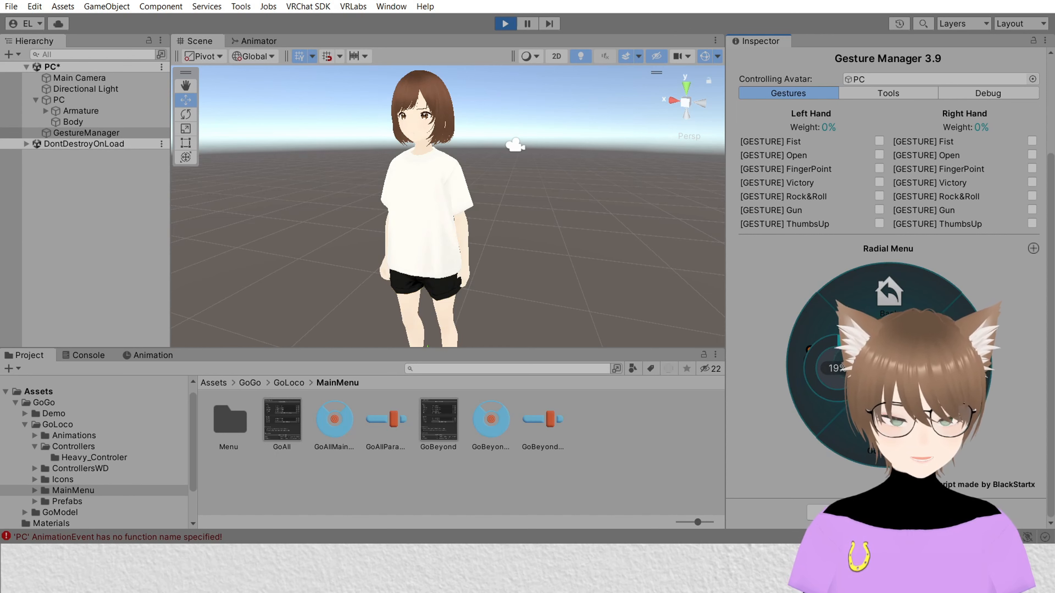
{"action": "left_click", "coordinate": [856, 310]}
{"action": "left_click", "coordinate": [505, 24]}
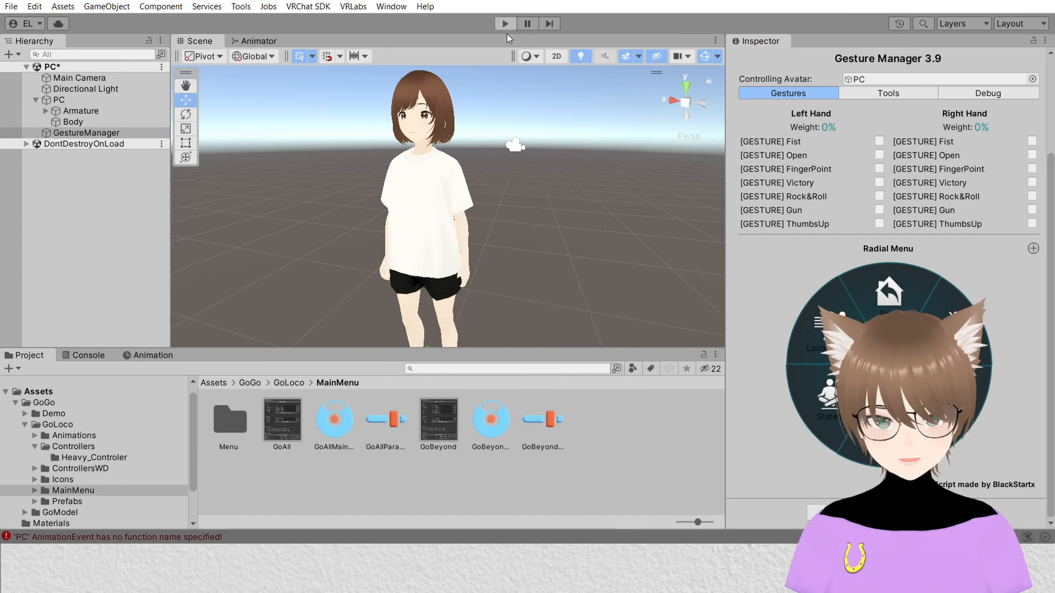